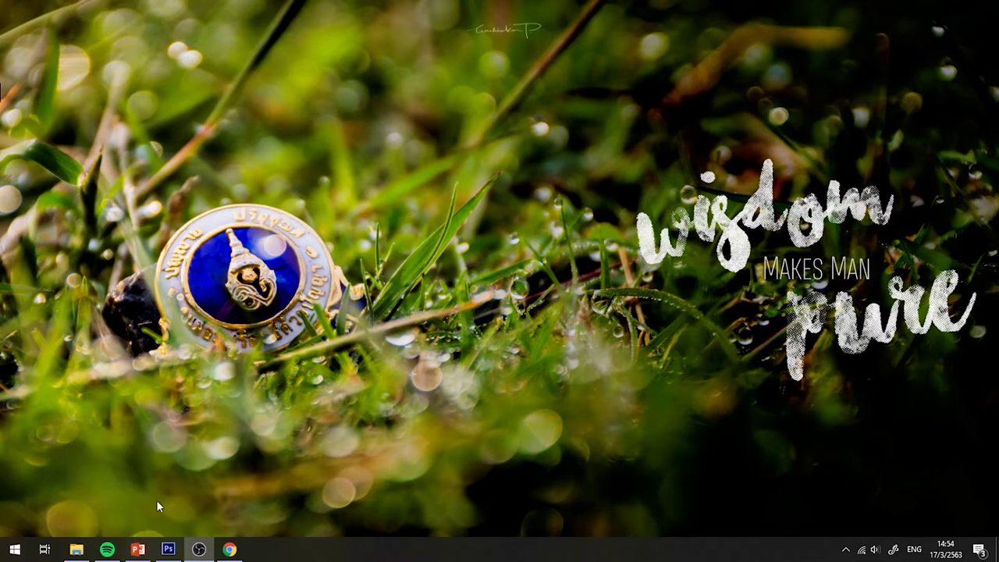
Step: Bring the PowerPoint slideshow forward and advance to the Process Breakdown slide
click(138, 549)
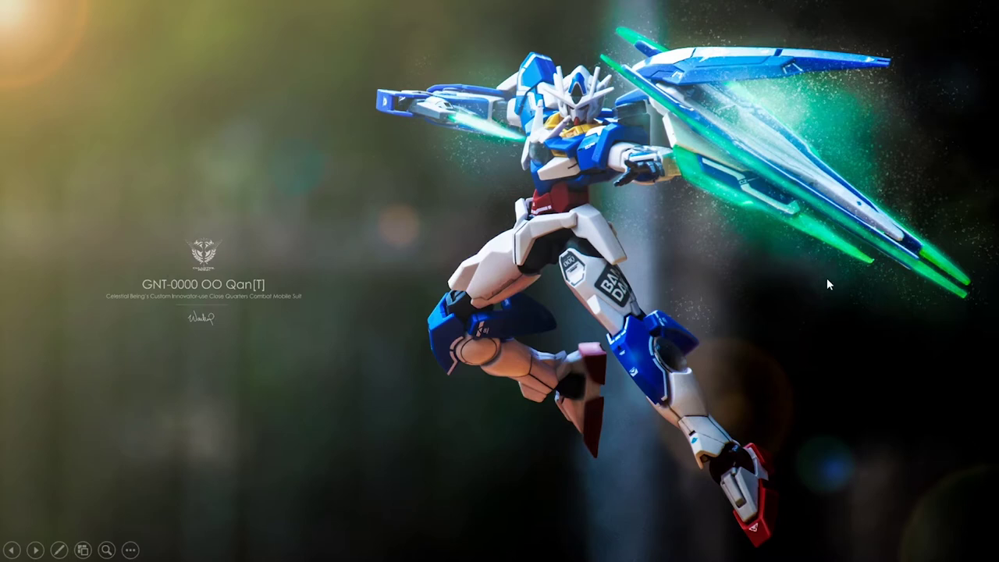
click(606, 285)
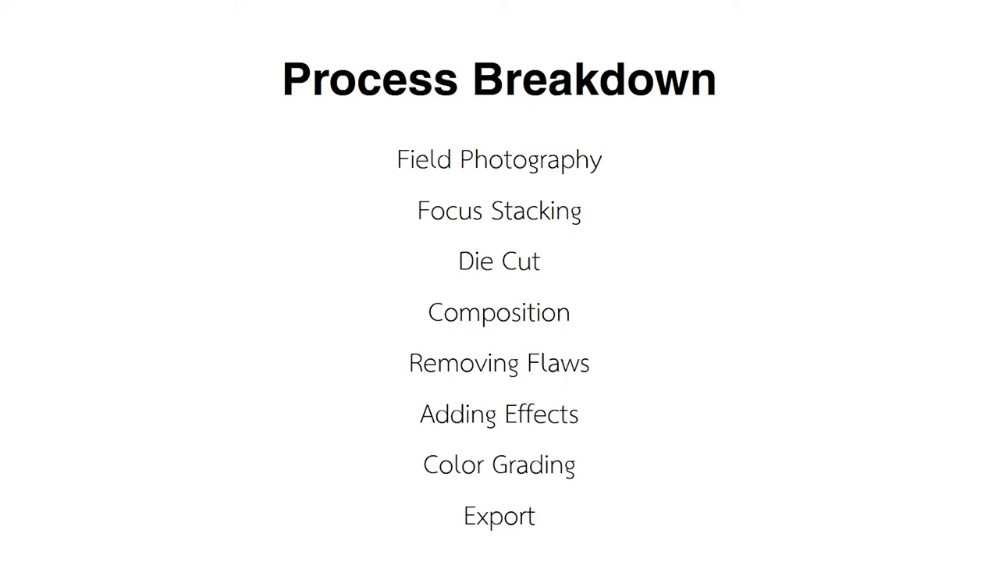
Step: Advance the slideshow to the 'What is Focus Stacking?' slide
click(134, 431)
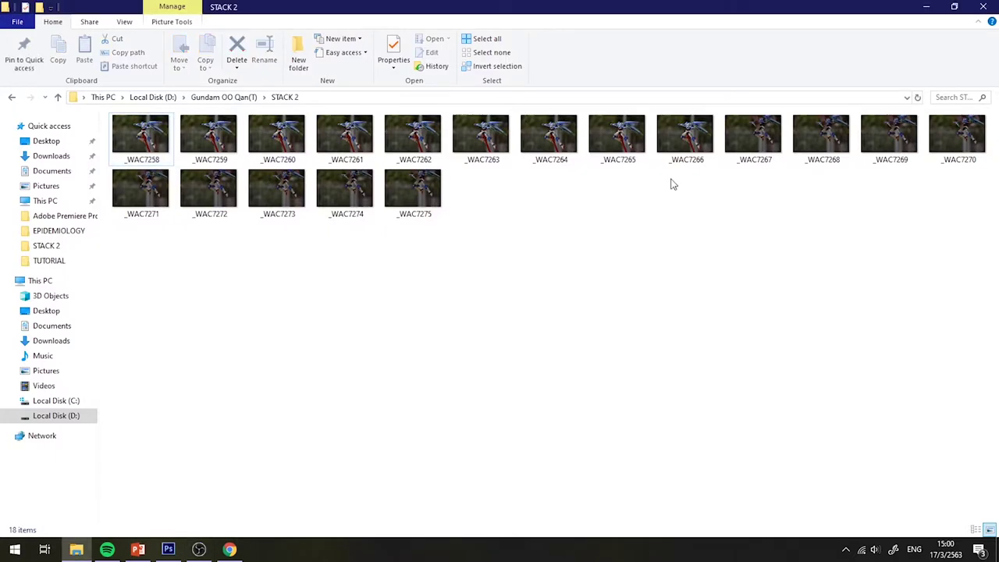
drag(669, 182, 535, 238)
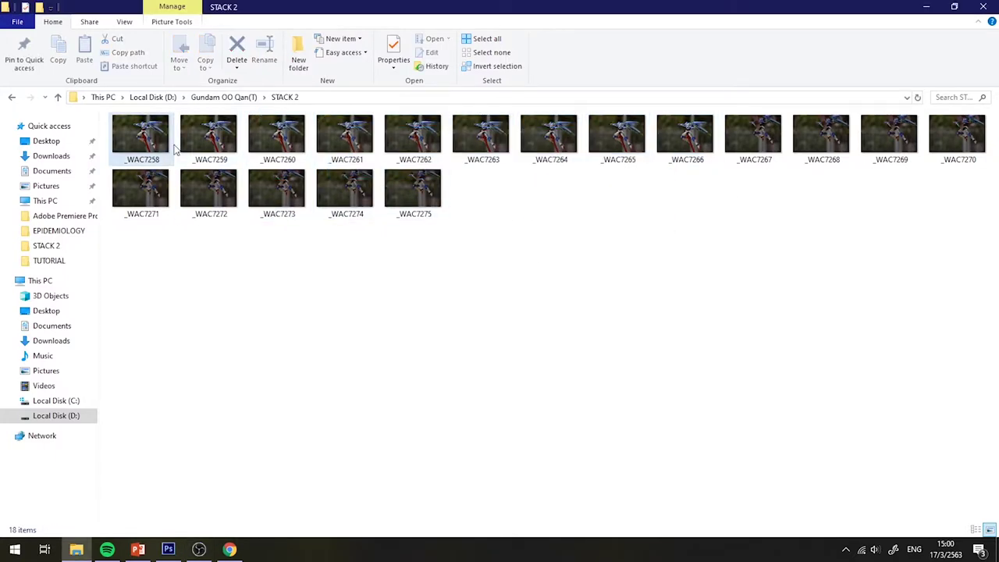
click(140, 137)
shift+click(685, 136)
double_click(158, 115)
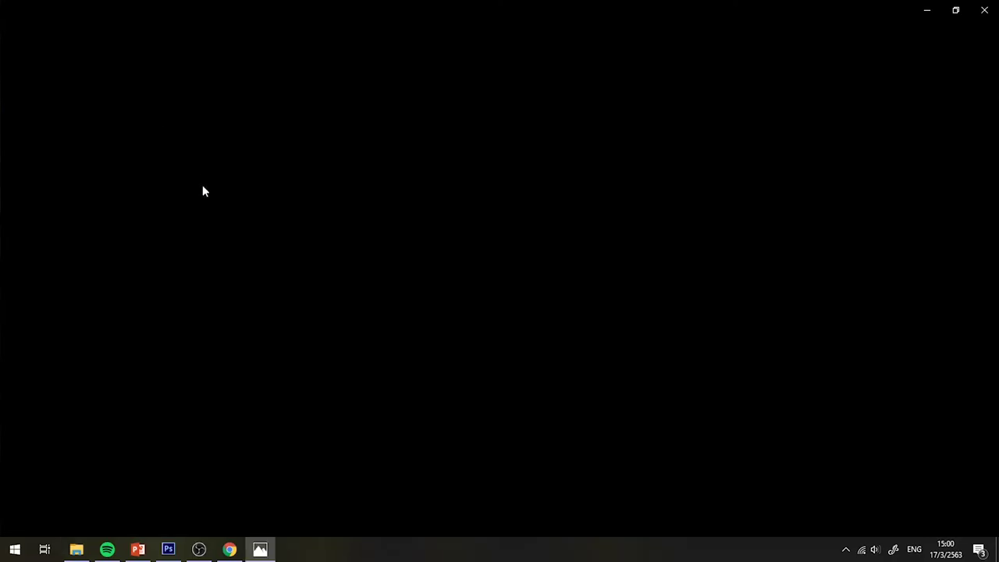
key(Right)
key(Right)
key(Right)
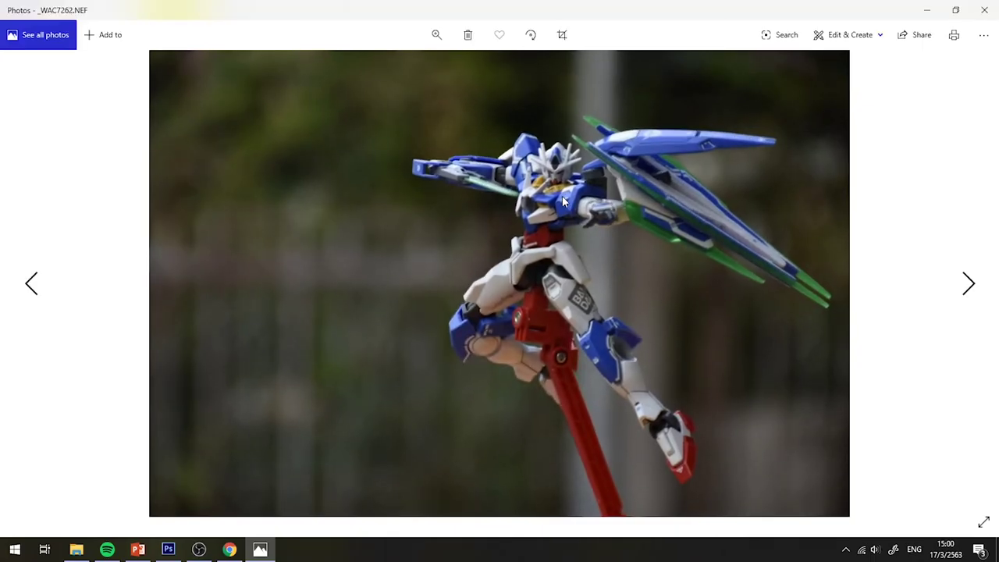
key(Right)
key(Right)
key(Right)
key(Right)
key(Left)
key(Left)
key(Left)
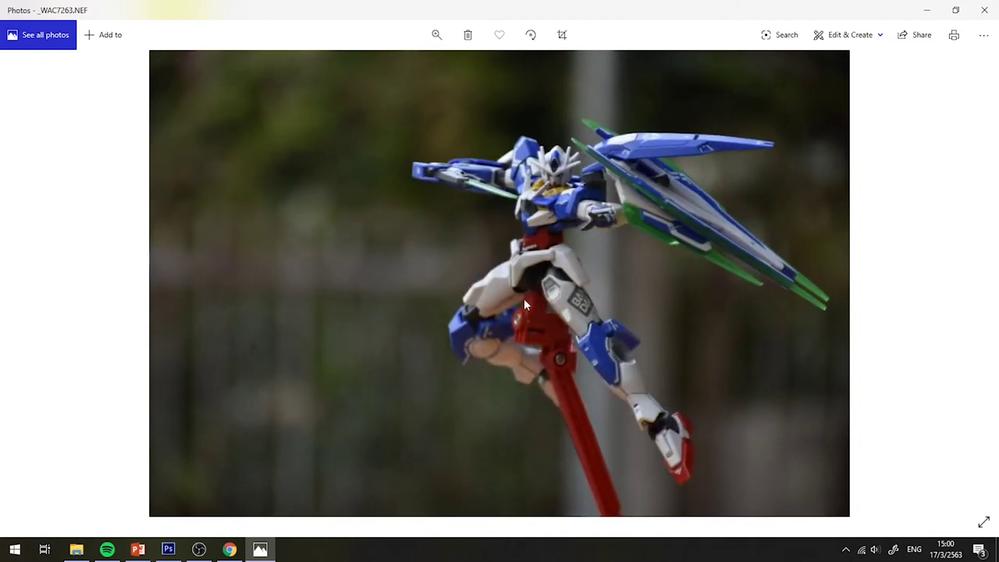
key(Left)
key(Left)
key(Left)
key(Left)
key(Left)
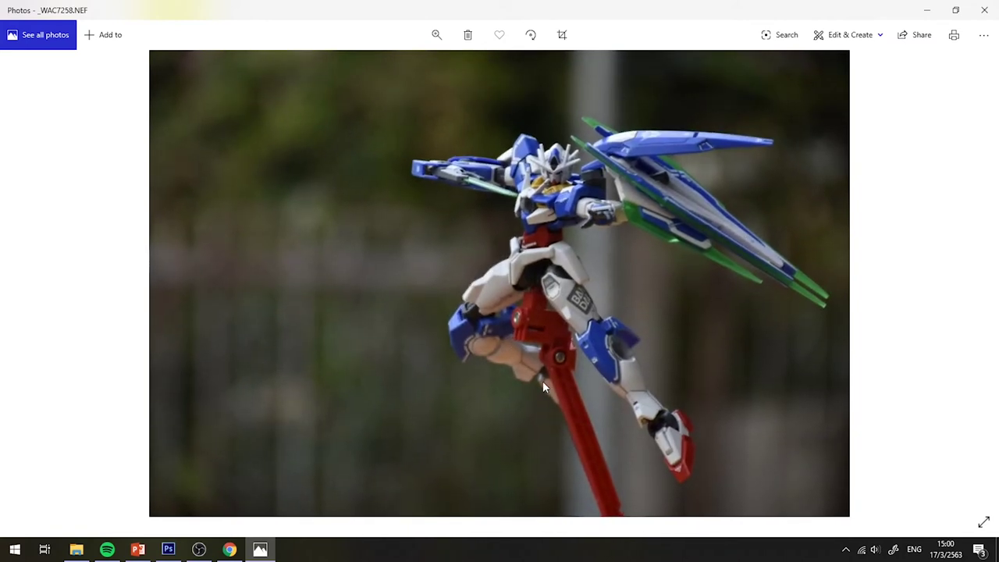
scroll(543, 381, up, 3)
scroll(517, 333, up, 1)
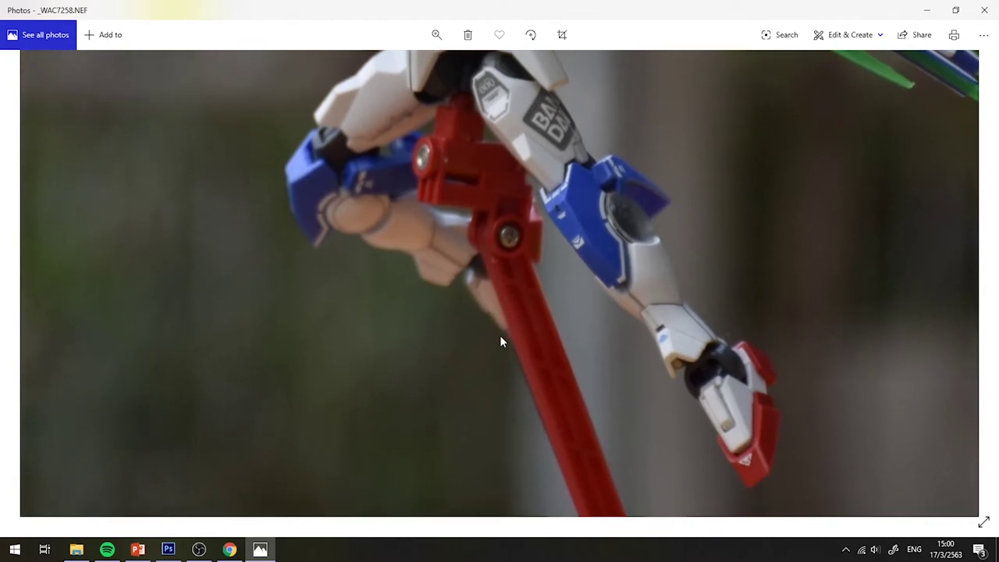
scroll(507, 335, down, 4)
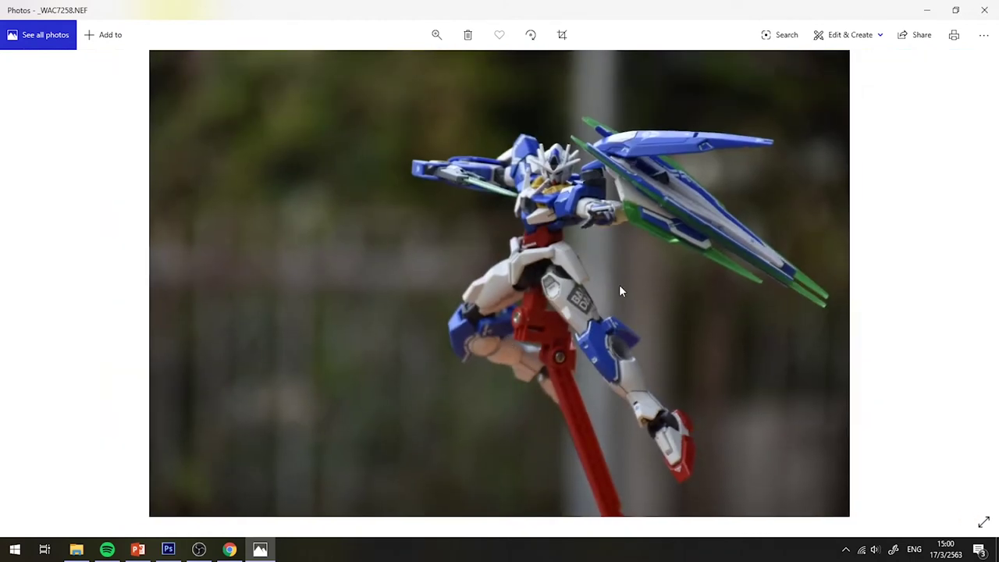
scroll(594, 216, up, 2)
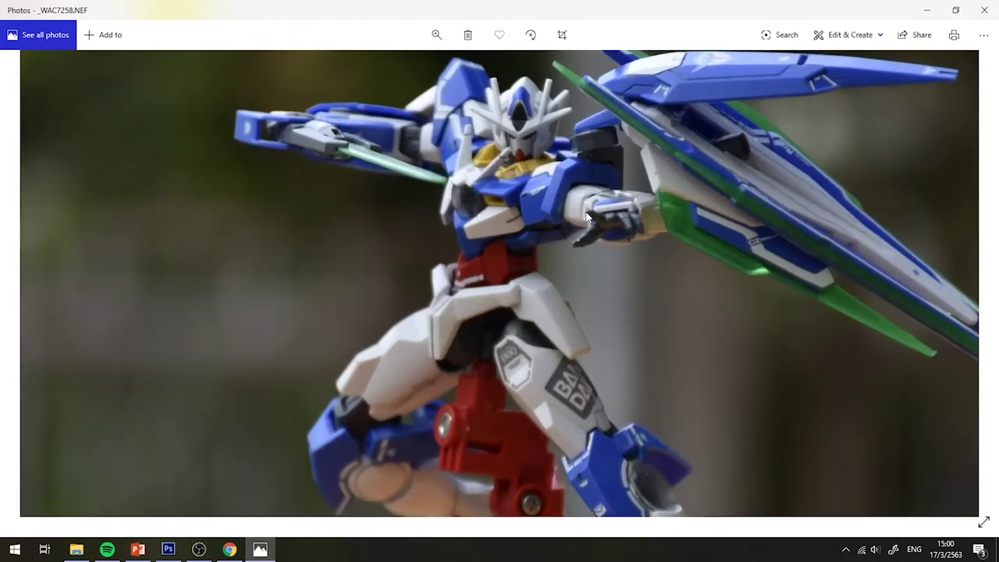
scroll(590, 219, down, 2)
scroll(589, 219, up, 1)
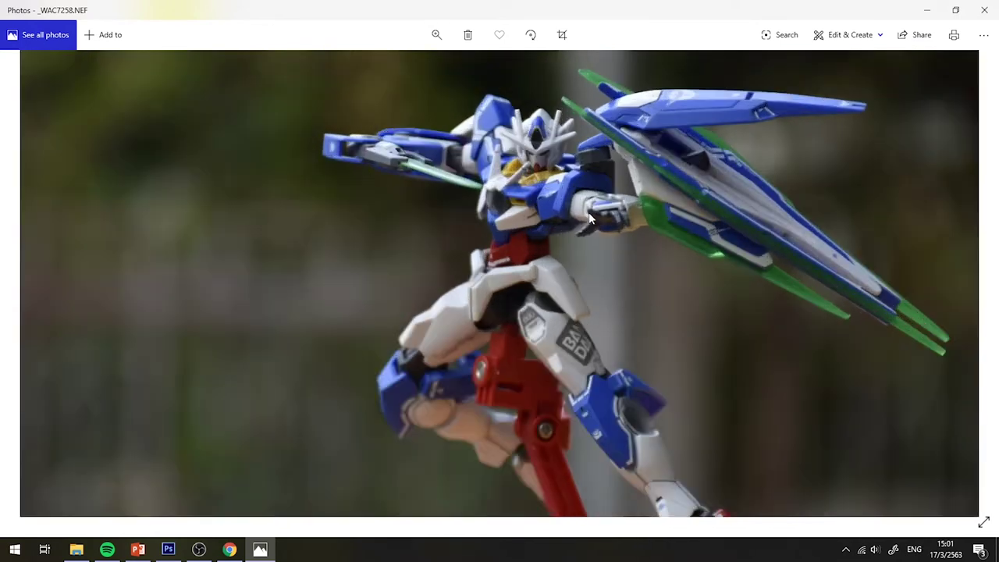
scroll(589, 219, down, 1)
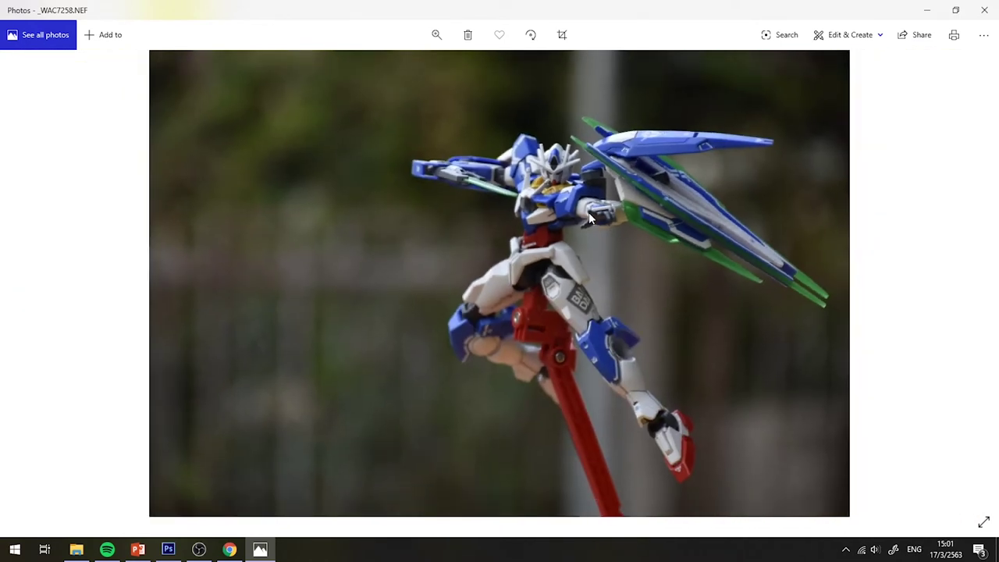
key(Right)
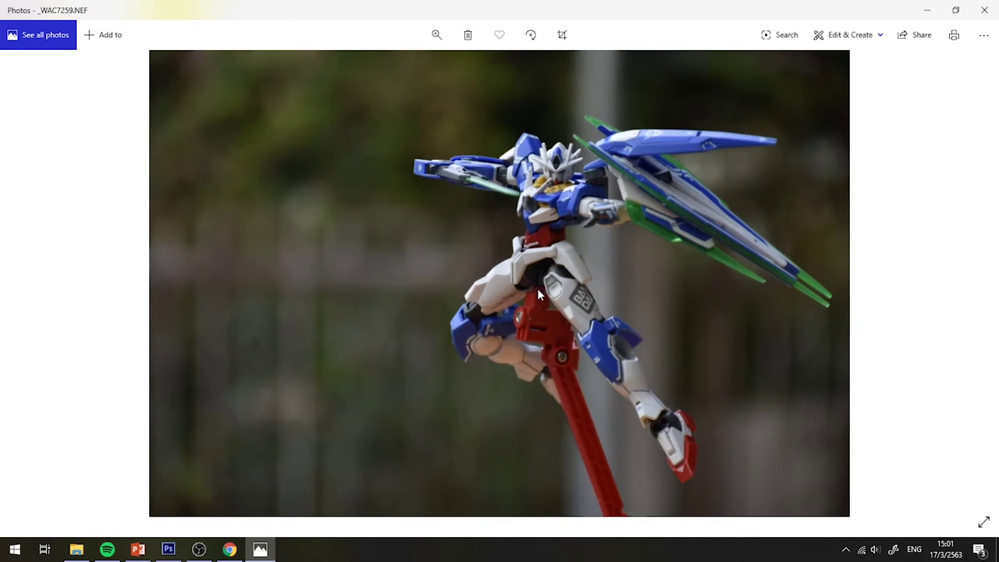
key(Left)
key(Right)
key(Right)
key(Right)
key(Right)
click(985, 10)
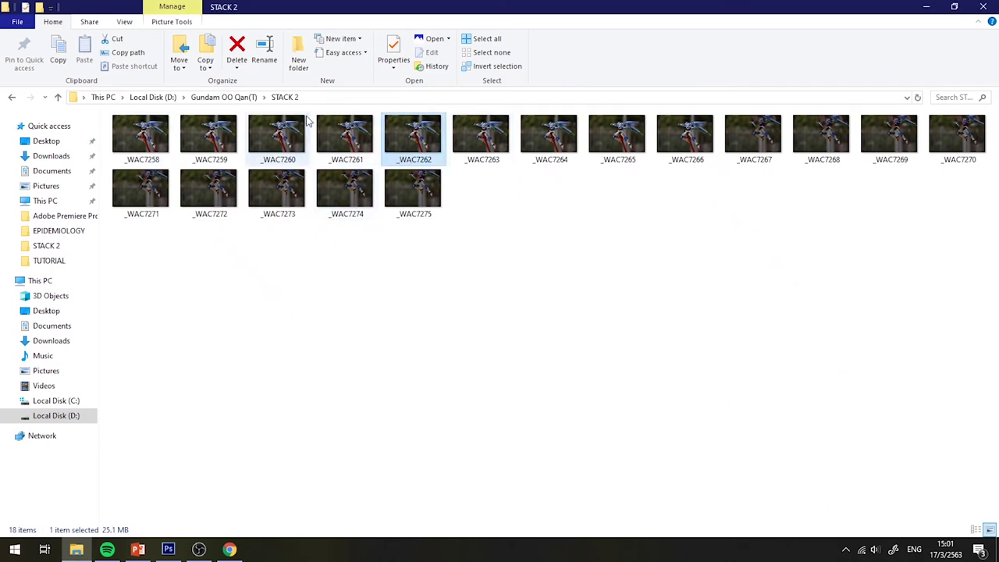
double_click(165, 133)
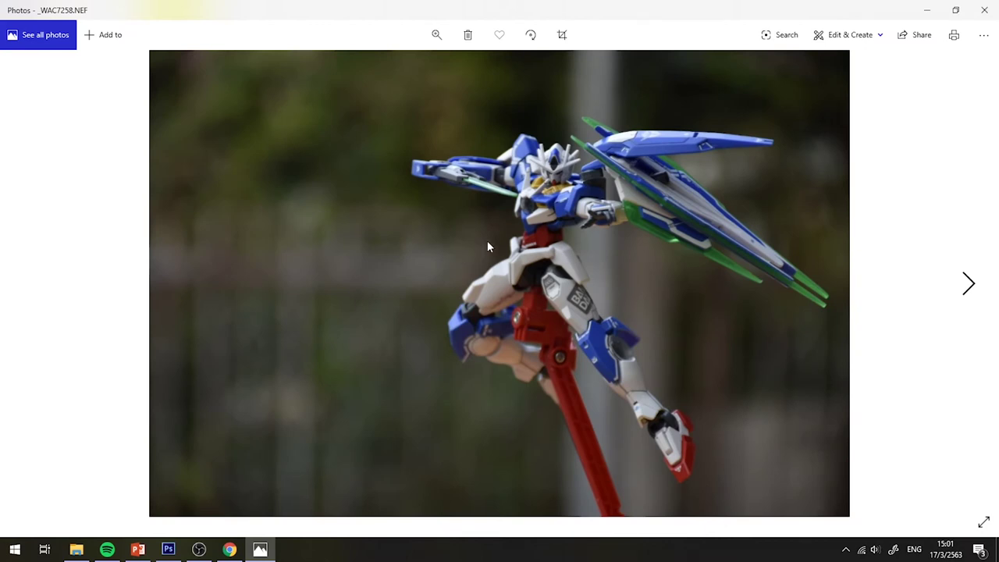
scroll(543, 172, up, 2)
scroll(522, 200, down, 2)
scroll(522, 201, up, 1)
scroll(522, 201, up, 1)
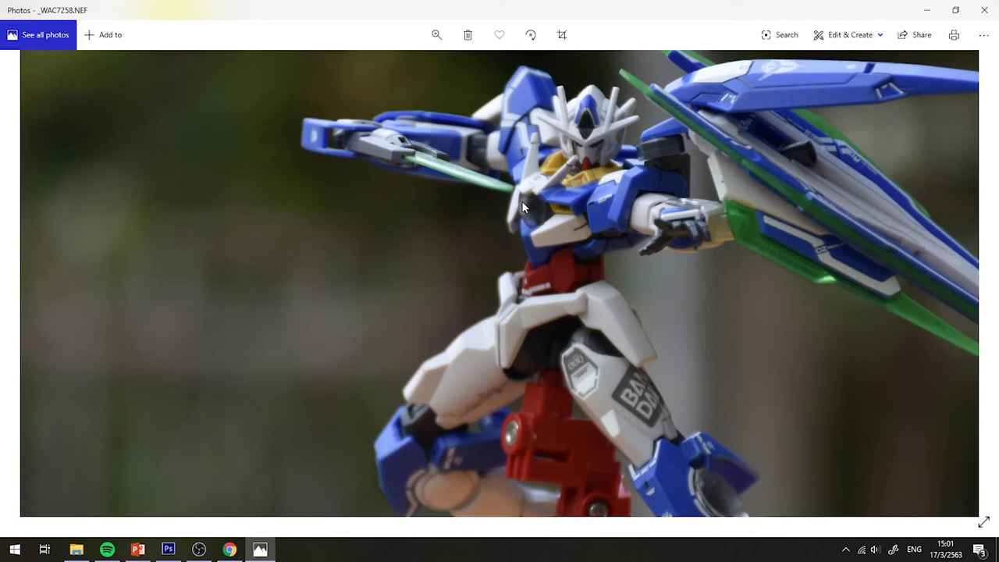
key(Right)
key(Right)
key(Right)
key(Right)
key(Right)
key(alt+F4)
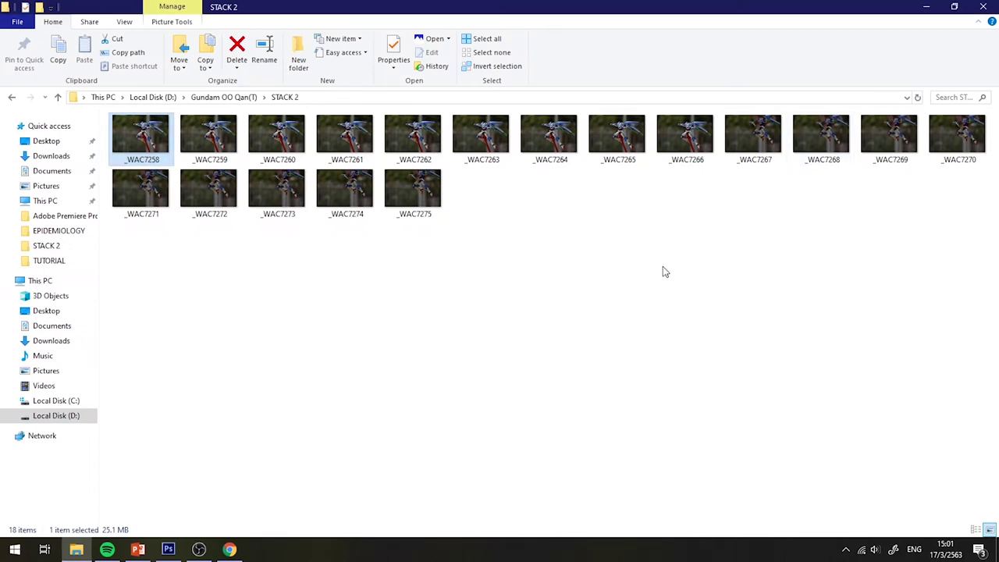
double_click(748, 146)
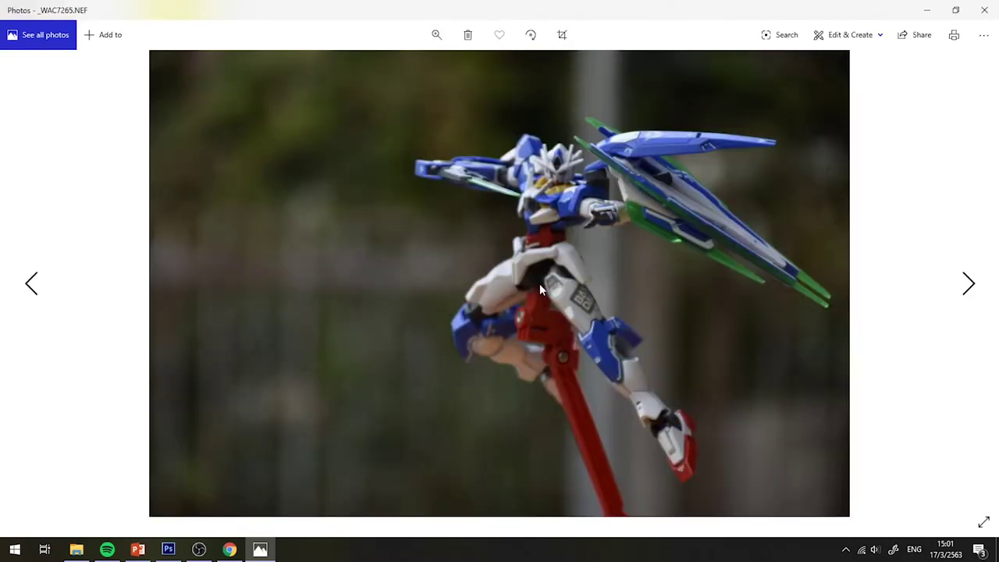
scroll(562, 275, up, 2)
drag(517, 350, 435, 114)
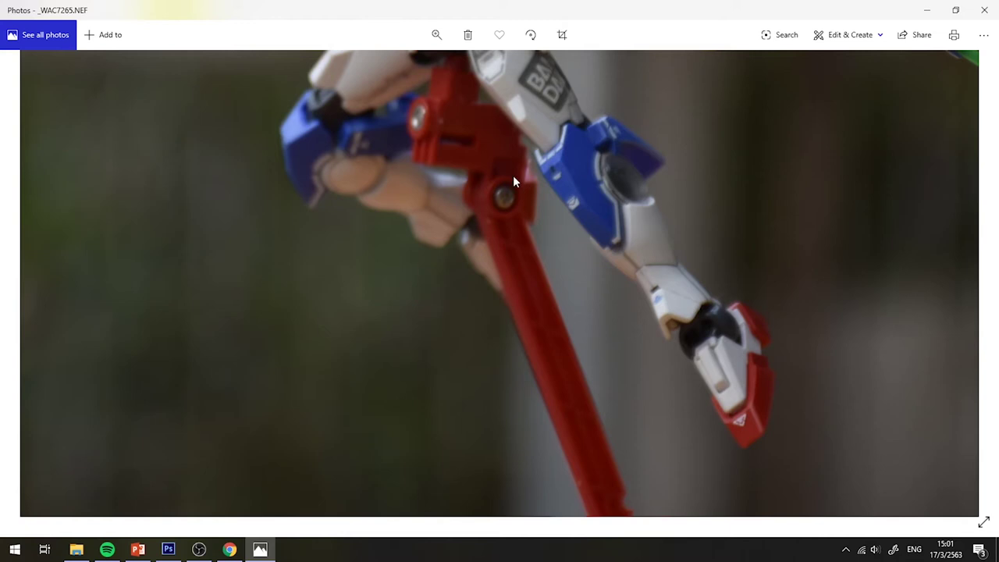
key(Right)
key(Right)
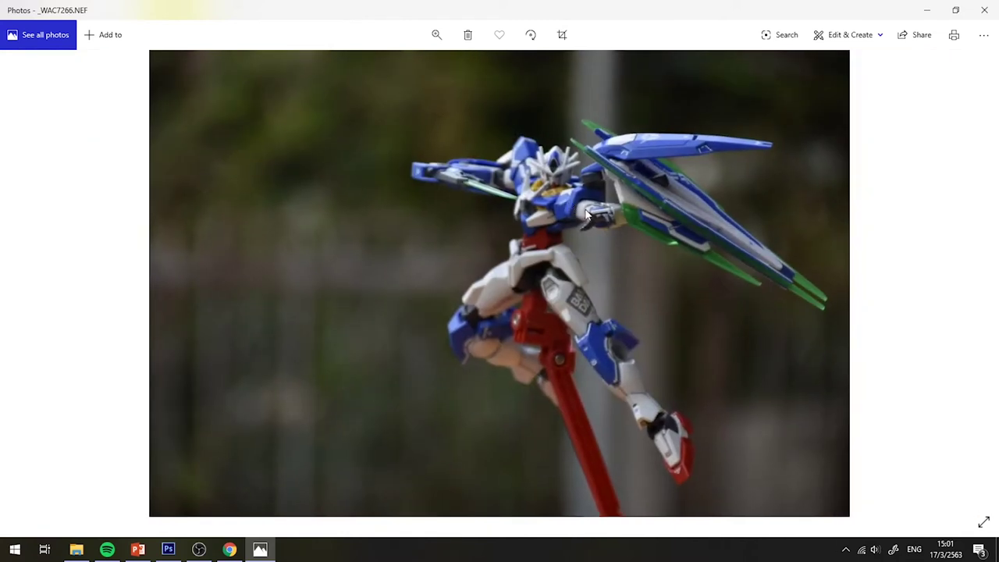
key(Right)
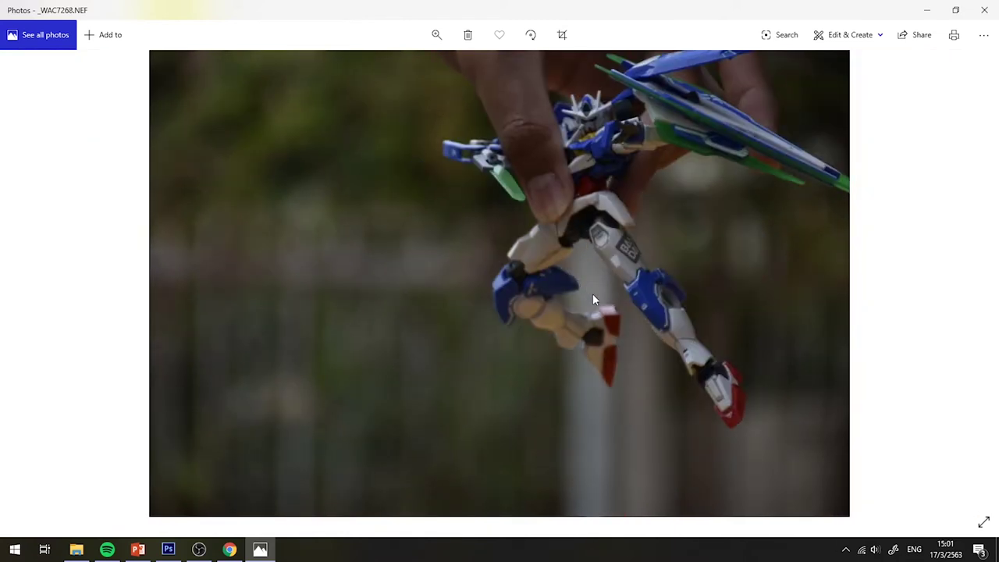
key(Right)
key(Right)
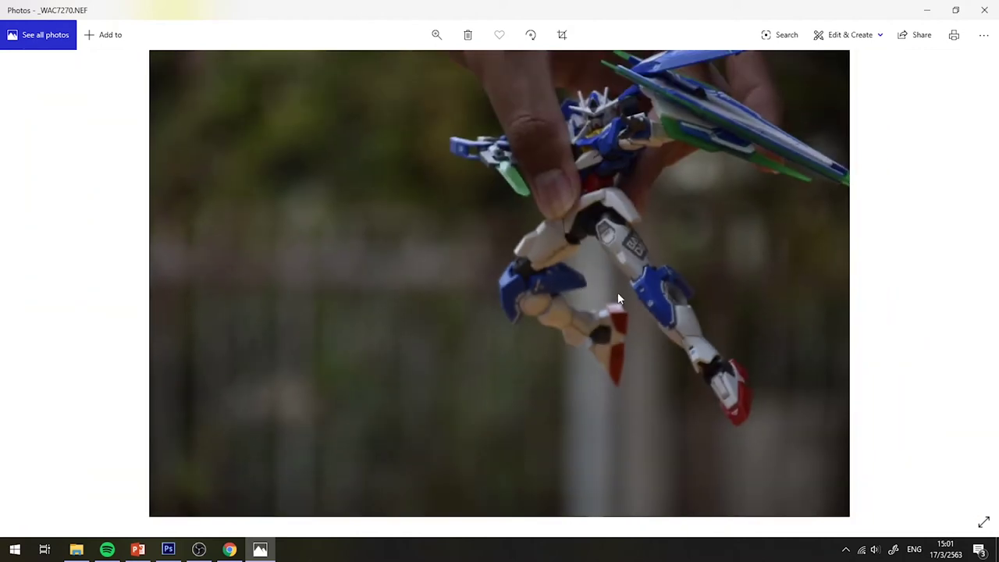
key(Right)
key(Right)
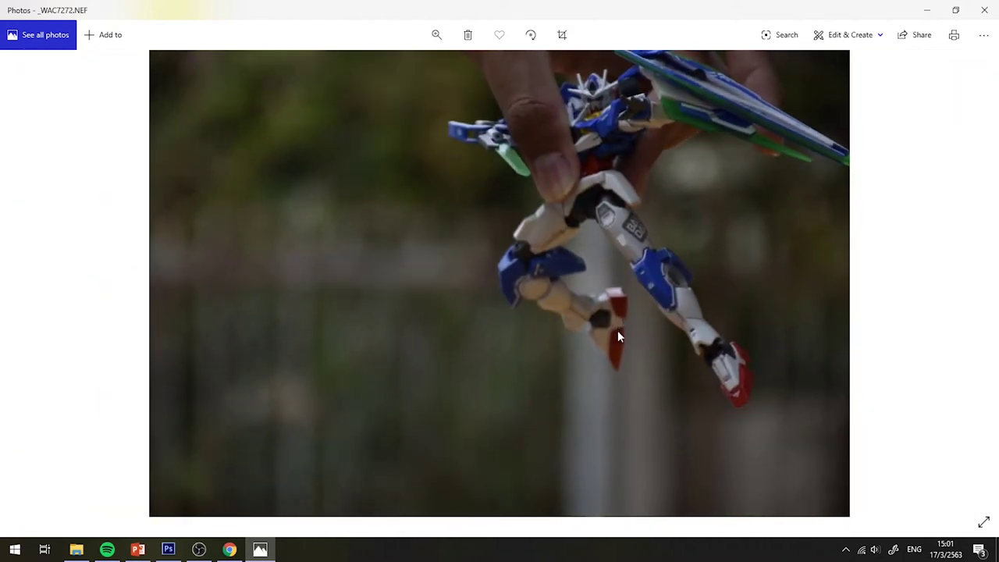
key(Right)
key(Right)
key(Right)
key(Left)
click(985, 10)
Step: Sweep-select the first row of burst photos, then the handheld shots _WAC7272–_WAC7275
click(737, 330)
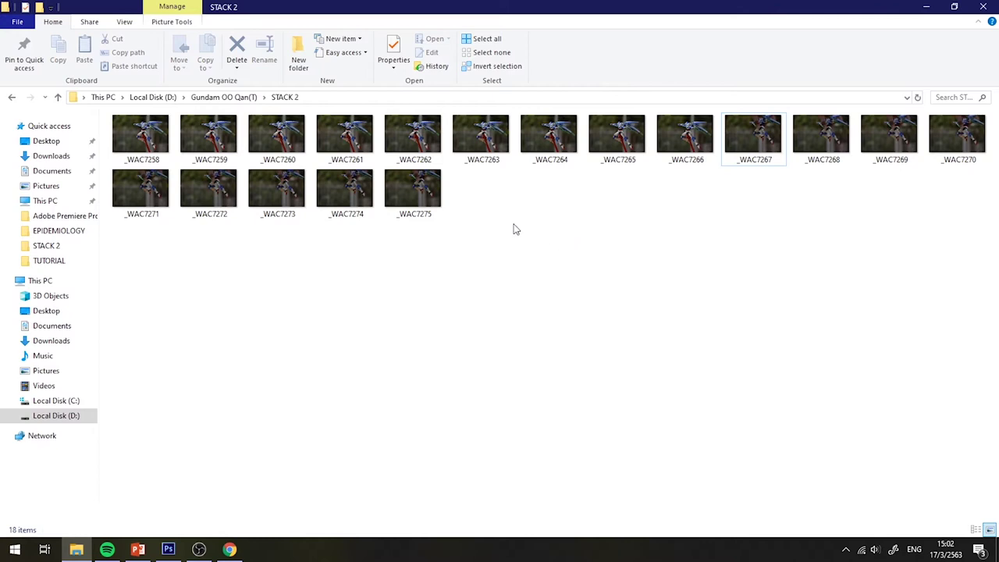
drag(114, 112, 703, 137)
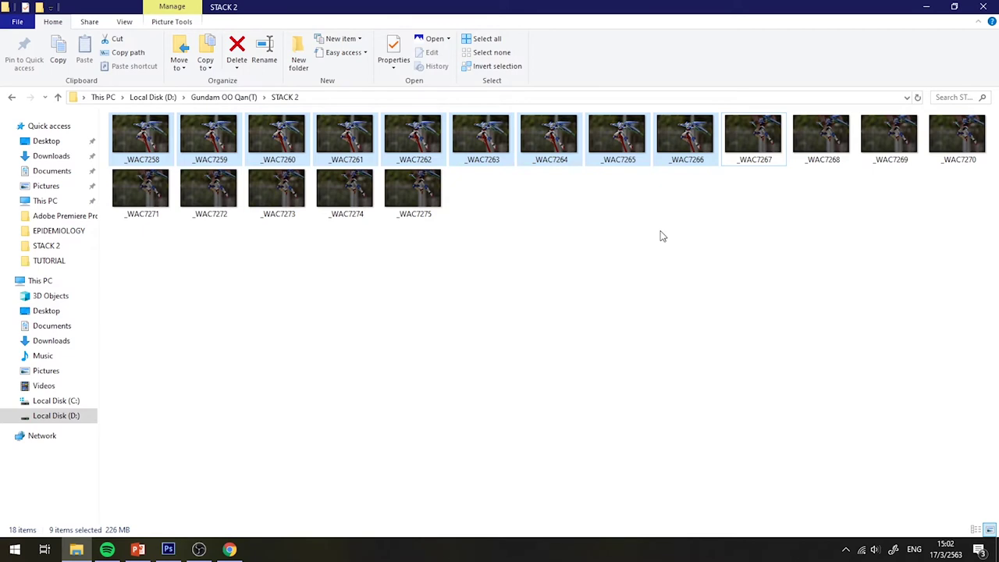
click(711, 226)
mouse_move(563, 305)
mouse_down()
mouse_move(161, 196)
mouse_move(545, 317)
mouse_up()
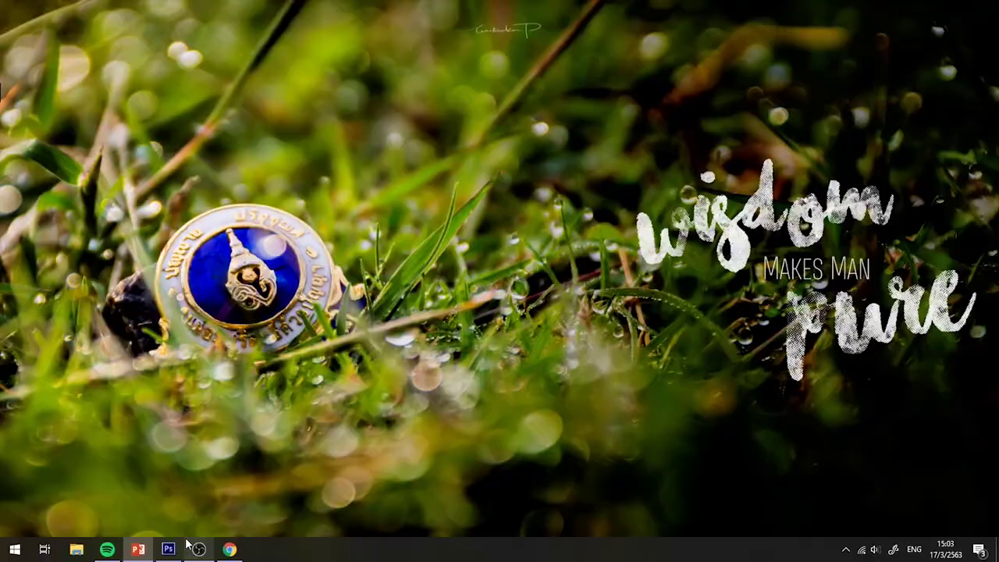
Step: Bring the empty Photoshop workspace to the front, ready to open files
click(168, 549)
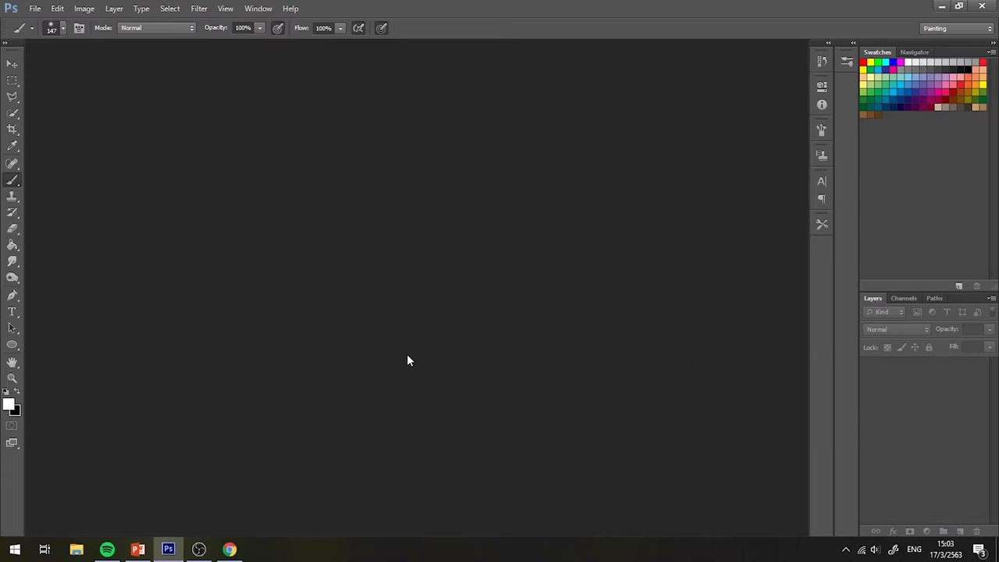
click(37, 9)
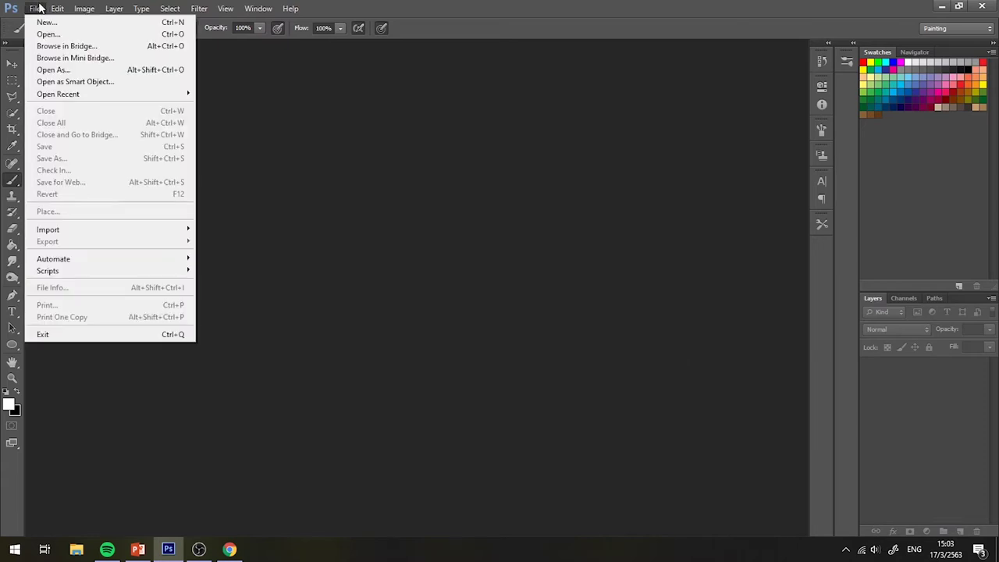
mouse_move(47, 271)
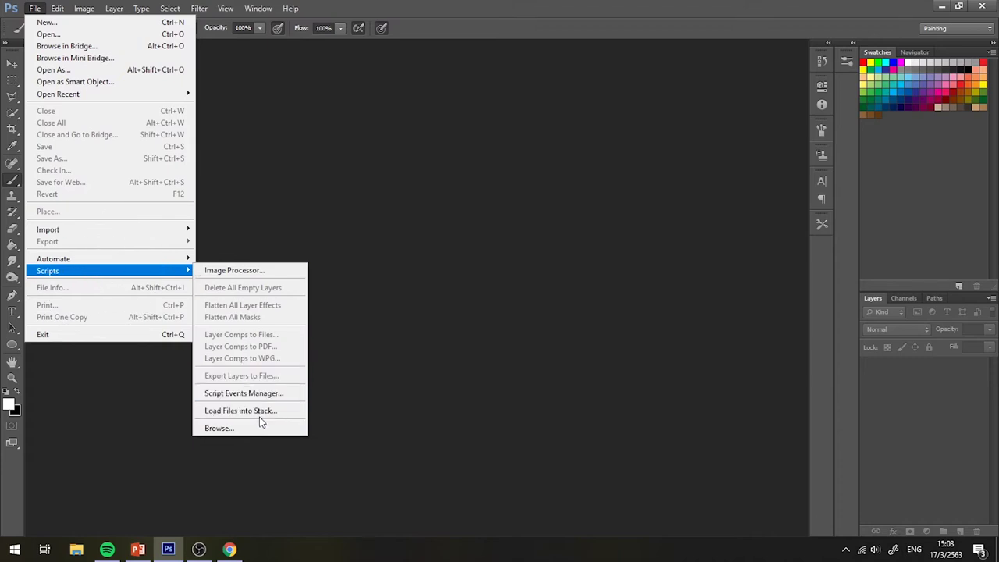
Step: Load _WAC7258 through _WAC7266 into one stack with Attempt to Automatically Align enabled
click(261, 414)
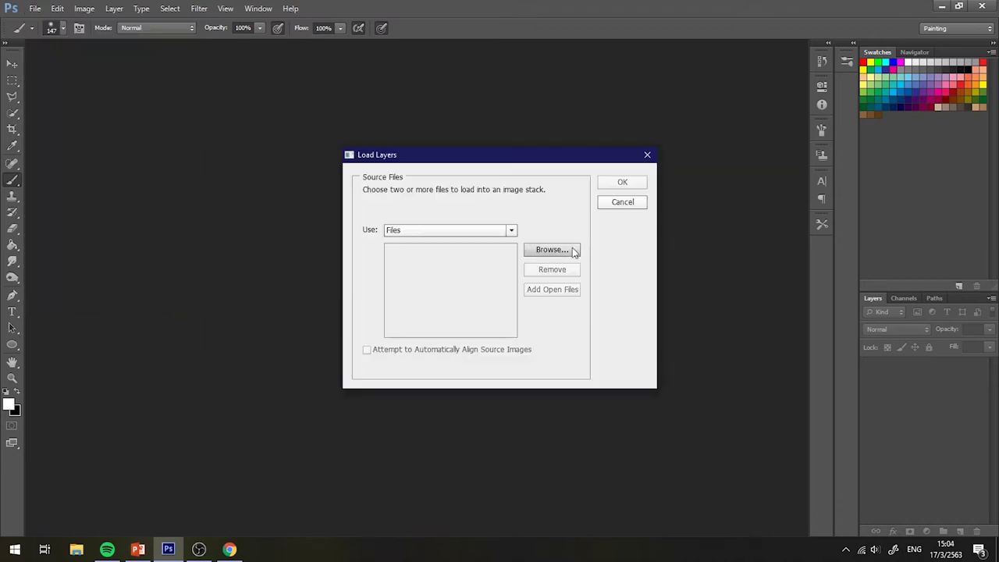
click(552, 249)
click(419, 168)
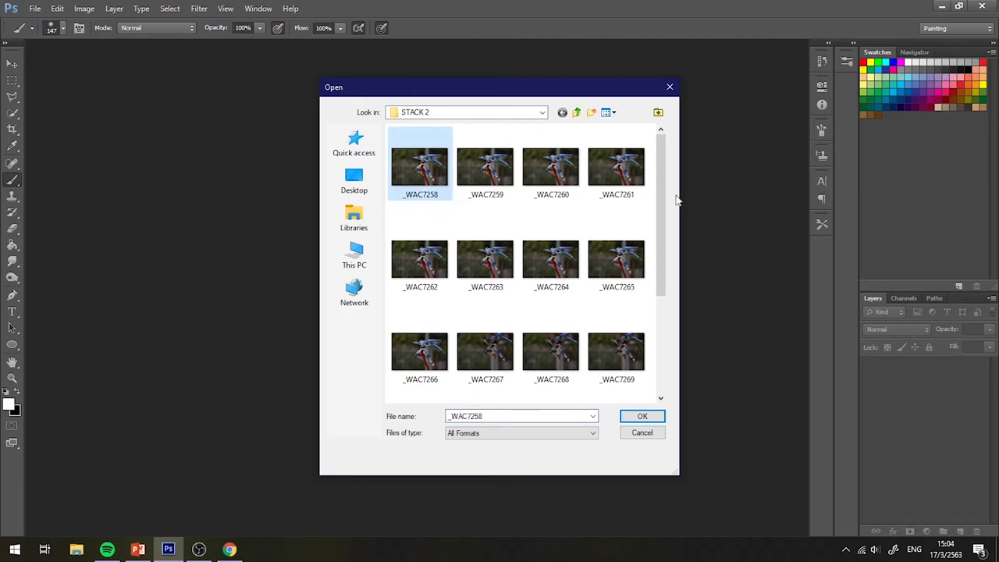
drag(663, 197, 657, 220)
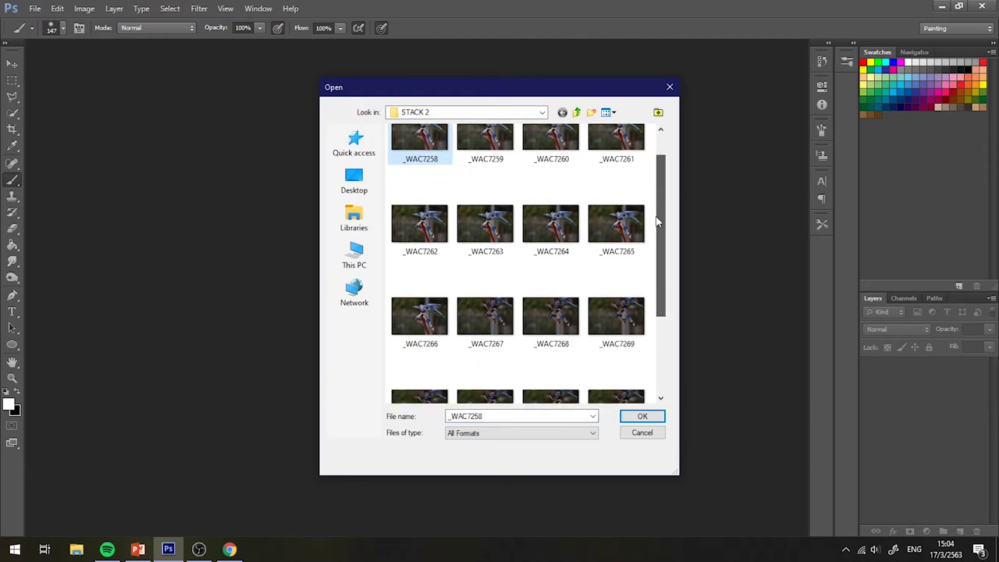
shift+click(421, 319)
click(637, 416)
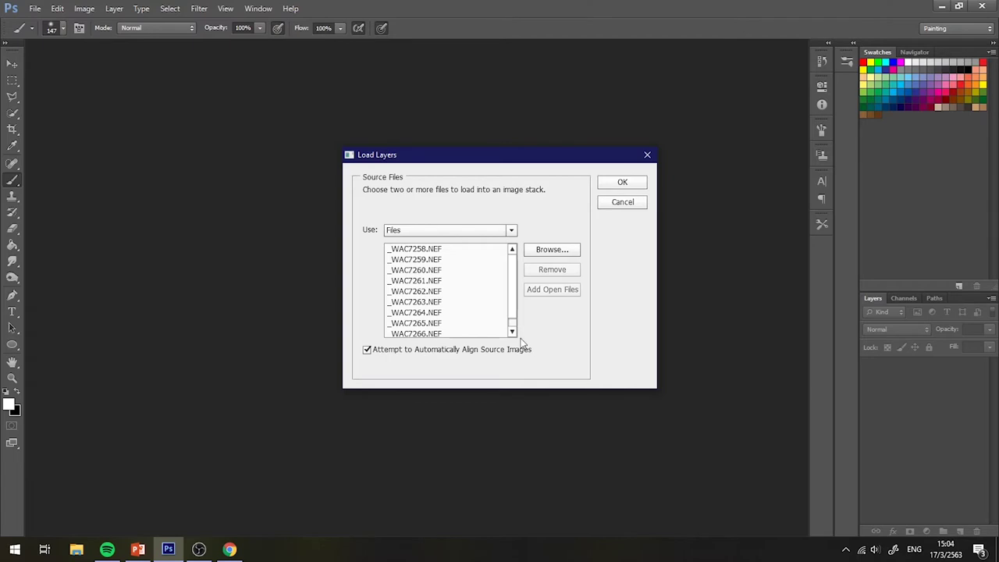
click(627, 201)
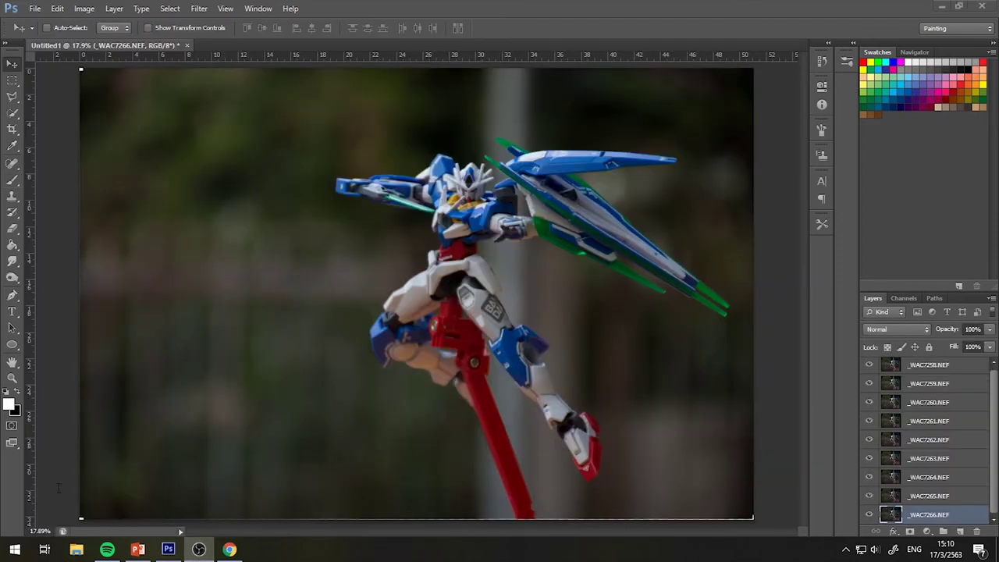
Step: Switch between the top _WAC7258 and bottom _WAC7266 layers to compare them
scroll(942, 472, up, 1)
click(929, 367)
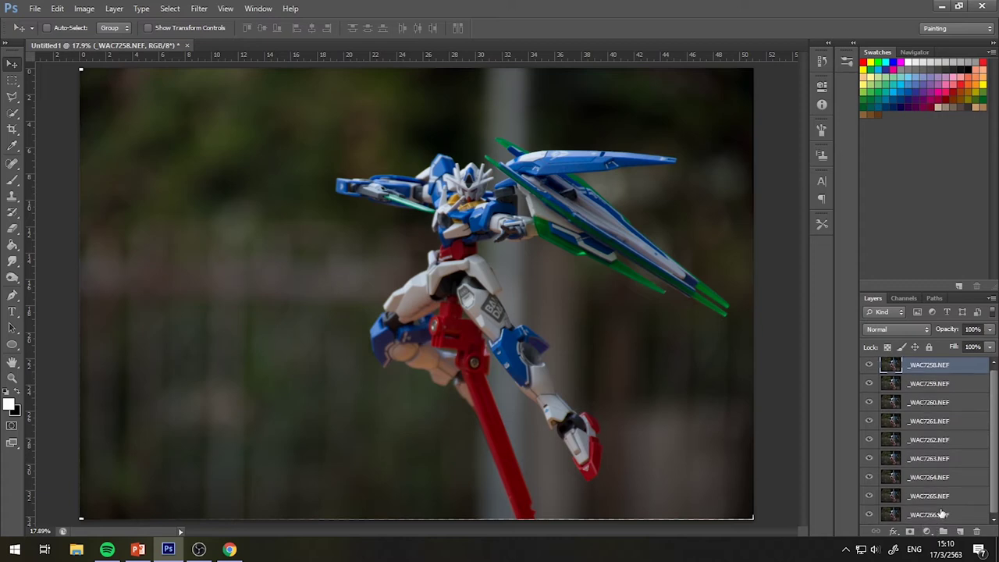
click(937, 514)
click(928, 370)
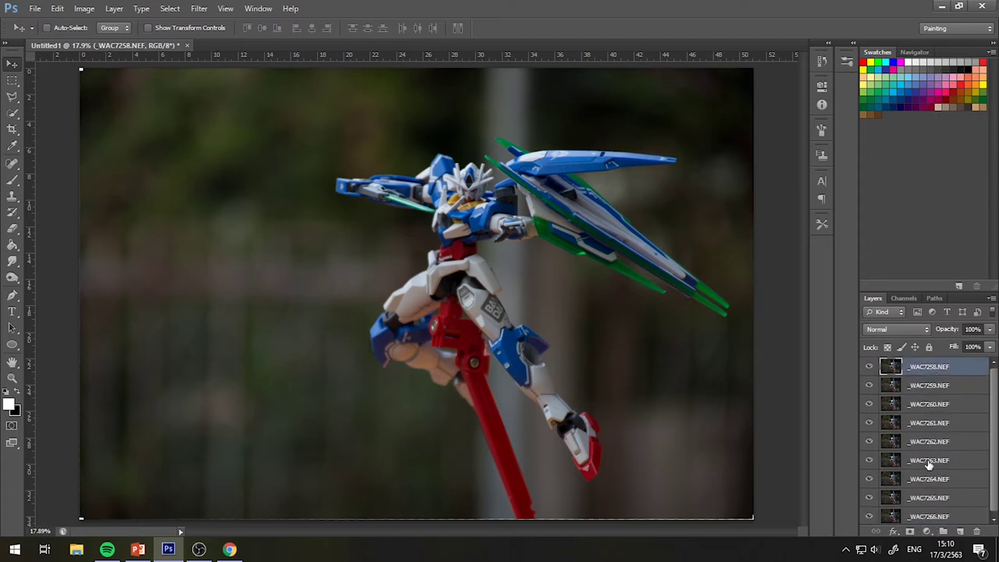
click(923, 514)
click(915, 369)
click(941, 451)
key(alt+comma)
Step: Select all nine layers from _WAC7258 through _WAC7266 together
click(934, 373)
shift+click(934, 518)
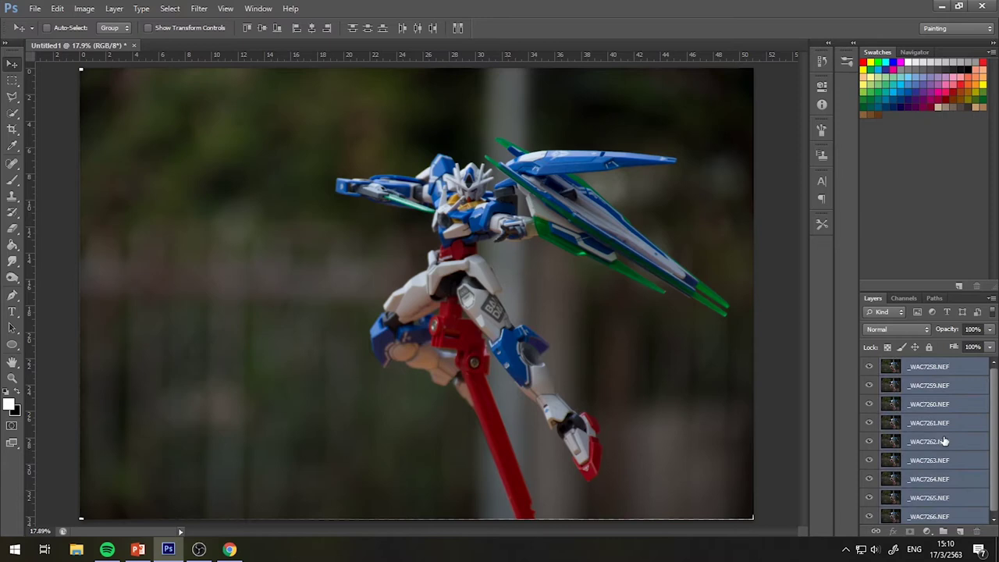
click(62, 11)
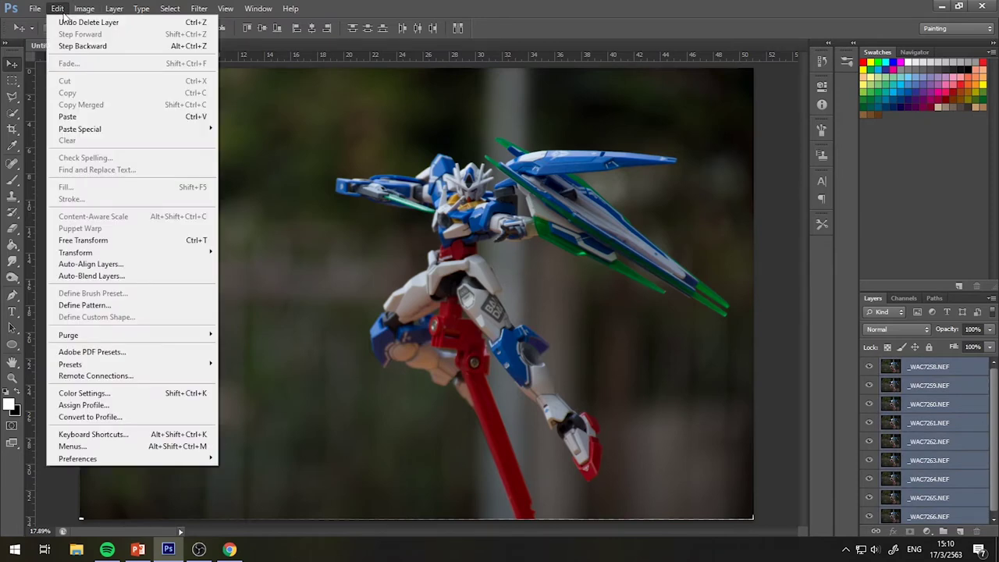
Step: Run Auto-Blend Layers as Stack Images with Seamless Tones and Colors, then inspect closer
click(175, 277)
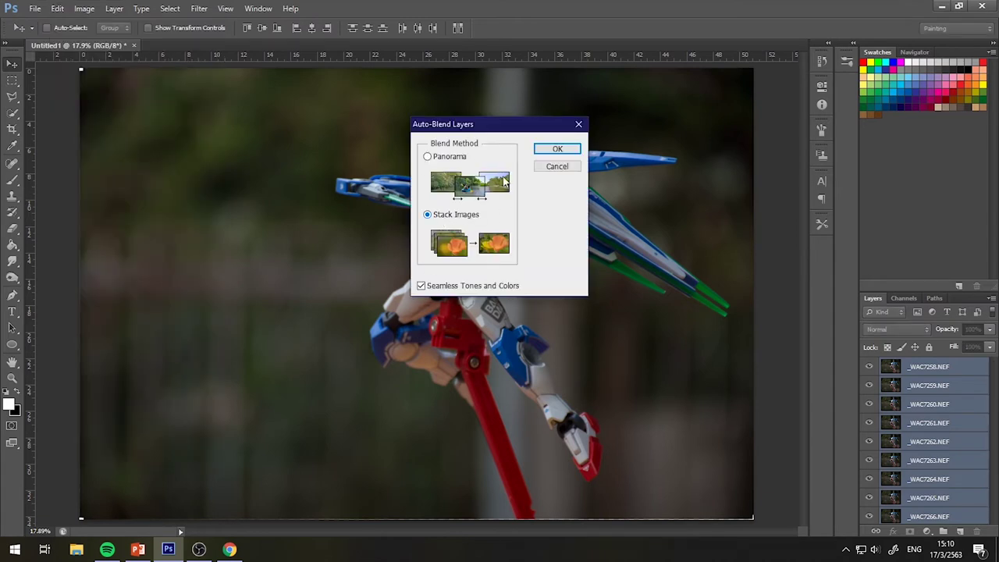
click(561, 149)
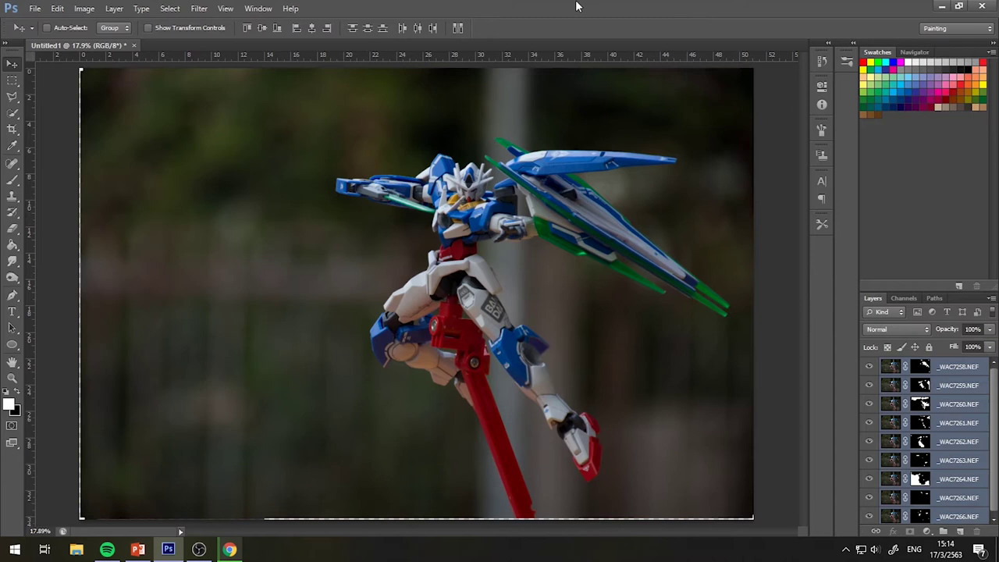
key(ctrl+plus)
key(ctrl+plus)
key(ctrl+plus)
key(ctrl+plus)
key(ctrl+plus)
drag(425, 333, 536, 101)
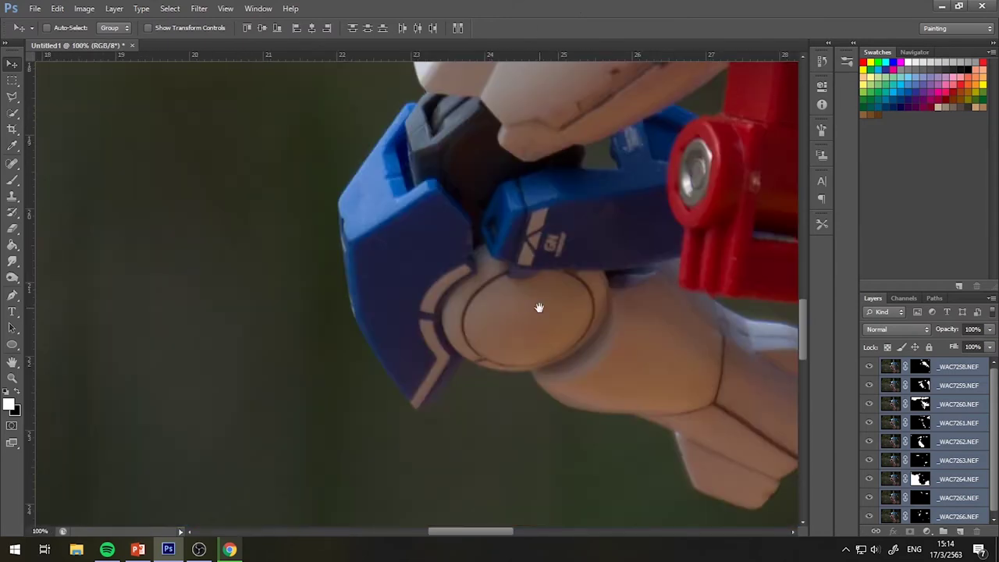
drag(539, 307, 301, 143)
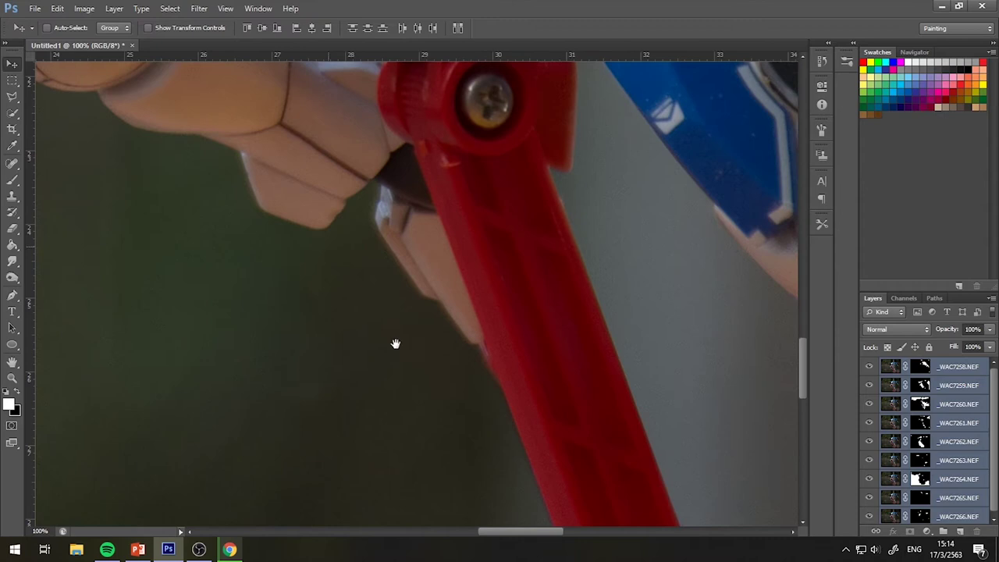
drag(328, 246, 442, 424)
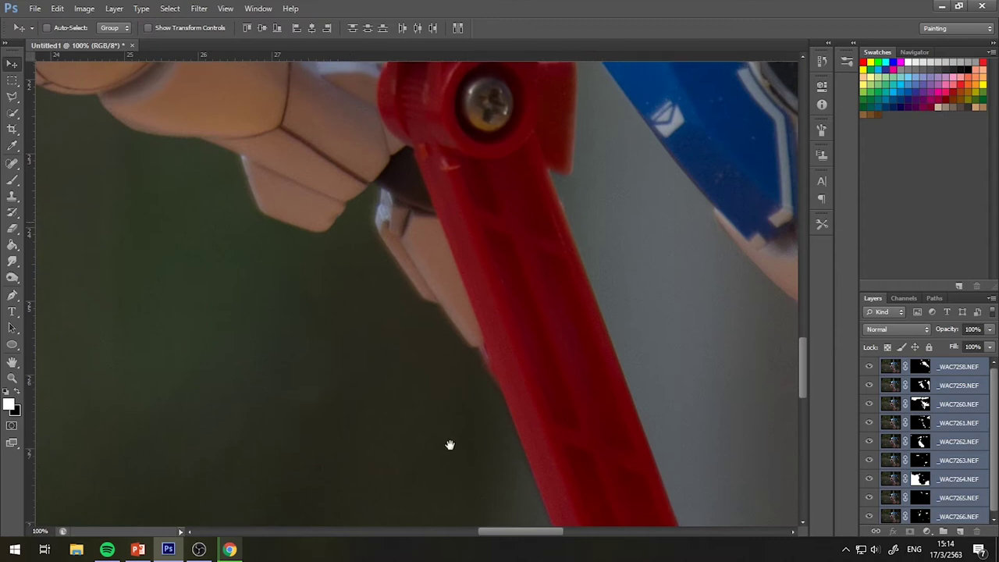
drag(296, 288, 348, 497)
drag(337, 225, 313, 413)
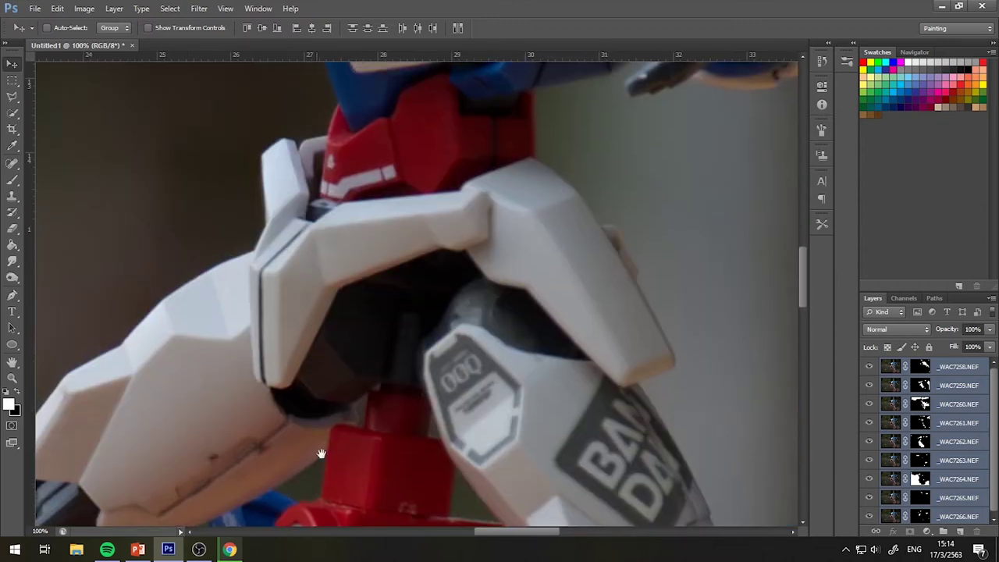
drag(328, 172, 343, 390)
mouse_move(359, 250)
mouse_down()
mouse_move(375, 447)
mouse_move(422, 478)
mouse_up()
drag(141, 191, 385, 229)
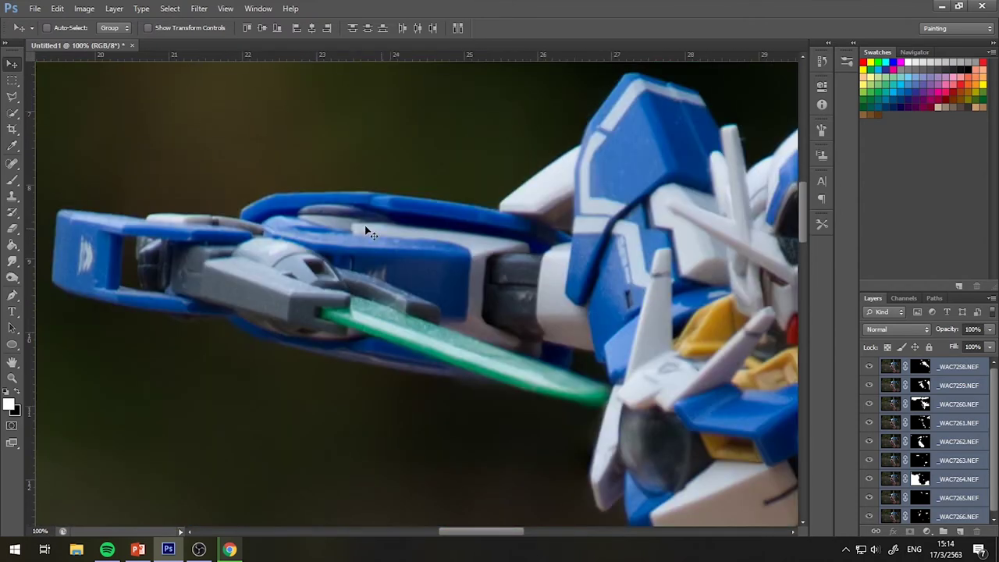
drag(557, 406, 272, 387)
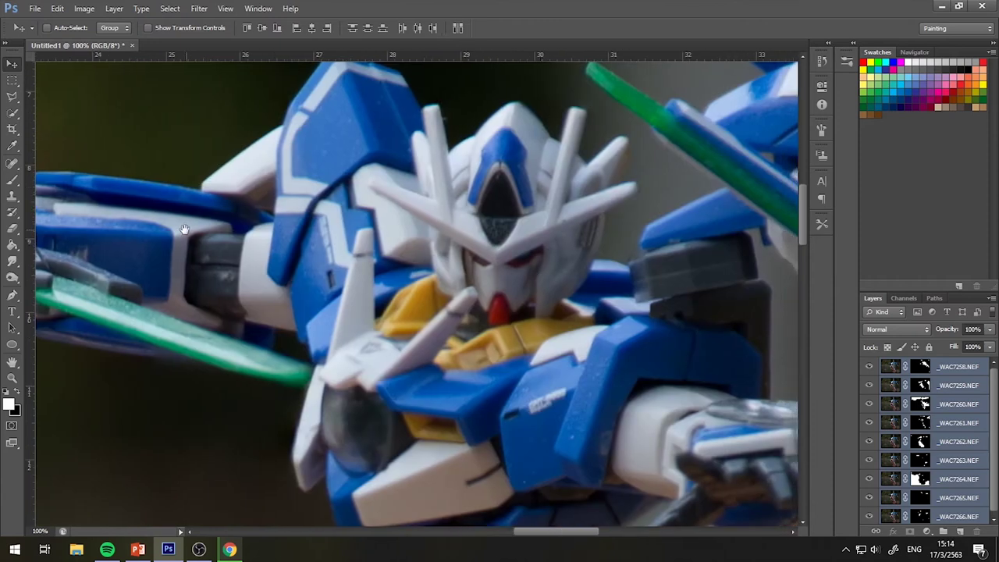
drag(781, 234, 551, 286)
mouse_move(152, 413)
mouse_down()
mouse_move(448, 424)
mouse_move(195, 188)
mouse_up()
mouse_move(343, 372)
mouse_down()
mouse_move(228, 306)
mouse_move(284, 357)
mouse_move(477, 393)
mouse_up()
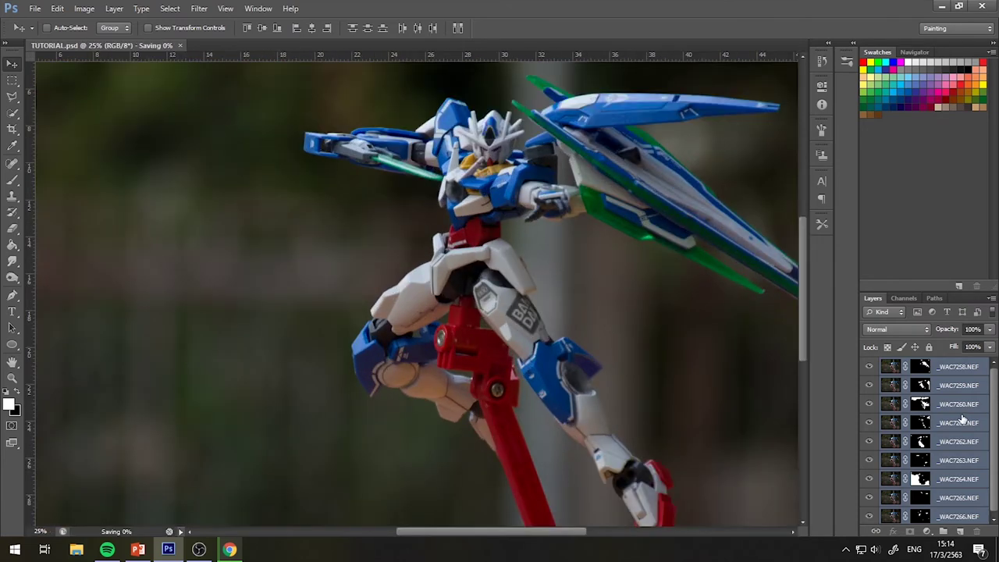
Step: Select every blended layer and merge them into the single layer _WAC7258.NEF
key(ctrl+0)
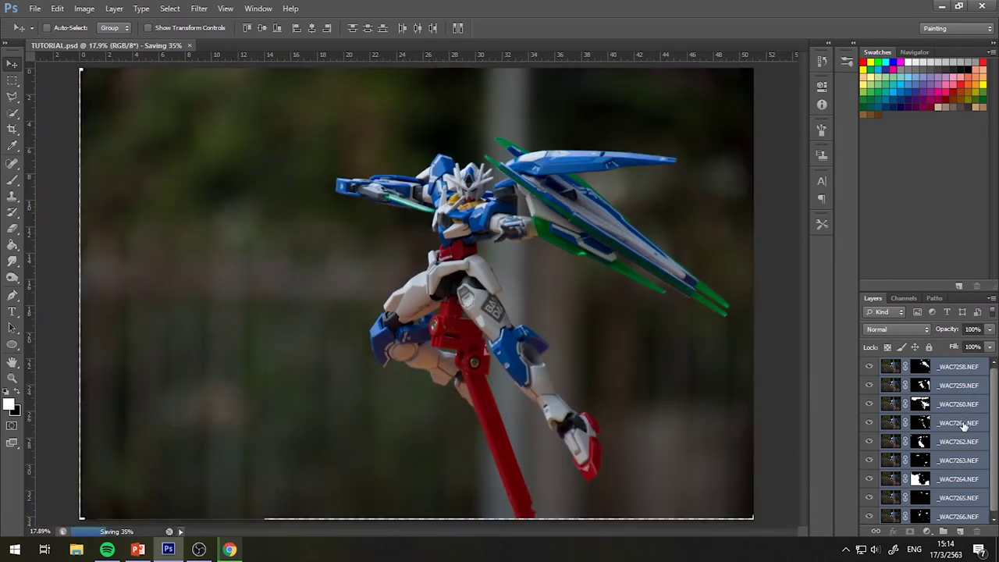
click(943, 369)
scroll(954, 390, down, 1)
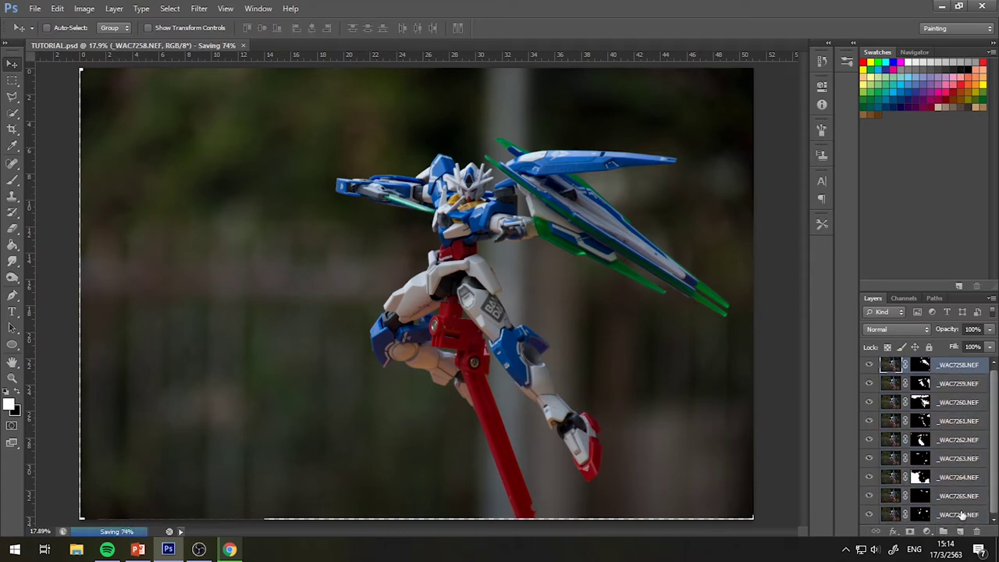
shift+click(961, 515)
right_click(954, 381)
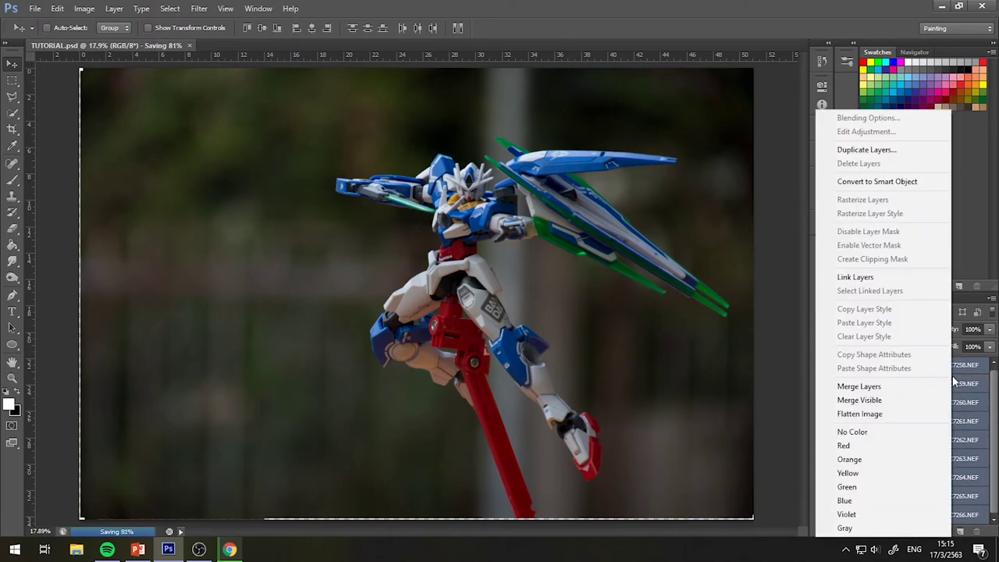
click(859, 386)
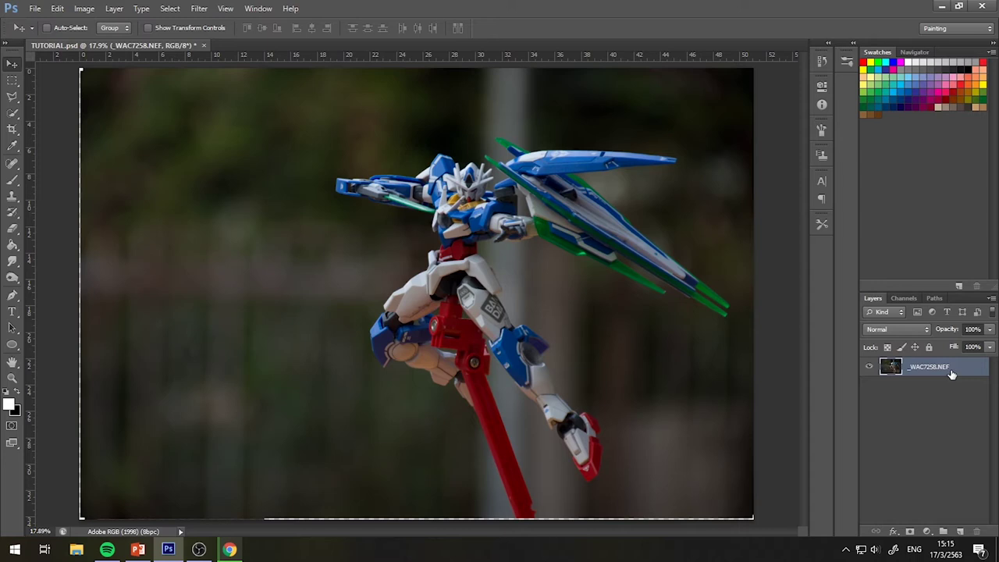
click(948, 466)
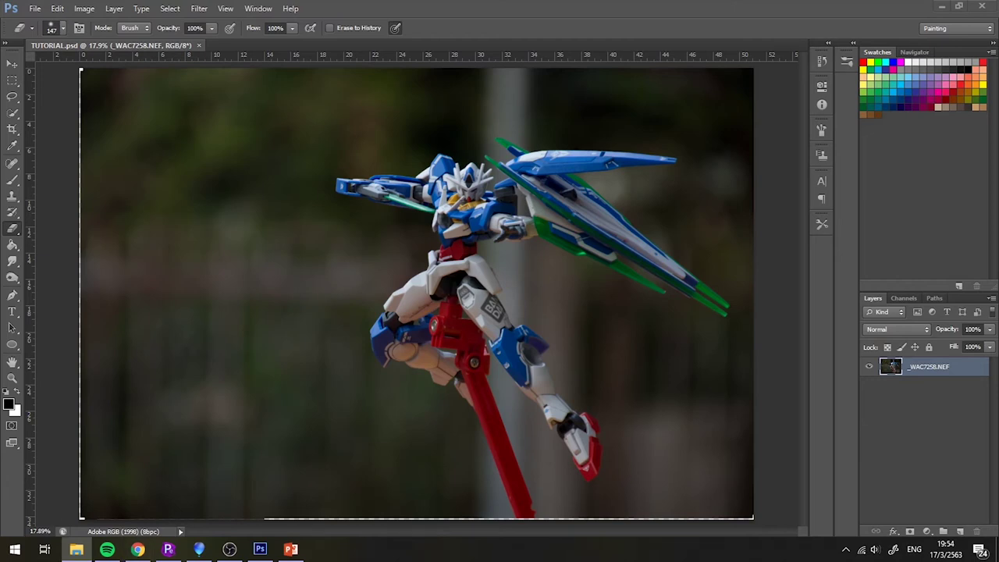
Step: Open _WAC7272.NEF from STACK 2 through Camera Raw as a second document
click(36, 8)
click(51, 38)
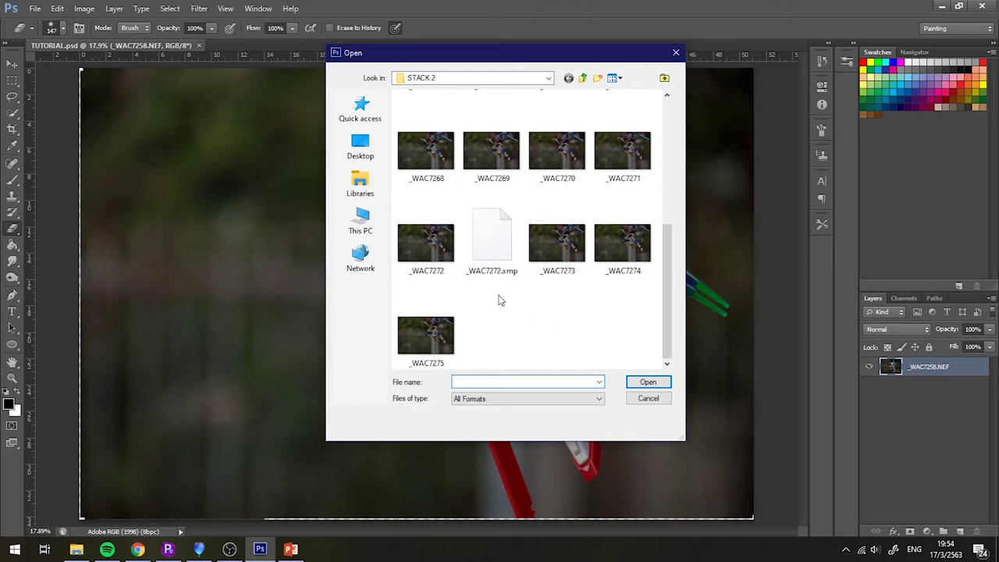
double_click(441, 245)
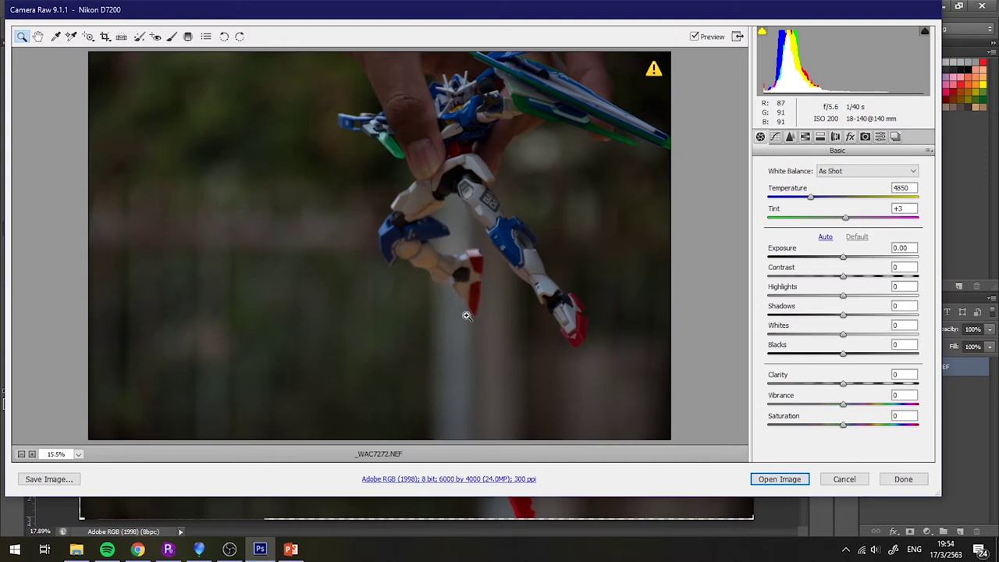
click(789, 478)
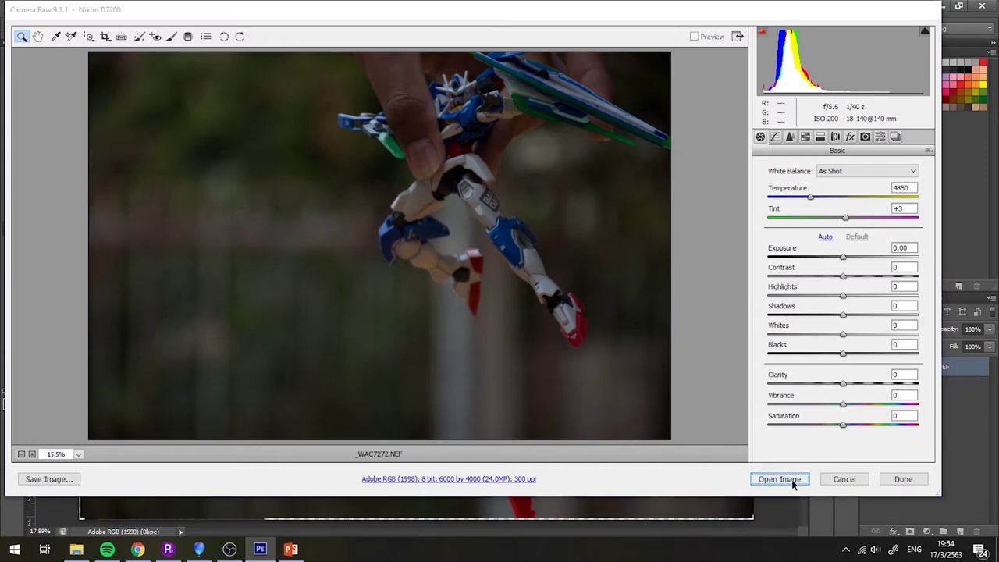
click(13, 64)
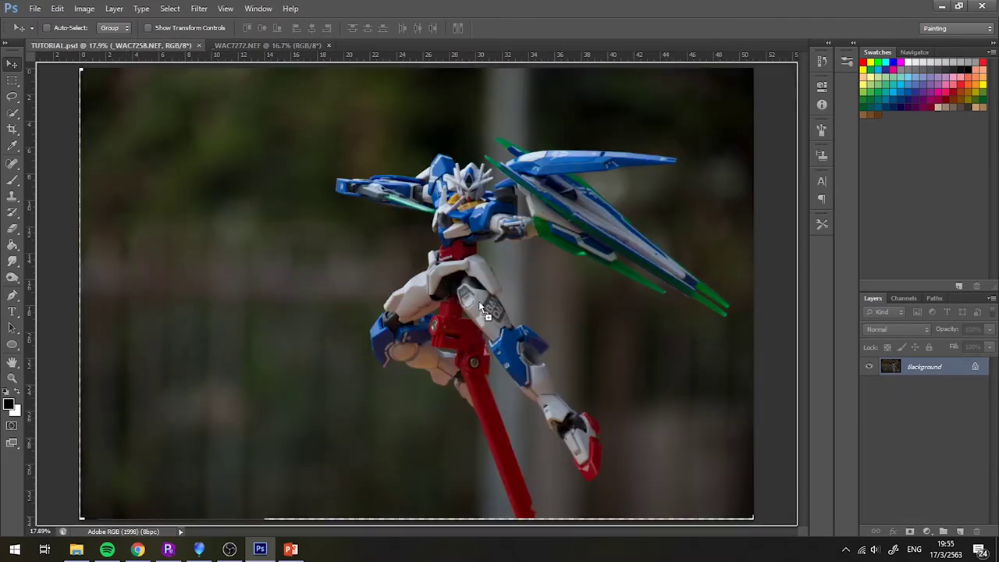
Step: Drop _WAC7272 into TUTORIAL.psd as Layer 1 at 60% opacity and align it with the figure
drag(123, 47, 469, 312)
click(972, 329)
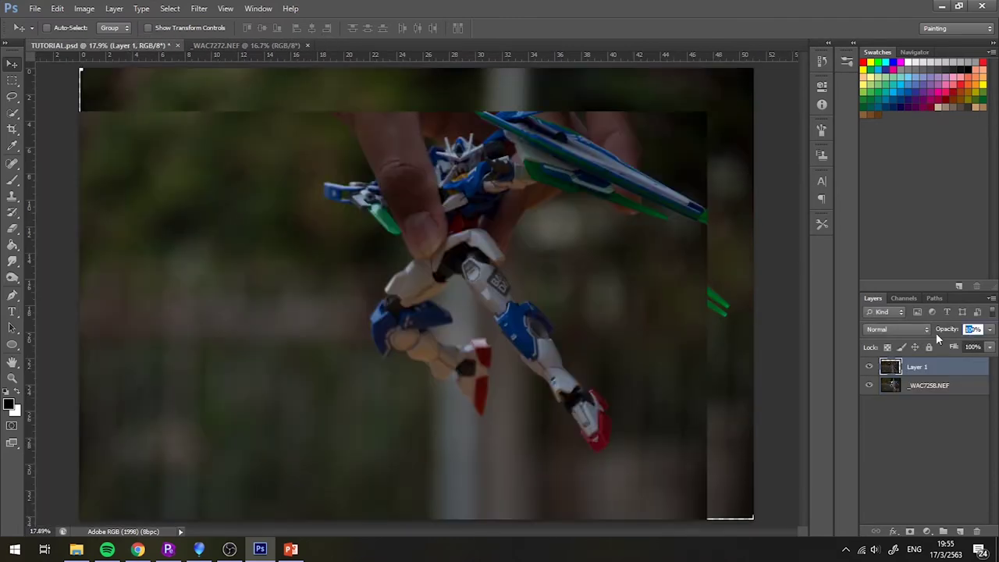
text(60)
mouse_move(562, 303)
mouse_down()
mouse_move(570, 299)
mouse_move(547, 325)
mouse_move(564, 325)
mouse_up()
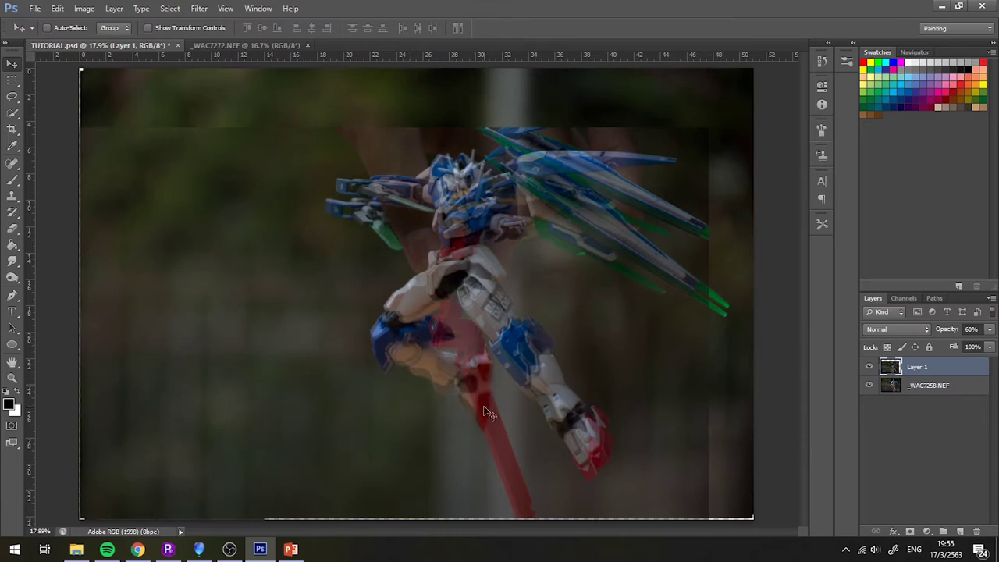
drag(473, 378, 478, 372)
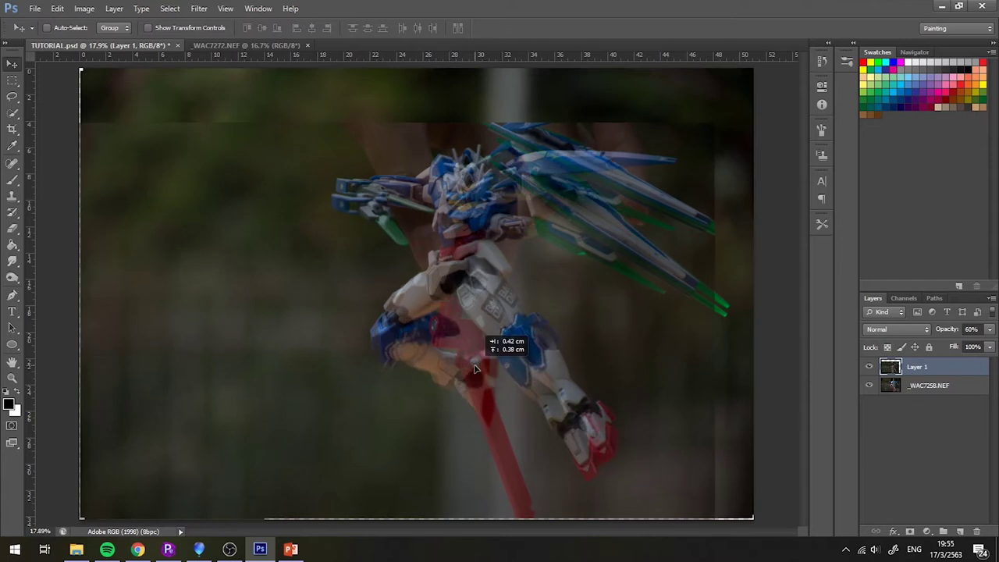
drag(664, 391, 657, 393)
Step: Refine Layer 1's alignment at the legs and restore its opacity to 100%
click(934, 330)
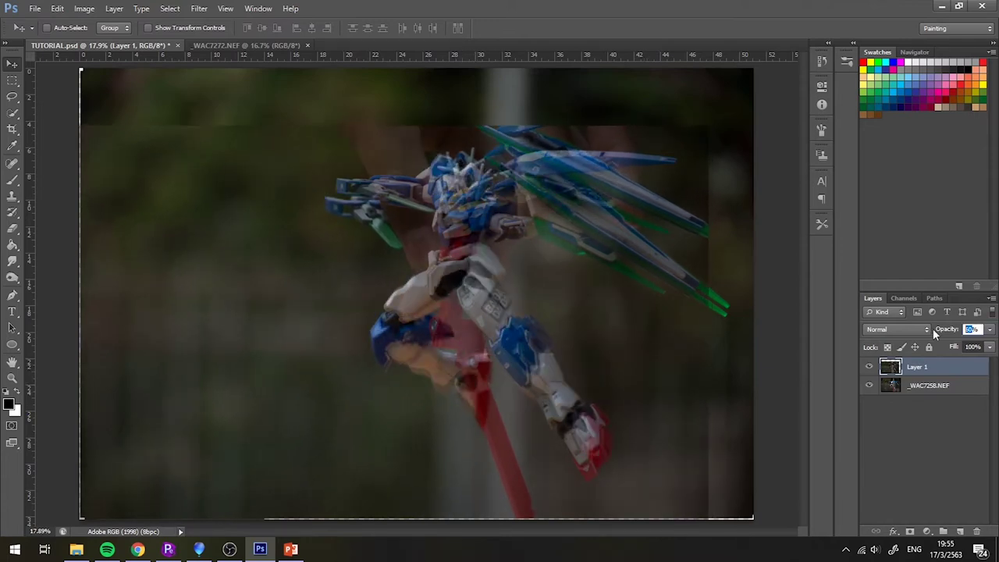
text(1)
key(Return)
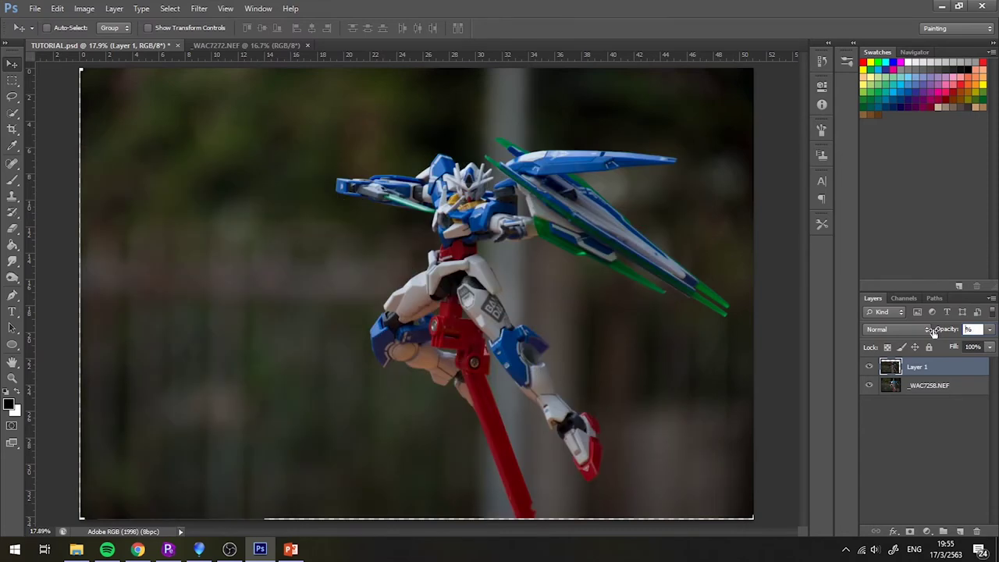
text(60)
key(Return)
scroll(466, 243, up, 2)
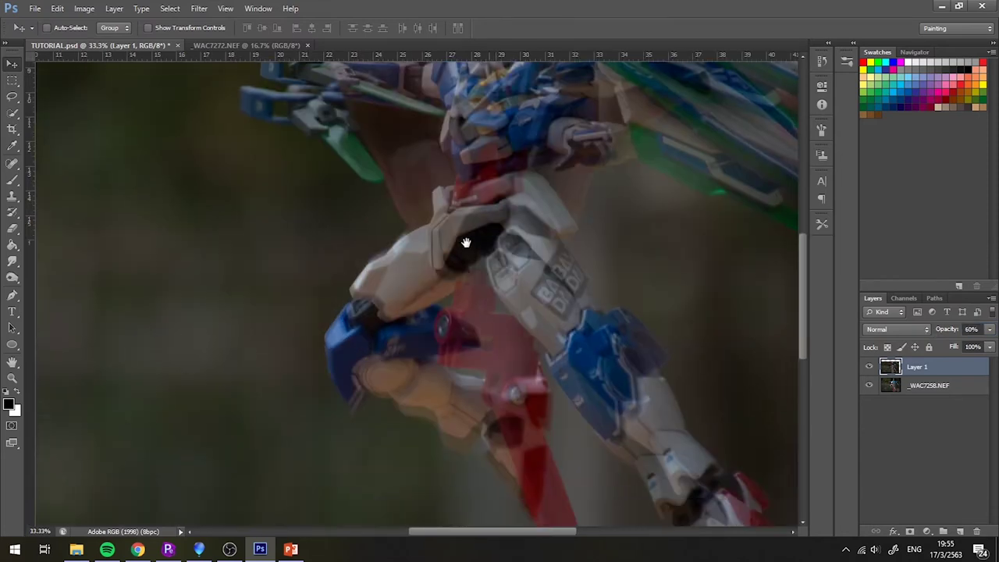
drag(466, 243, 449, 203)
mouse_move(499, 263)
mouse_down()
mouse_move(485, 279)
mouse_move(494, 267)
mouse_up()
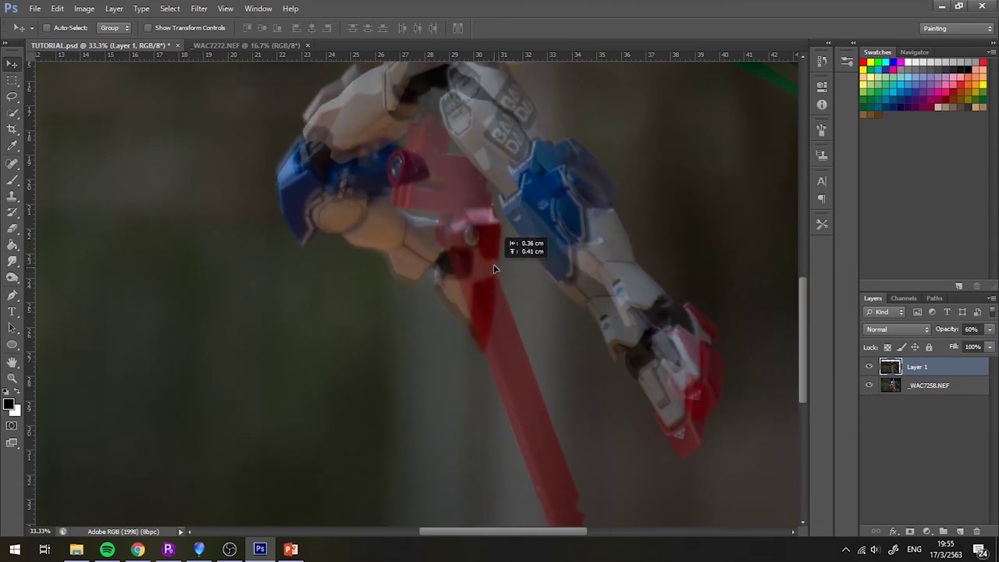
key(0)
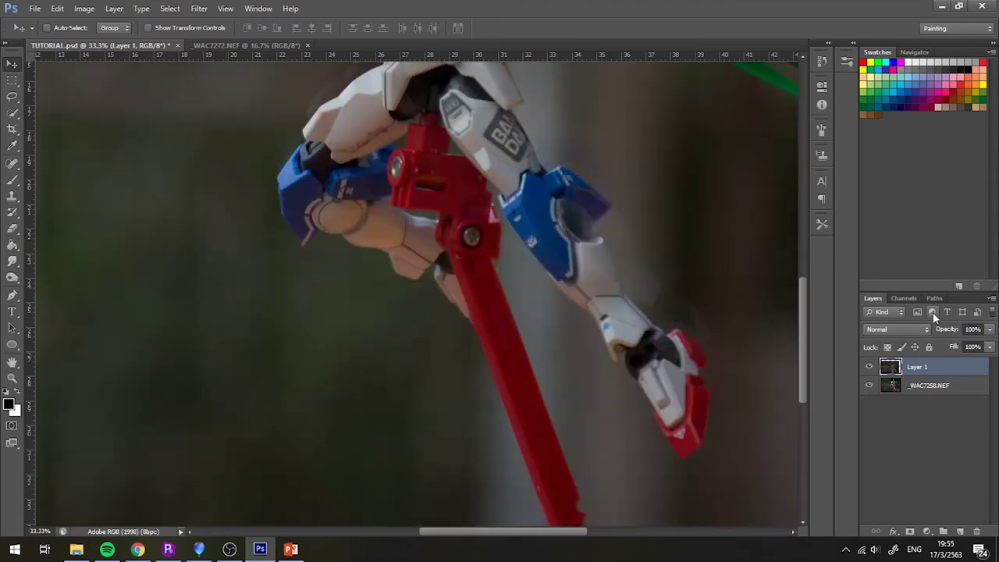
Step: Create Layer 1 copy, hide the original Layer 1 beneath it, and fit the image to the window
right_click(961, 369)
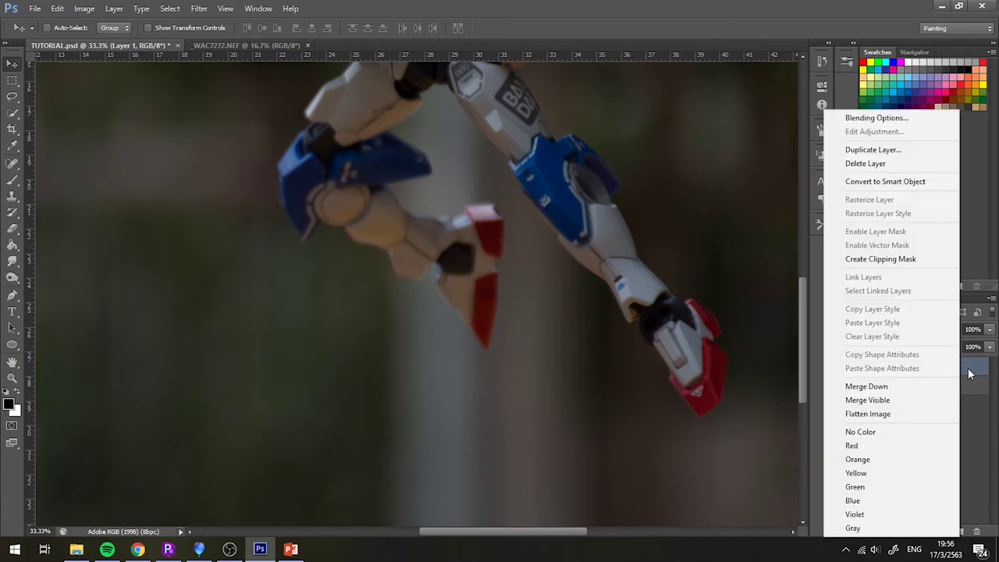
click(971, 375)
right_click(971, 374)
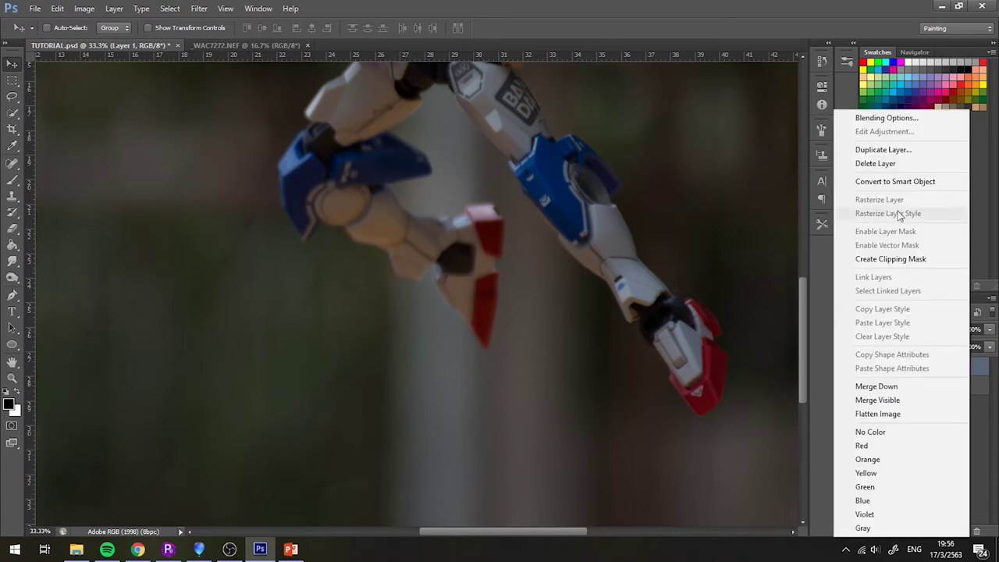
click(892, 148)
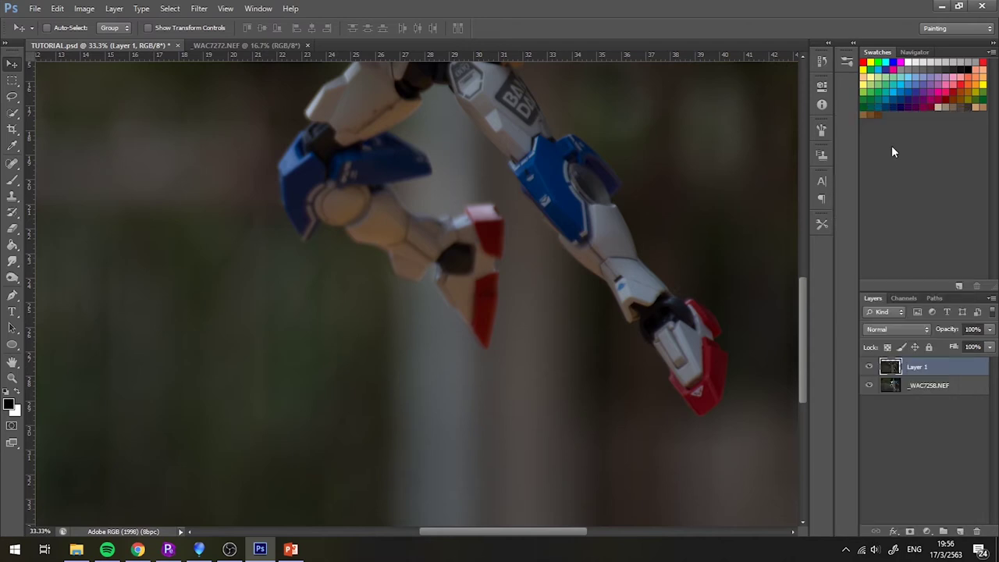
key(Return)
key(ctrl+t)
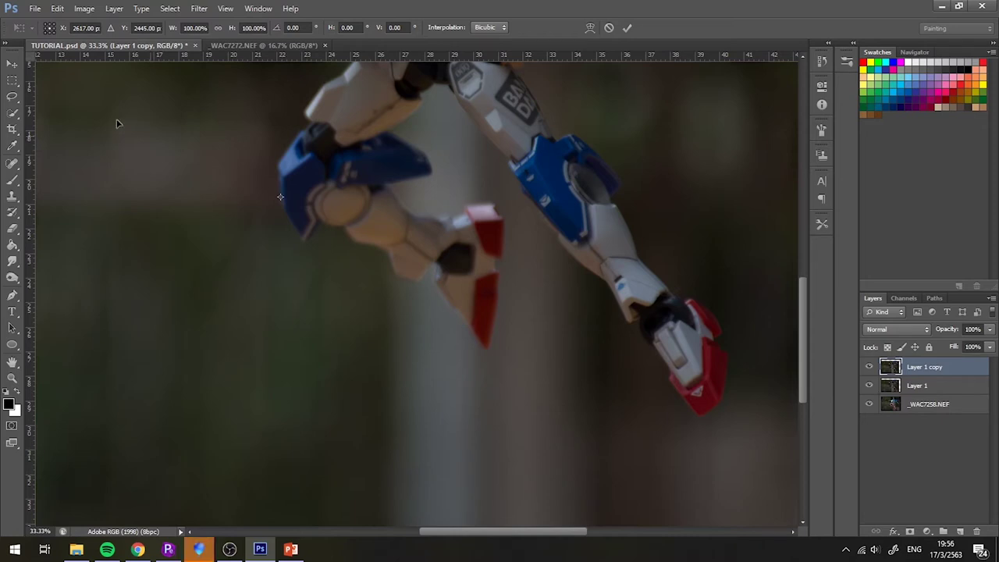
click(12, 63)
click(869, 386)
drag(390, 382, 457, 321)
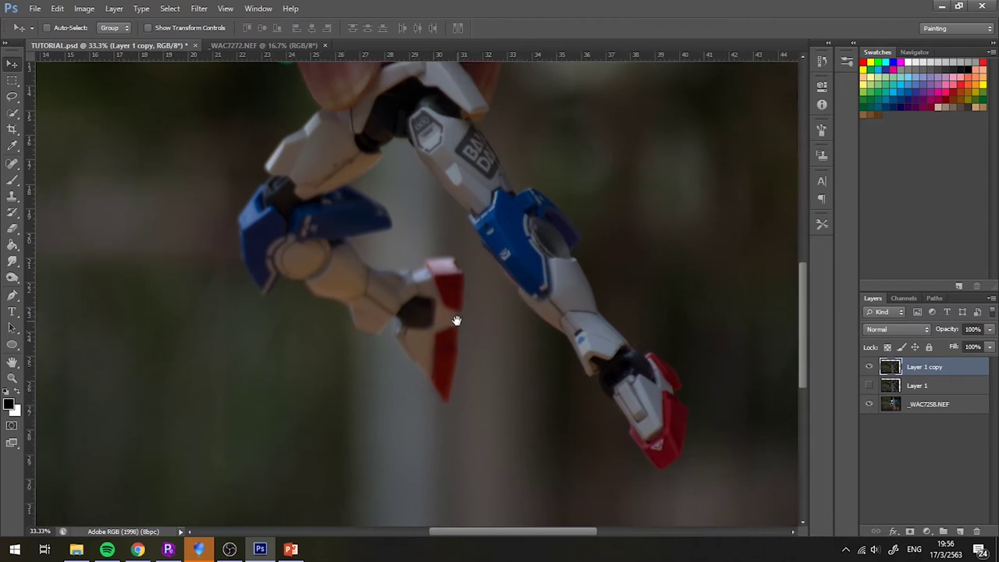
key(ctrl+0)
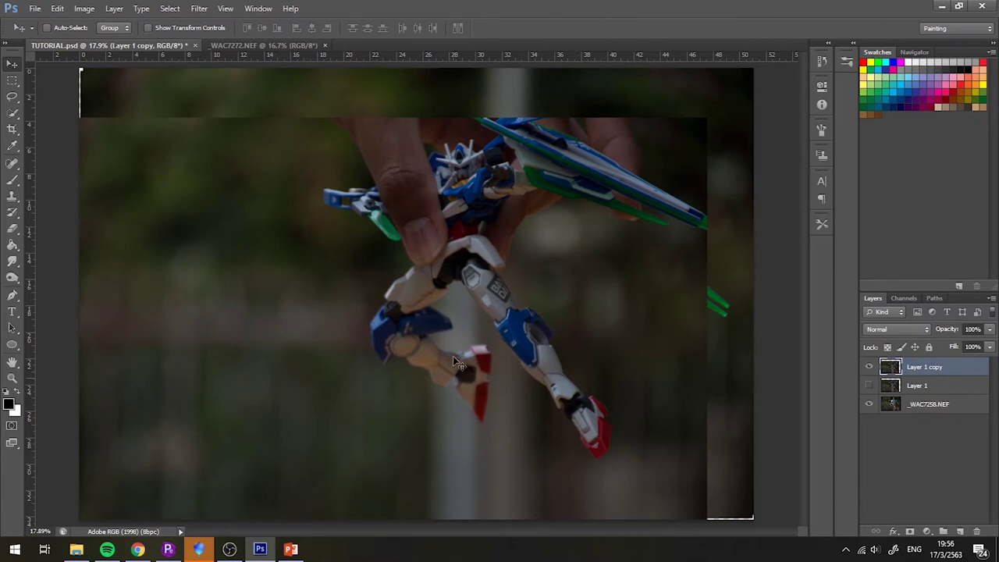
Step: Add a layer mask to Layer 1 copy and set up a black soft brush at 401 px
click(911, 531)
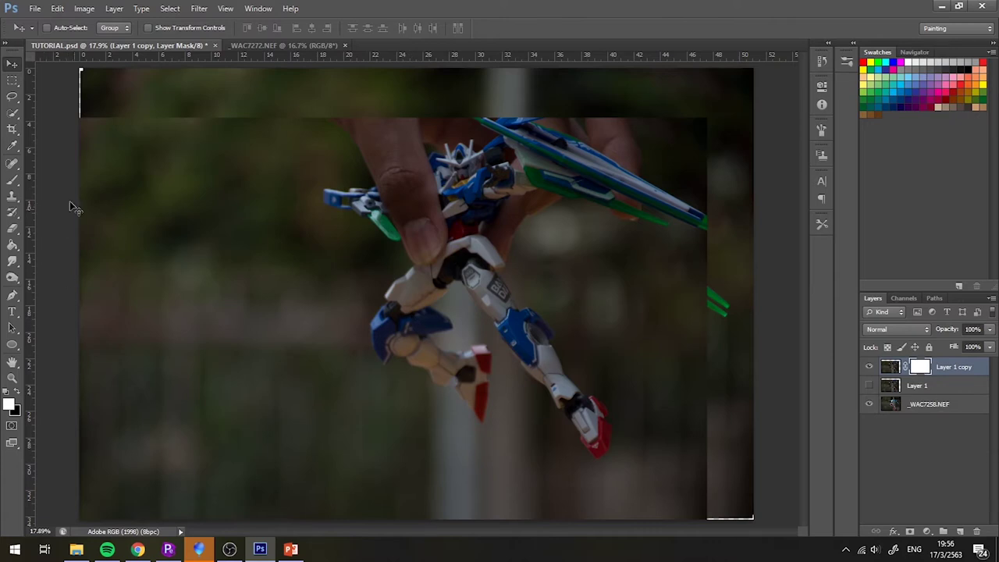
click(12, 179)
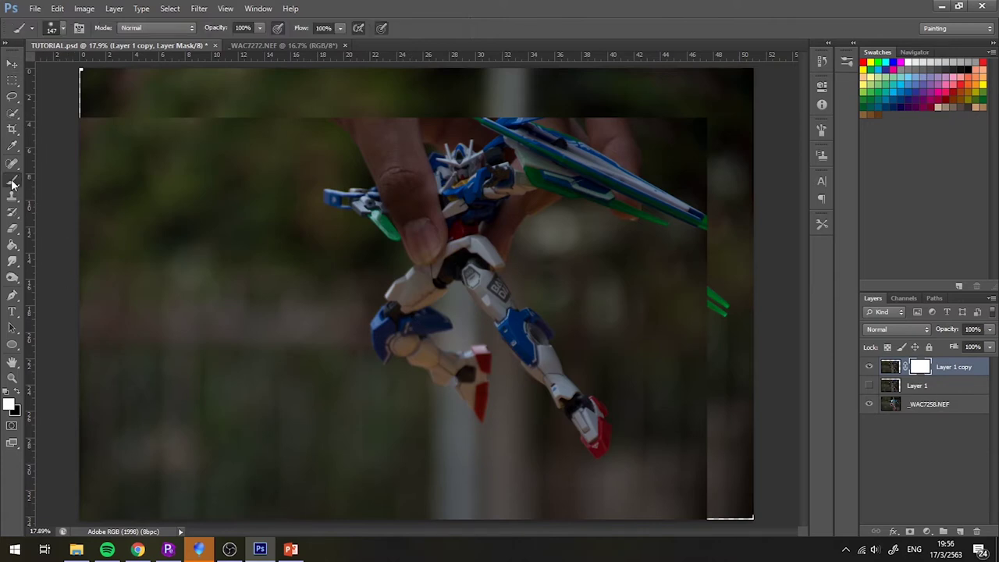
click(11, 401)
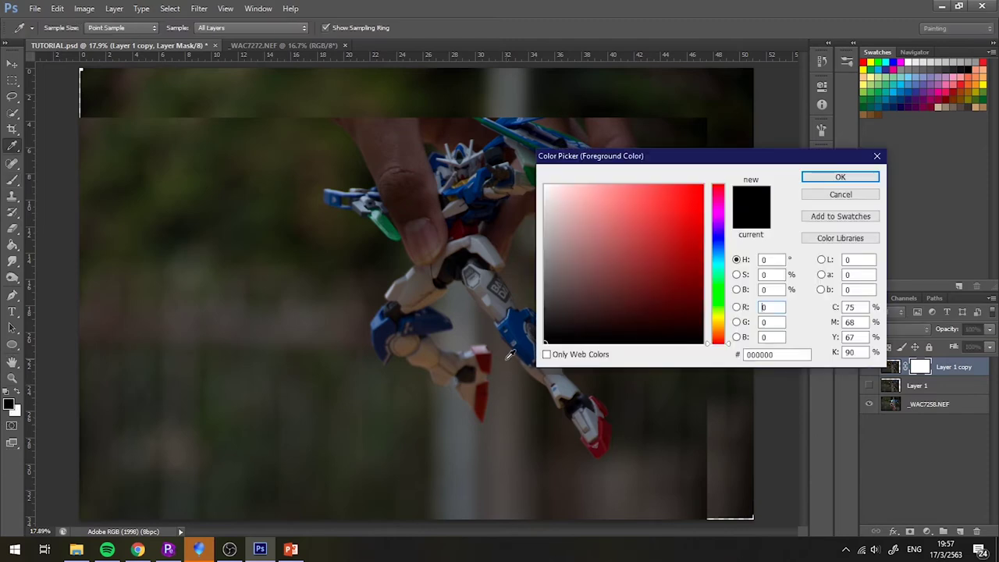
key(Return)
right_click(609, 307)
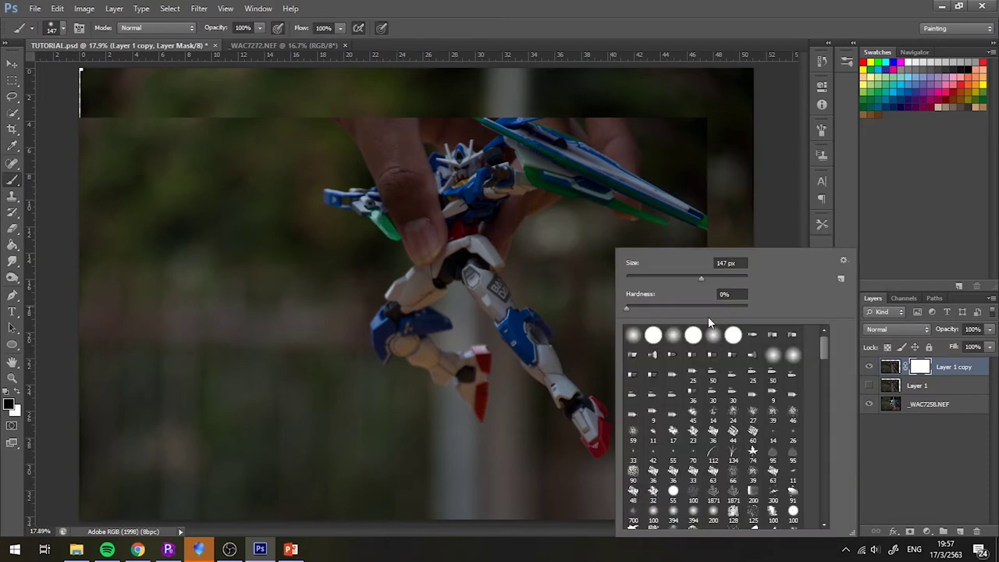
key(Return)
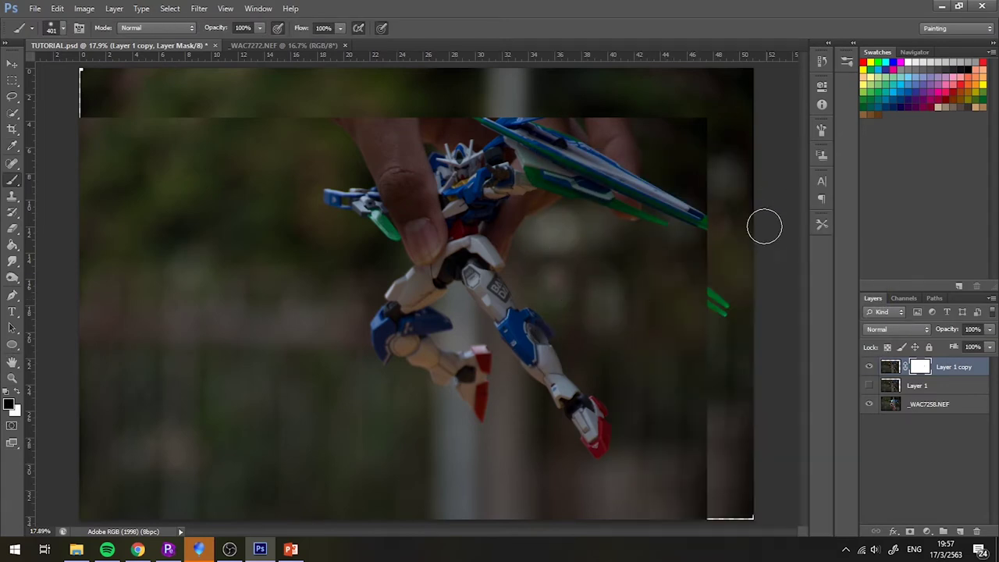
Step: Paint the hand out of the mask, trying a 3376 px brush and undoing the oversized strokes
mouse_move(710, 249)
mouse_down()
mouse_move(700, 208)
mouse_move(680, 305)
mouse_move(631, 156)
mouse_move(690, 252)
mouse_move(674, 347)
mouse_up()
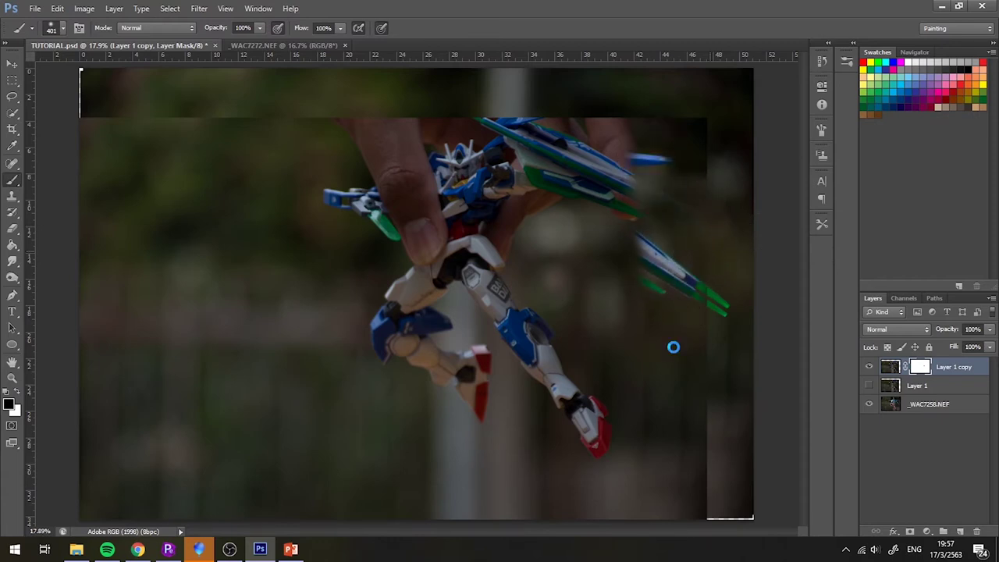
mouse_move(674, 195)
mouse_down()
mouse_move(687, 140)
mouse_move(700, 180)
mouse_up()
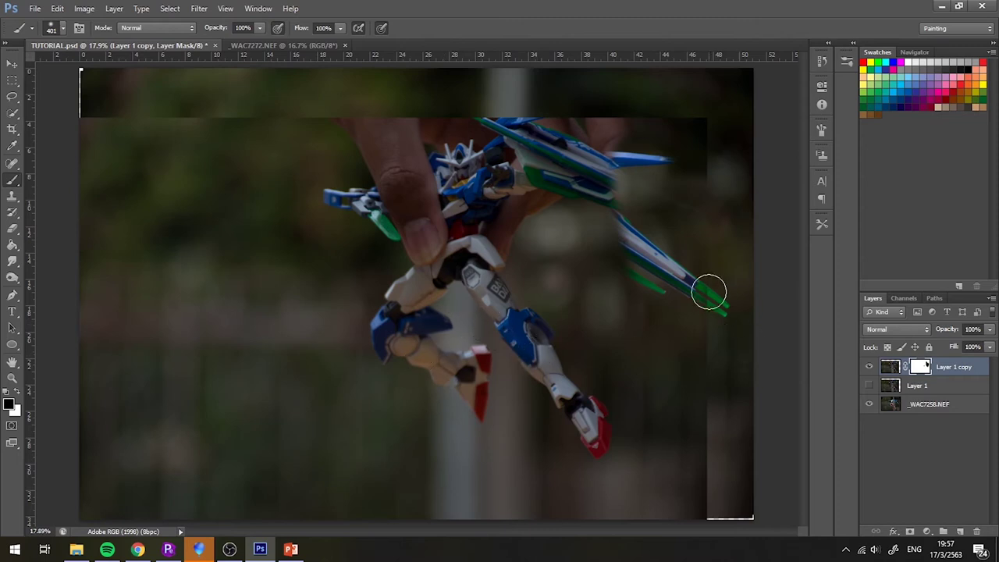
right_click(709, 293)
key(Return)
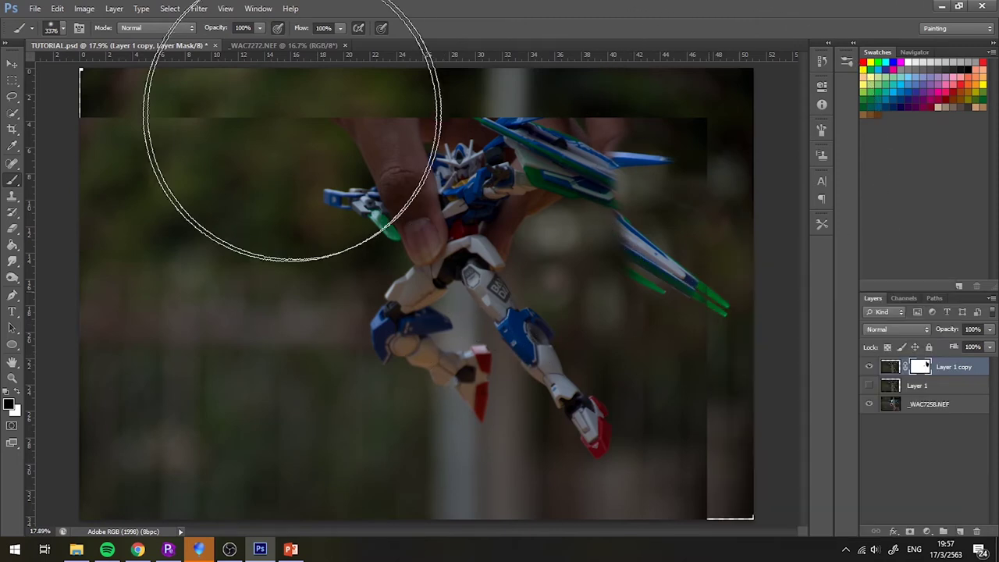
drag(531, 179, 195, 242)
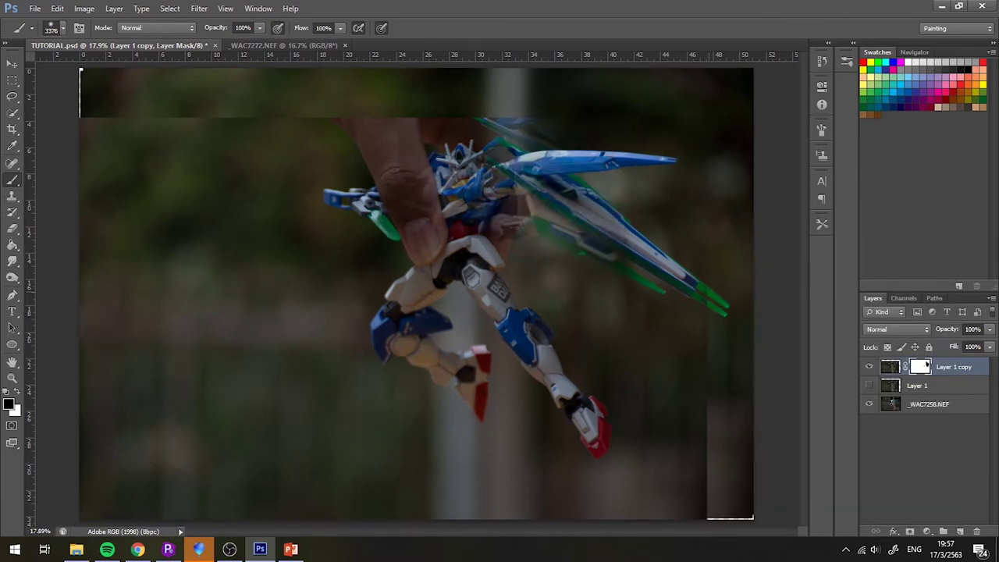
drag(195, 437, 562, 469)
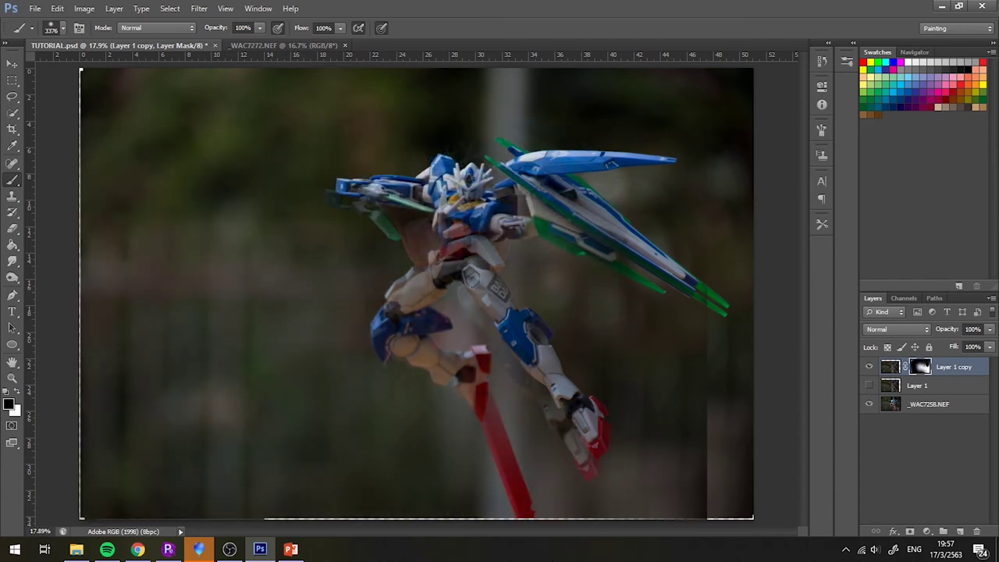
key(ctrl+alt+z)
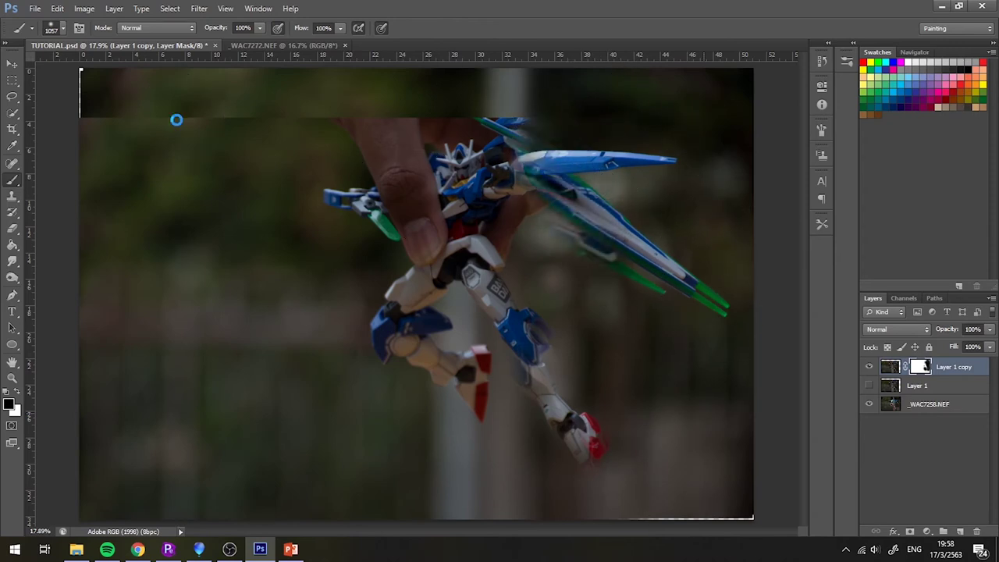
drag(176, 120, 380, 182)
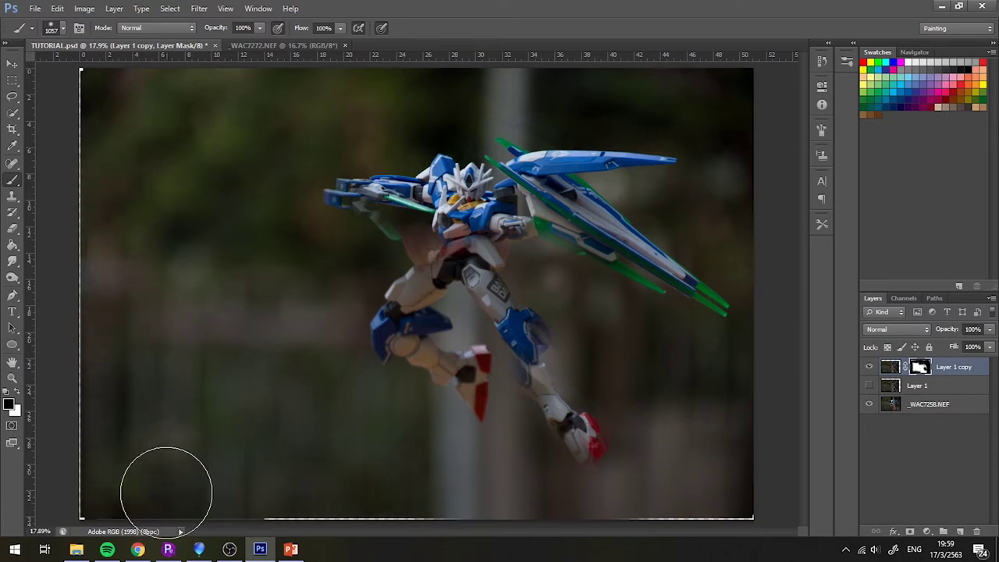
click(869, 405)
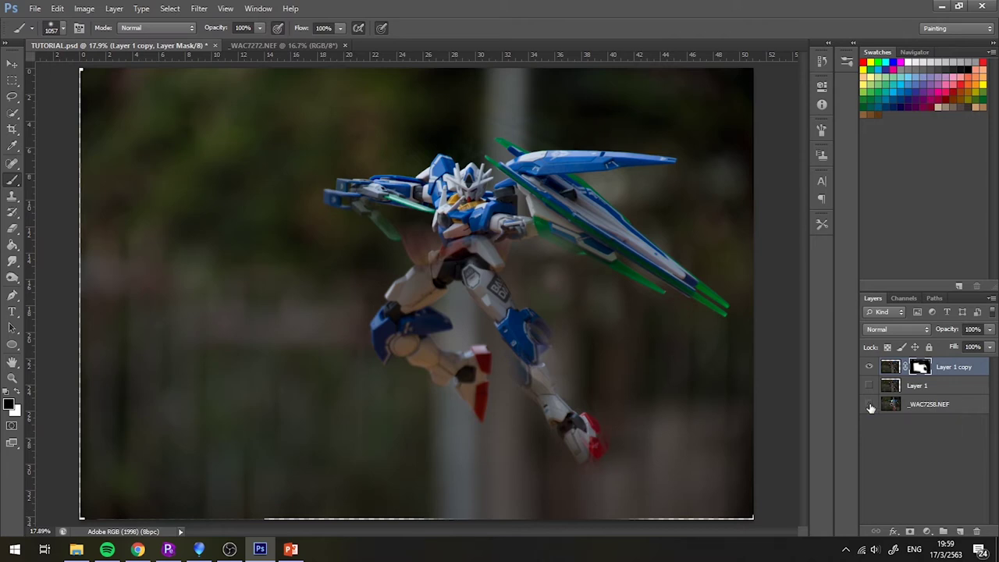
Step: Mask out Layer 1 copy's blurred edges, head and upper body, leaving only the patch around the leg
mouse_move(357, 478)
mouse_down()
mouse_move(296, 244)
mouse_move(212, 226)
mouse_up()
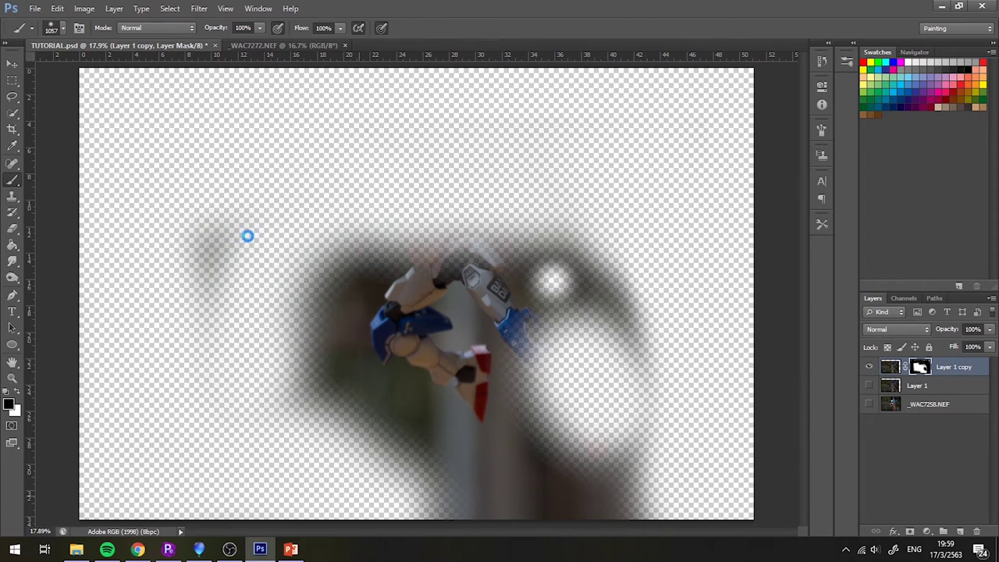
drag(212, 226, 205, 281)
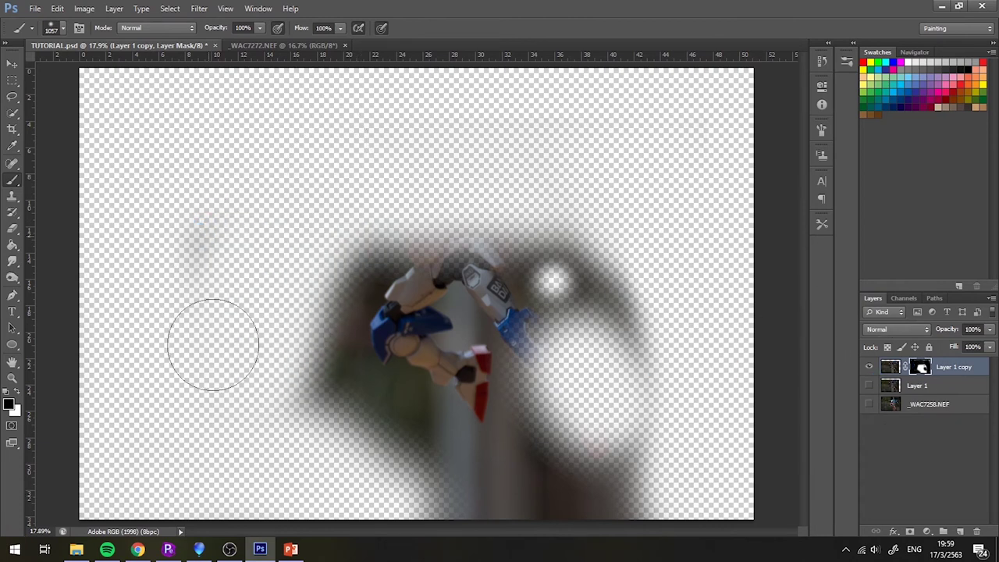
mouse_move(653, 424)
mouse_down()
mouse_move(602, 469)
mouse_move(680, 357)
mouse_move(546, 484)
mouse_move(507, 480)
mouse_up()
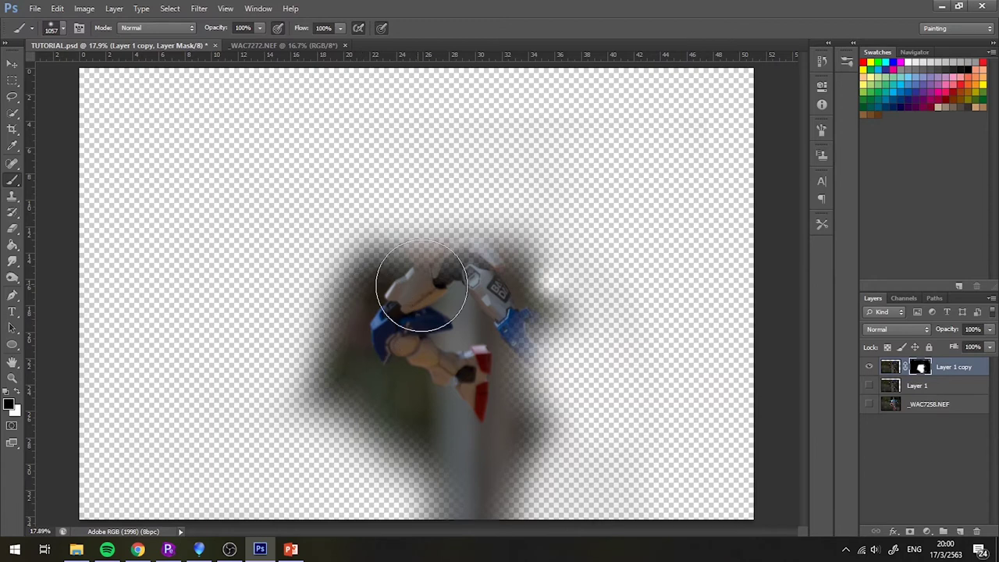
mouse_move(414, 289)
mouse_down()
mouse_move(355, 328)
mouse_move(323, 323)
mouse_up()
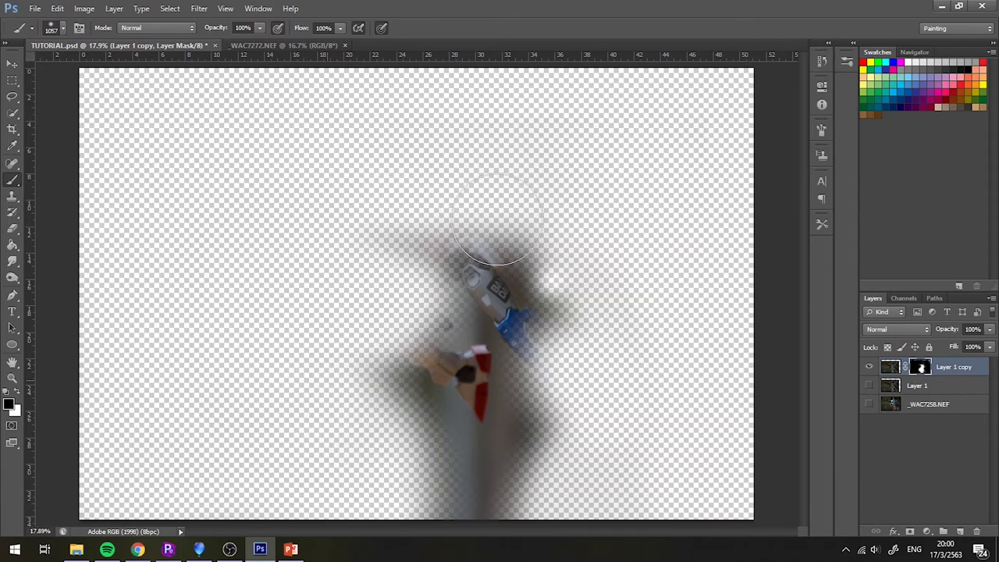
drag(530, 269, 554, 269)
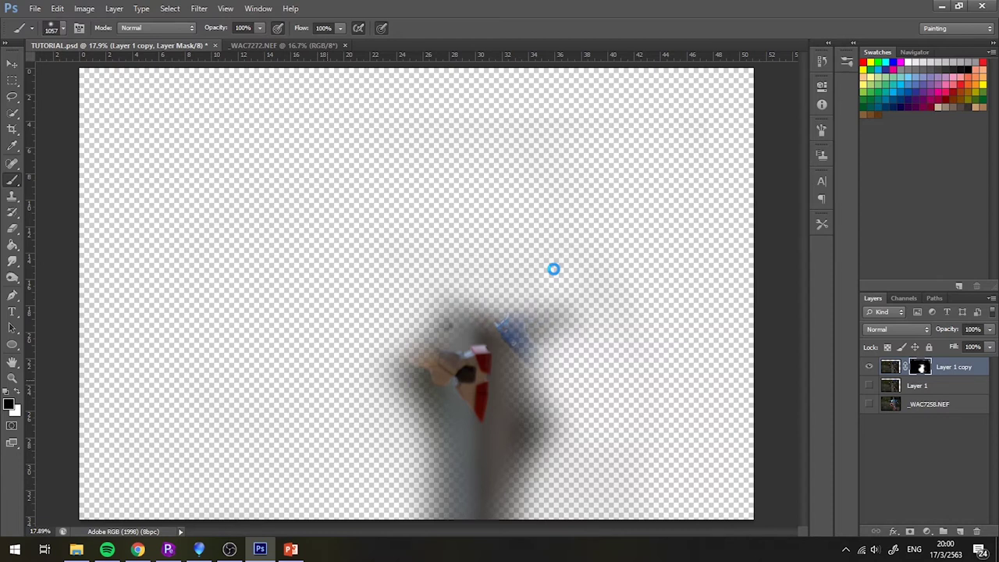
scroll(554, 273, up, 1)
scroll(279, 241, up, 2)
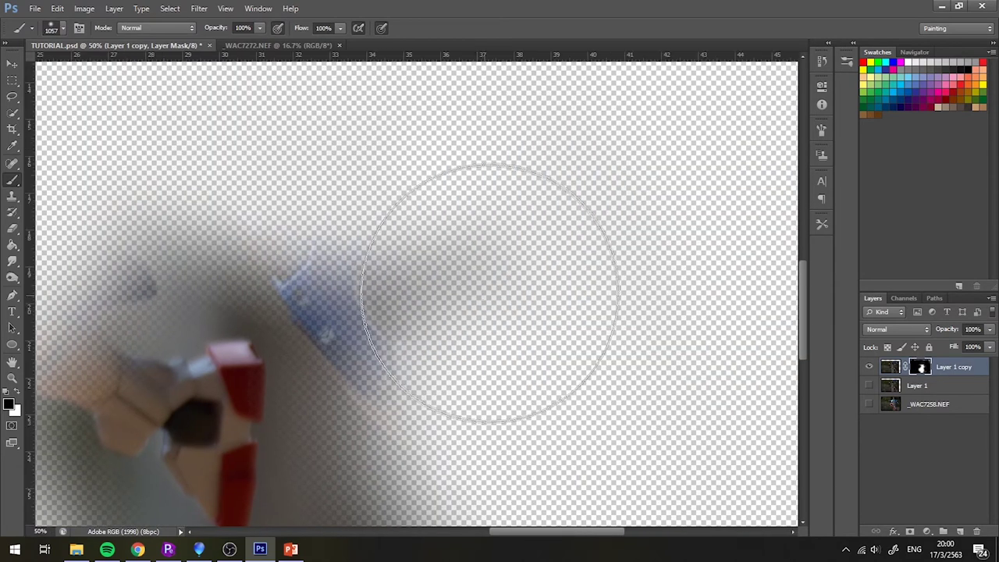
Step: Set the brush to 158 px and show the _WAC7258.NEF base photo again
right_click(529, 277)
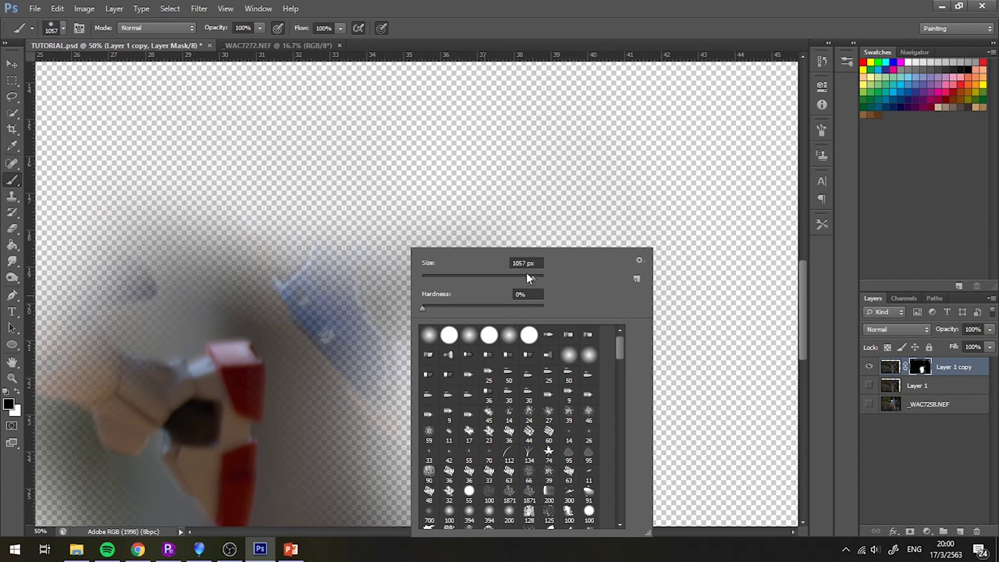
click(362, 239)
mouse_move(388, 185)
mouse_down()
mouse_move(471, 264)
mouse_move(430, 247)
mouse_move(290, 244)
mouse_move(390, 359)
mouse_move(367, 205)
mouse_move(346, 263)
mouse_move(379, 411)
mouse_up()
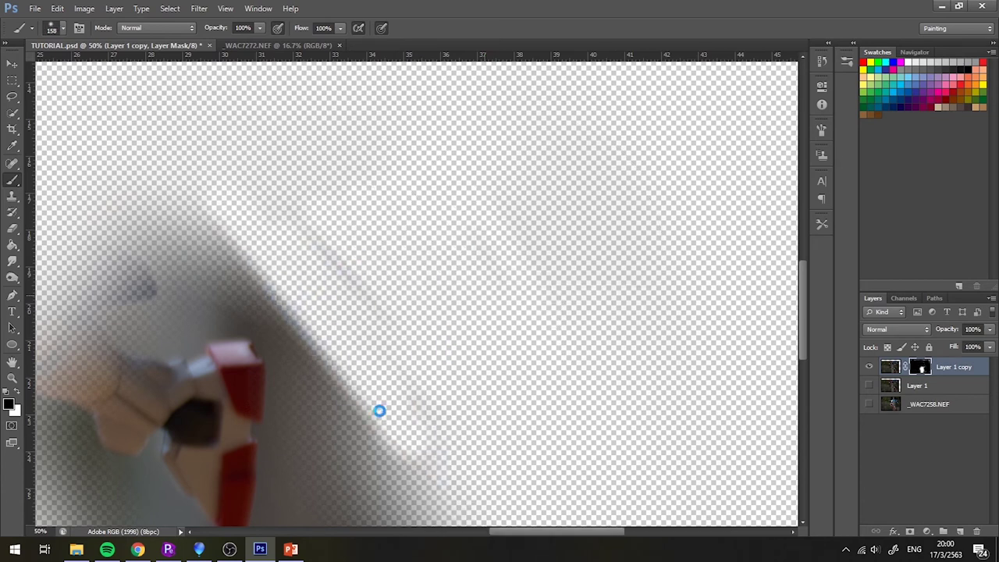
click(870, 405)
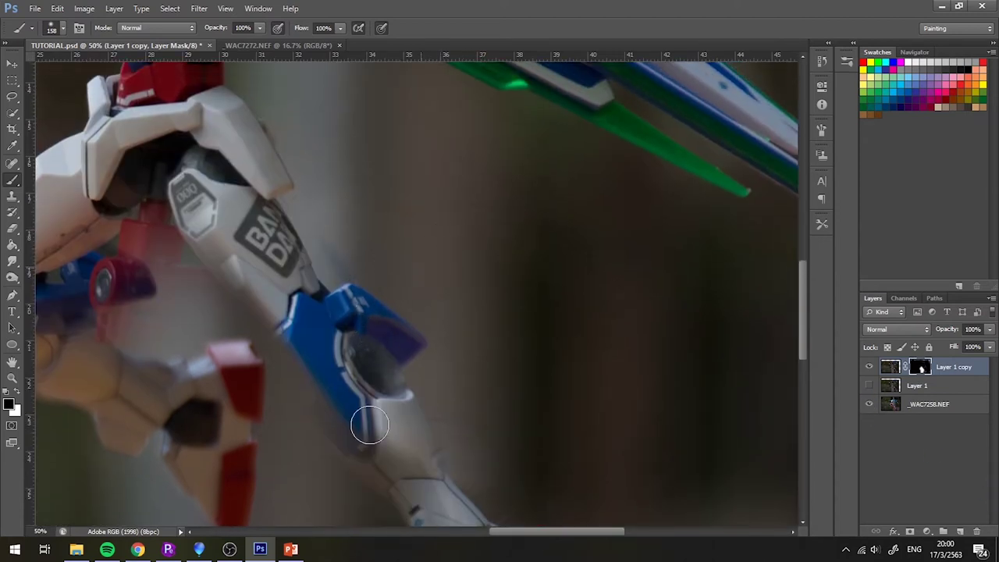
Step: Paint the mask to reveal the sharp blue forearm armour and elbow detail
drag(342, 441, 239, 305)
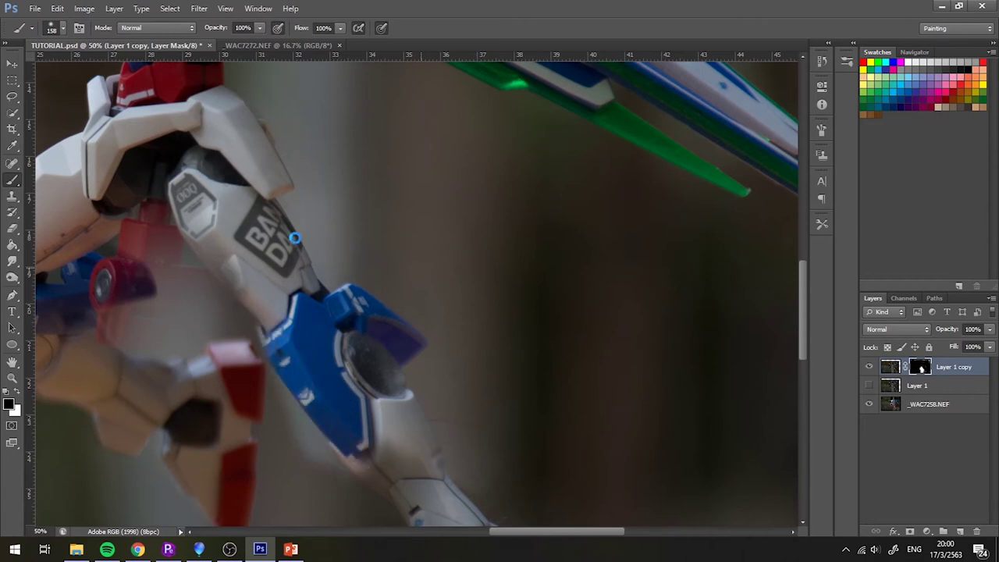
drag(410, 379, 293, 134)
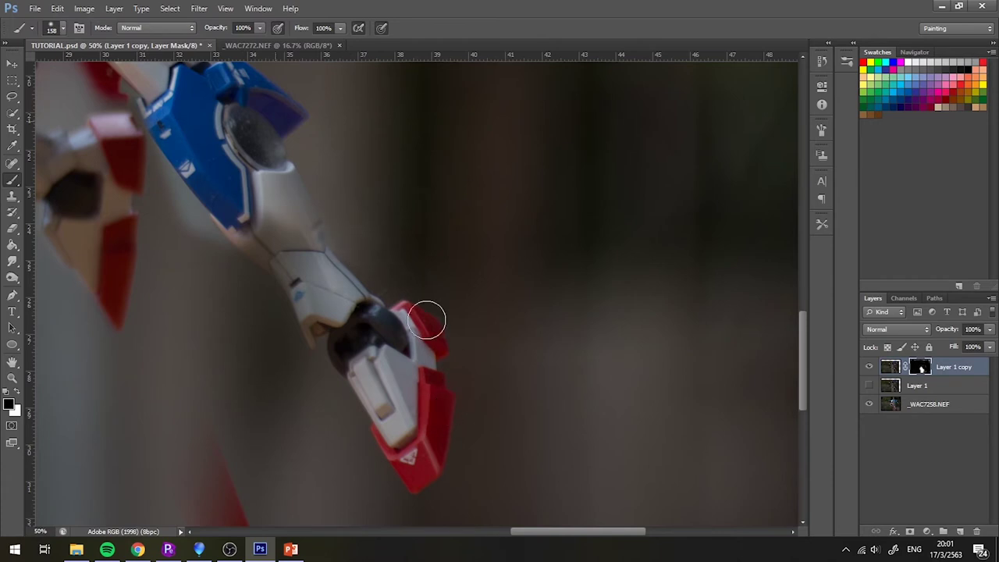
mouse_move(434, 362)
mouse_down()
mouse_move(350, 324)
mouse_move(305, 241)
mouse_move(276, 213)
mouse_move(304, 240)
mouse_up()
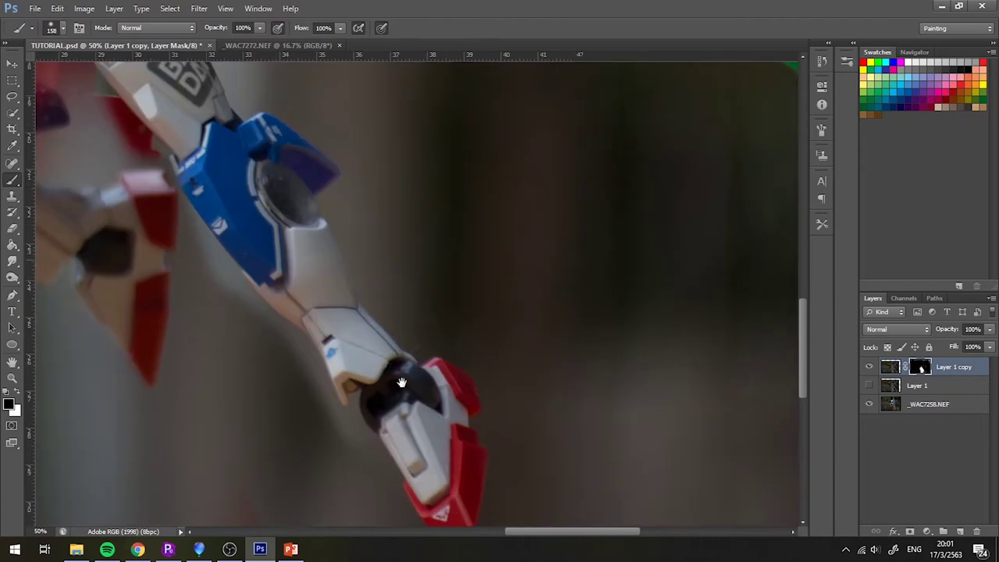
drag(283, 190, 359, 372)
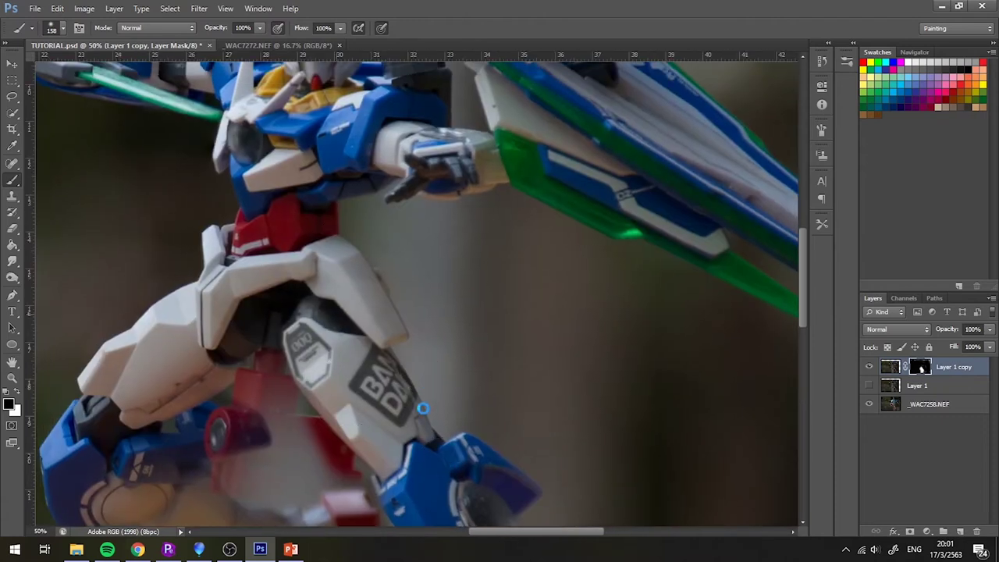
scroll(437, 297, down, 5)
scroll(351, 336, left, 3)
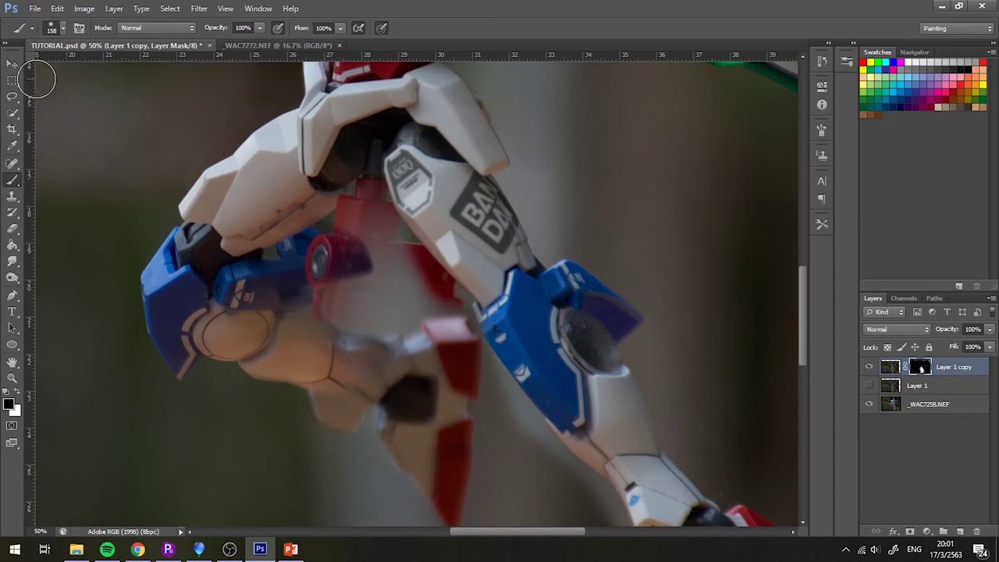
Step: Select the Move tool and bring the leg and forearm armour into view
click(11, 63)
scroll(364, 273, up, 1)
scroll(363, 277, up, 1)
drag(382, 272, 380, 127)
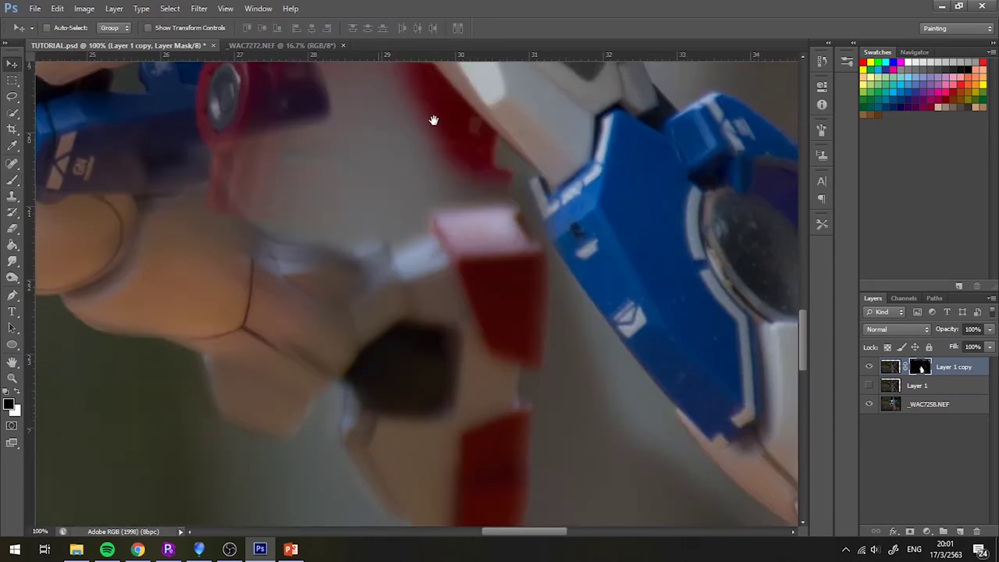
Step: Nudge Layer 1 copy slightly into alignment, checking the leg, torso and shoulder before fitting the view
scroll(434, 119, left, 2)
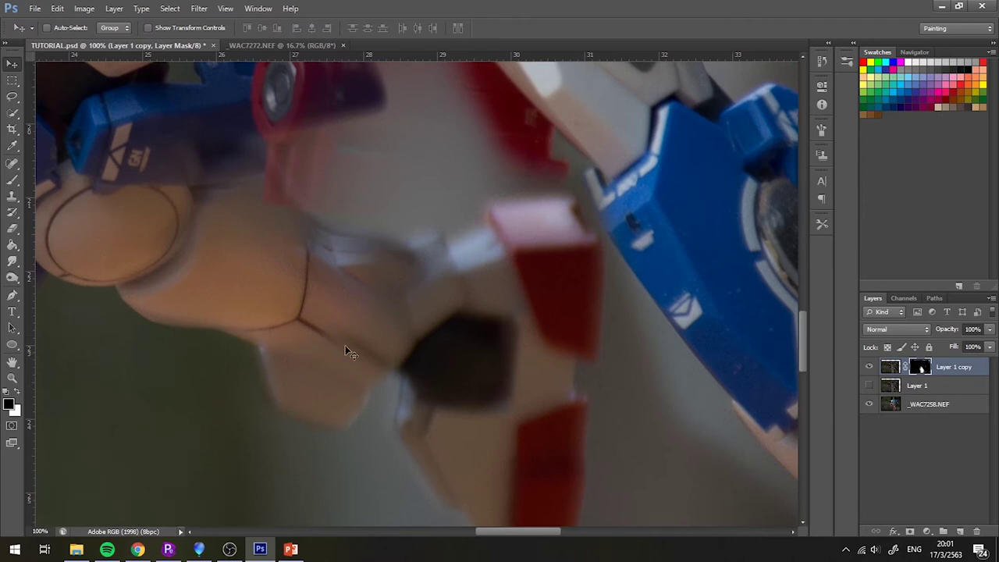
click(15, 69)
drag(538, 331, 534, 340)
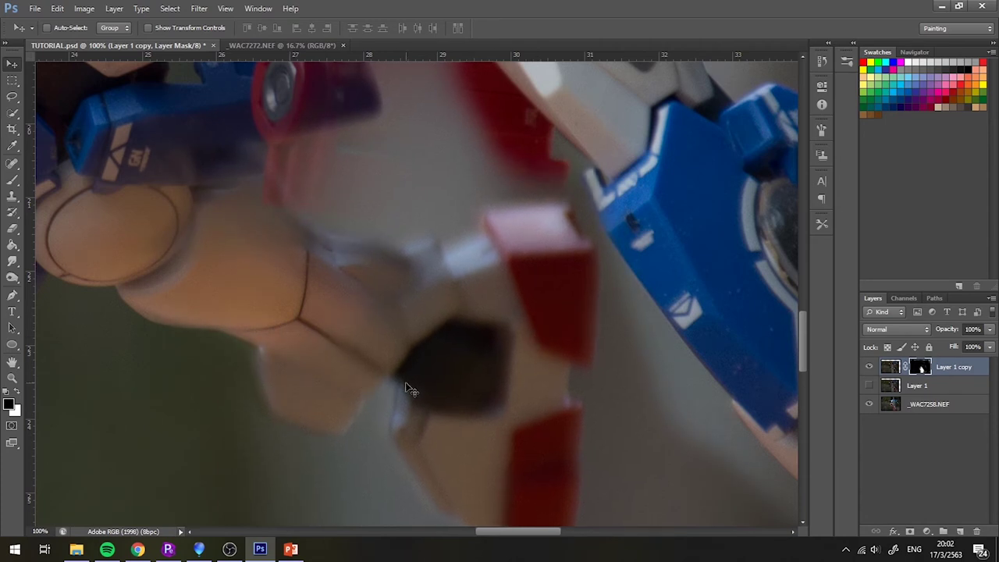
drag(386, 382, 404, 385)
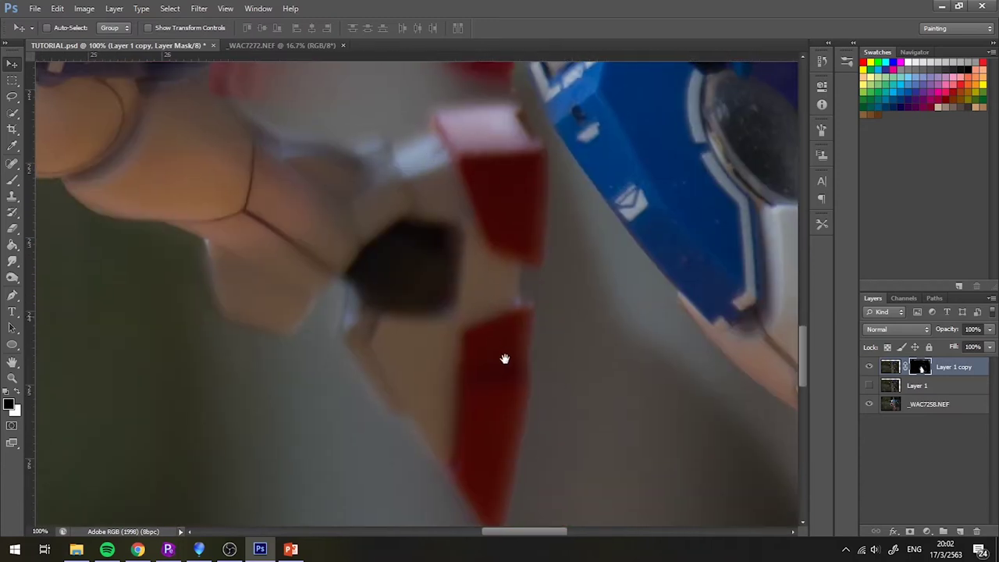
drag(505, 357, 536, 430)
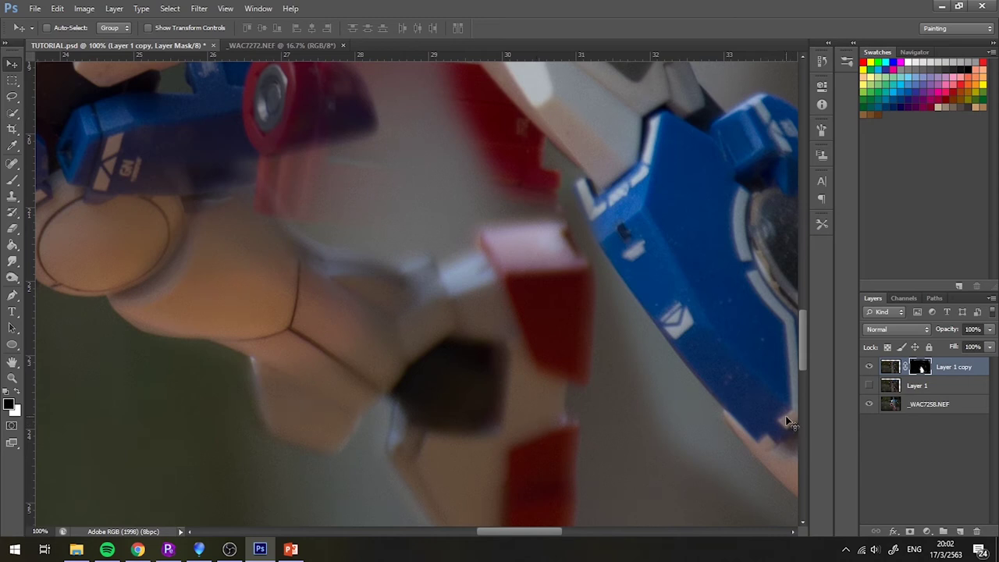
scroll(351, 305, up, 2)
scroll(500, 383, up, 3)
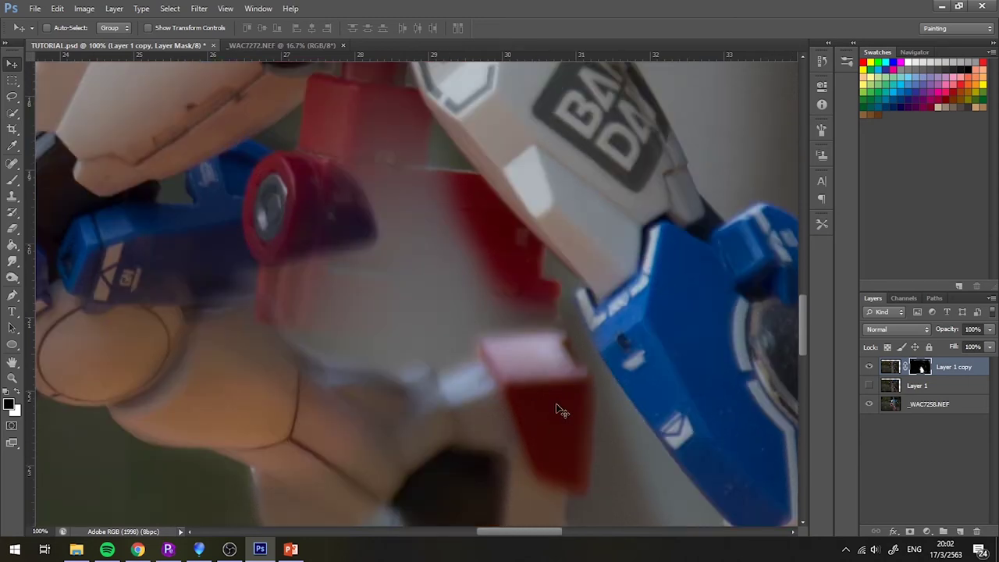
mouse_move(557, 393)
mouse_down()
mouse_move(430, 320)
mouse_move(312, 185)
mouse_up()
mouse_move(435, 469)
mouse_down()
mouse_move(440, 281)
mouse_move(227, 194)
mouse_move(591, 460)
mouse_move(397, 321)
mouse_move(446, 383)
mouse_move(424, 286)
mouse_up()
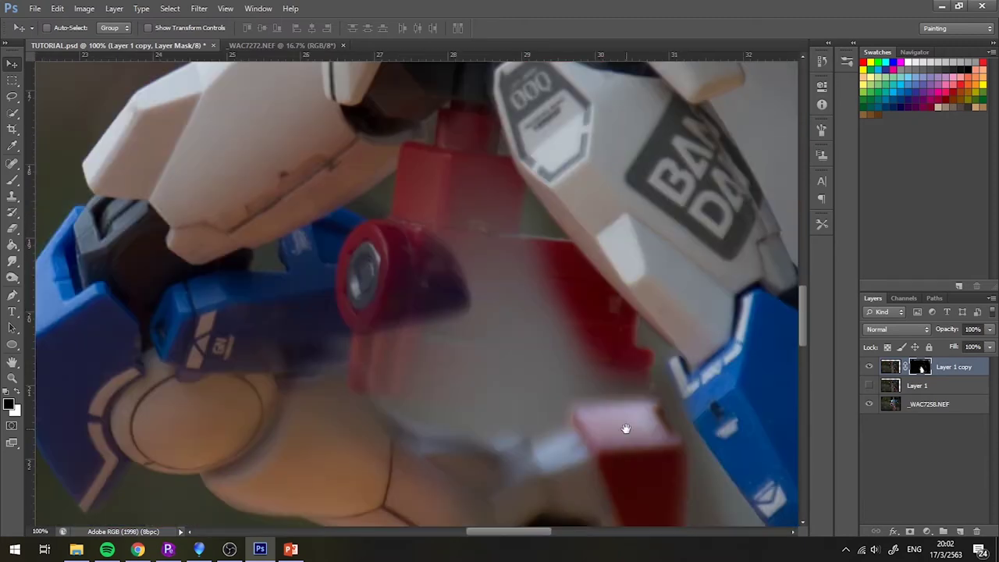
drag(630, 424, 278, 190)
key(ctrl+0)
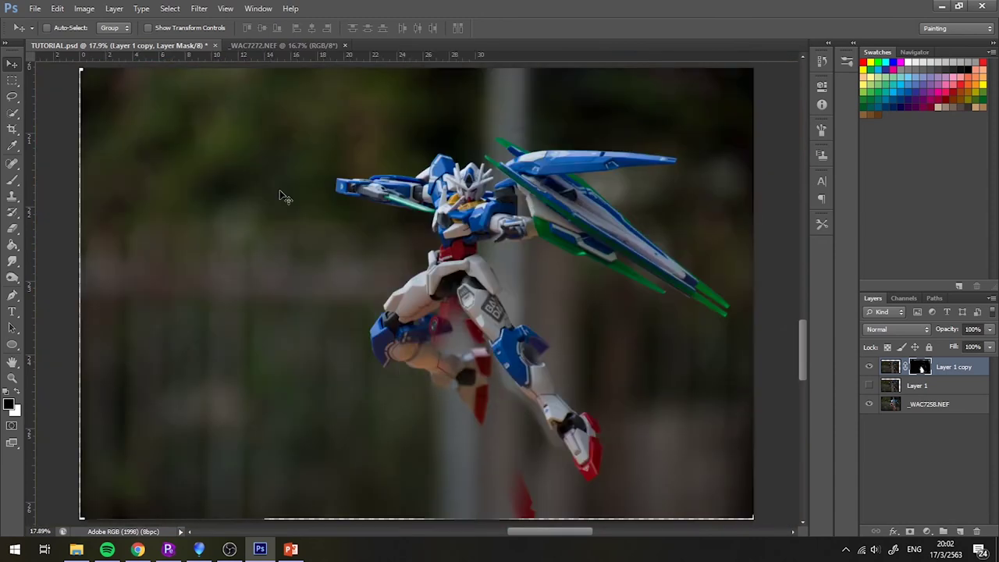
Step: Pick the Brush tool, set the foreground colour, show the base photo and zoom in on the lower arm
scroll(430, 460, up, 2)
drag(430, 461, 319, 122)
drag(419, 312, 319, 125)
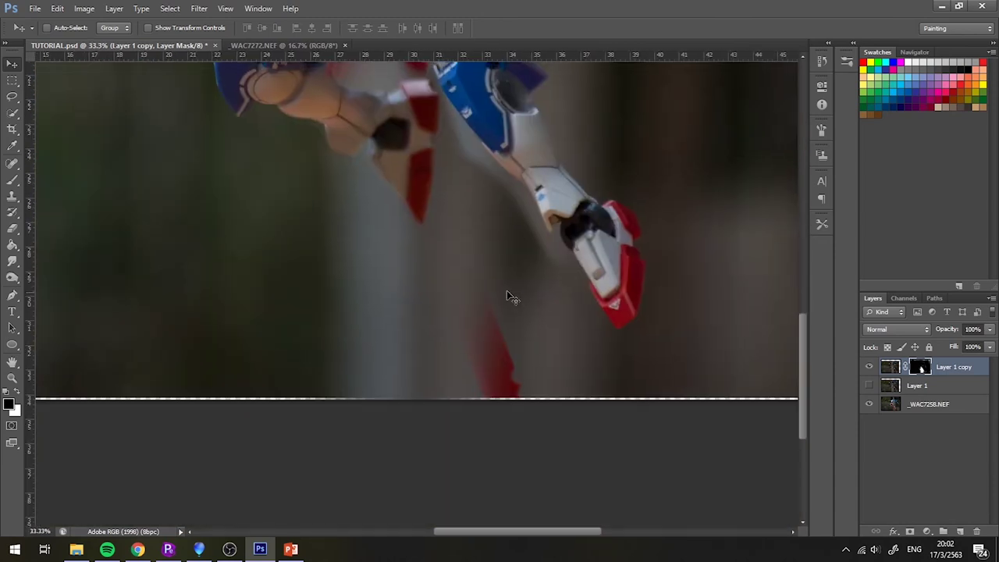
scroll(531, 363, up, 1)
scroll(531, 363, up, 3)
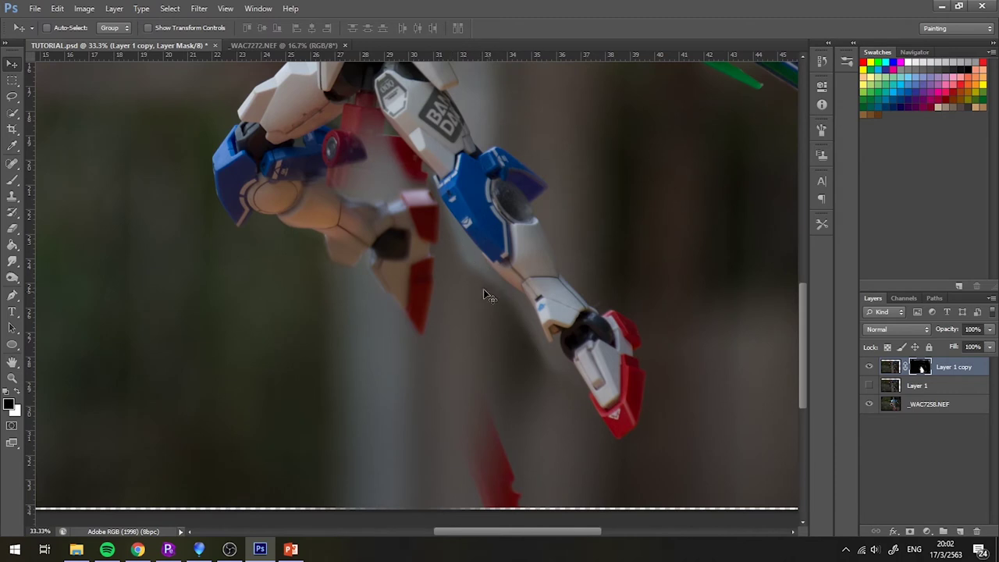
click(12, 182)
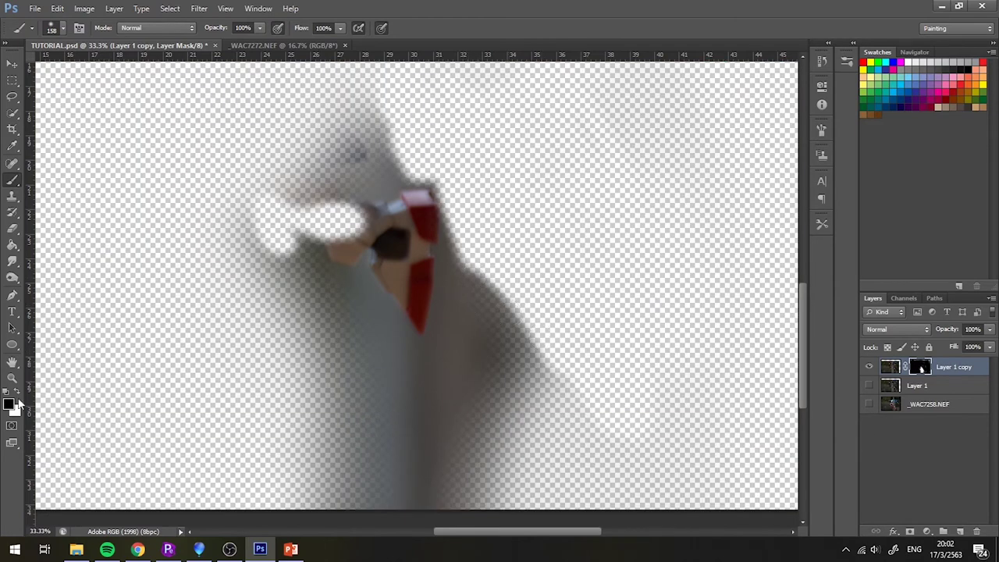
click(17, 393)
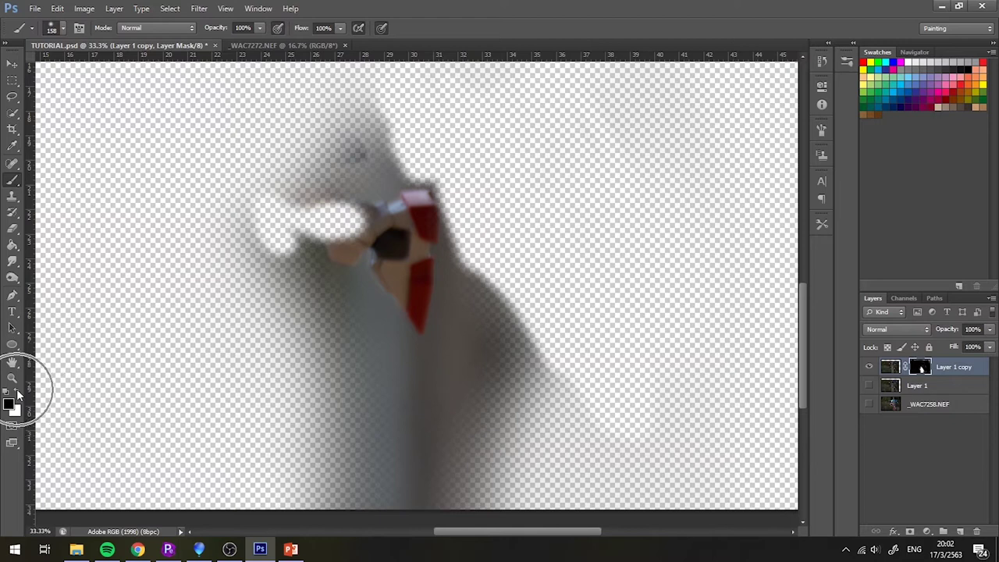
click(9, 404)
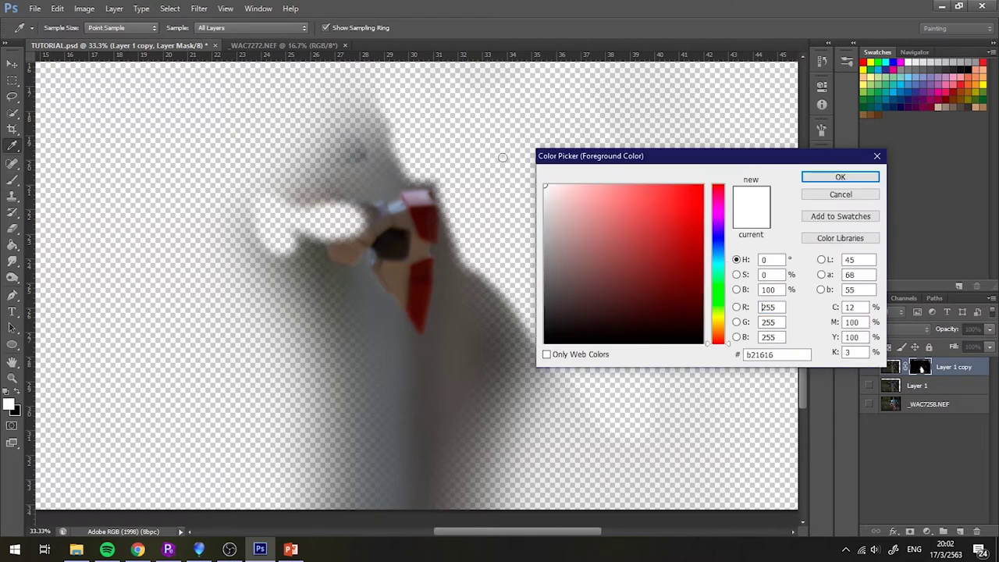
click(840, 173)
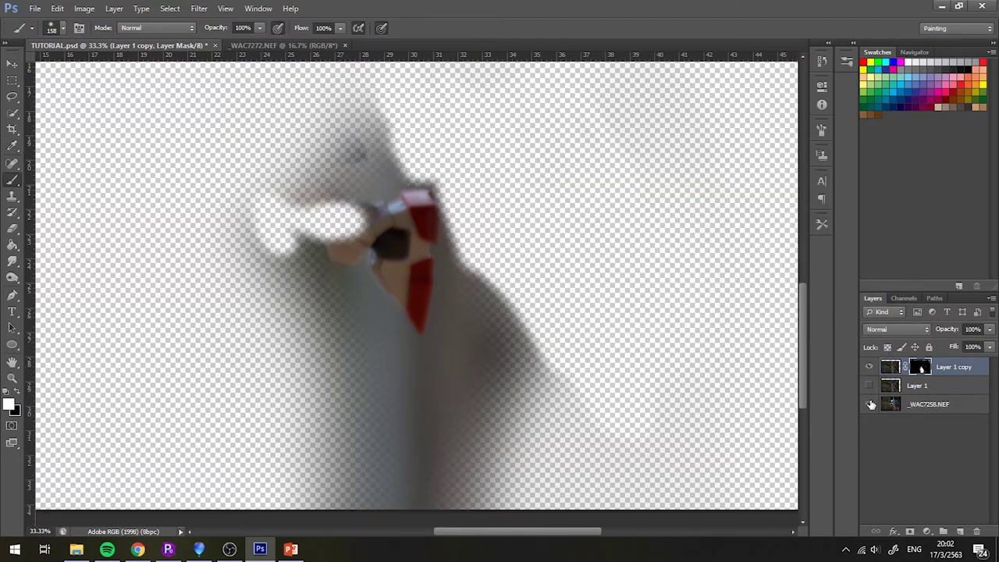
click(871, 404)
key(ctrl+plus)
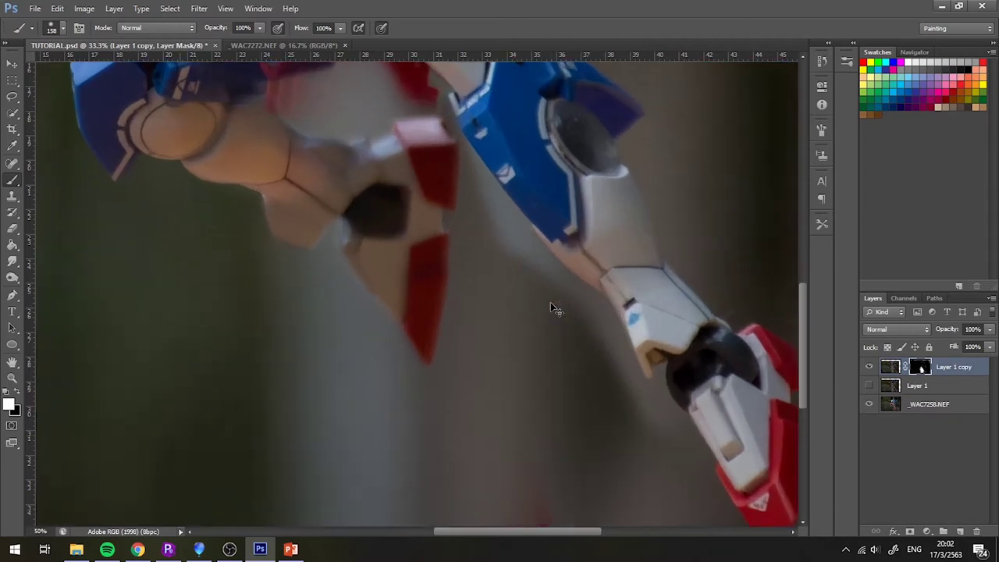
key(ctrl+plus)
key(ctrl+plus)
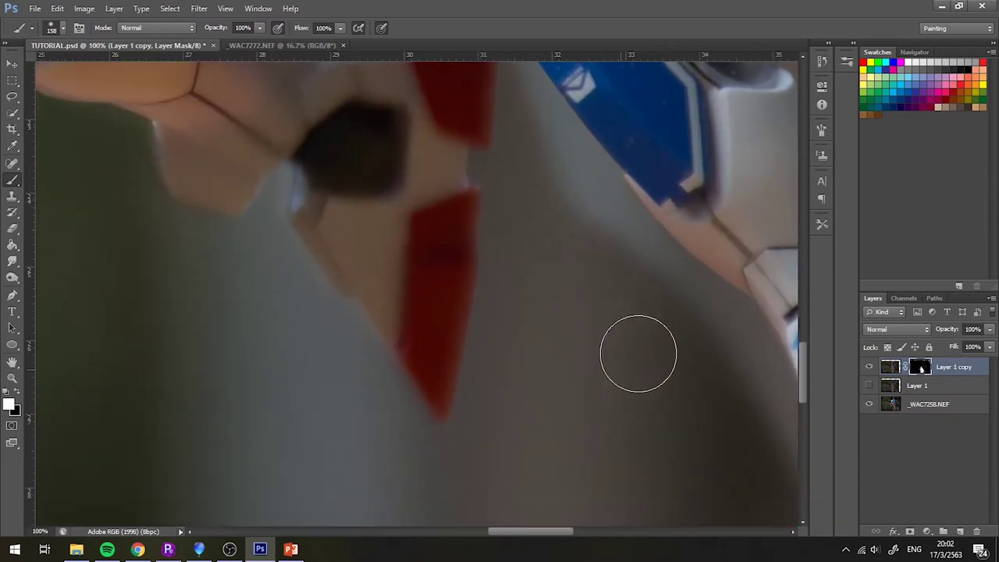
mouse_move(625, 355)
mouse_down()
mouse_move(462, 227)
mouse_move(393, 212)
mouse_up()
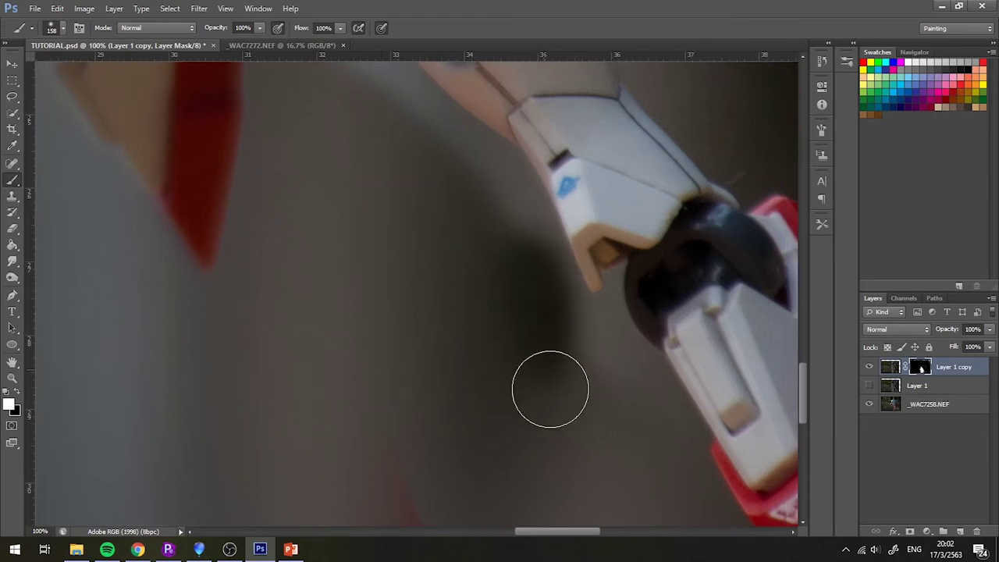
drag(504, 231, 479, 286)
Step: Shrink the brush to 49 px and paint the mask along the forearm's hard shadow edge
right_click(479, 245)
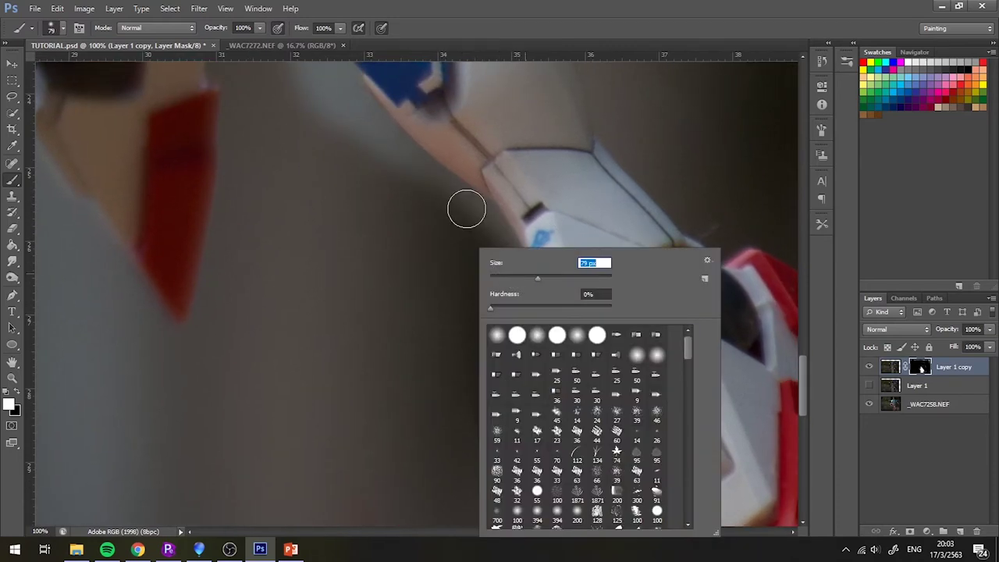
text(79)
key(Return)
key(ctrl+plus)
drag(548, 345, 344, 189)
right_click(504, 289)
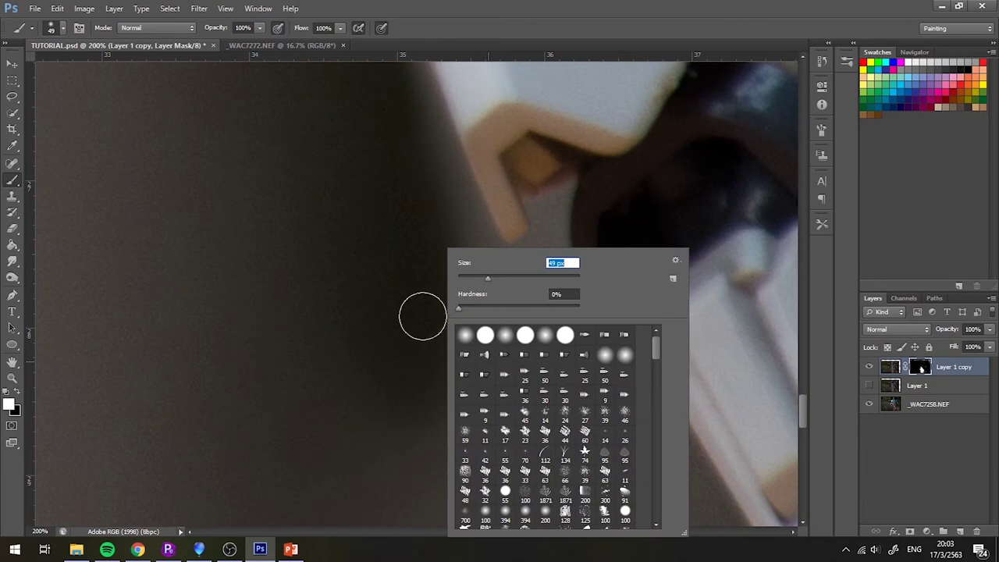
key(Return)
click(520, 362)
mouse_move(462, 258)
mouse_down()
mouse_move(473, 265)
mouse_move(401, 125)
mouse_up()
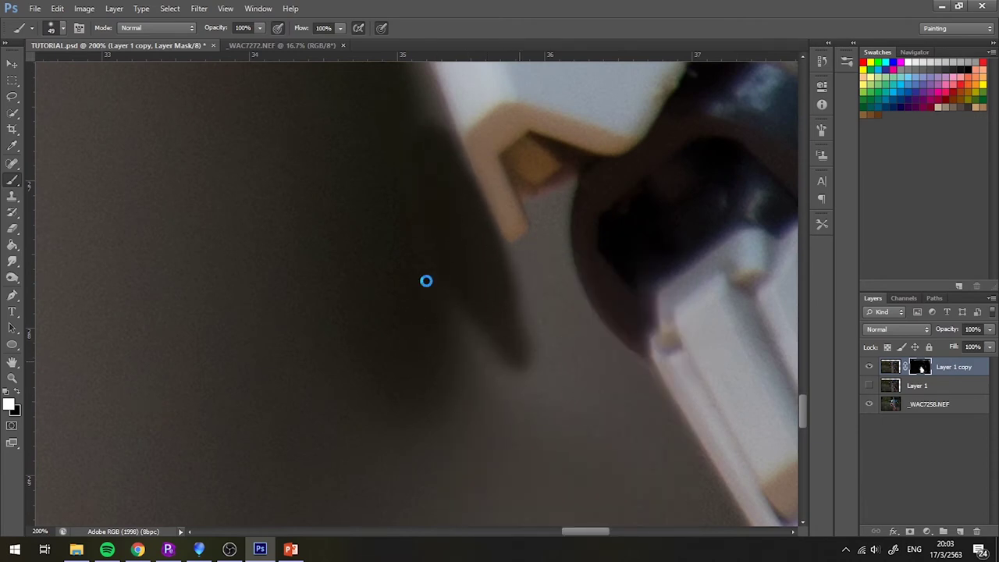
drag(560, 370, 455, 237)
mouse_move(440, 153)
mouse_down()
mouse_move(565, 370)
mouse_move(406, 167)
mouse_up()
Step: Blend the rest of the shadow edge and hide the light grey band along the blue armour
key(ctrl+minus)
key(ctrl+minus)
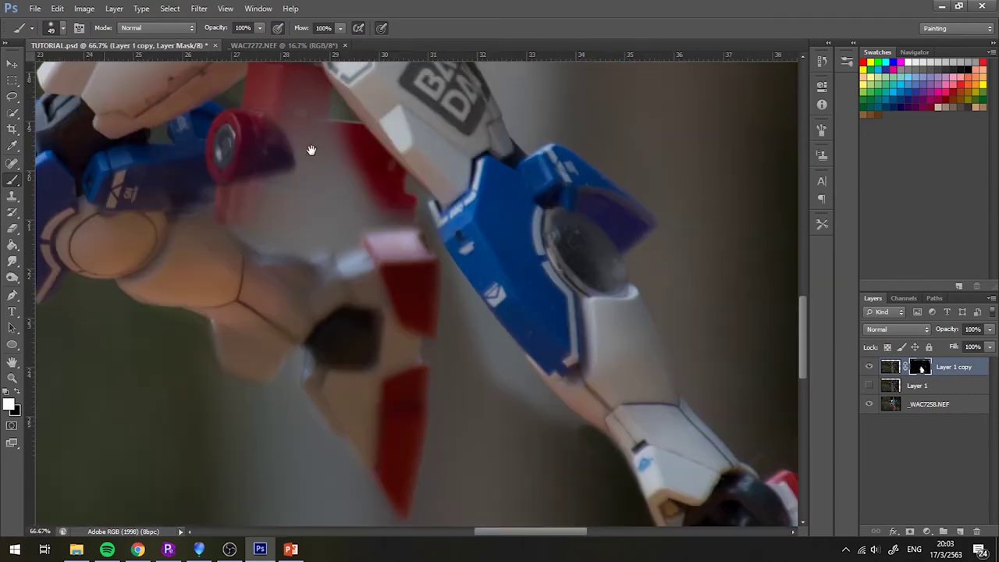
key(ctrl+plus)
key(ctrl+plus)
mouse_move(500, 247)
mouse_down()
mouse_move(539, 297)
mouse_move(401, 133)
mouse_up()
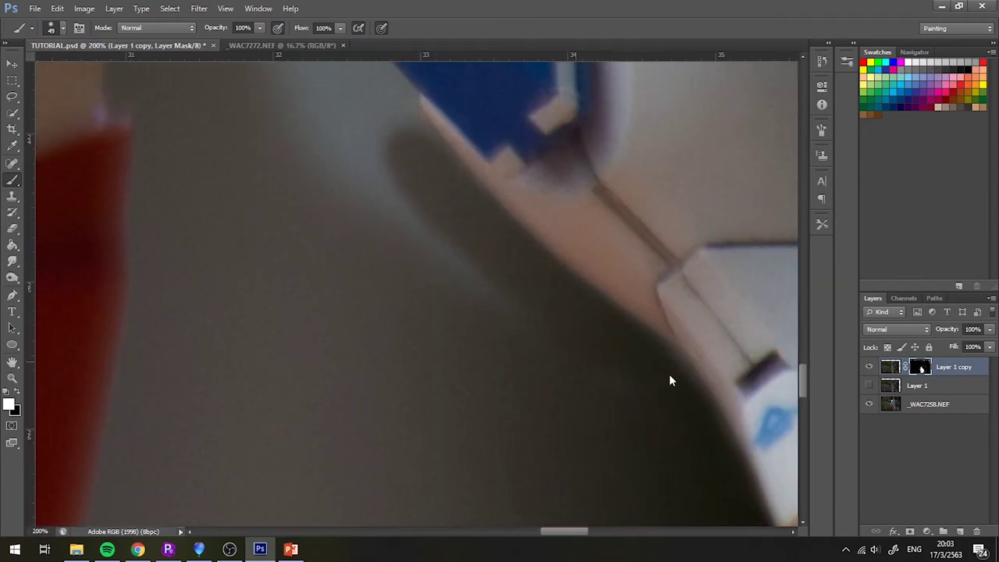
drag(476, 289, 313, 94)
drag(306, 145, 336, 94)
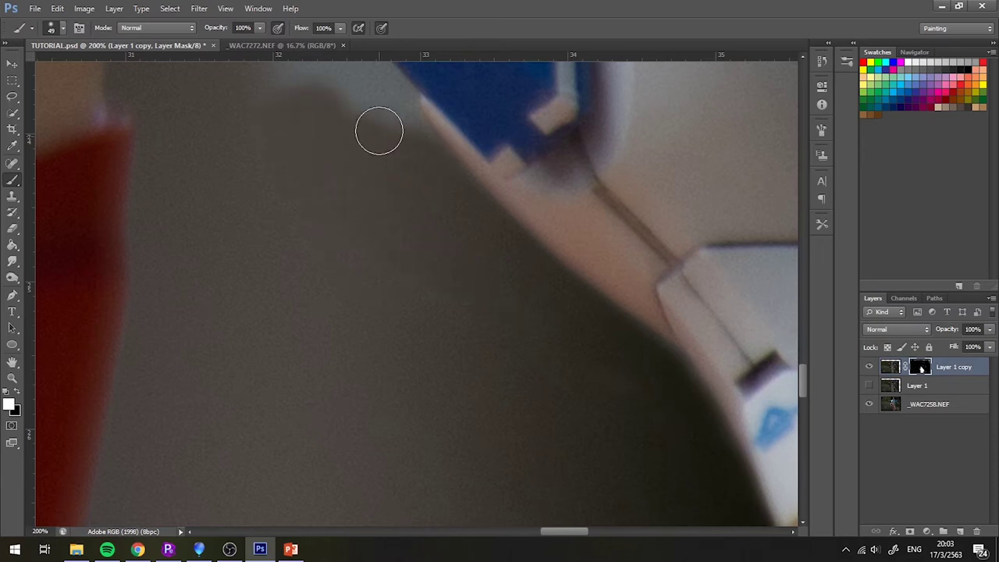
drag(380, 130, 487, 323)
mouse_move(523, 356)
mouse_down()
mouse_move(366, 151)
mouse_move(487, 297)
mouse_move(442, 430)
mouse_up()
drag(360, 233, 389, 232)
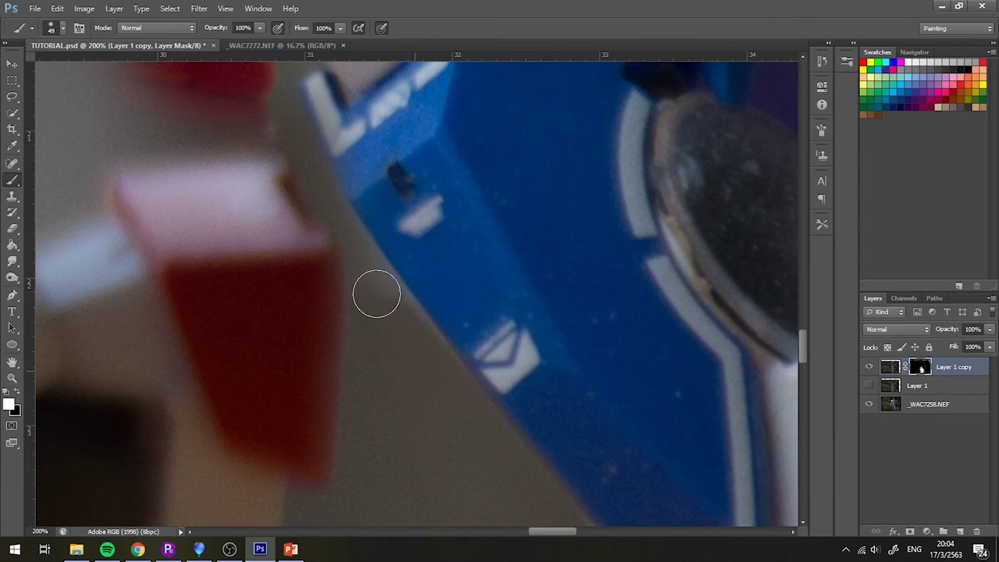
right_click(439, 273)
Step: Set the brush to 22 px and paint grey over the red fringe along the beige arm's edge
click(365, 247)
click(348, 252)
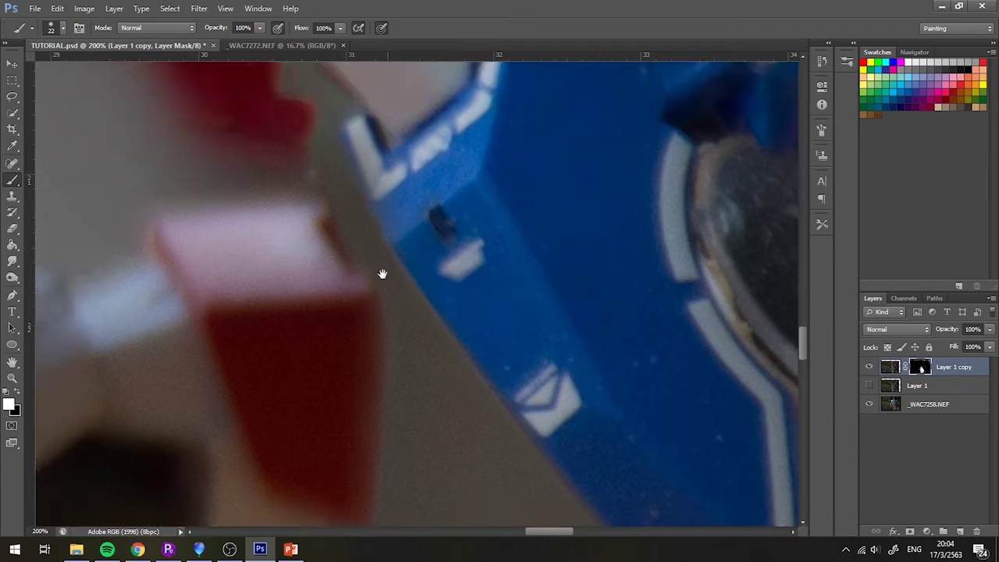
drag(384, 273, 542, 339)
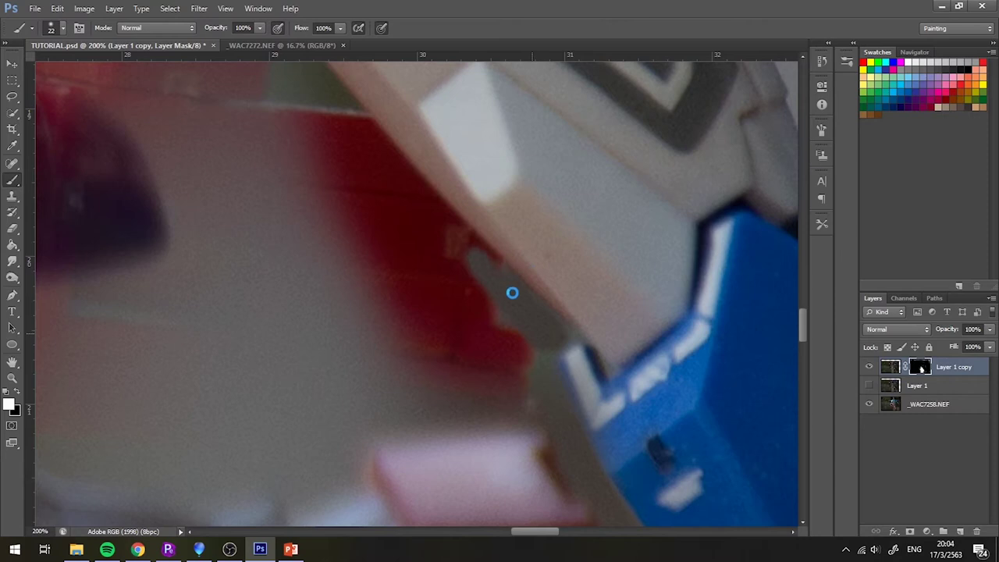
drag(508, 293, 473, 297)
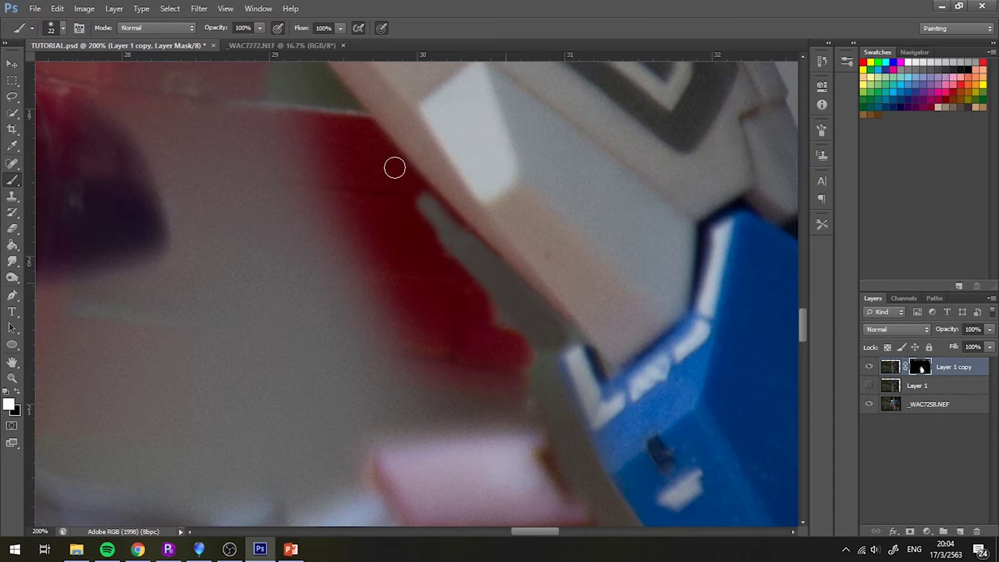
drag(350, 119, 465, 234)
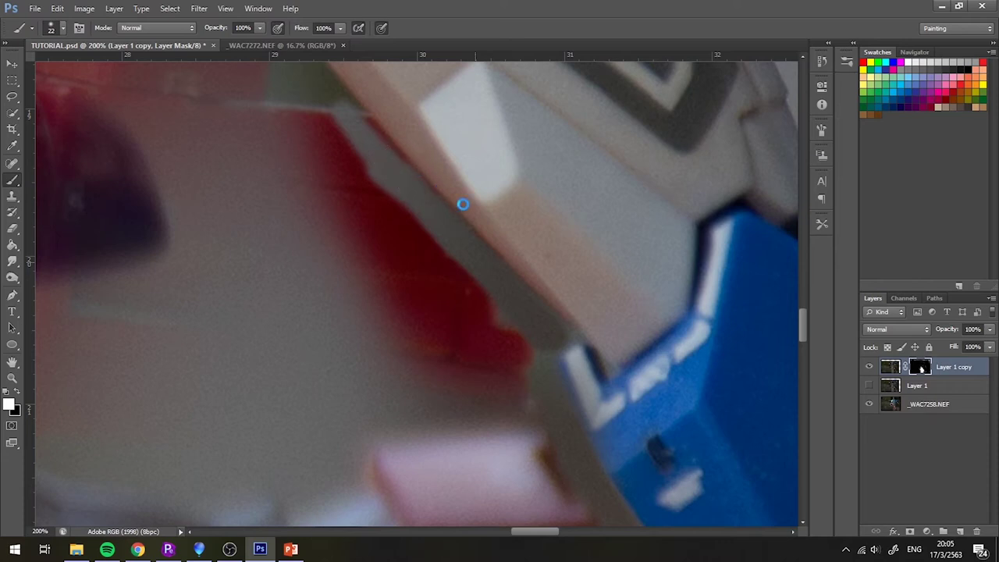
drag(513, 278, 520, 303)
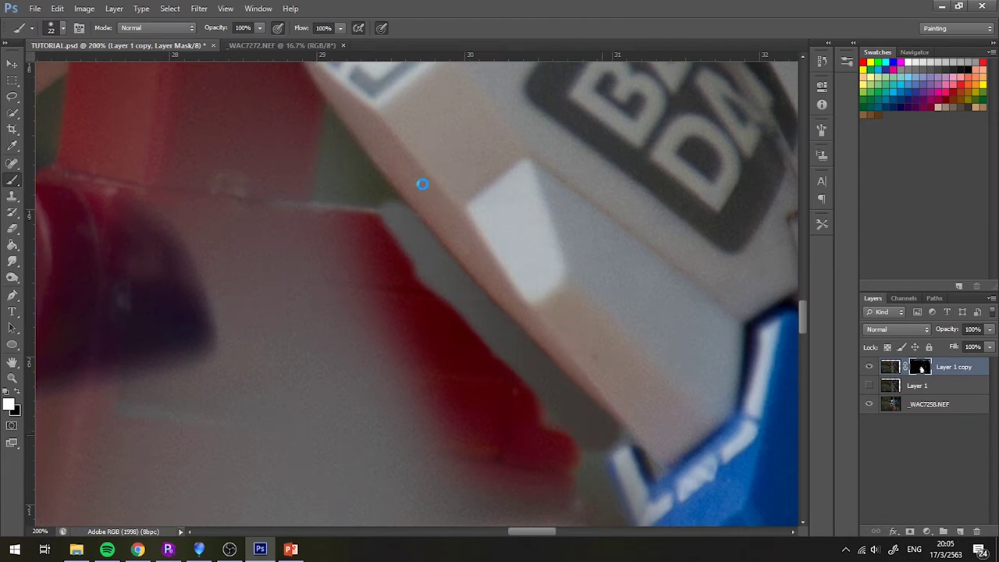
drag(390, 232, 507, 312)
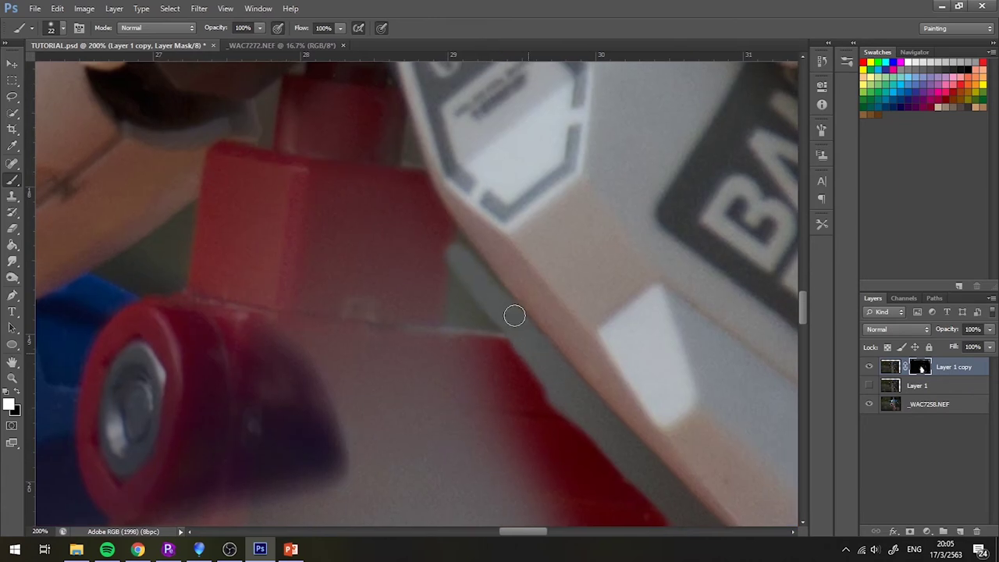
mouse_move(454, 250)
mouse_down()
mouse_move(406, 152)
mouse_move(398, 156)
mouse_up()
drag(457, 293, 457, 293)
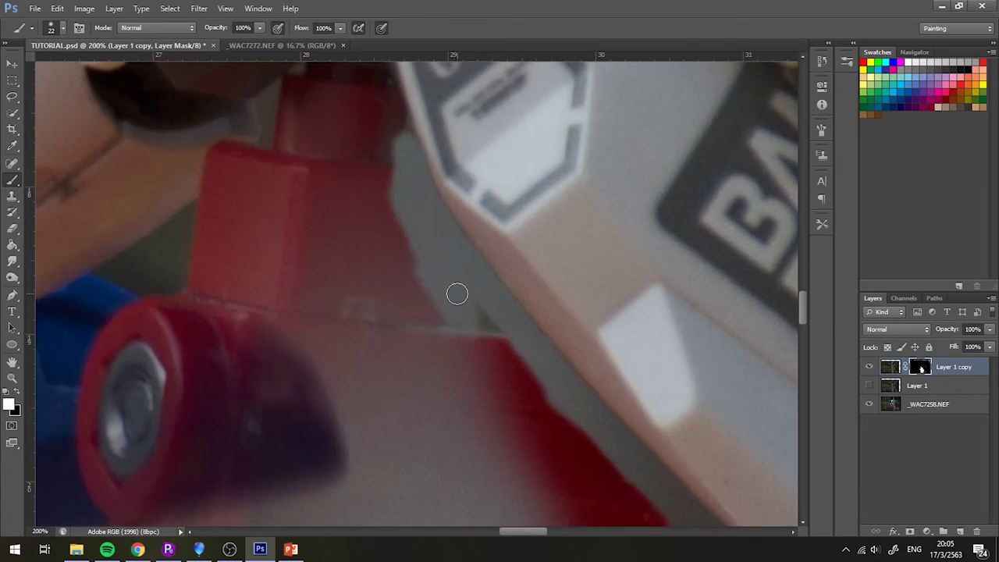
mouse_move(297, 198)
mouse_down()
mouse_move(364, 331)
mouse_move(250, 356)
mouse_move(321, 303)
mouse_up()
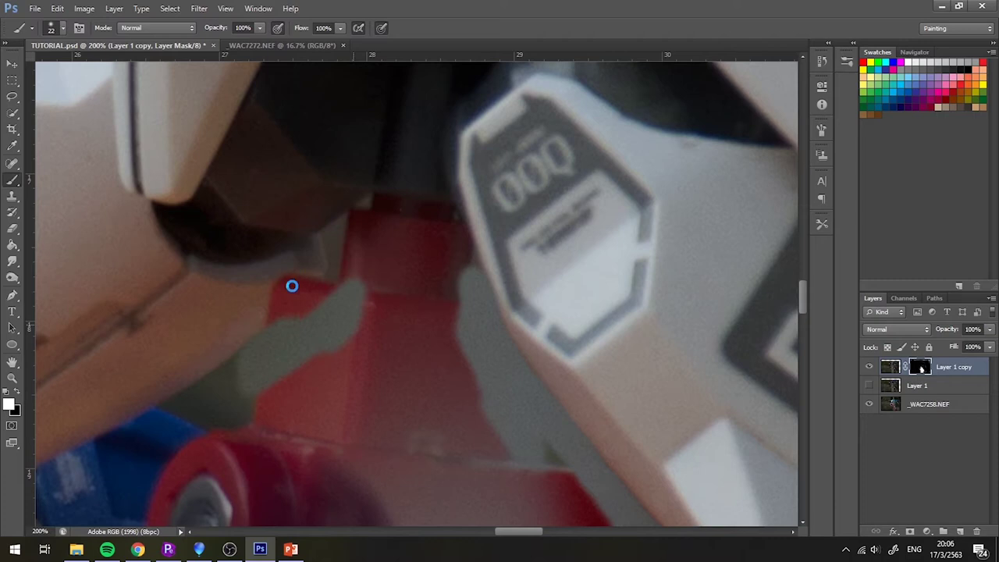
Step: Paint grey over the red ghost spots, then undo the last few mask strokes
drag(329, 262, 346, 262)
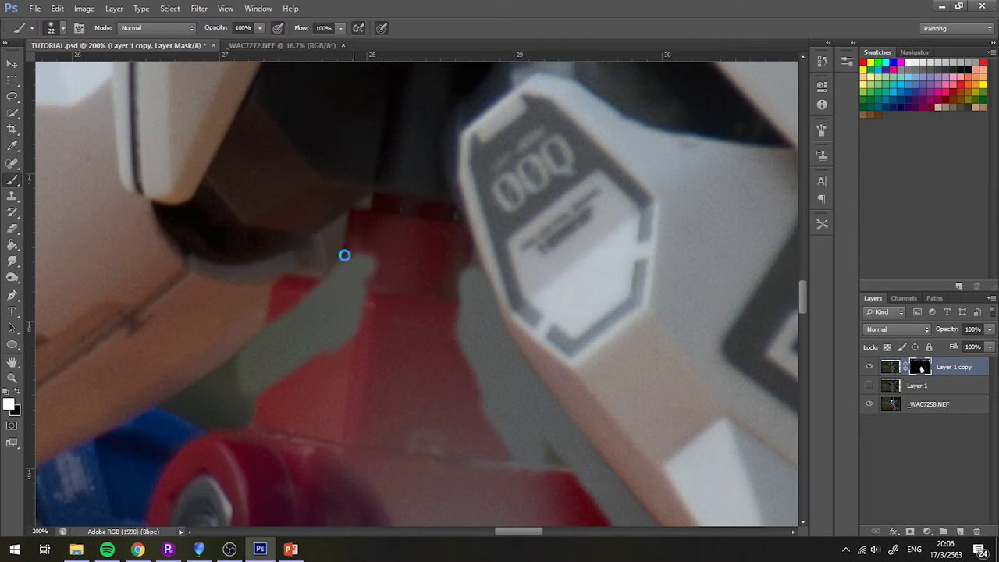
mouse_move(347, 253)
mouse_down()
mouse_move(346, 266)
mouse_move(435, 250)
mouse_move(461, 269)
mouse_up()
drag(445, 328, 407, 256)
scroll(407, 256, up, 2)
scroll(408, 261, up, 1)
mouse_move(555, 286)
mouse_down()
mouse_move(388, 181)
mouse_move(493, 221)
mouse_move(367, 408)
mouse_move(335, 413)
mouse_move(326, 205)
mouse_move(379, 335)
mouse_move(535, 328)
mouse_move(391, 330)
mouse_move(282, 409)
mouse_move(320, 362)
mouse_up()
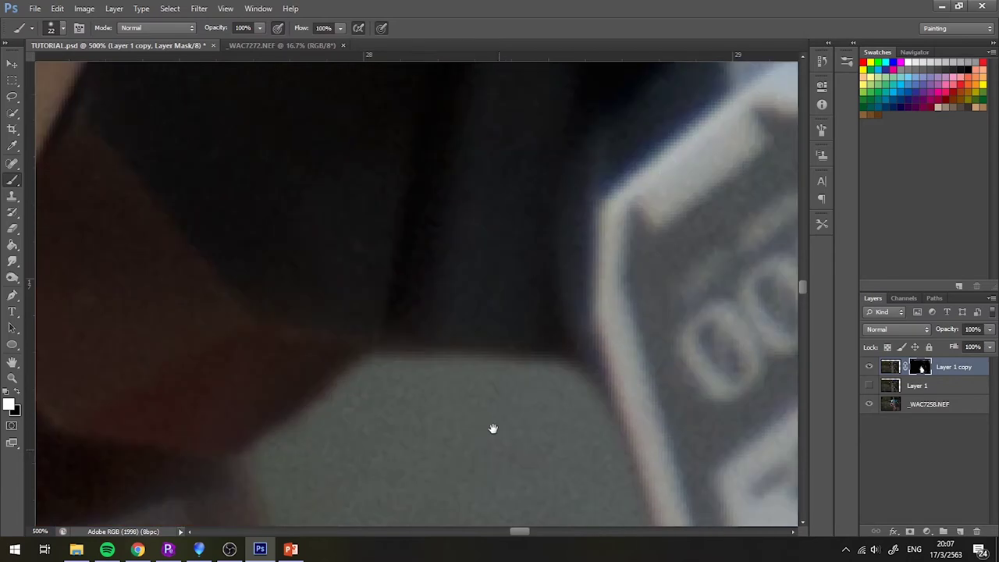
scroll(379, 418, down, 2)
scroll(379, 419, up, 1)
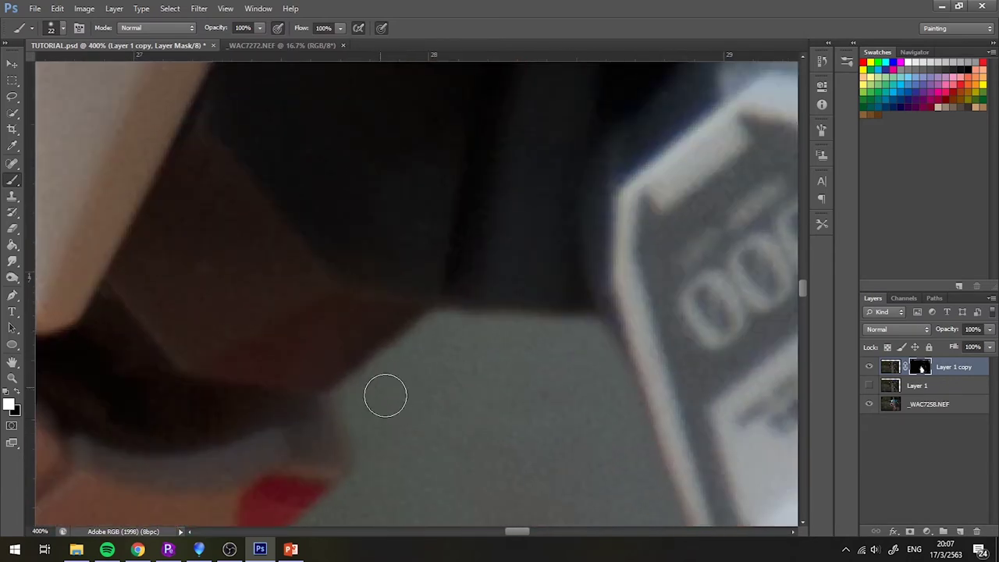
key(ctrl+alt+z)
key(ctrl+alt+z)
key(ctrl+alt+z)
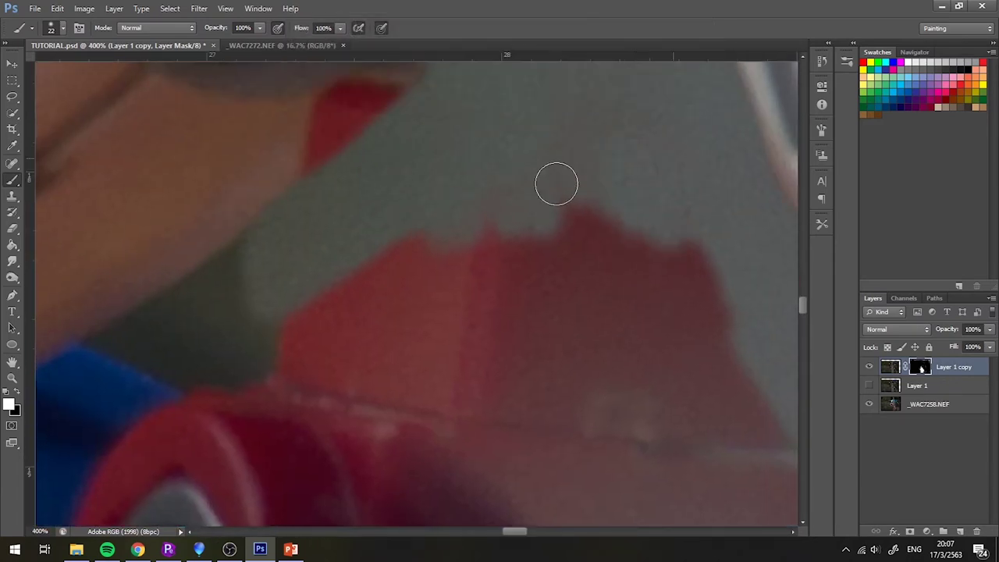
Step: Repaint the red region's upper edge and upper-left patch, resizing the brush to 64 px then 9 px
mouse_move(555, 183)
mouse_down()
mouse_move(685, 268)
mouse_move(444, 323)
mouse_move(679, 270)
mouse_up()
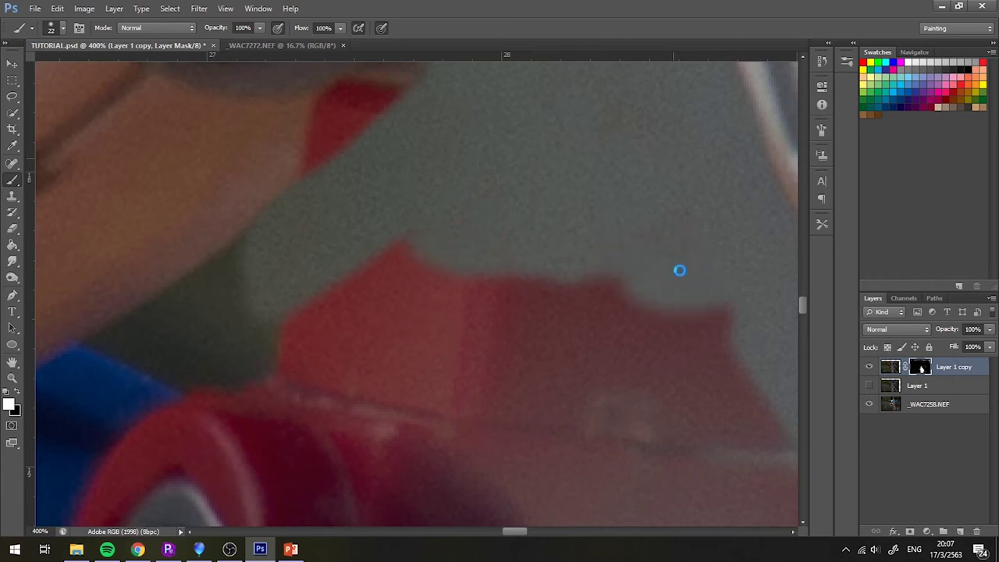
scroll(495, 330, right, 3)
scroll(491, 424, down, 3)
scroll(491, 424, up, 2)
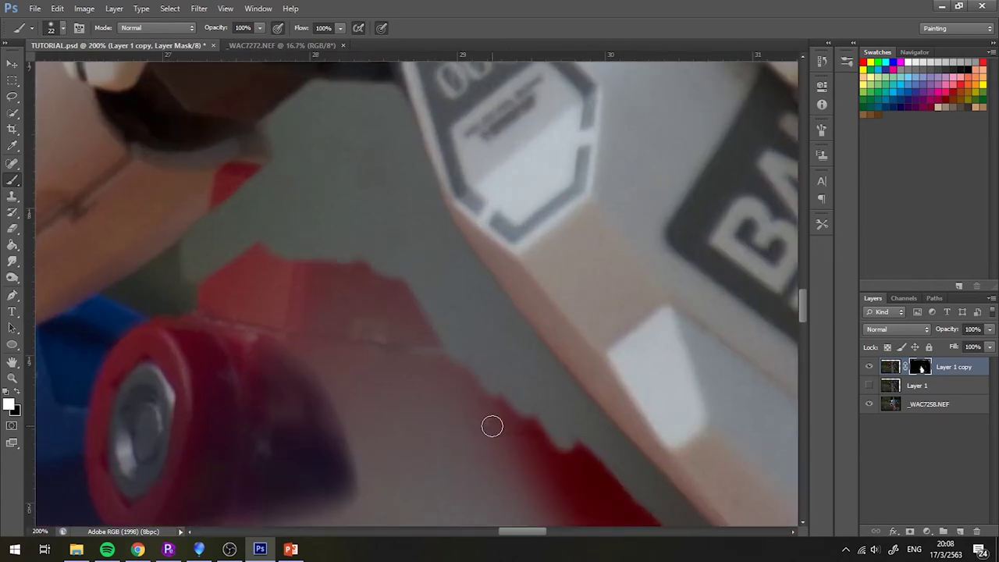
right_click(499, 422)
drag(541, 261, 563, 262)
key(Return)
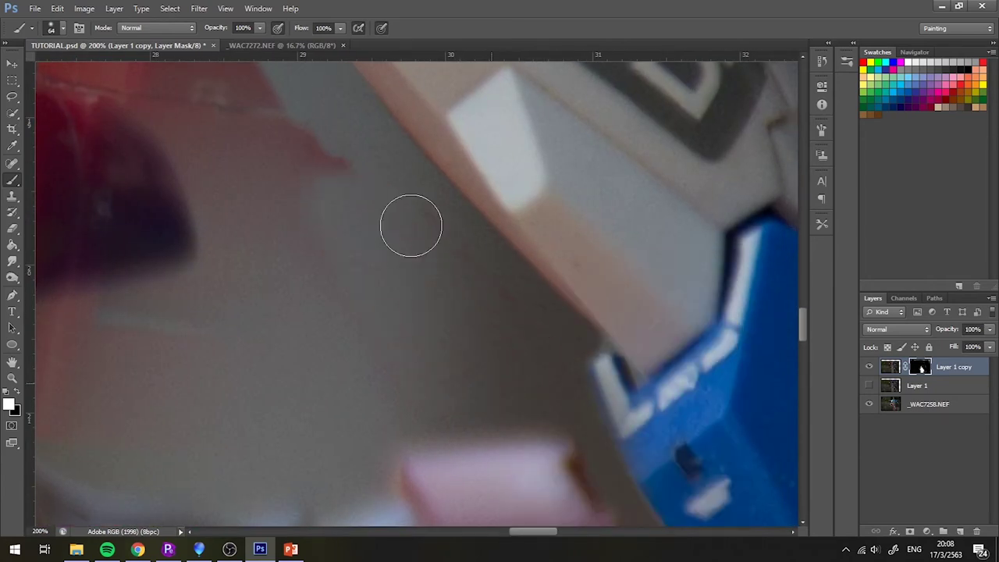
drag(411, 226, 362, 329)
scroll(494, 386, up, 2)
right_click(569, 375)
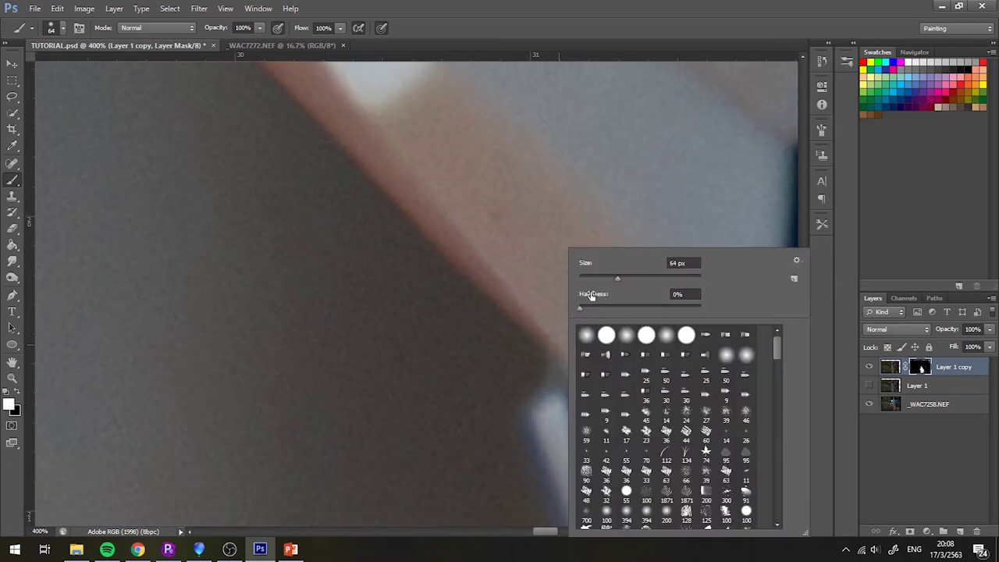
drag(591, 260, 574, 261)
key(Return)
scroll(500, 411, down, 3)
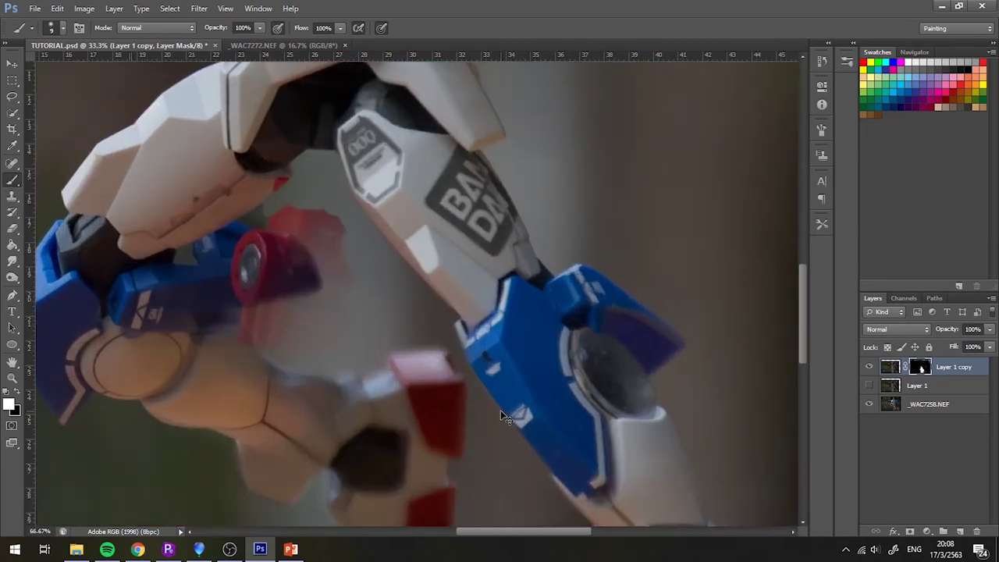
Step: With a 108 px brush, mask out the red patch, thin red line and bluish haze by the blue shoulder
right_click(367, 313)
drag(375, 261, 414, 261)
key(Return)
mouse_move(279, 199)
mouse_down()
mouse_move(205, 201)
mouse_move(173, 258)
mouse_move(165, 301)
mouse_up()
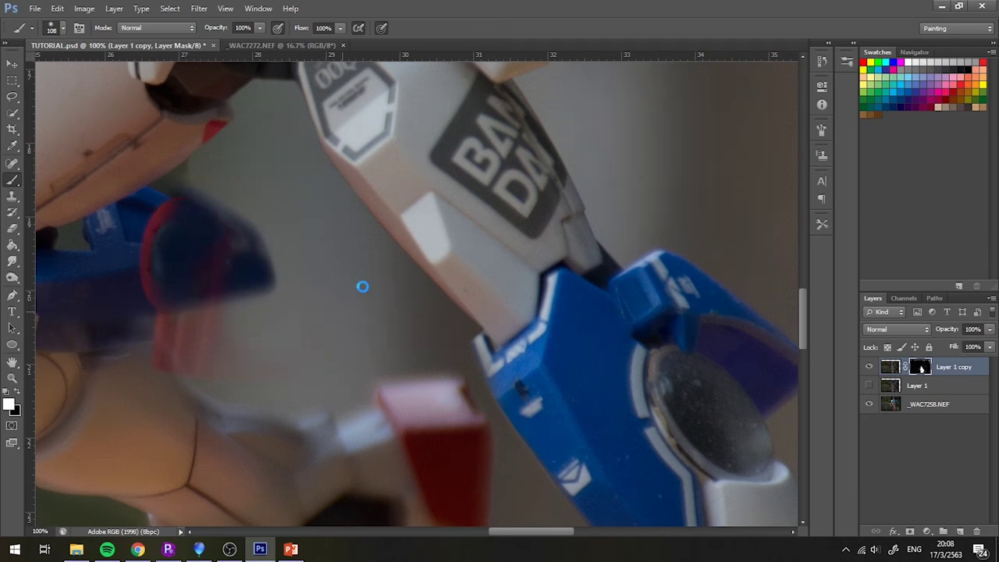
mouse_move(266, 329)
mouse_down()
mouse_move(477, 335)
mouse_move(520, 327)
mouse_up()
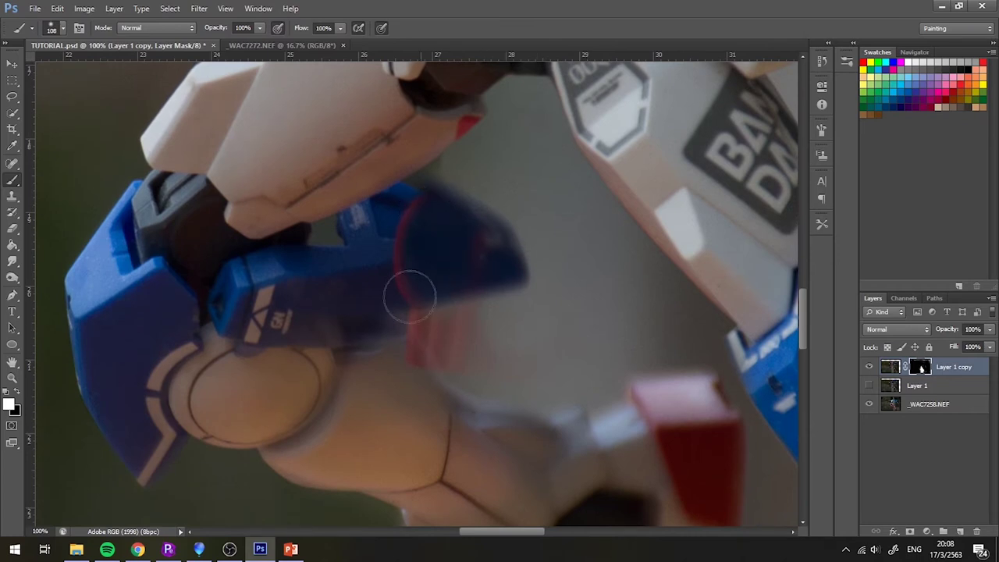
mouse_move(412, 294)
mouse_down()
mouse_move(523, 317)
mouse_move(467, 343)
mouse_move(461, 330)
mouse_move(481, 308)
mouse_up()
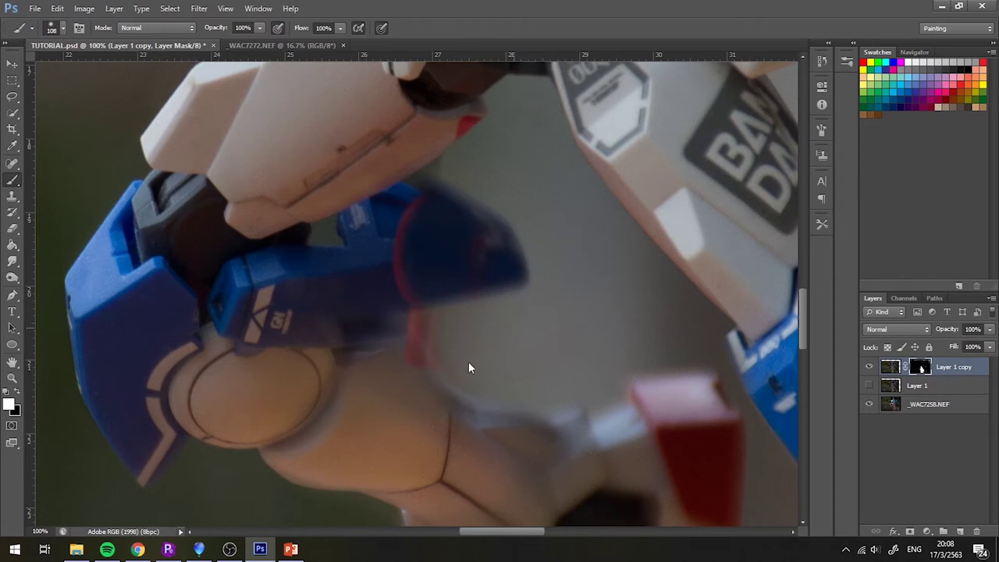
mouse_move(410, 270)
mouse_down()
mouse_move(422, 214)
mouse_move(440, 282)
mouse_up()
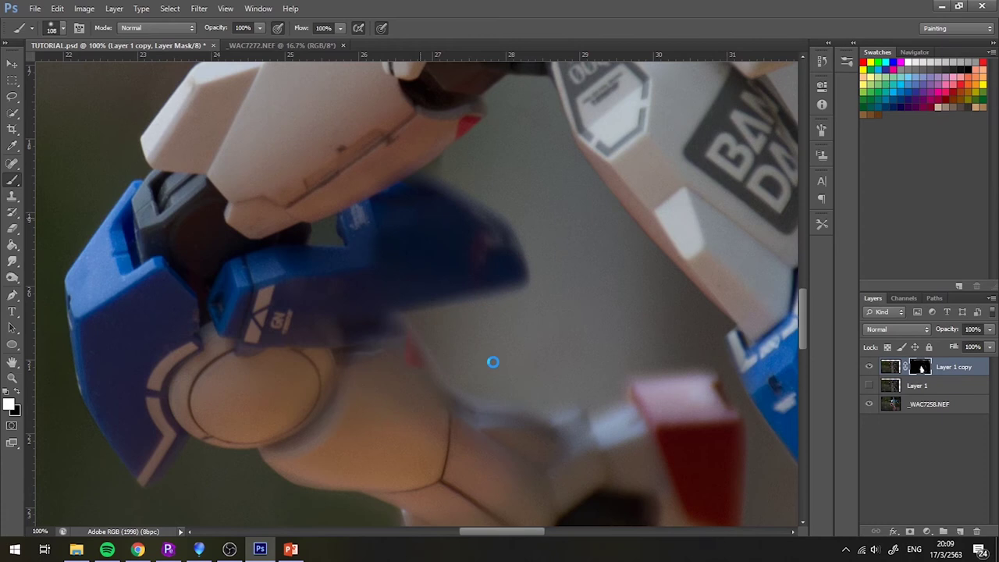
click(890, 366)
key(ctrl+minus)
key(ctrl+minus)
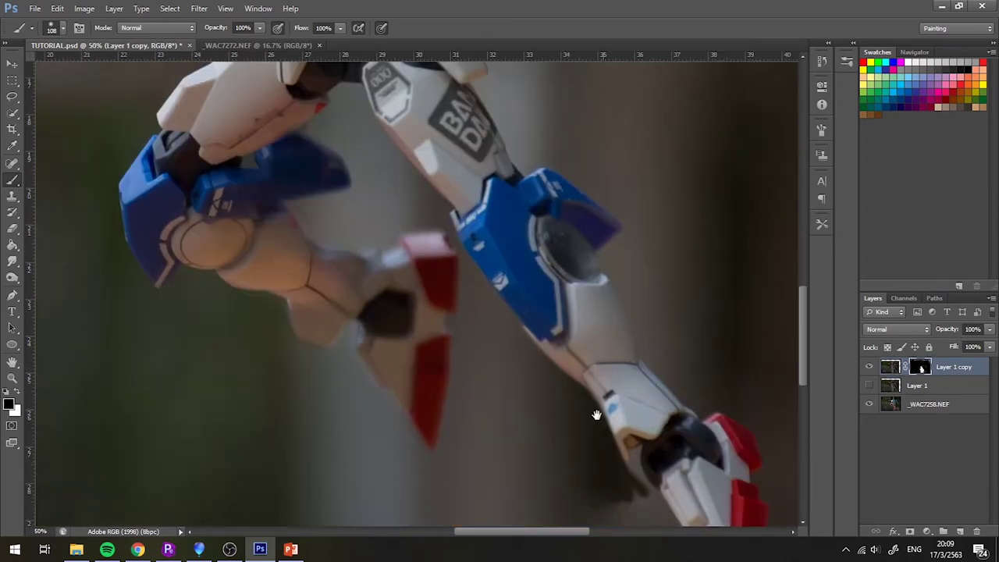
Step: Paint out the red streak near the image's bottom edge on Layer 1 copy's mask
scroll(607, 400, down, 3)
scroll(396, 370, down, 5)
key(ctrl+plus)
key(bracketright)
key(bracketright)
key(bracketright)
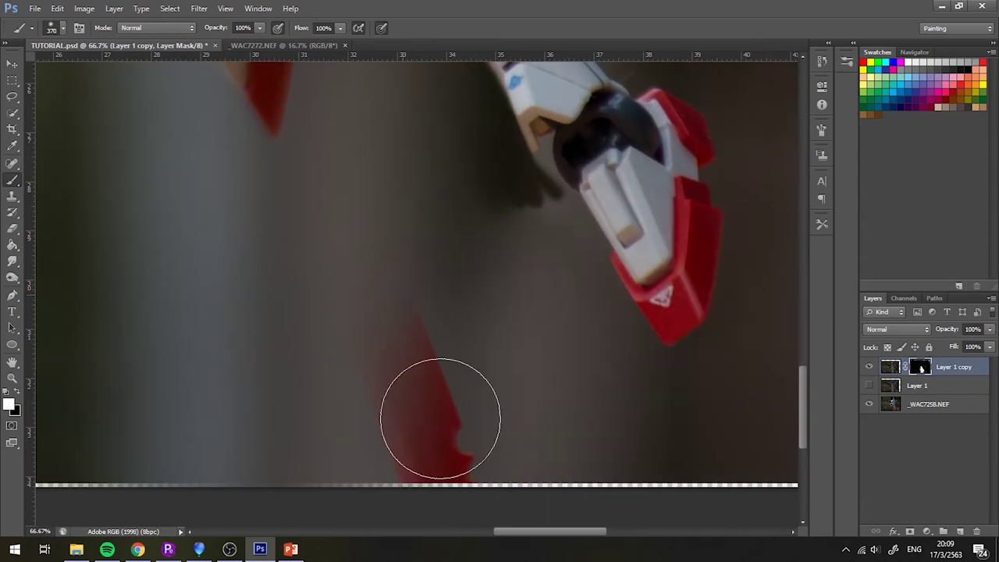
drag(409, 373, 465, 437)
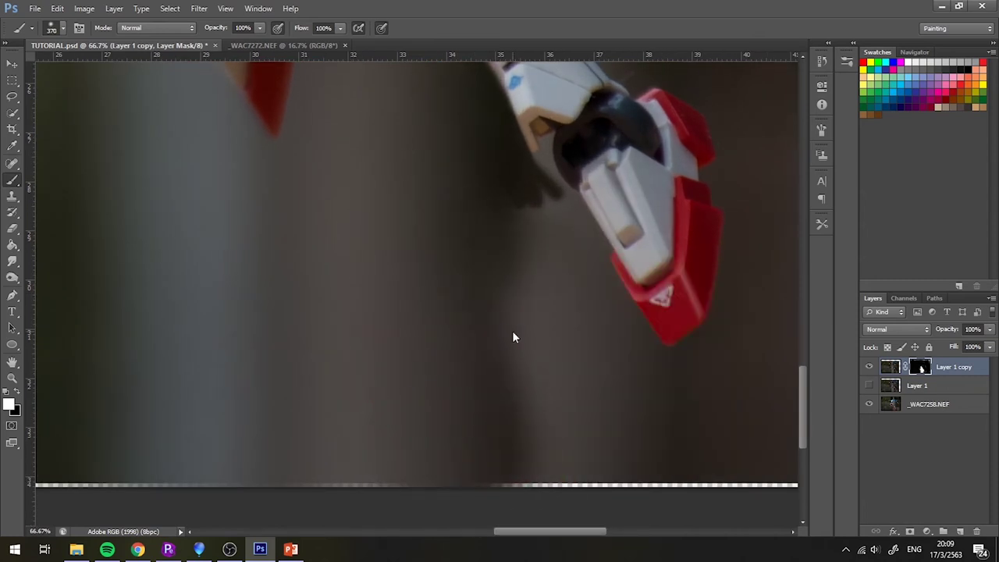
Step: Zoom in on the elbow and paint out its background fringe with a ~36 px brush
scroll(512, 331, up, 2)
key(ctrl+plus)
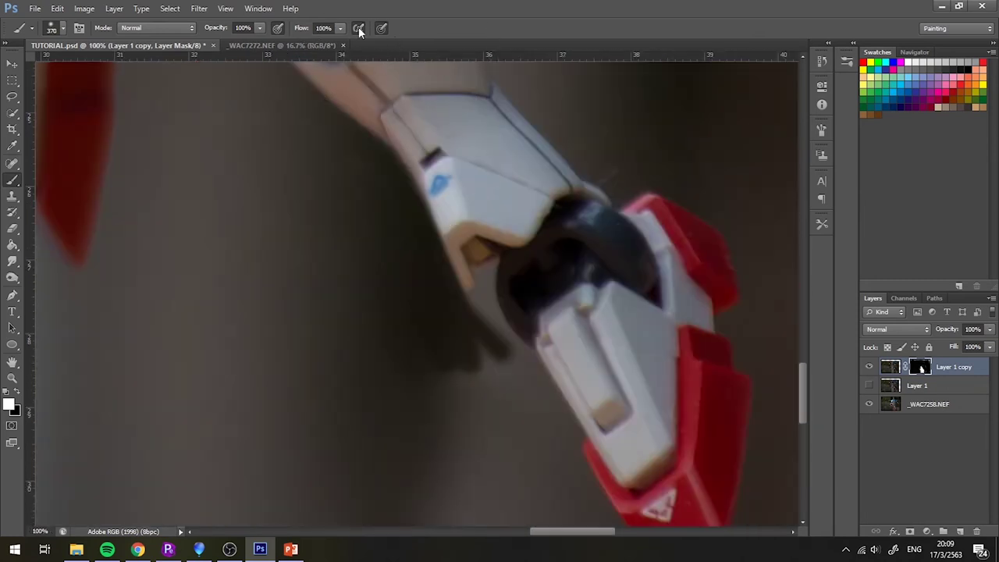
key(ctrl+plus)
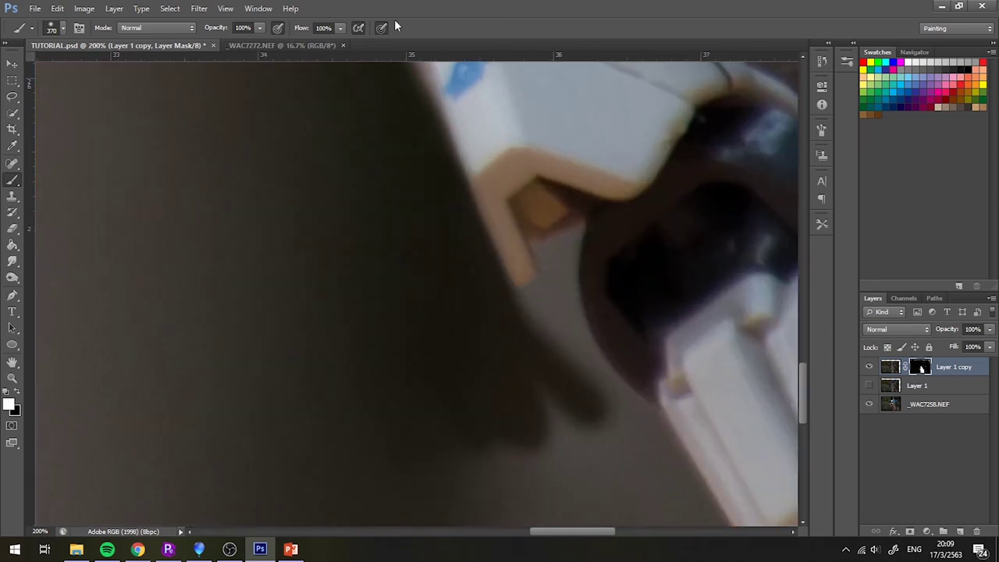
right_click(572, 400)
drag(648, 276, 611, 277)
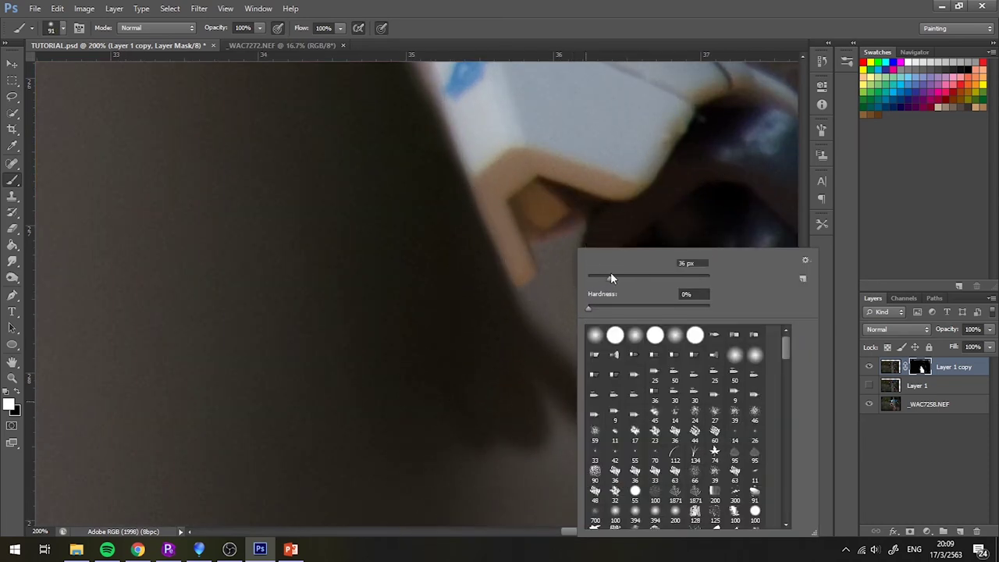
key(Return)
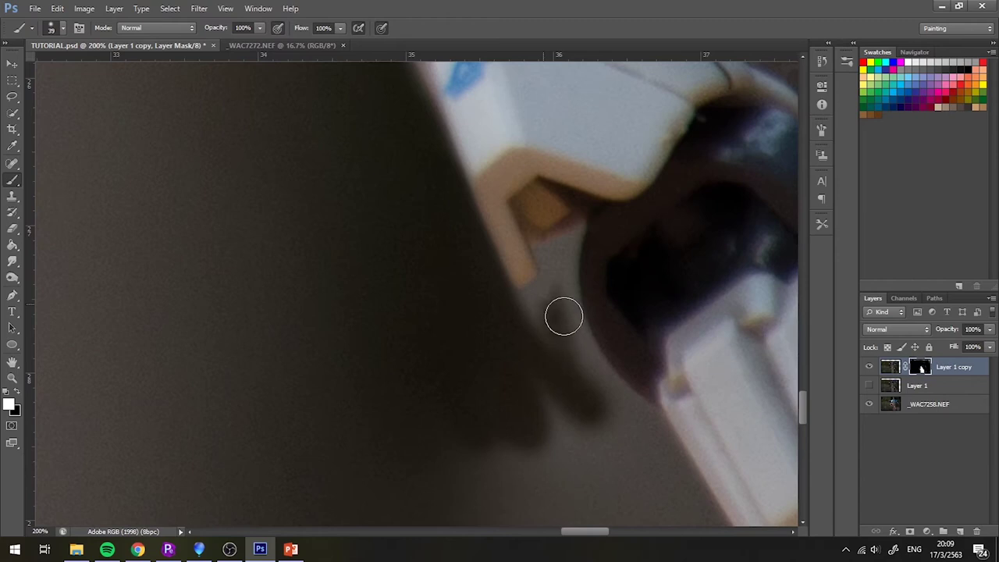
drag(535, 325, 571, 242)
Step: Return to 200% zoom and set the brush size to 76 px
key(bracketleft)
key(bracketleft)
key(bracketleft)
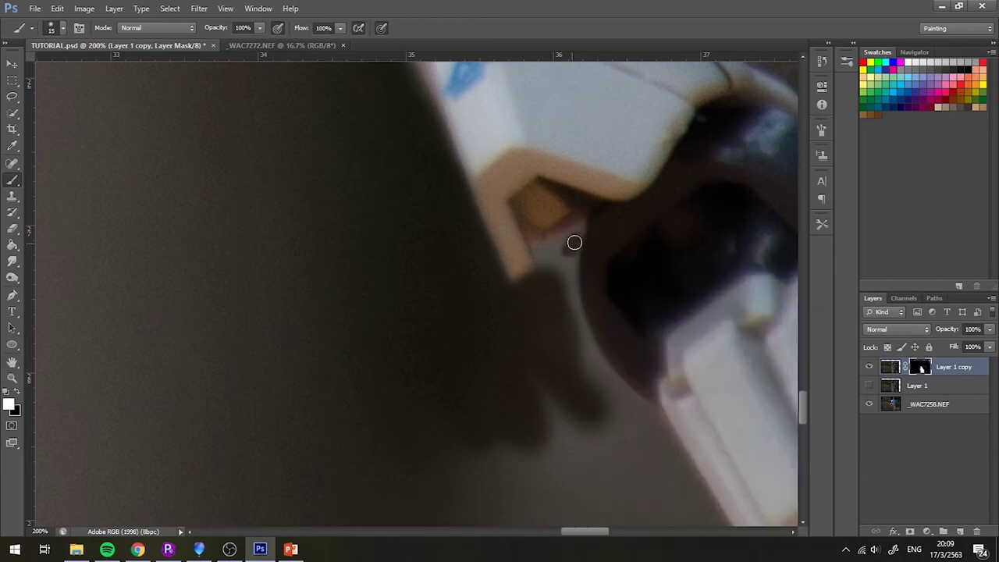
key(ctrl+plus)
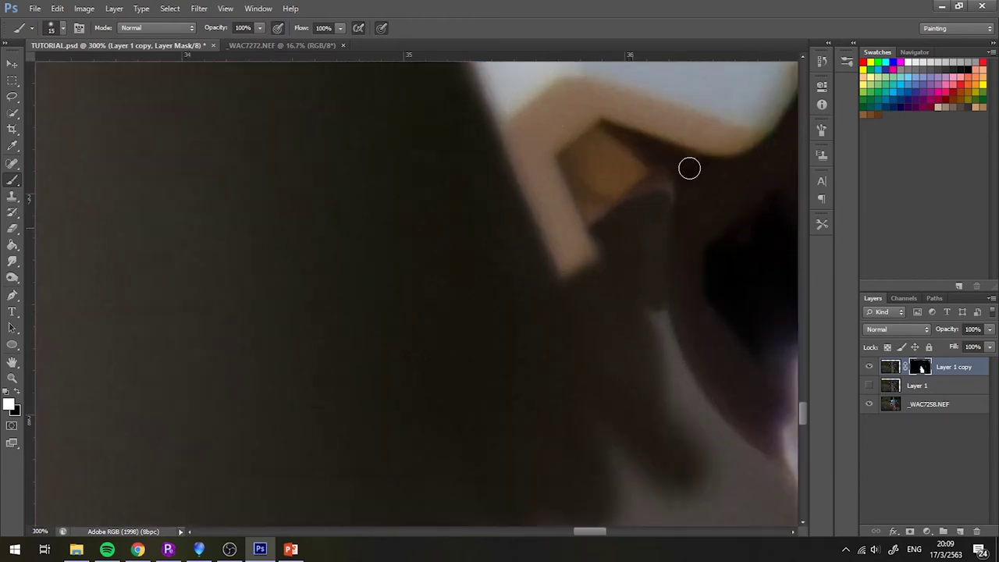
key(ctrl+minus)
right_click(550, 250)
text(76)
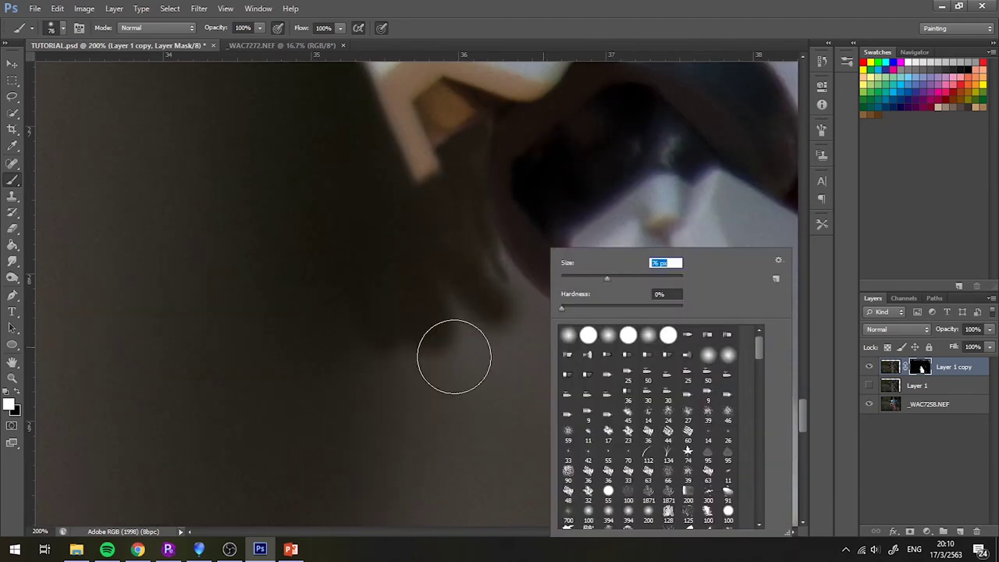
key(Return)
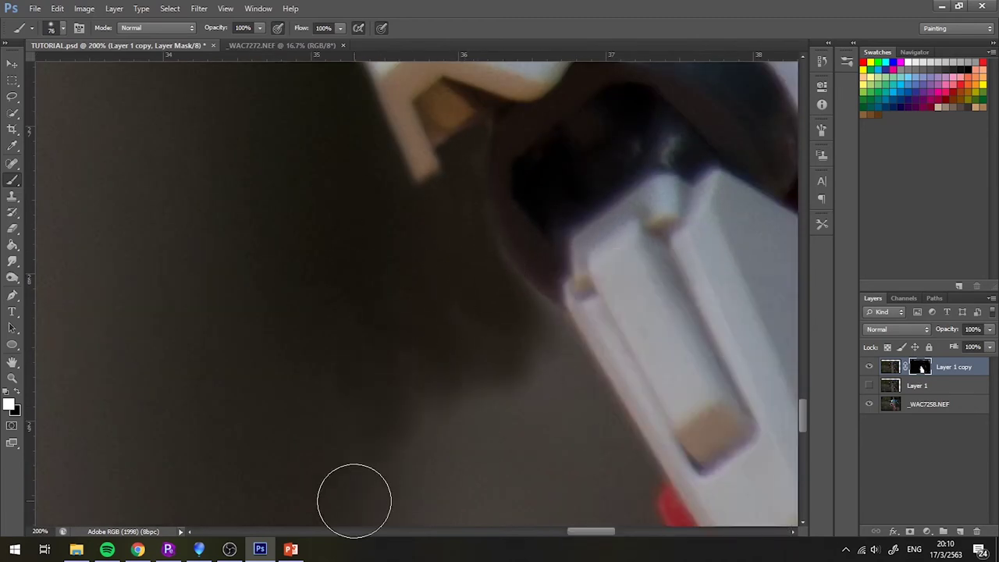
Step: Enlarge the brush to about 195 px and zoom in on the figure's legs
key(ctrl+minus)
key(ctrl+minus)
key(ctrl+minus)
right_click(423, 298)
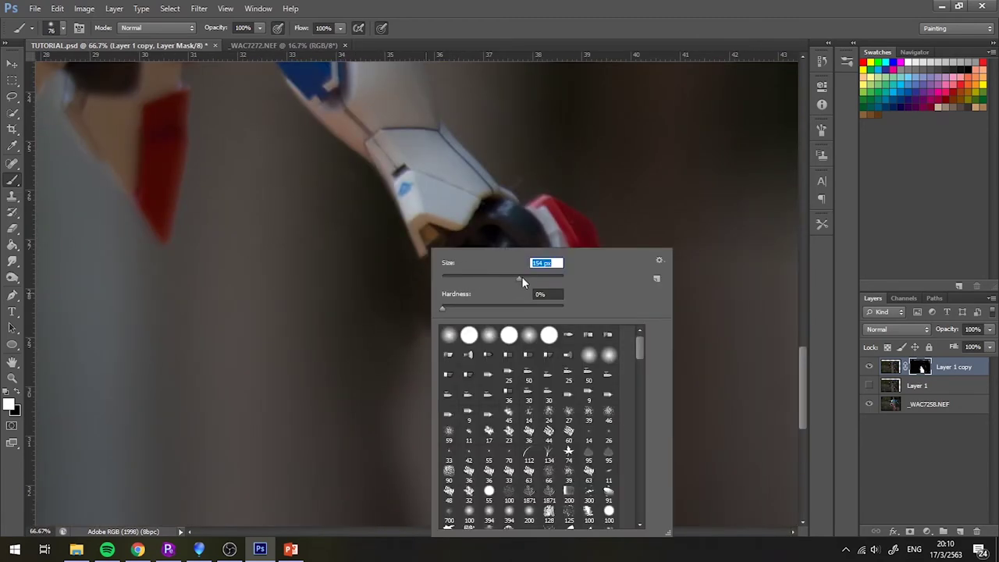
drag(522, 277, 534, 278)
key(Return)
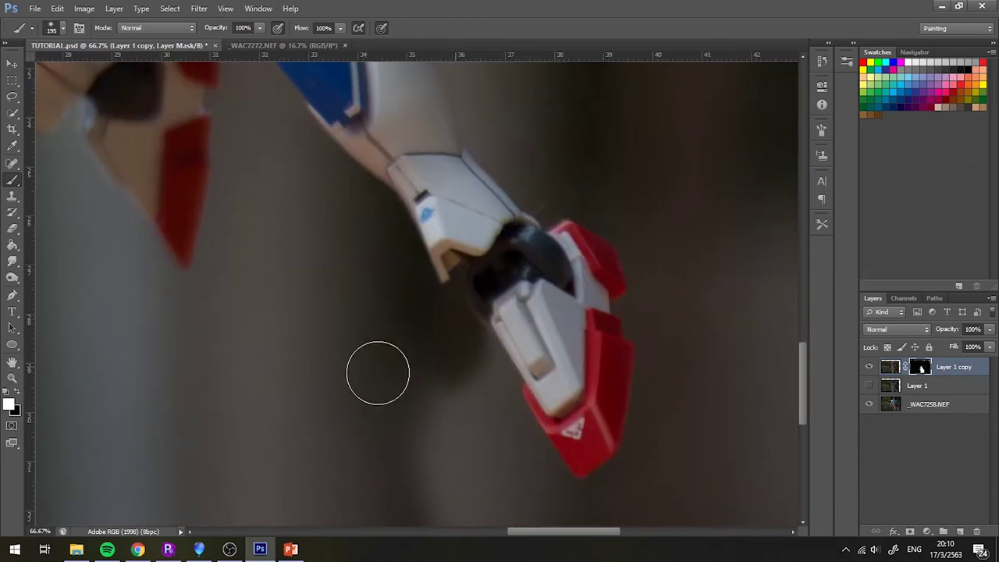
key(super)
key(ctrl+0)
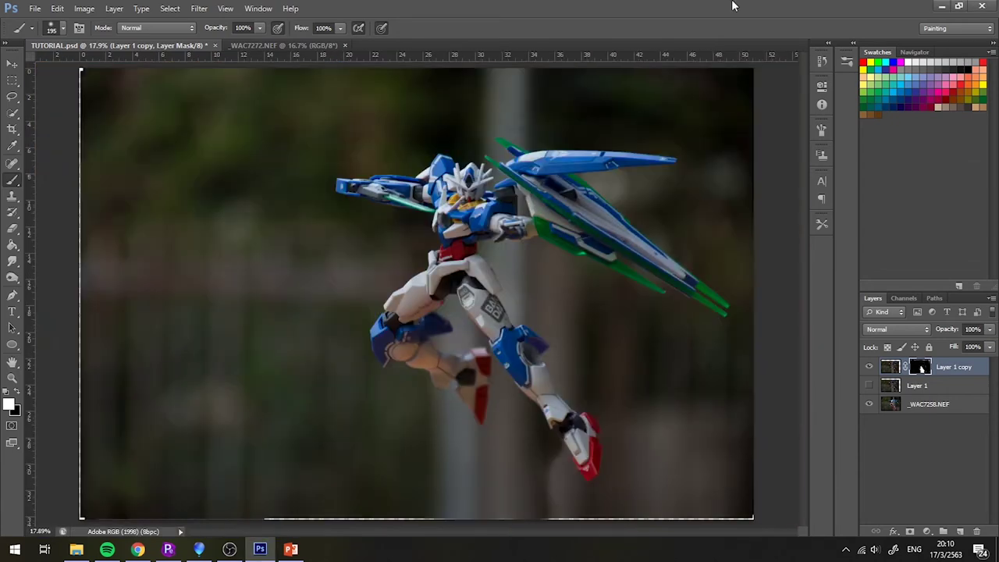
key(ctrl+plus)
key(ctrl+plus)
key(ctrl+plus)
scroll(474, 232, down, 5)
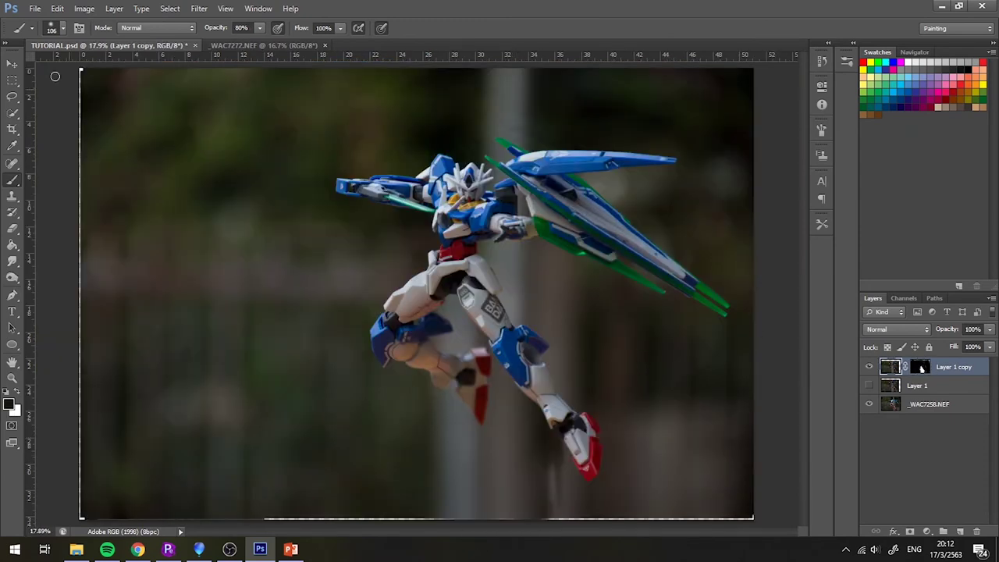
Step: With the Move tool active, zoom in on the figure's bent knee and leg
click(9, 66)
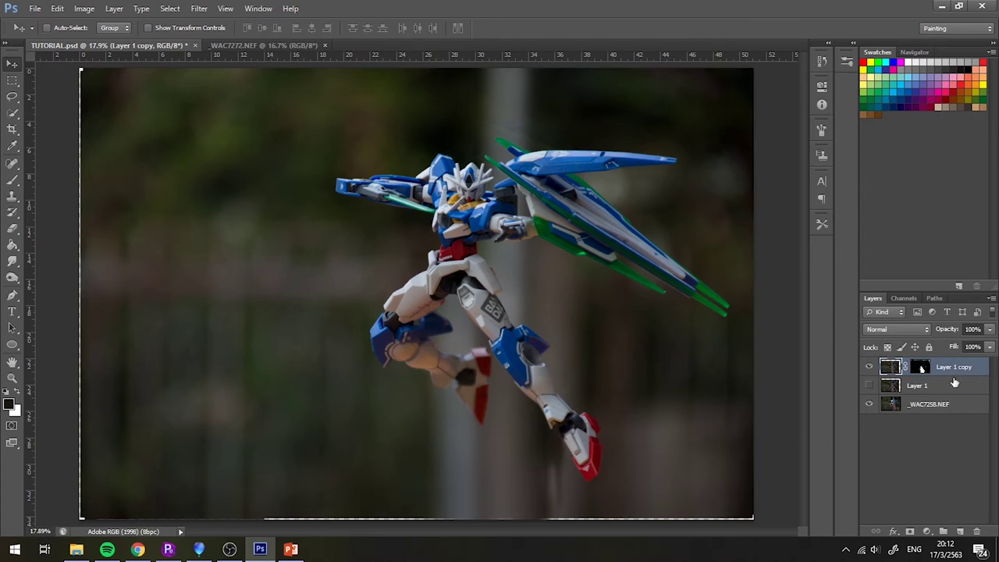
scroll(441, 338, up, 2)
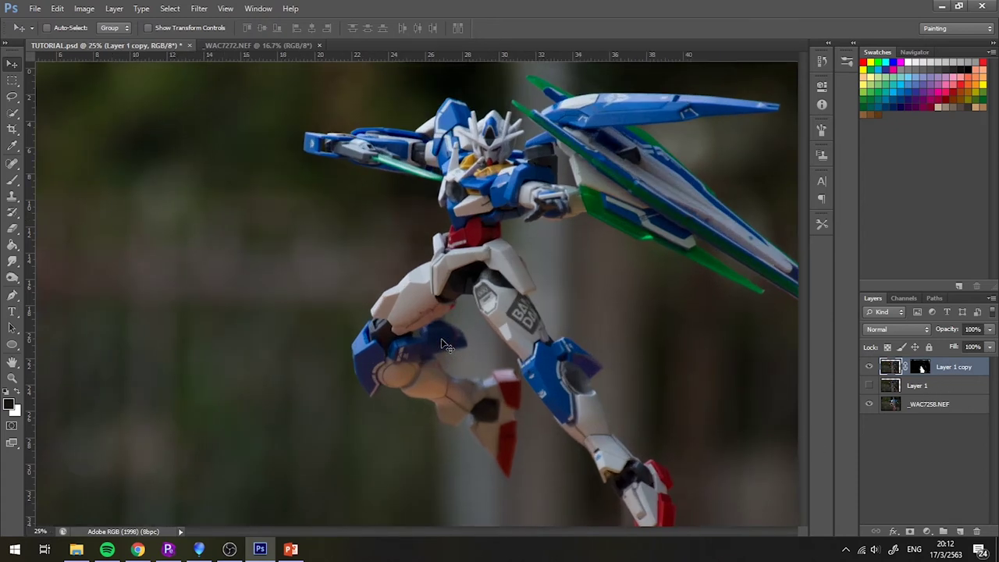
scroll(409, 296, up, 2)
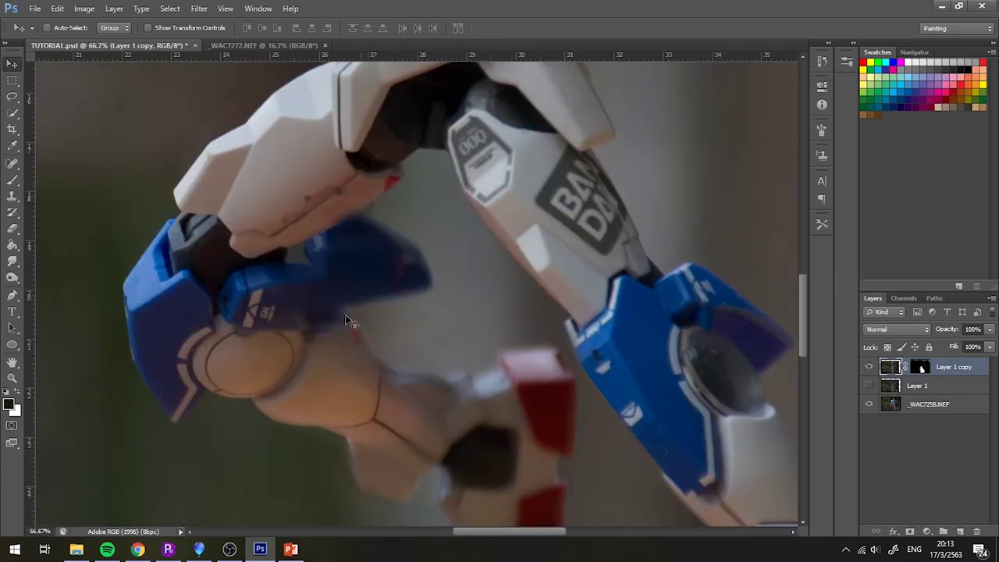
Step: Duplicate Layer 1 copy as Layer 1 copy 2 and toggle the original to compare
right_click(944, 370)
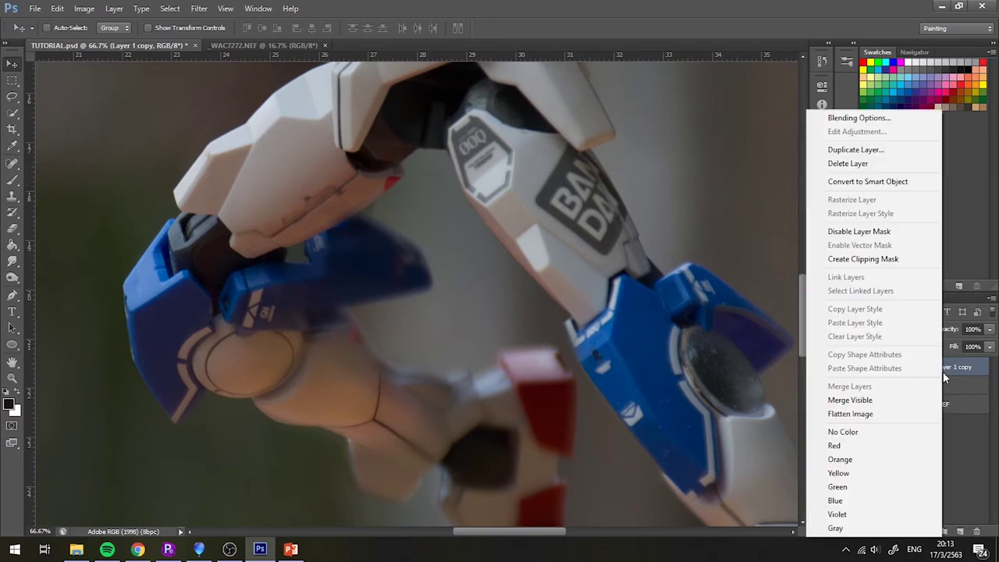
click(839, 150)
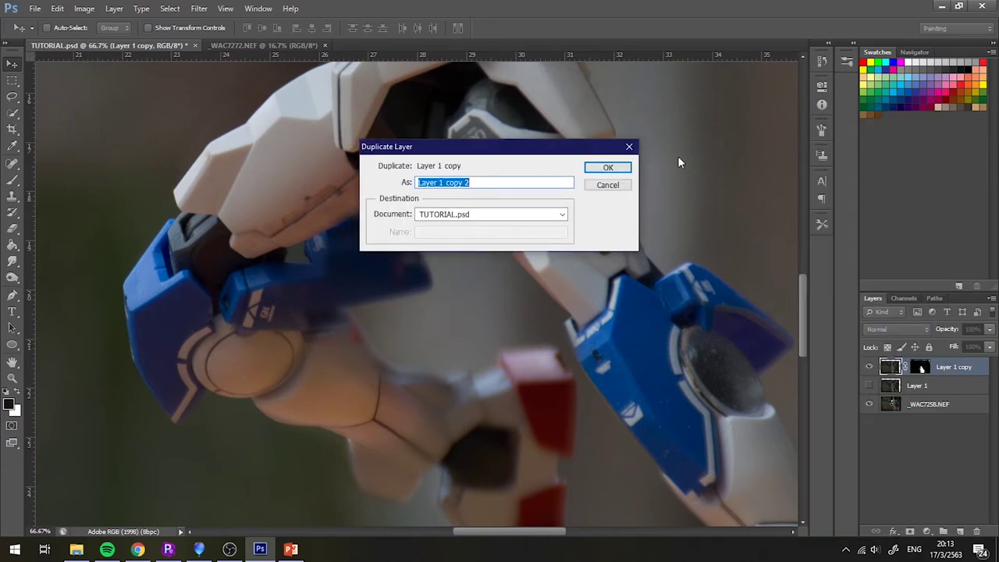
click(610, 168)
click(872, 386)
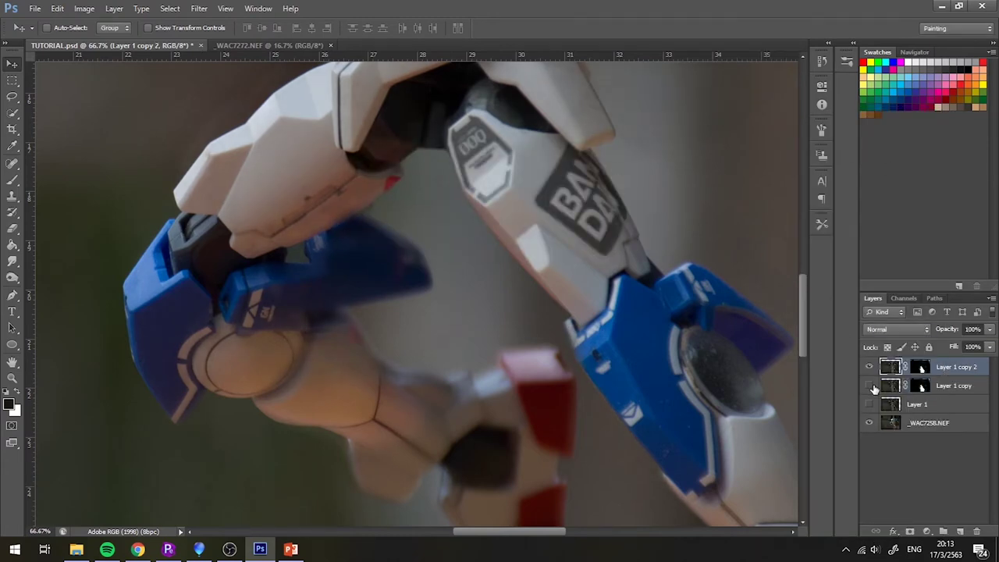
click(870, 387)
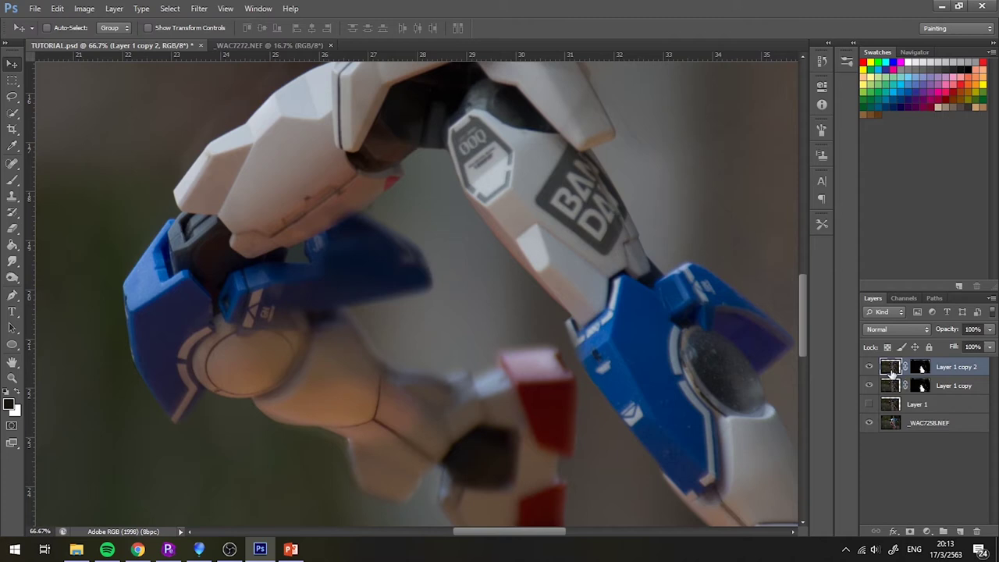
Step: Target Layer 1 copy 2's mask and select the Brush tool
click(920, 367)
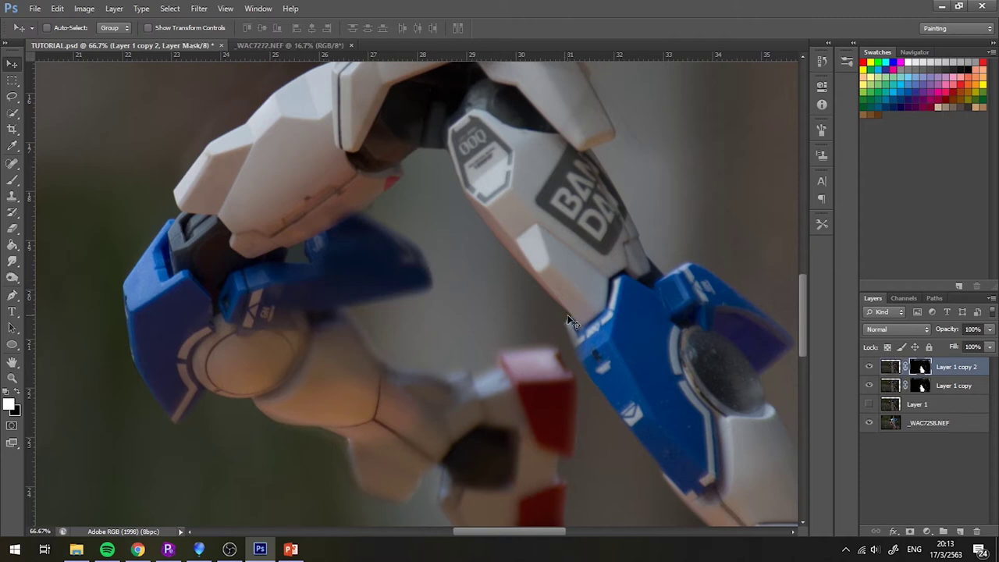
key(e)
scroll(577, 343, down, 2)
scroll(531, 305, down, 2)
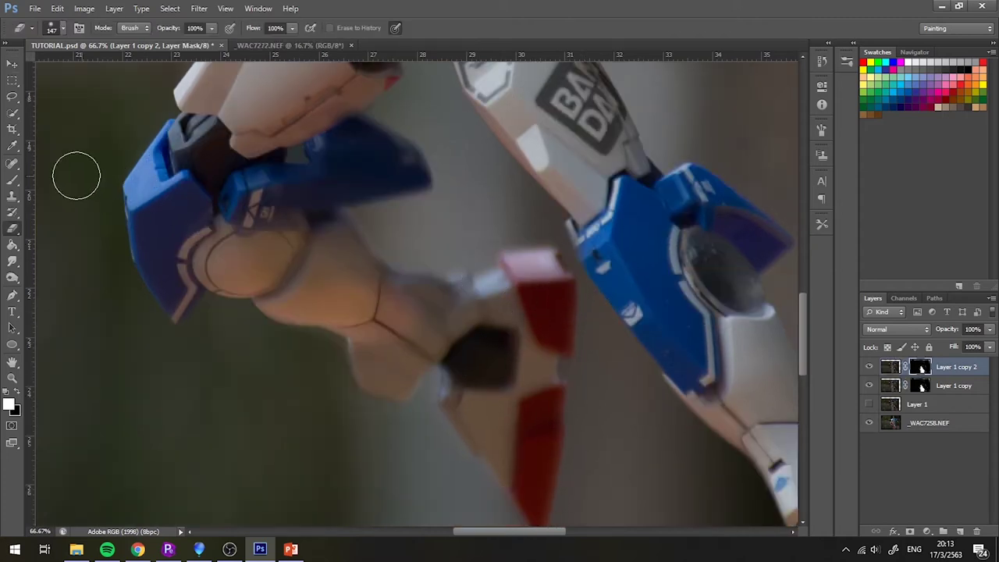
click(17, 182)
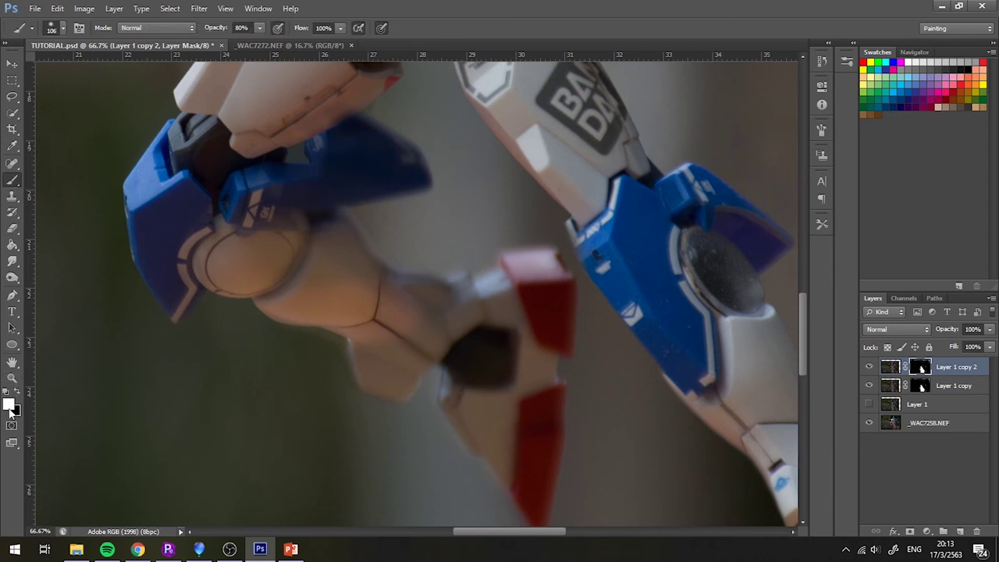
Step: Set black as foreground, zoom to 100%, and drag Layer 1 copy 2 to align the knee
click(9, 412)
key(Escape)
key(x)
key(ctrl+minus)
key(ctrl+plus)
key(ctrl+plus)
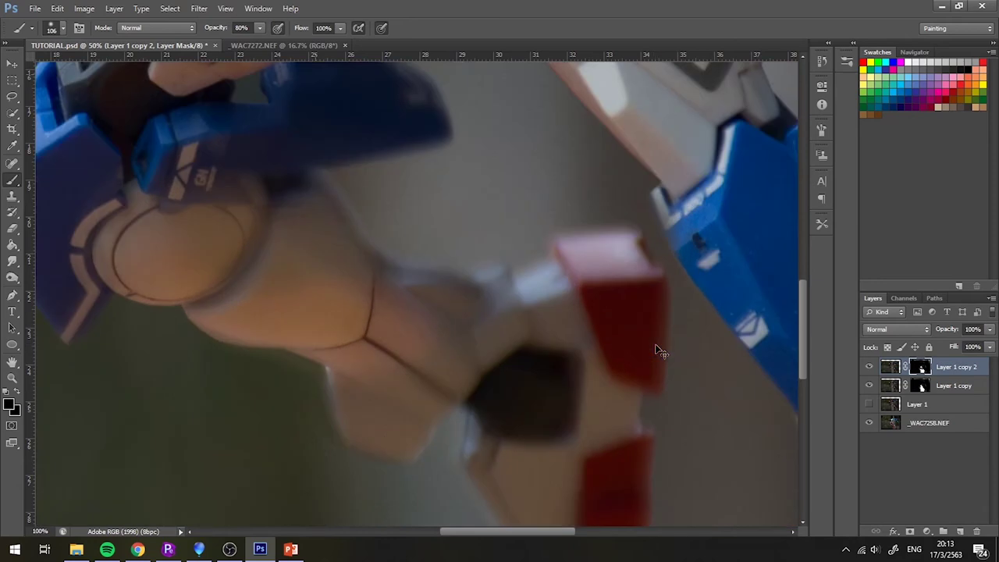
click(14, 65)
mouse_move(486, 334)
mouse_down()
mouse_move(430, 303)
mouse_move(401, 263)
mouse_move(395, 279)
mouse_move(696, 290)
mouse_move(479, 272)
mouse_move(417, 309)
mouse_up()
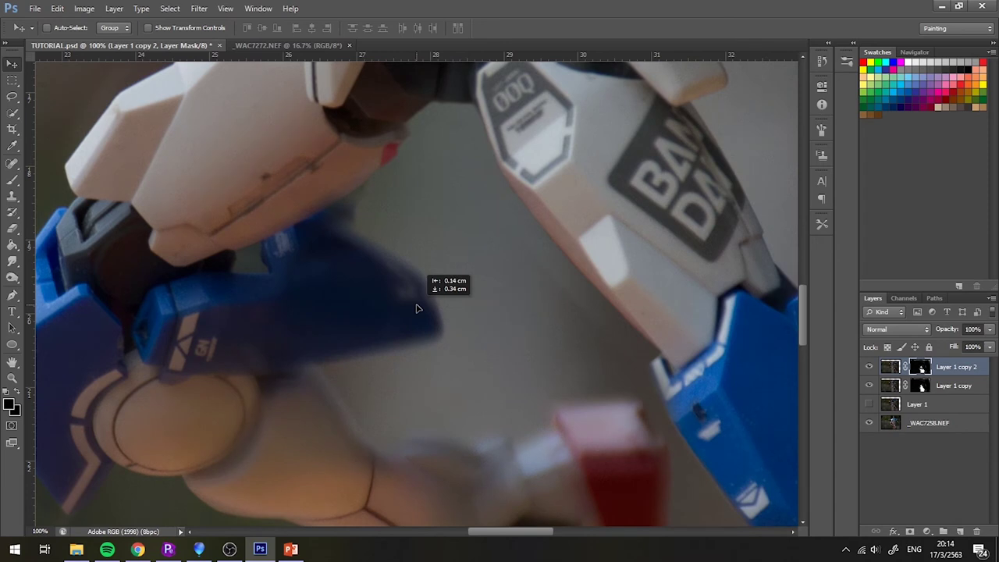
drag(435, 379, 430, 273)
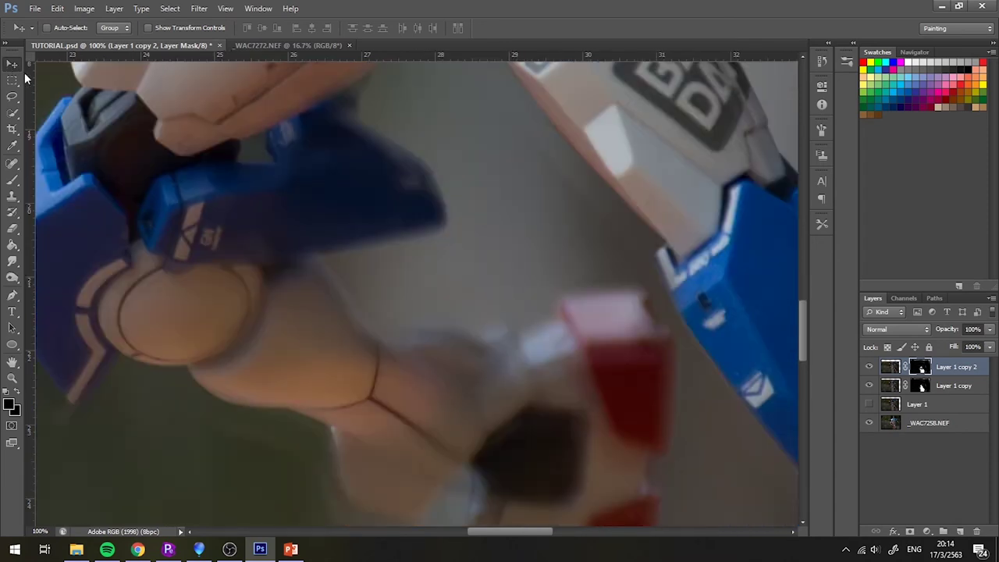
Step: Return to the Brush tool with a brush of about 391 px
click(12, 179)
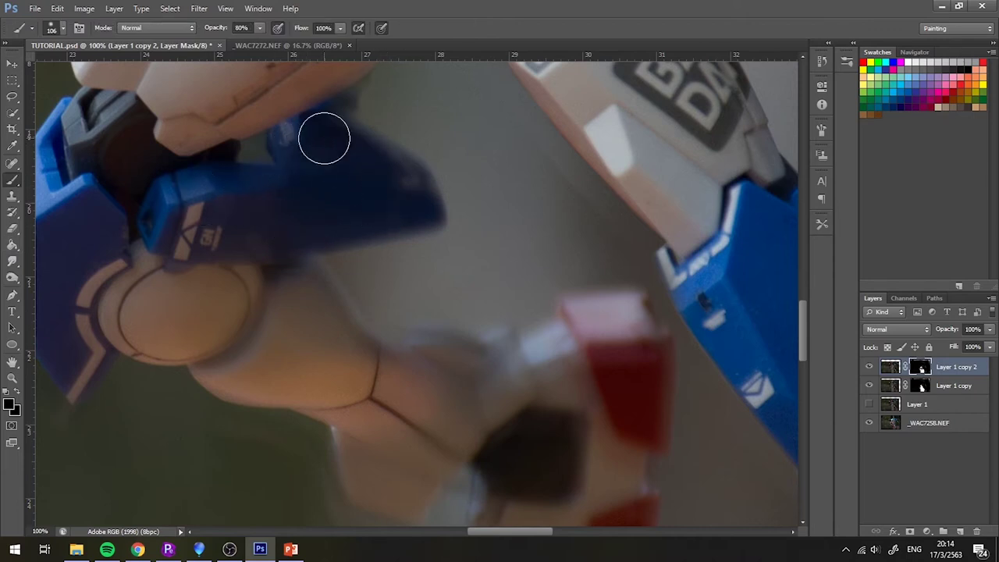
key(ctrl+minus)
key(ctrl+minus)
key(ctrl+minus)
right_click(769, 287)
drag(723, 278, 754, 278)
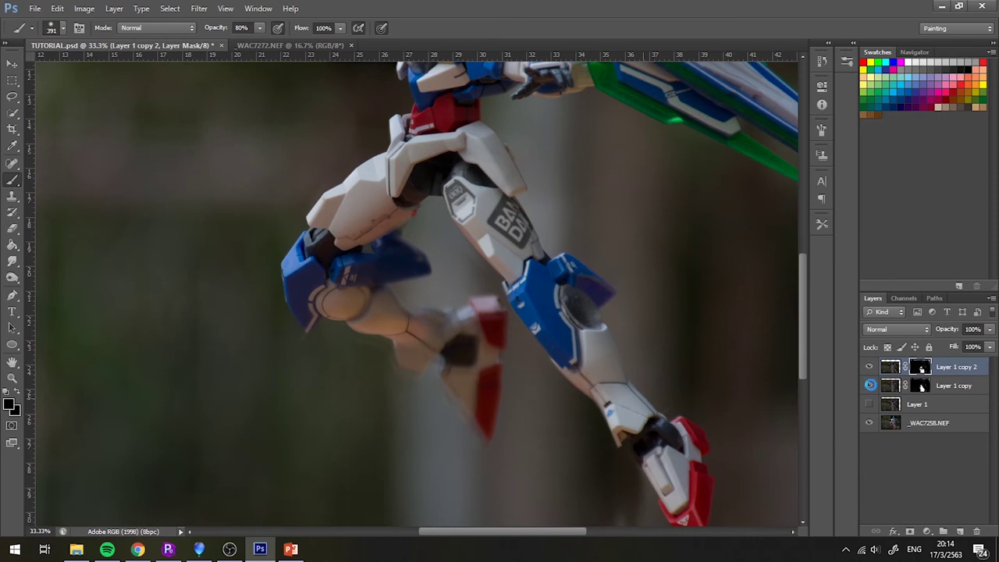
Step: Hide the lower layers and paint out stray grey mask areas at 100% opacity
click(870, 386)
click(870, 422)
scroll(660, 248, down, 3)
scroll(661, 247, up, 4)
key(0)
scroll(424, 285, down, 5)
drag(546, 283, 317, 340)
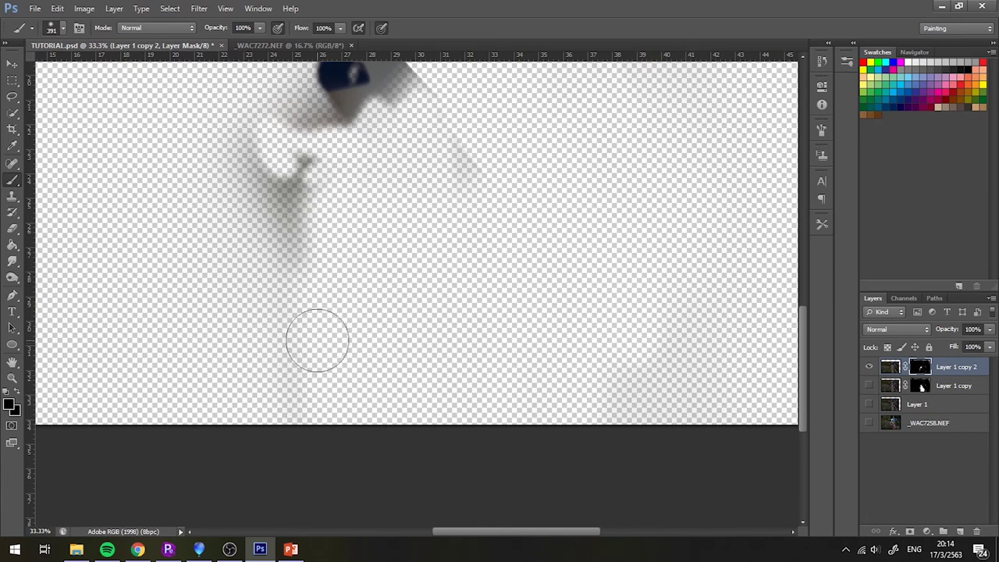
mouse_move(380, 244)
mouse_down()
mouse_move(263, 196)
mouse_move(509, 208)
mouse_up()
drag(375, 101, 433, 134)
Step: Redo the grey smudge cleanup around the blue armour and show the lower layers again
key(ctrl+alt+z)
scroll(516, 413, up, 5)
scroll(516, 413, down, 5)
mouse_move(351, 149)
mouse_down()
mouse_move(279, 107)
mouse_move(304, 234)
mouse_up()
drag(492, 188, 523, 383)
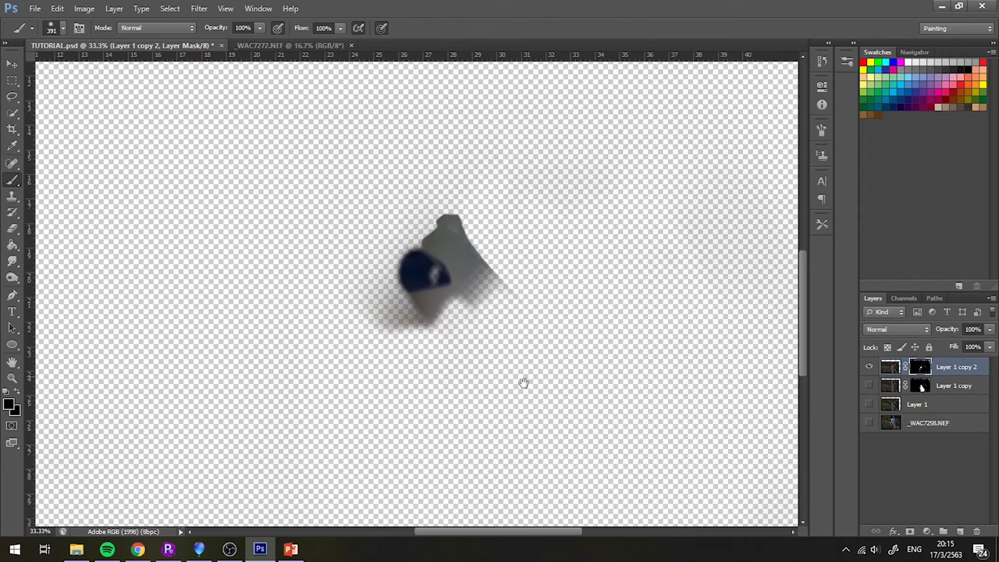
key(ctrl+plus)
key(ctrl+plus)
key(ctrl+plus)
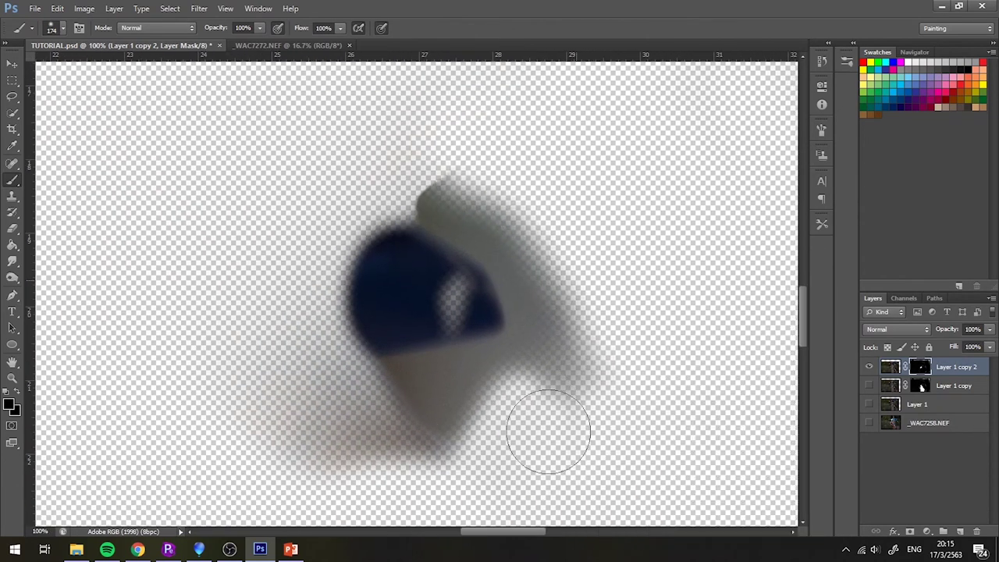
drag(548, 432, 771, 424)
click(869, 423)
key(ctrl+plus)
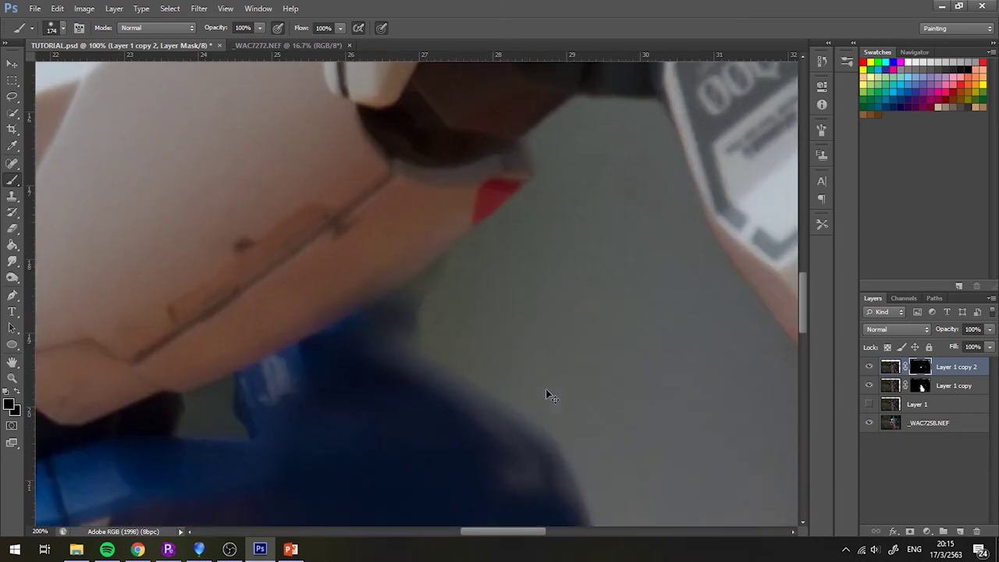
Step: Shrink the brush to 24 px and navigate to the thigh edge
right_click(588, 258)
click(587, 258)
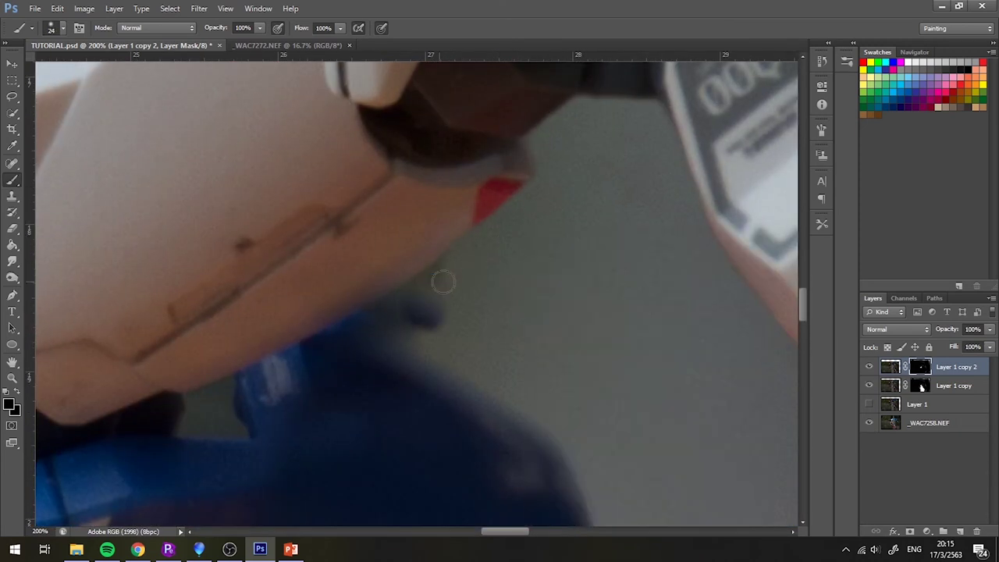
mouse_move(500, 480)
mouse_down()
mouse_move(549, 353)
mouse_move(539, 273)
mouse_move(582, 216)
mouse_up()
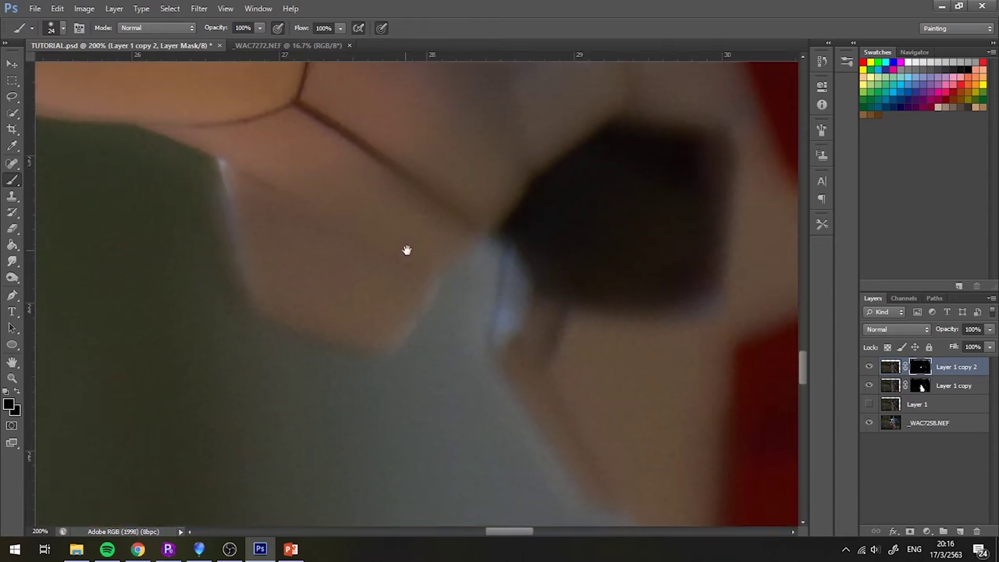
scroll(467, 311, down, 2)
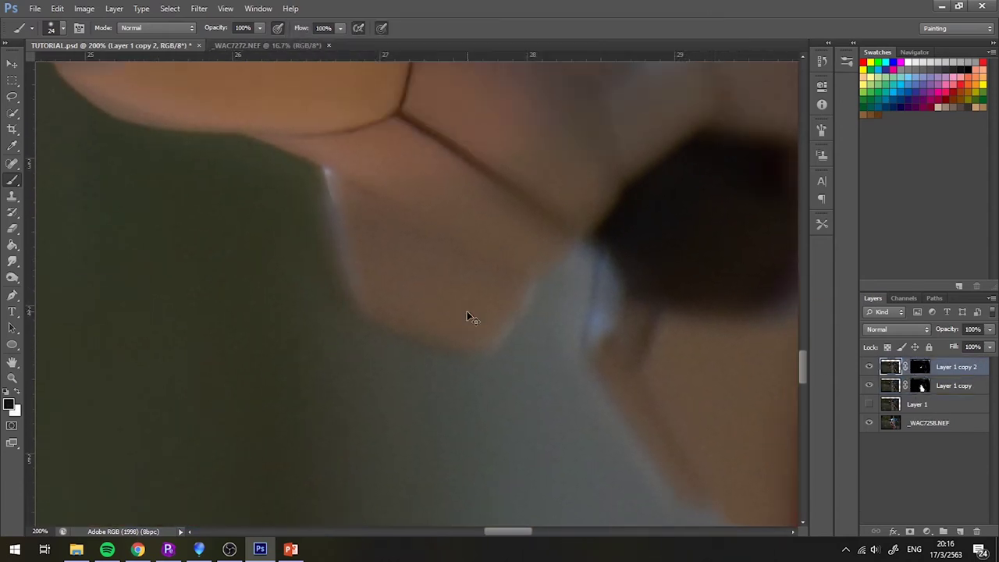
scroll(467, 311, down, 4)
scroll(467, 311, up, 5)
scroll(467, 310, up, 2)
scroll(467, 311, down, 2)
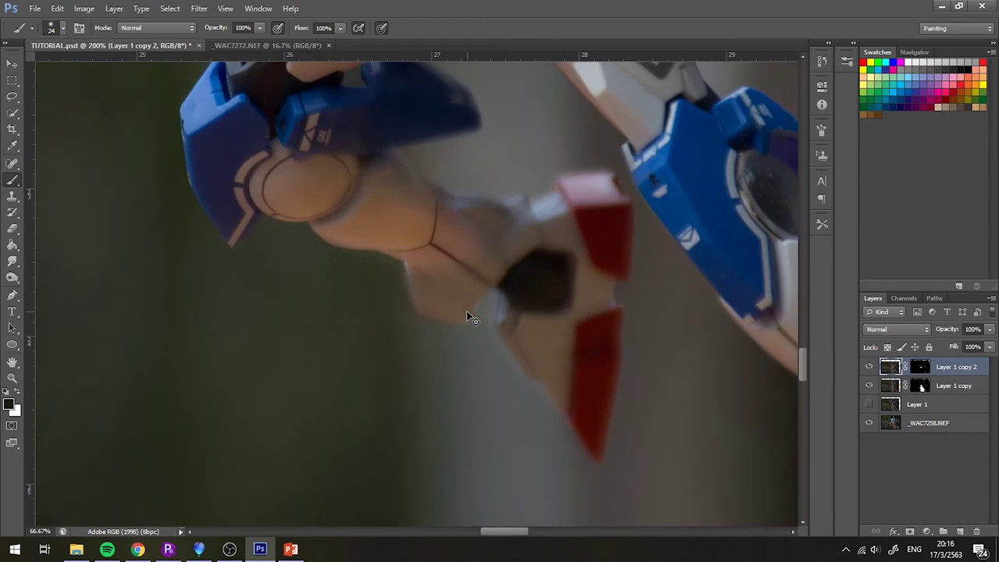
scroll(466, 311, down, 1)
scroll(467, 311, down, 1)
scroll(467, 316, up, 1)
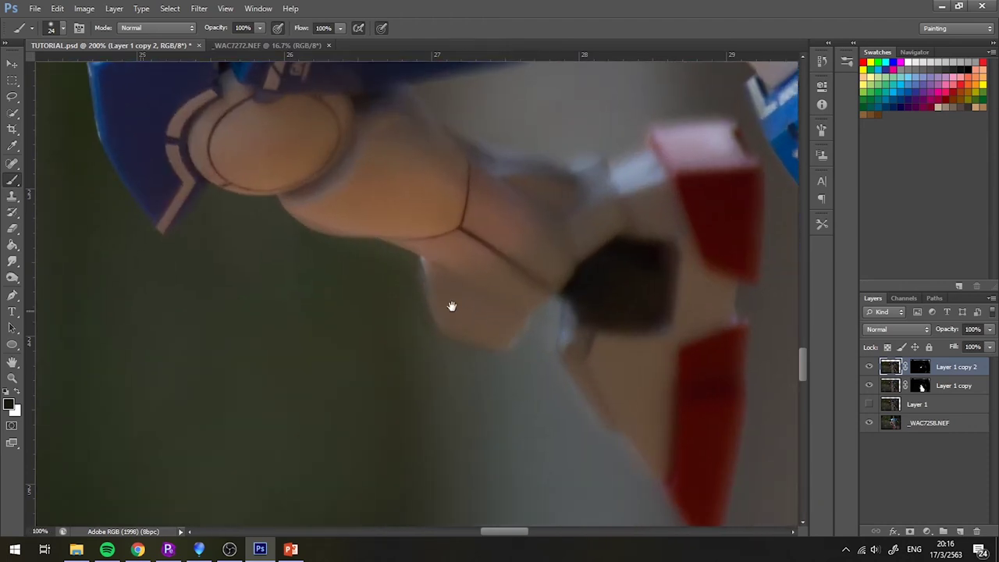
drag(451, 301, 355, 525)
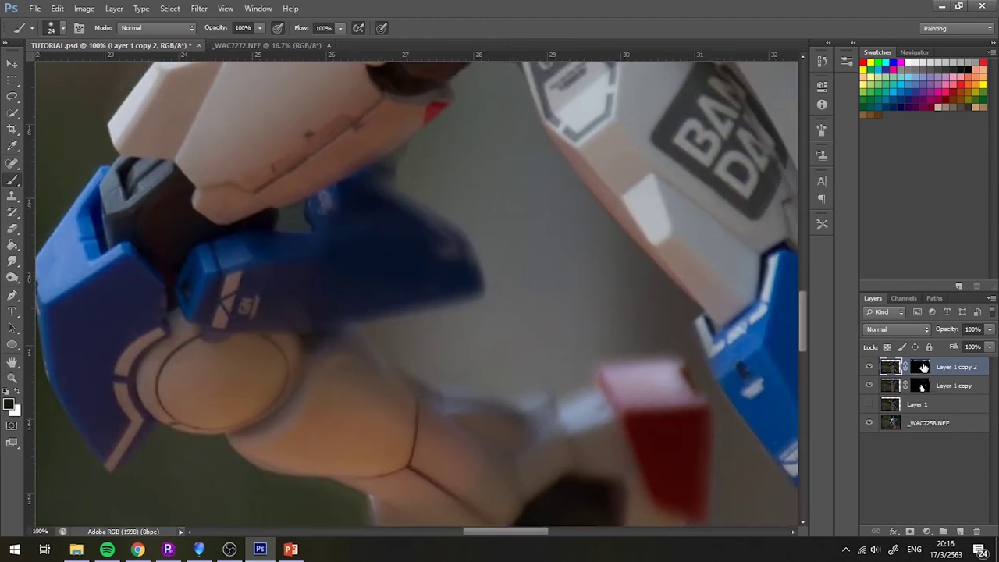
drag(242, 226, 258, 313)
scroll(259, 307, up, 3)
scroll(261, 301, up, 2)
key(ctrl+plus)
scroll(335, 209, down, 3)
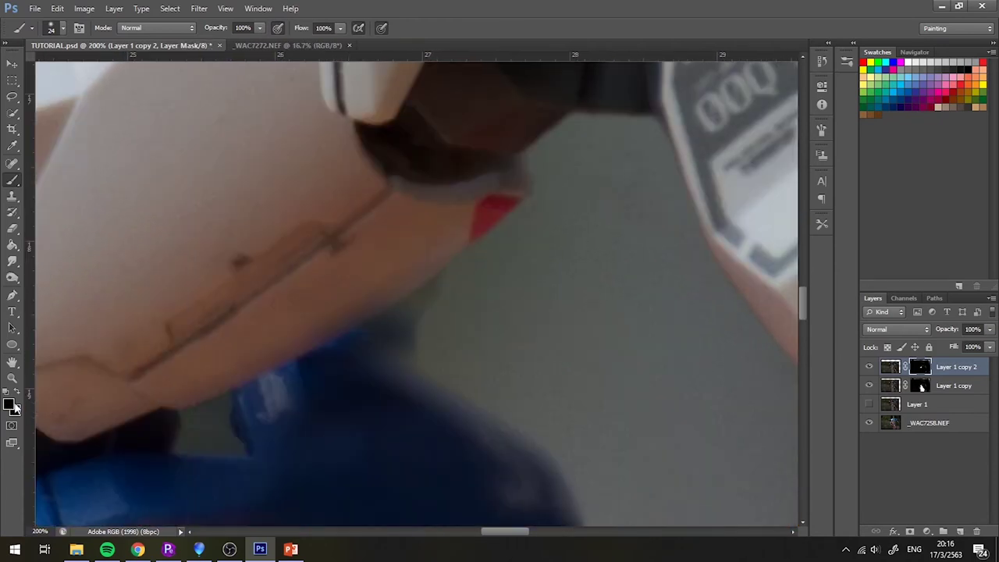
Step: Paint white on the mask to reveal the sharp thigh edge, undoing a slip
click(14, 404)
key(Escape)
key(x)
key(ctrl+plus)
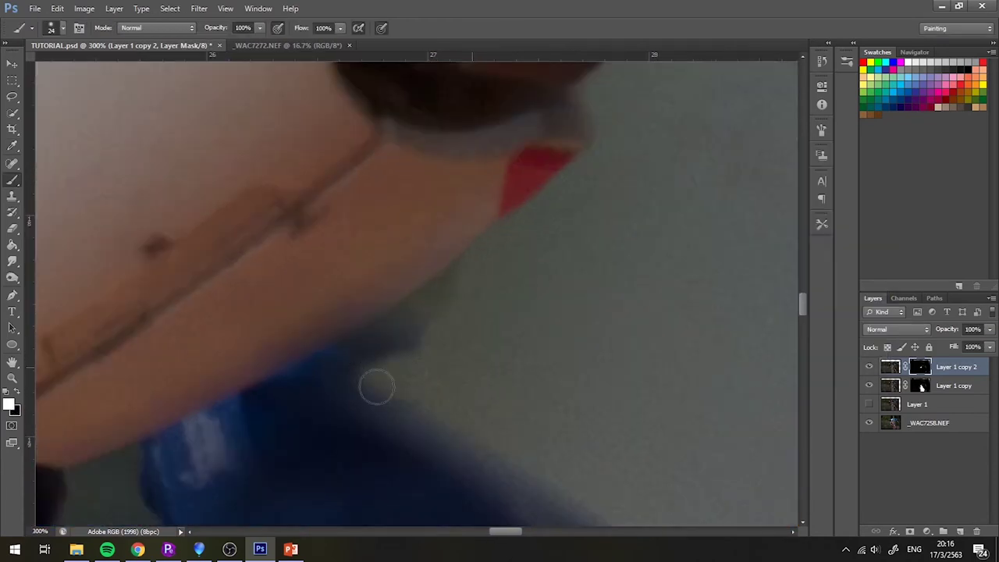
key(ctrl+alt+z)
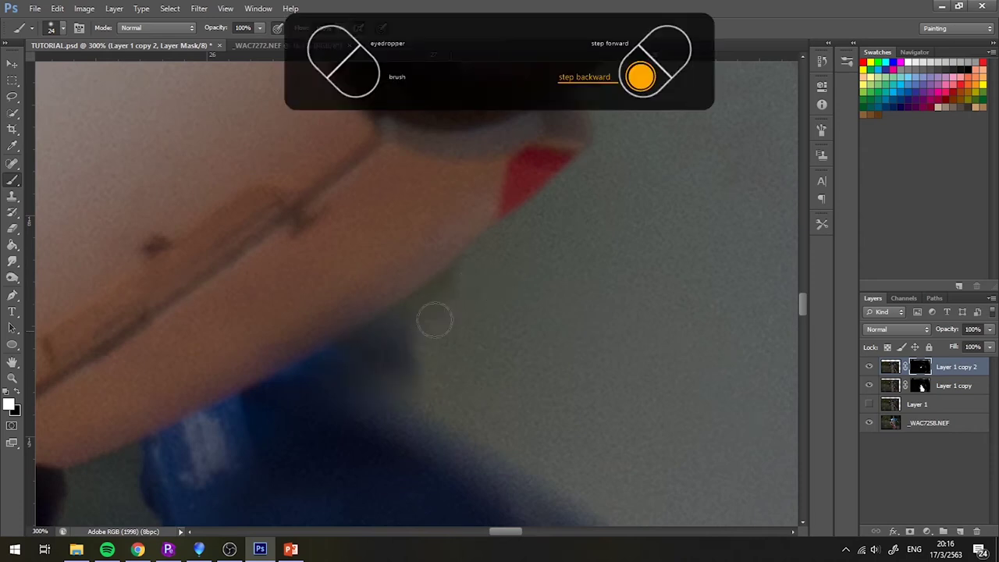
mouse_move(437, 306)
mouse_down()
mouse_move(386, 363)
mouse_move(313, 376)
mouse_up()
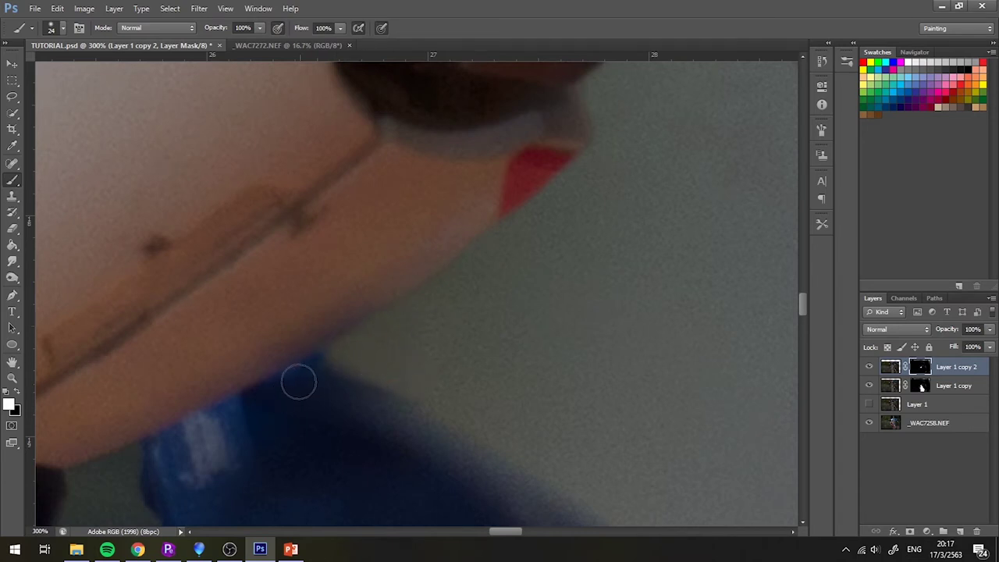
key(ctrl+plus)
key(ctrl+plus)
Step: Set the brush to 5 px and recentre the view on the leg
right_click(471, 285)
text(5)
key(Return)
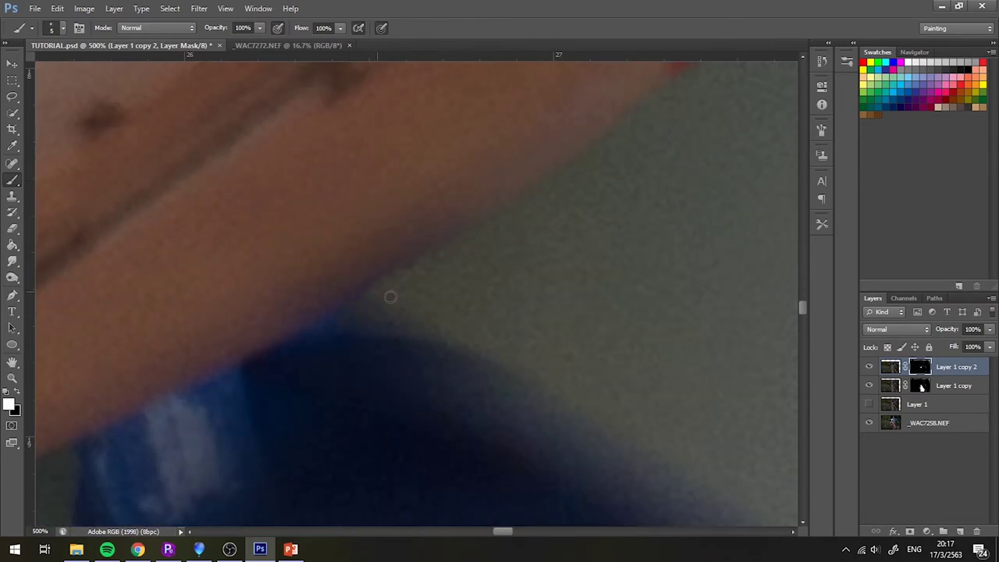
key(ctrl+minus)
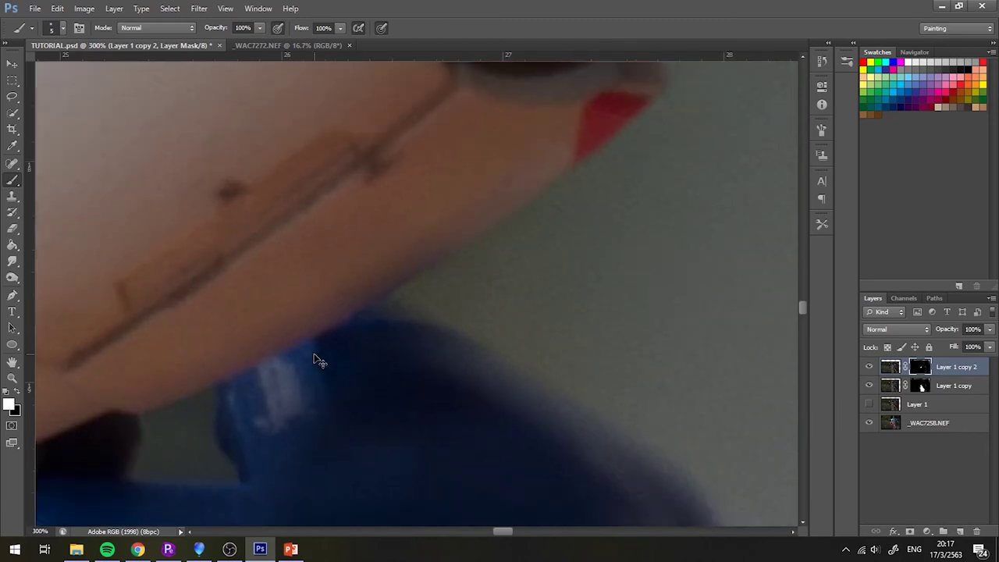
key(ctrl+minus)
key(ctrl+minus)
key(ctrl+minus)
key(ctrl+minus)
key(ctrl+minus)
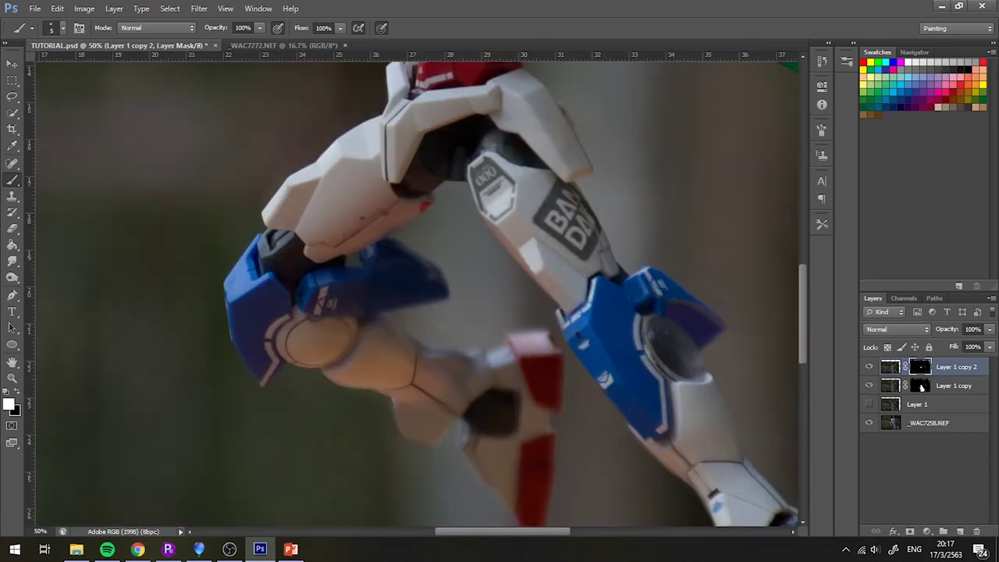
drag(493, 375, 507, 342)
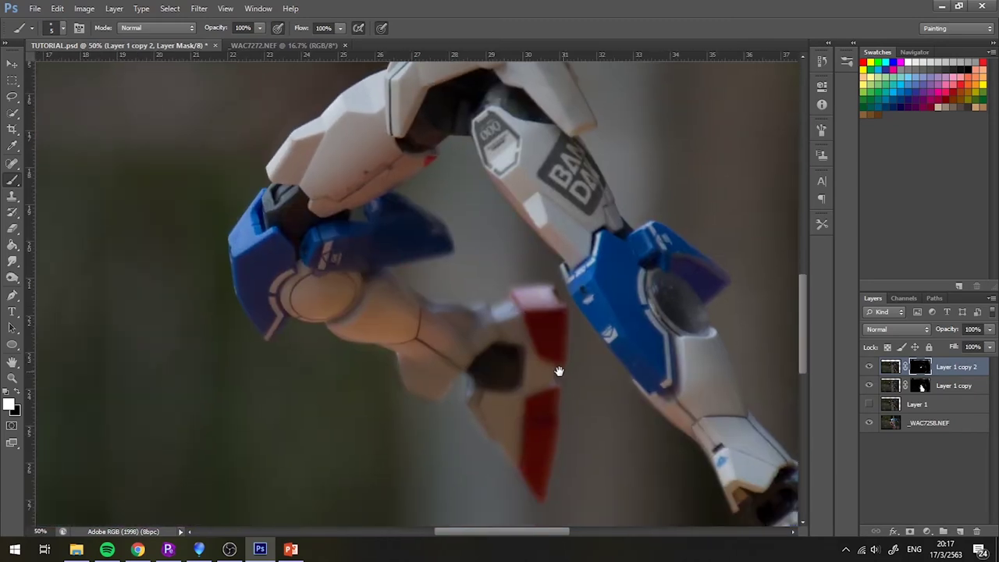
drag(559, 370, 528, 352)
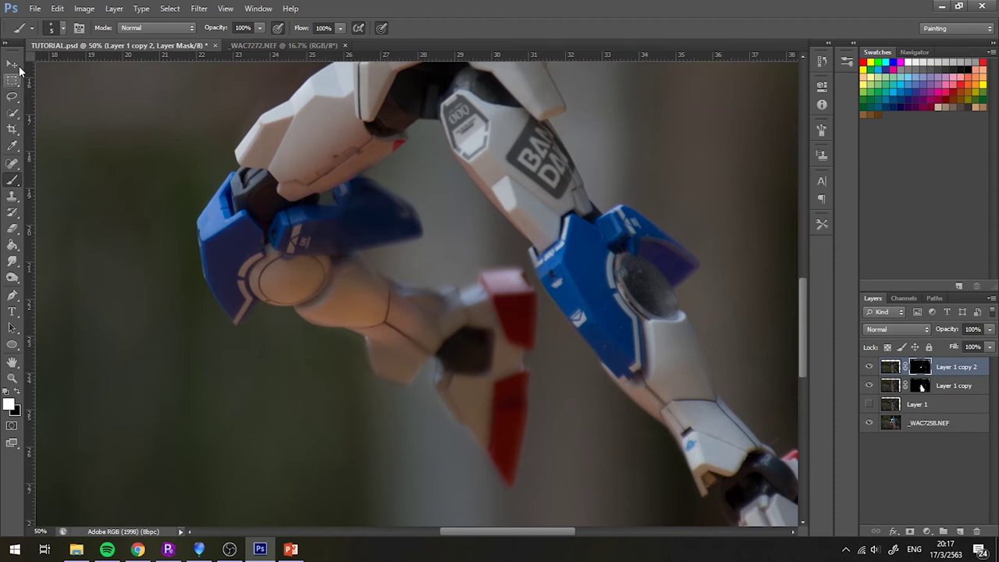
Step: Save TUTORIAL.psd while inspecting the blue shoulder and leg with the Move tool
click(12, 63)
scroll(326, 379, up, 2)
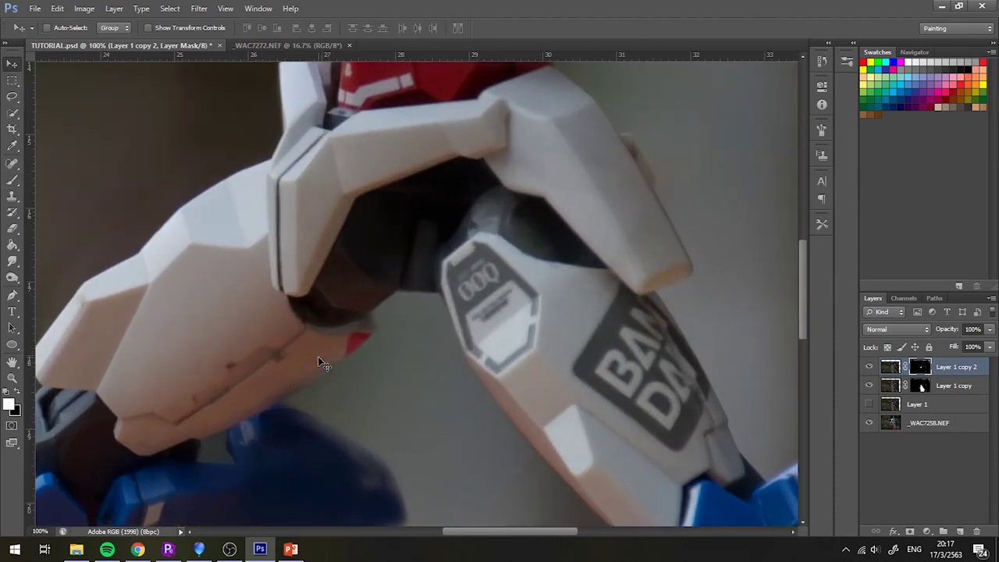
scroll(319, 361, down, 2)
scroll(319, 361, down, 1)
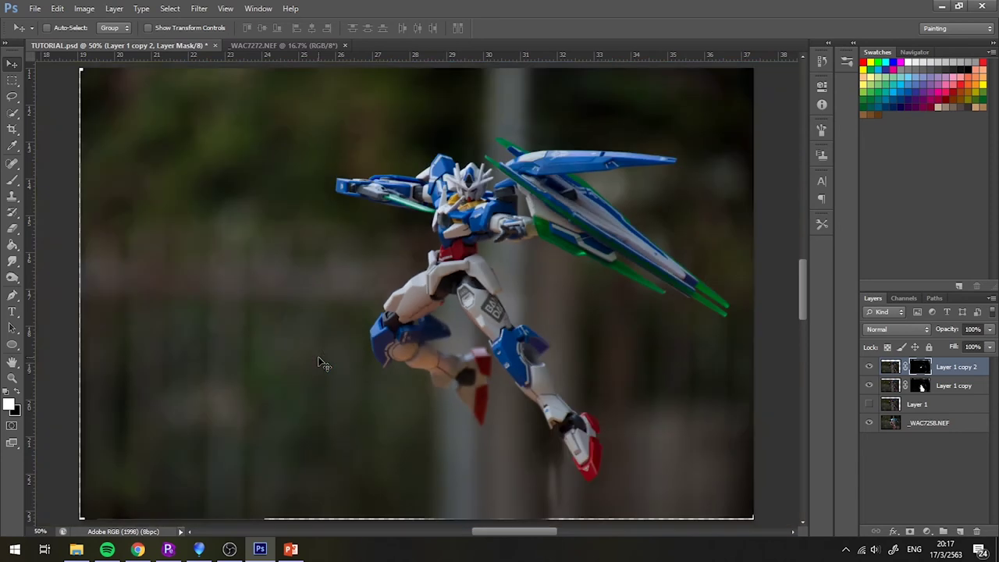
scroll(318, 361, up, 1)
scroll(318, 360, up, 1)
scroll(319, 361, down, 2)
scroll(319, 360, down, 2)
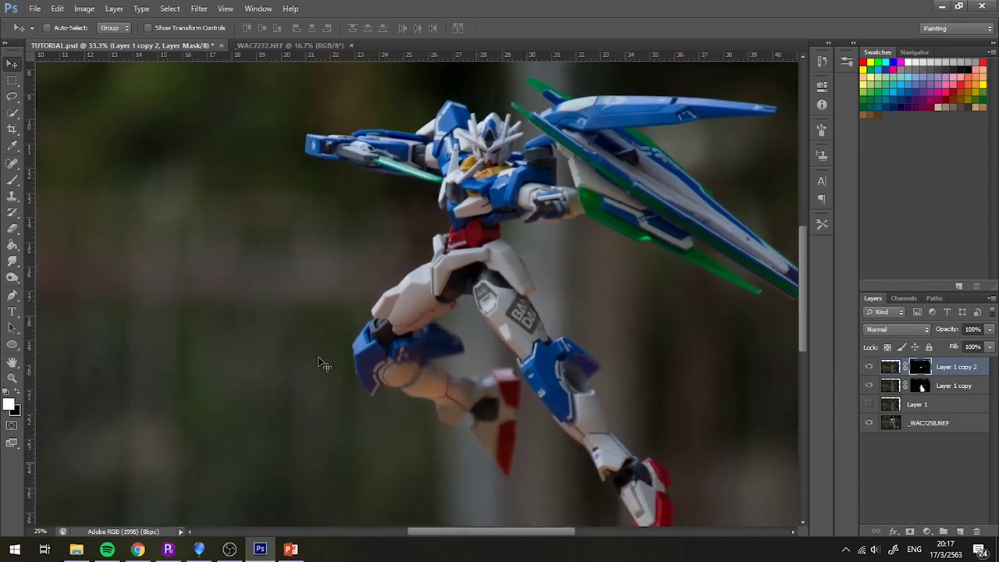
scroll(319, 361, down, 1)
key(ctrl+s)
scroll(319, 360, up, 1)
scroll(318, 360, up, 2)
scroll(319, 361, up, 1)
mouse_move(358, 255)
mouse_down()
mouse_move(368, 217)
mouse_move(340, 176)
mouse_up()
scroll(503, 306, up, 2)
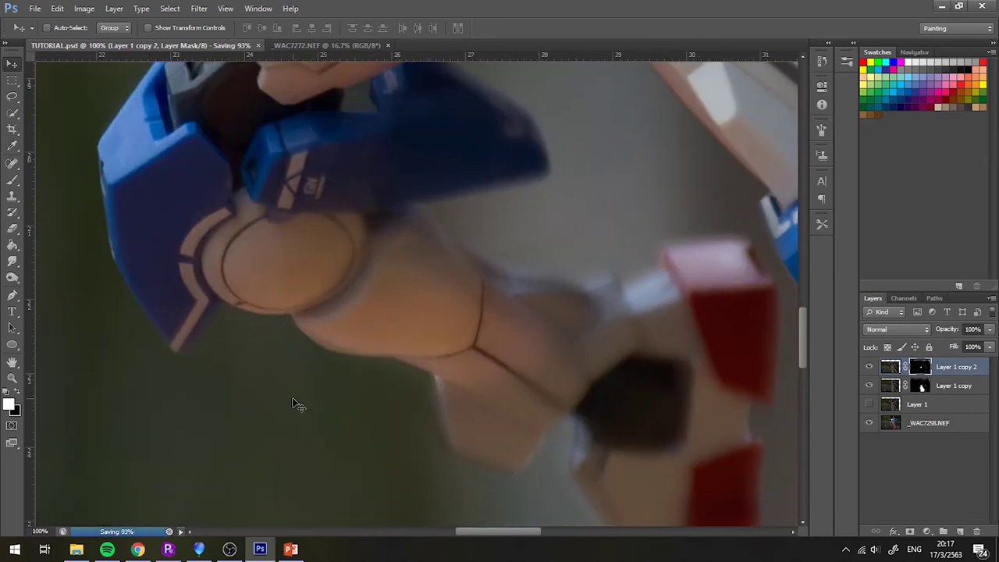
Step: Toggle Layer 1 copy to compare, then target its mask with the Brush tool
click(942, 391)
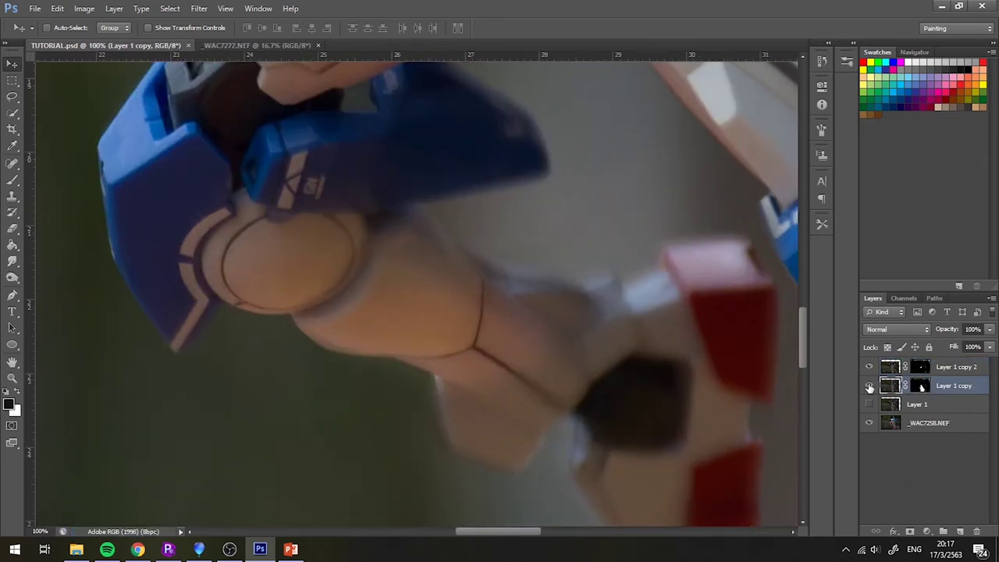
click(869, 387)
click(870, 387)
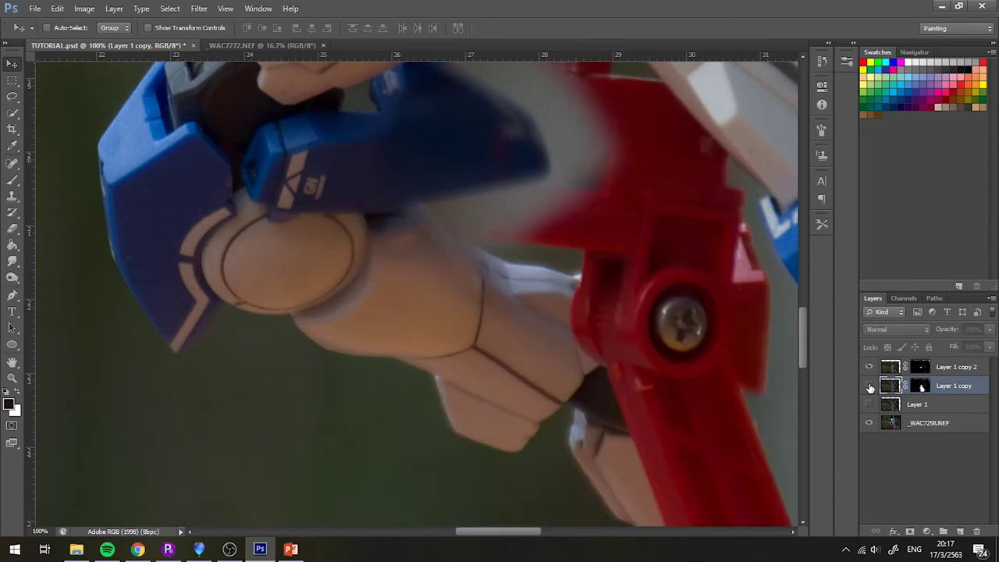
click(870, 387)
click(923, 388)
scroll(482, 416, down, 3)
scroll(528, 334, down, 3)
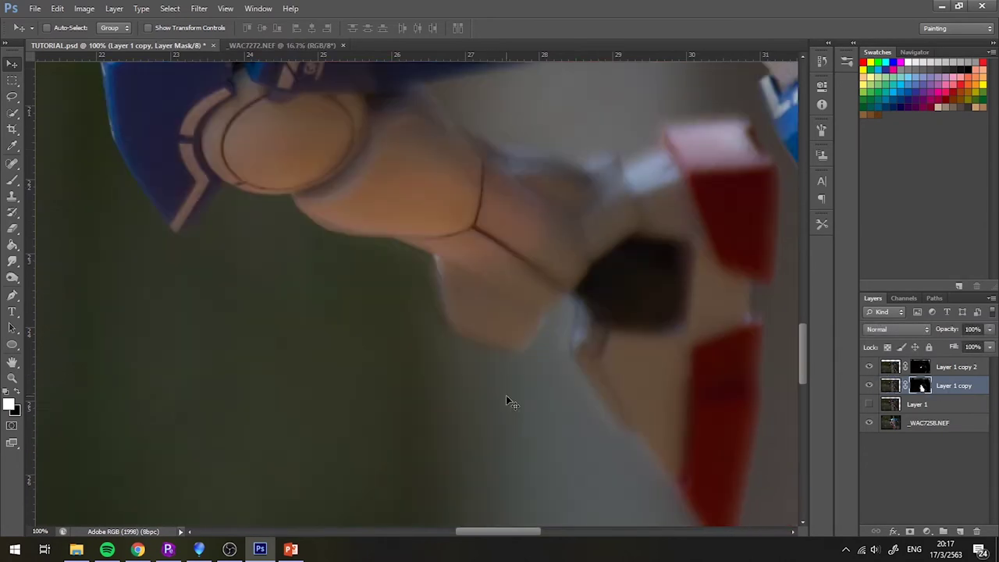
key(ctrl+plus)
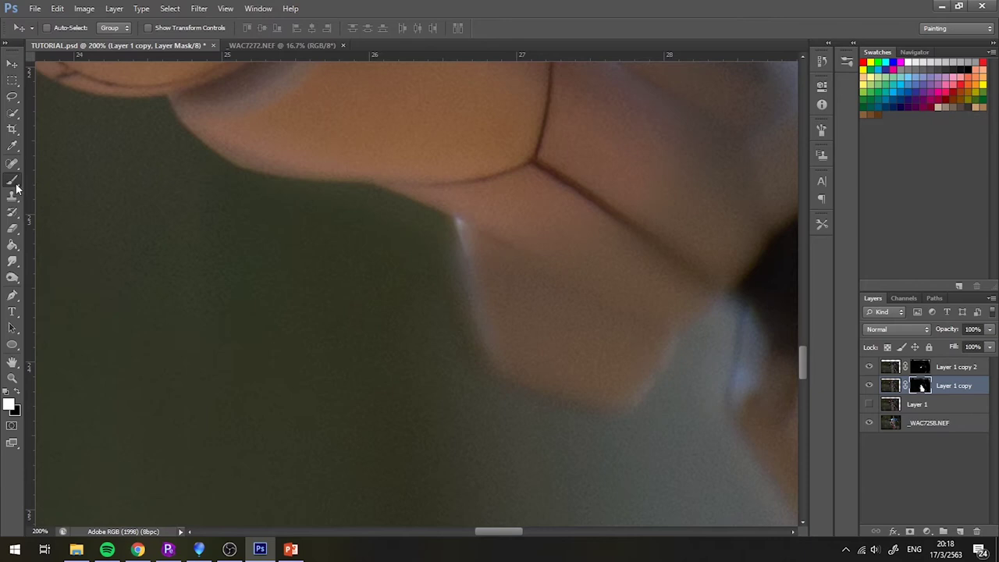
click(12, 179)
Step: Zoom in on the upper thigh edge and add a new empty Layer 2
right_click(415, 231)
key(Escape)
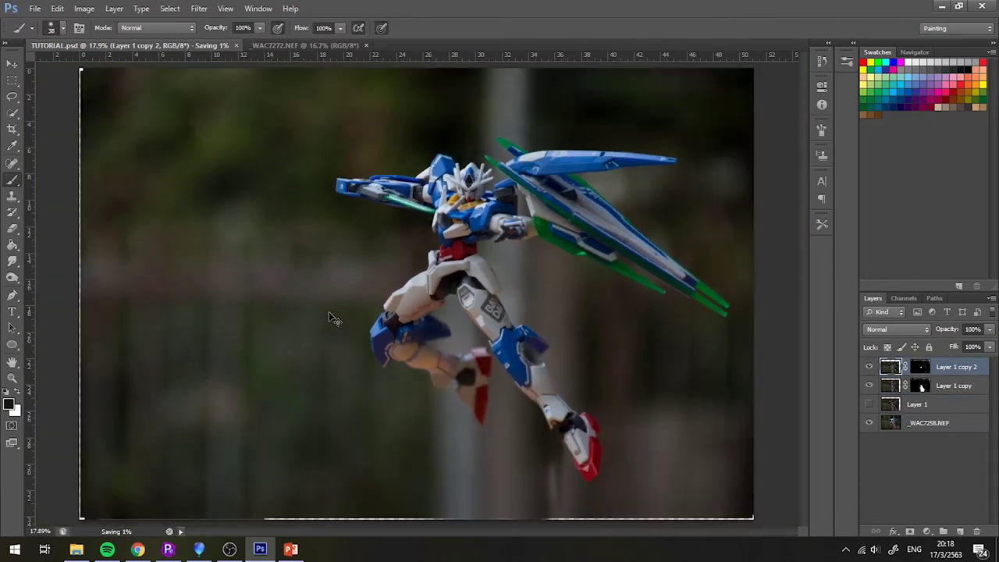
key(ctrl+plus)
key(ctrl+plus)
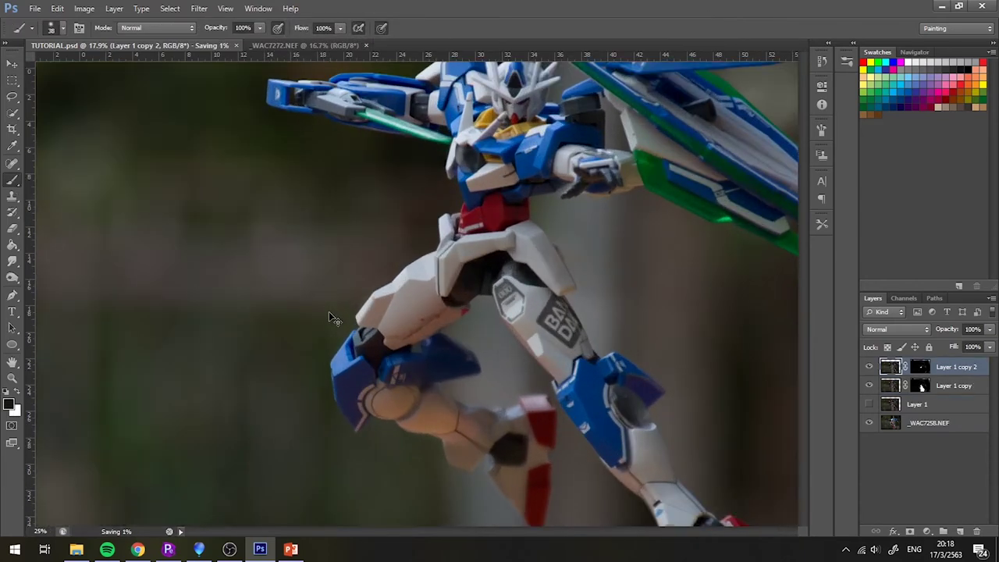
key(ctrl+plus)
key(ctrl+plus)
key(ctrl+plus)
key(ctrl+plus)
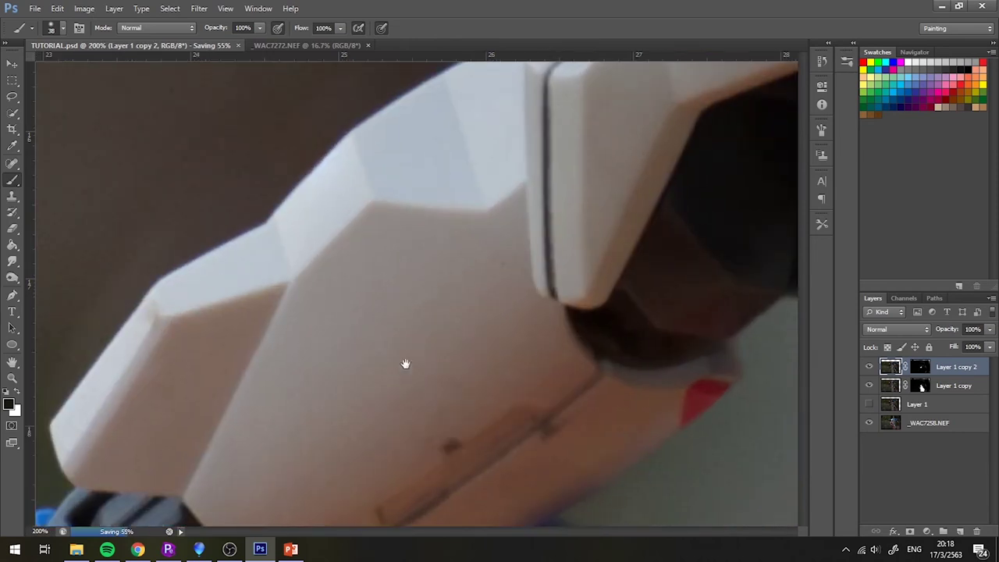
key(ctrl+plus)
key(ctrl+plus)
key(ctrl+plus)
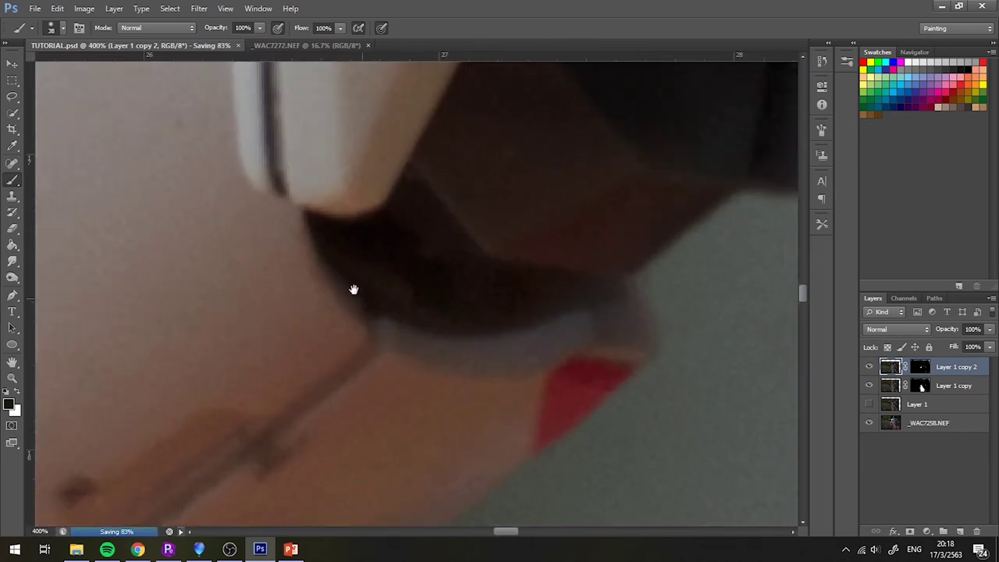
drag(367, 305, 292, 258)
click(961, 531)
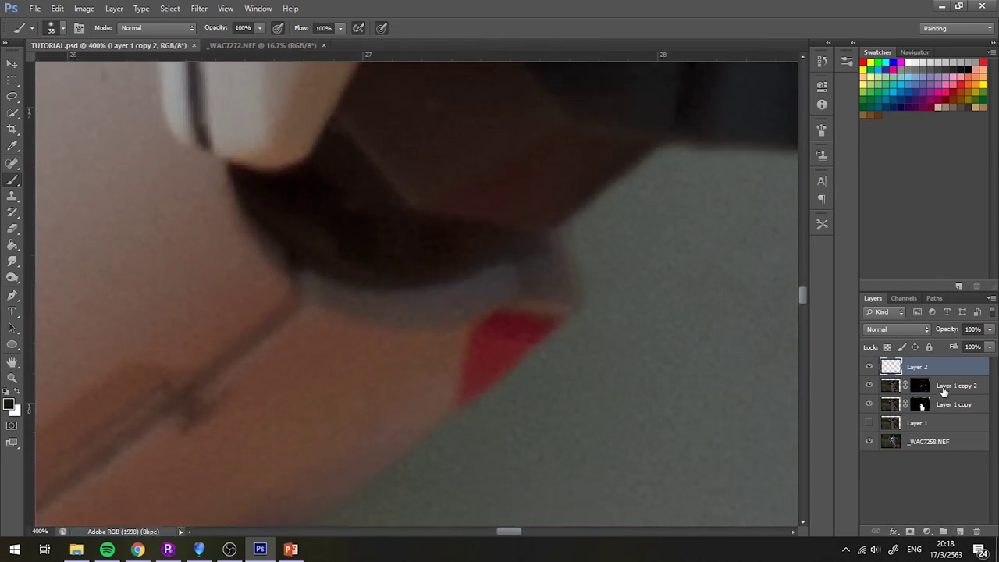
Step: Sample the skin tone beside the red patch and set the brush to 13 px
key(ctrl+plus)
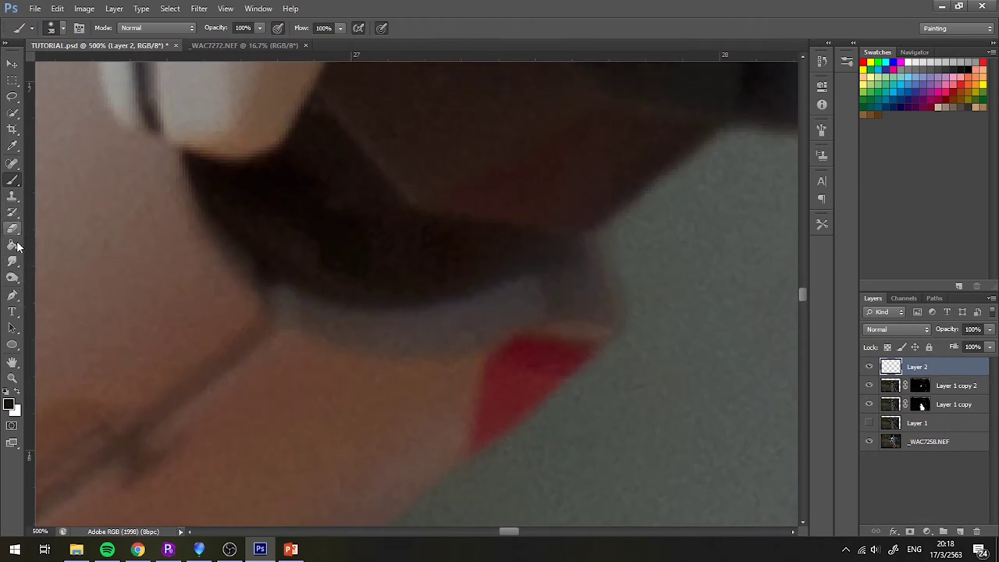
click(13, 146)
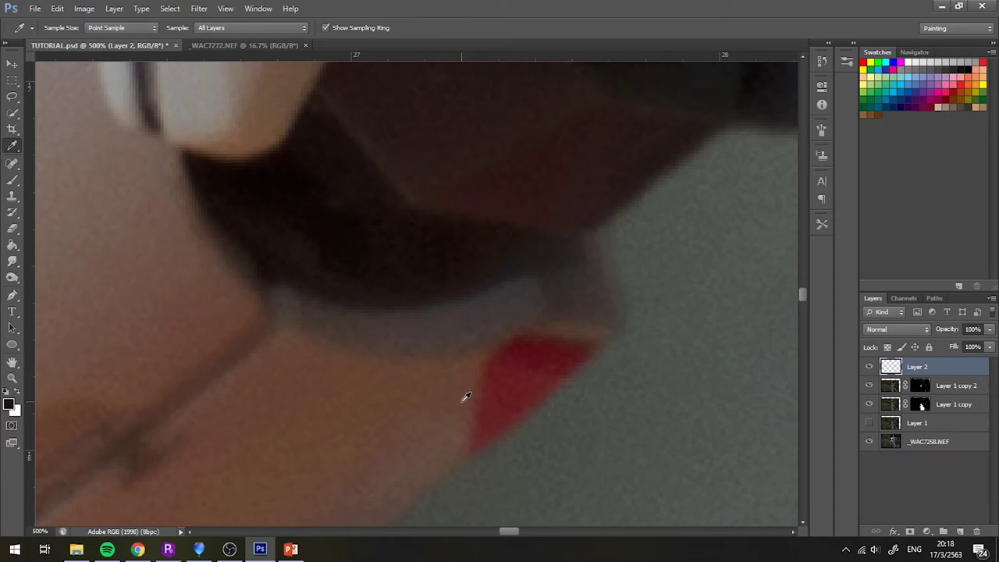
click(466, 395)
click(13, 179)
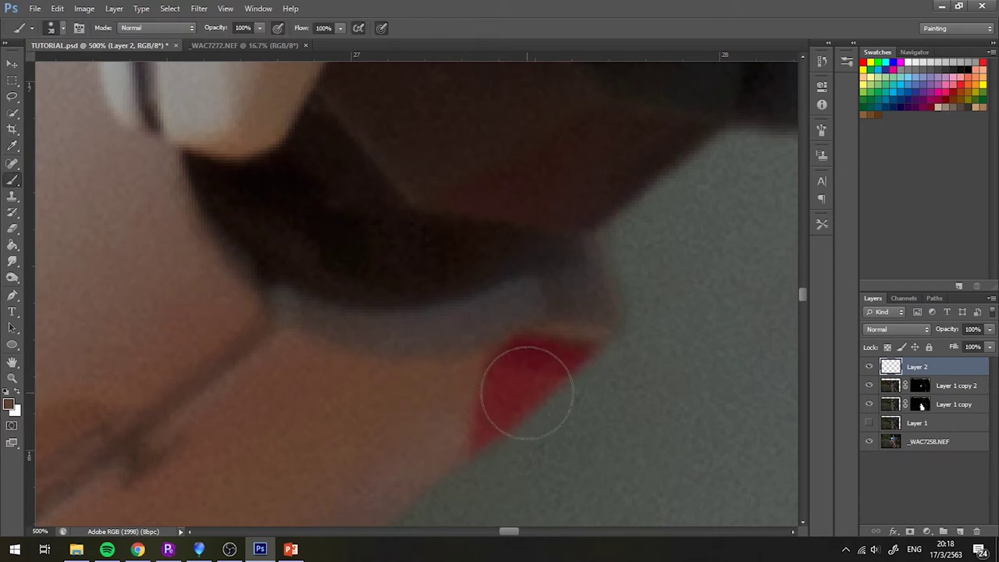
right_click(517, 400)
drag(566, 278, 551, 278)
key(Return)
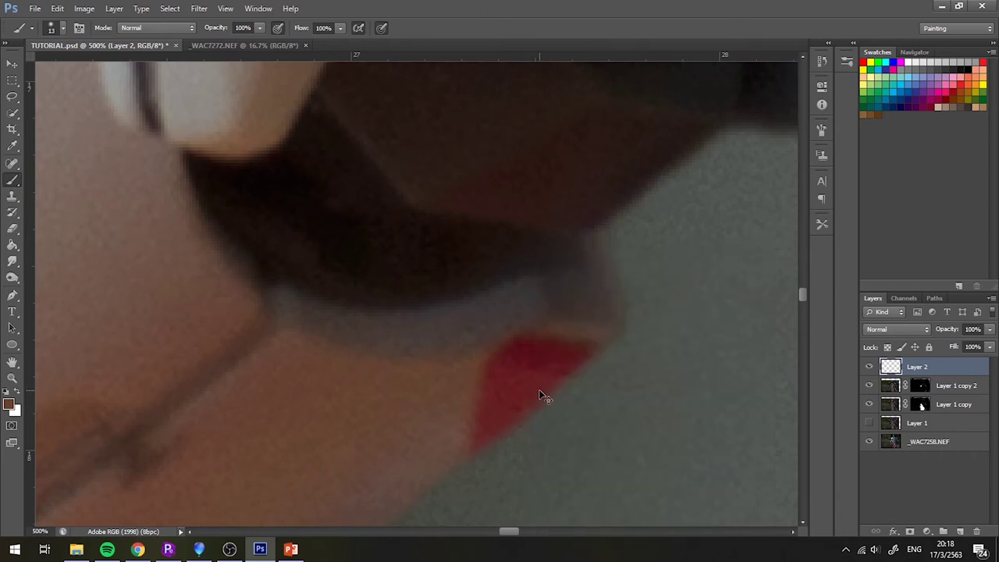
Step: Paint the sampled skin tone over the red patch on the thigh on Layer 2
key(ctrl+plus)
key(ctrl+minus)
mouse_move(575, 352)
mouse_down()
mouse_move(515, 352)
mouse_move(526, 399)
mouse_up()
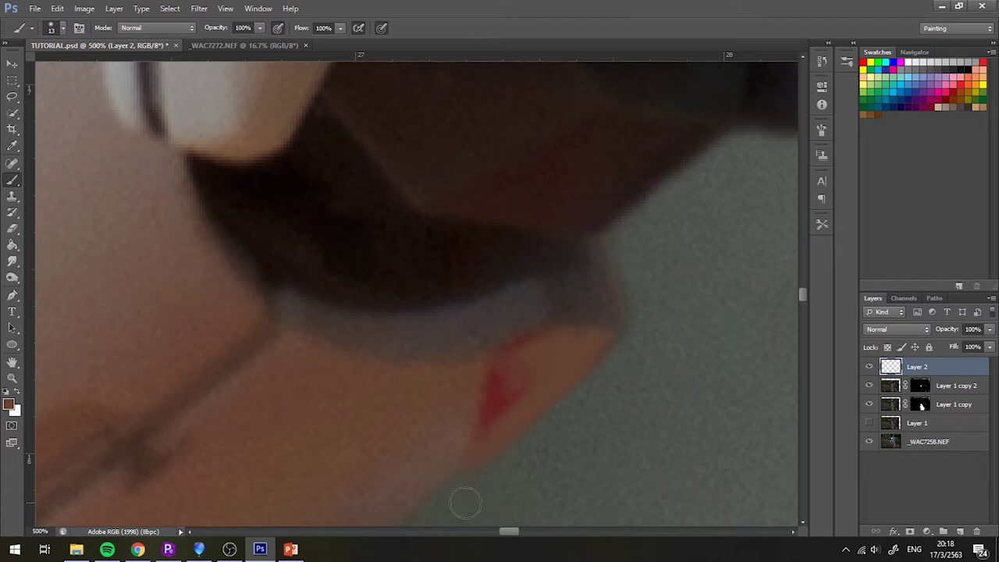
drag(499, 429, 508, 456)
alt+click(458, 428)
mouse_move(516, 383)
mouse_down()
mouse_move(484, 429)
mouse_move(526, 346)
mouse_up()
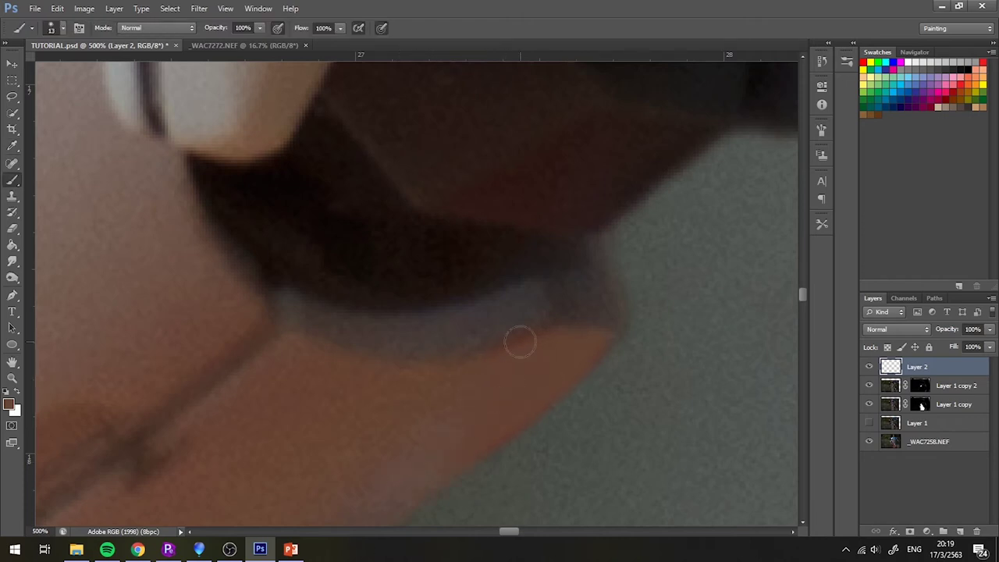
drag(486, 375, 547, 335)
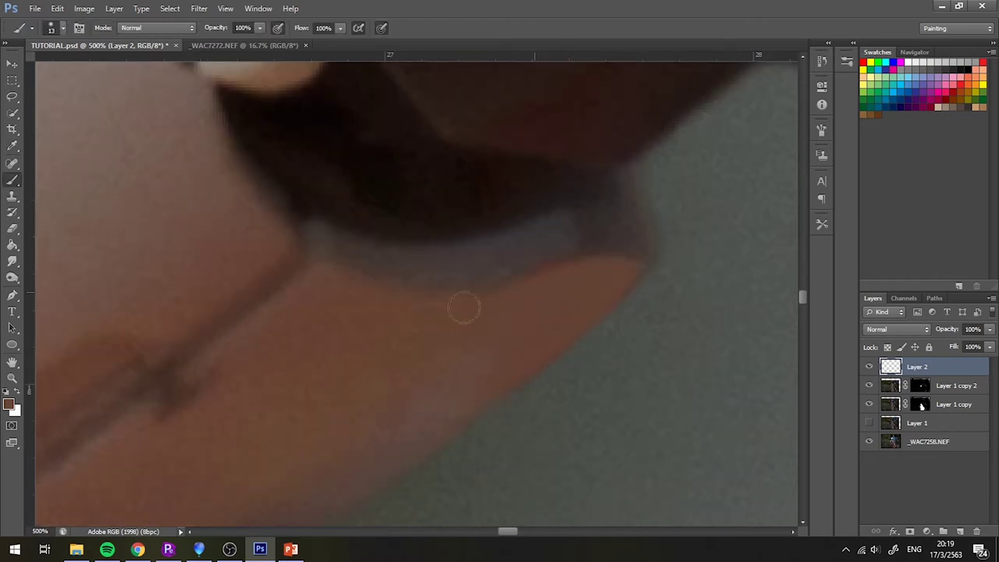
Step: Fit the whole image on screen and save TUTORIAL.psd
key(ctrl+0)
key(ctrl+s)
scroll(408, 258, up, 3)
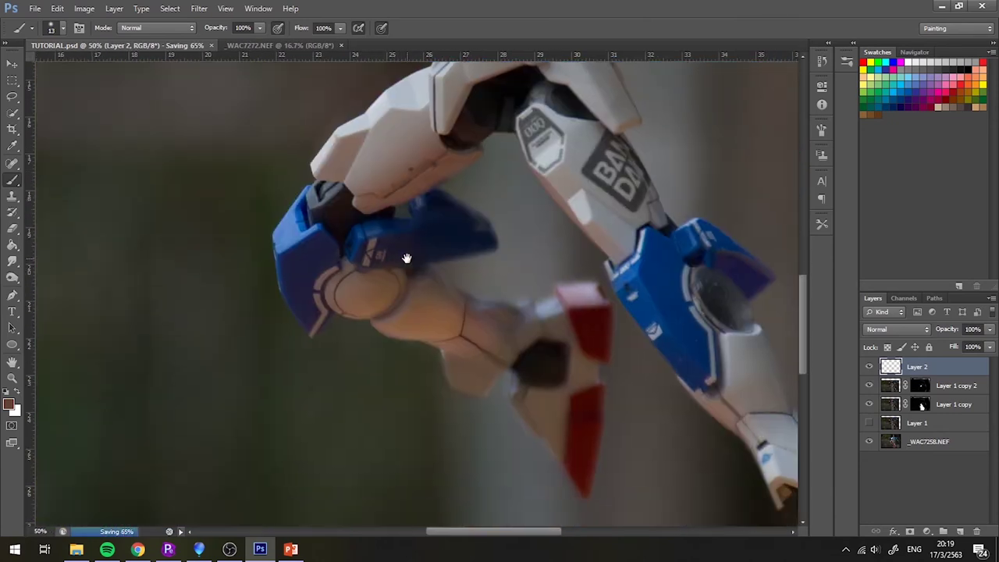
scroll(484, 312, up, 2)
scroll(395, 259, down, 3)
scroll(357, 138, up, 1)
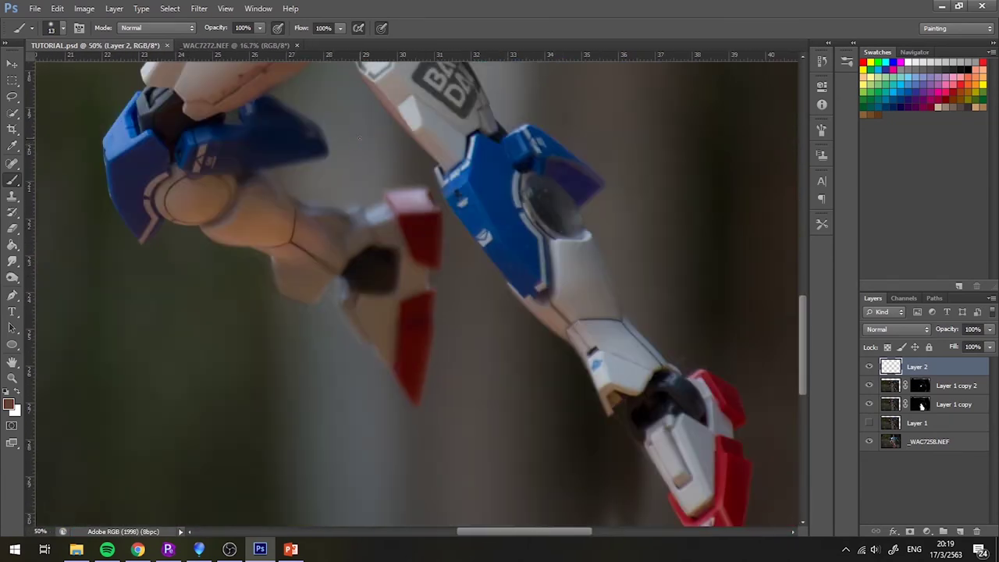
scroll(487, 224, up, 2)
right_click(522, 377)
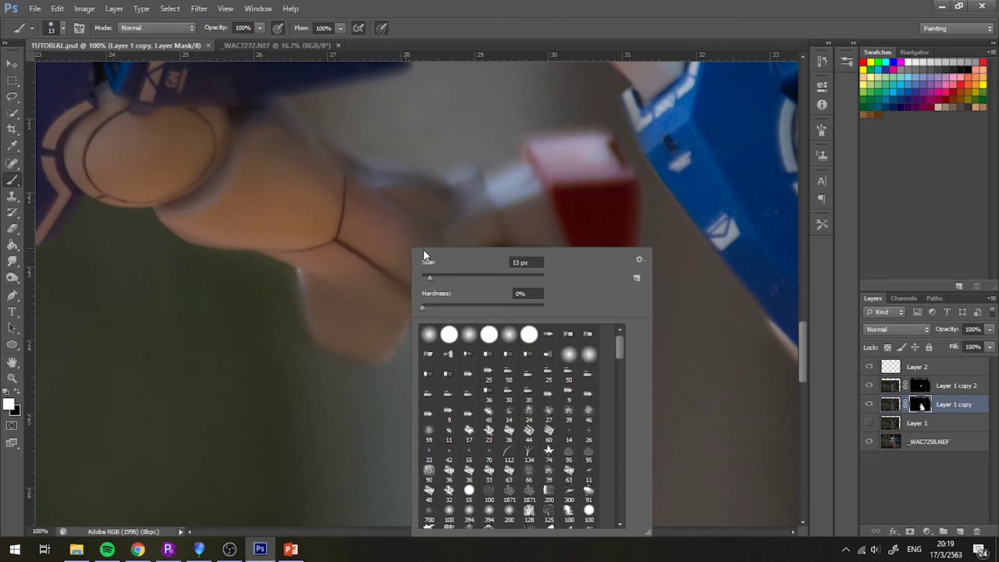
key(Return)
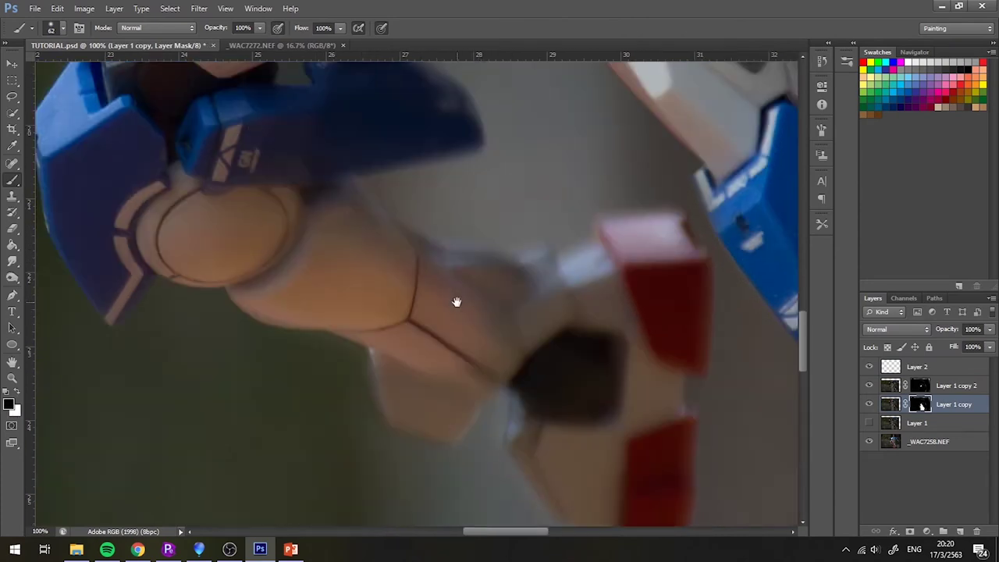
drag(388, 215, 512, 332)
key(ctrl+0)
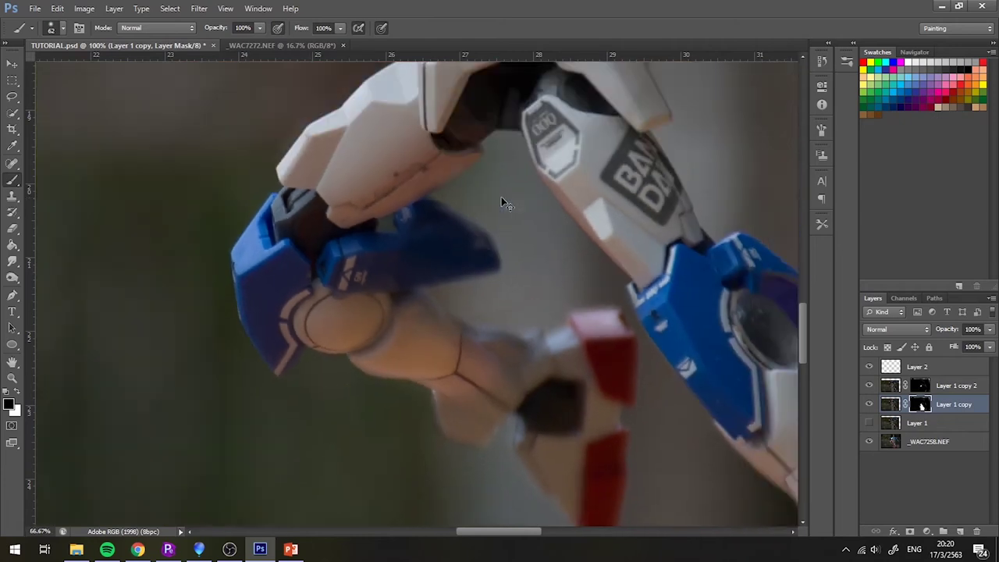
key(ctrl+s)
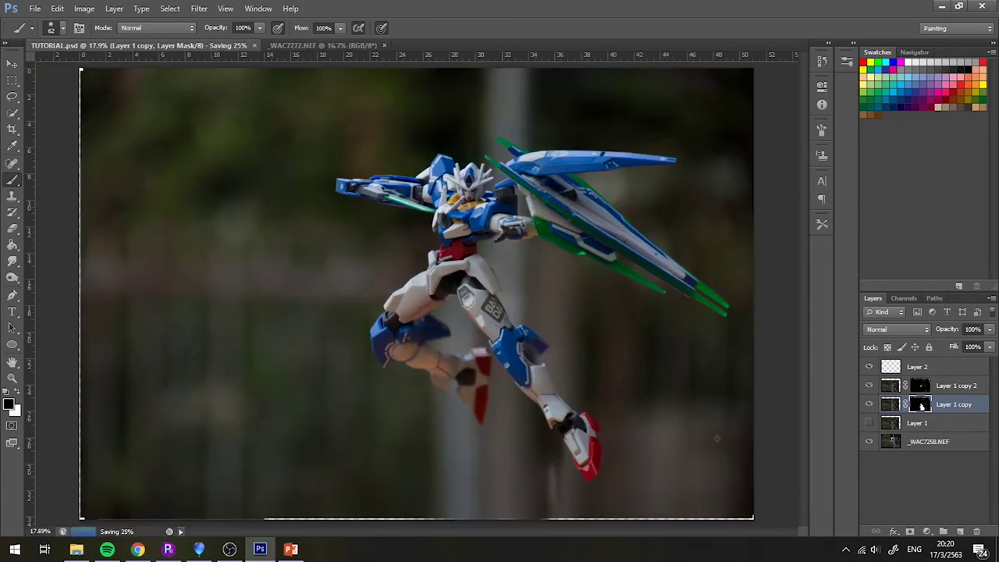
scroll(678, 309, up, 2)
scroll(678, 309, up, 2)
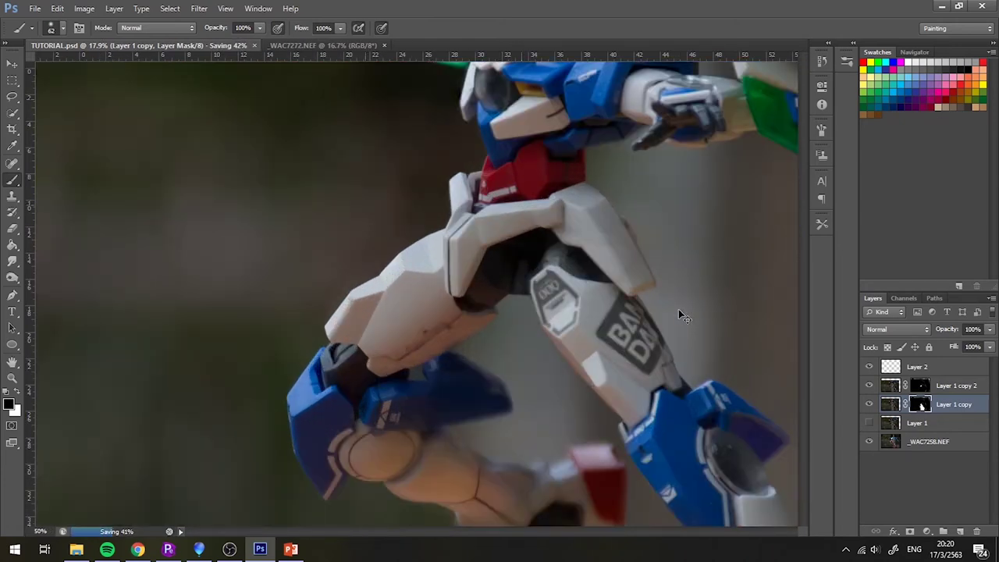
scroll(678, 310, up, 3)
drag(661, 413, 553, 373)
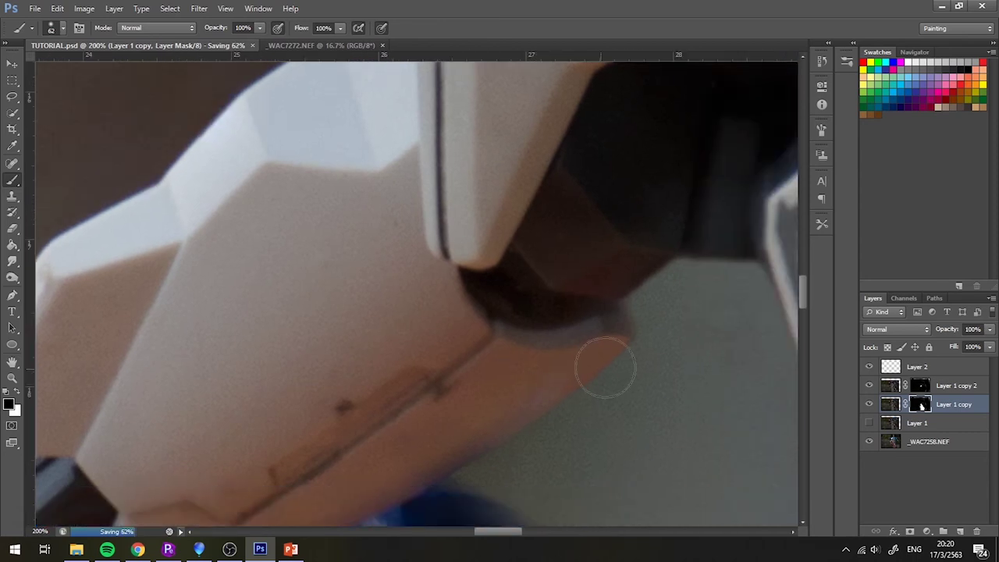
key(v)
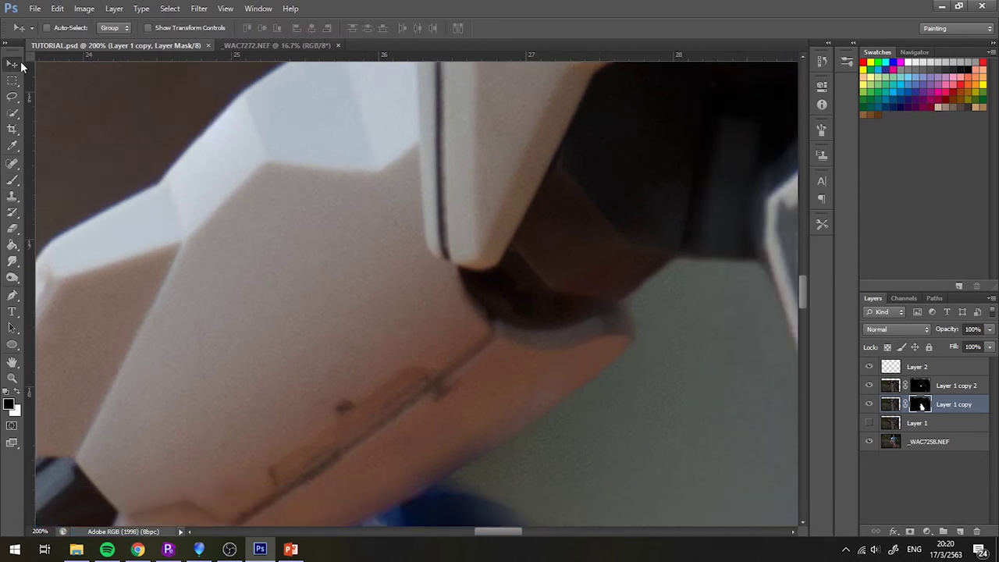
key(ctrl+plus)
drag(227, 490, 120, 310)
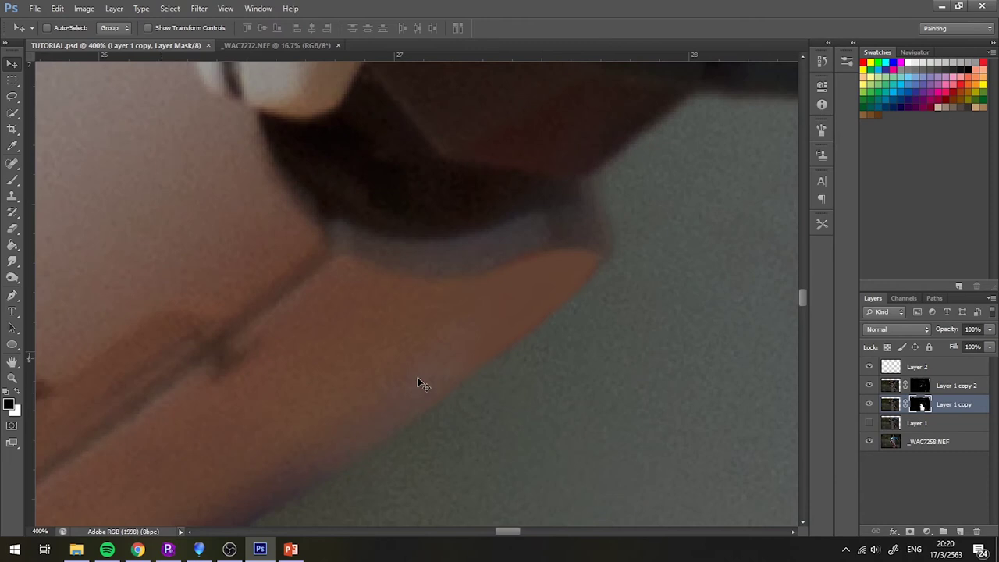
click(943, 371)
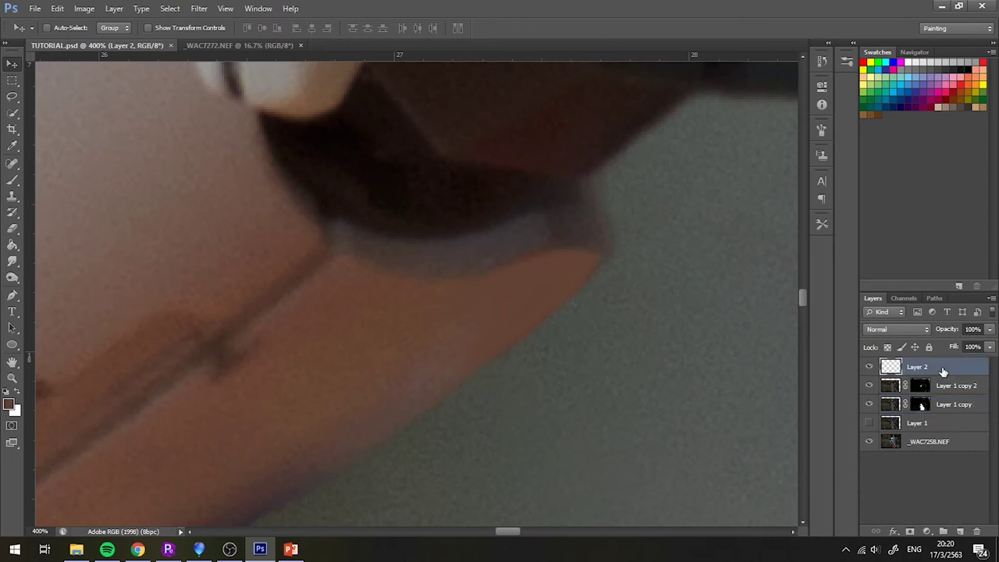
Step: Apply 1% Gaussian Add Noise to Layer 2's painted patch, then save TUTORIAL.psd
click(199, 8)
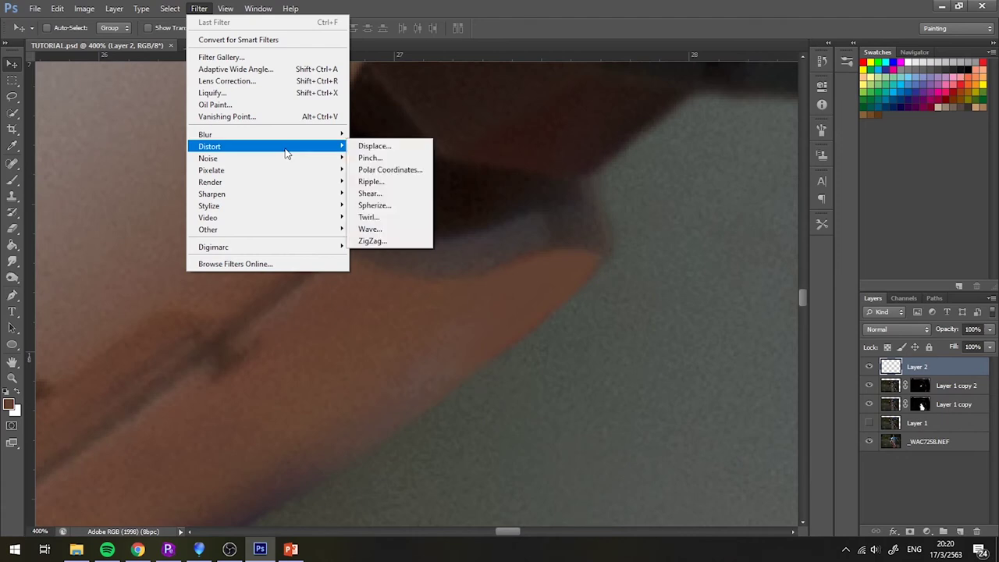
mouse_move(234, 157)
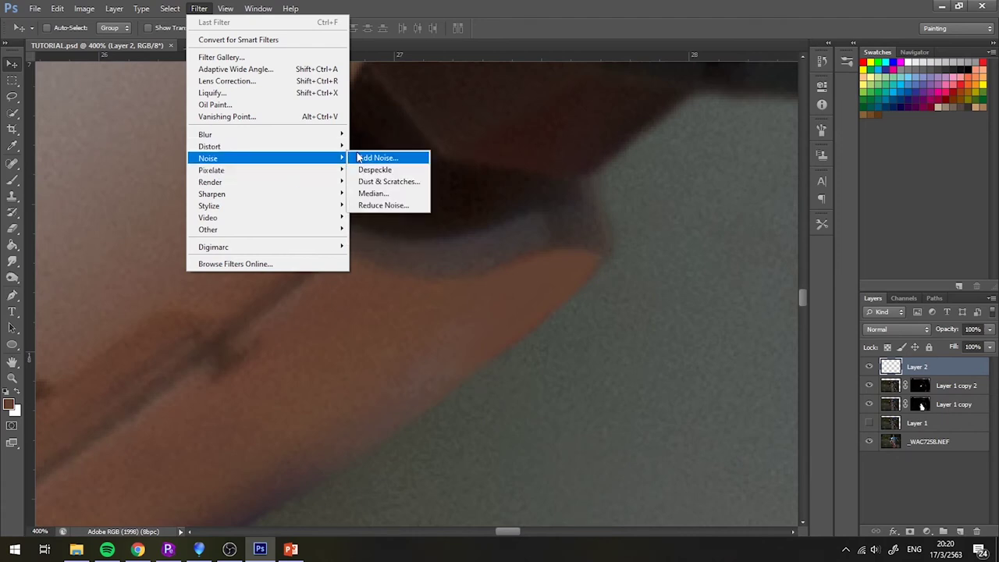
click(358, 158)
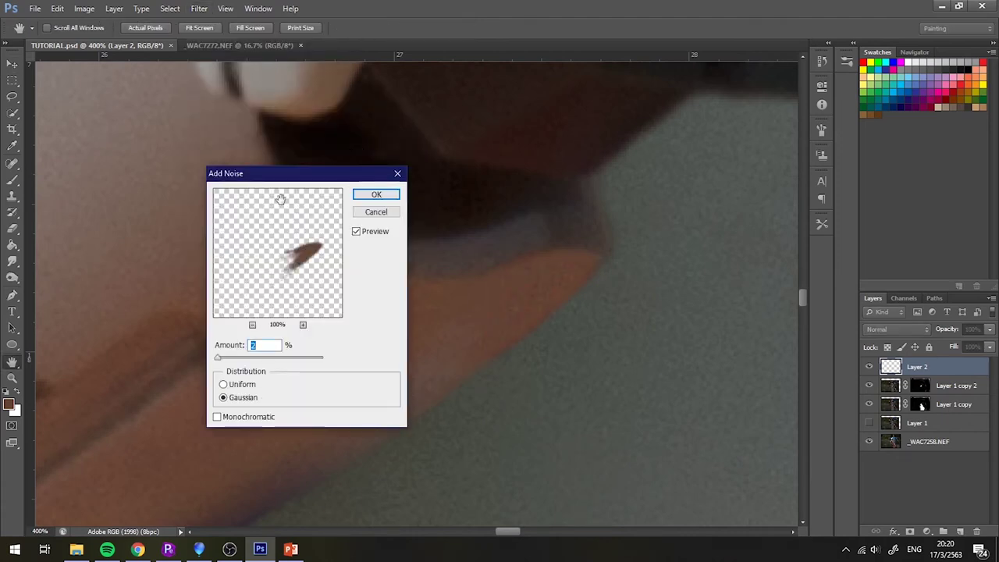
drag(302, 181, 224, 199)
text(1)
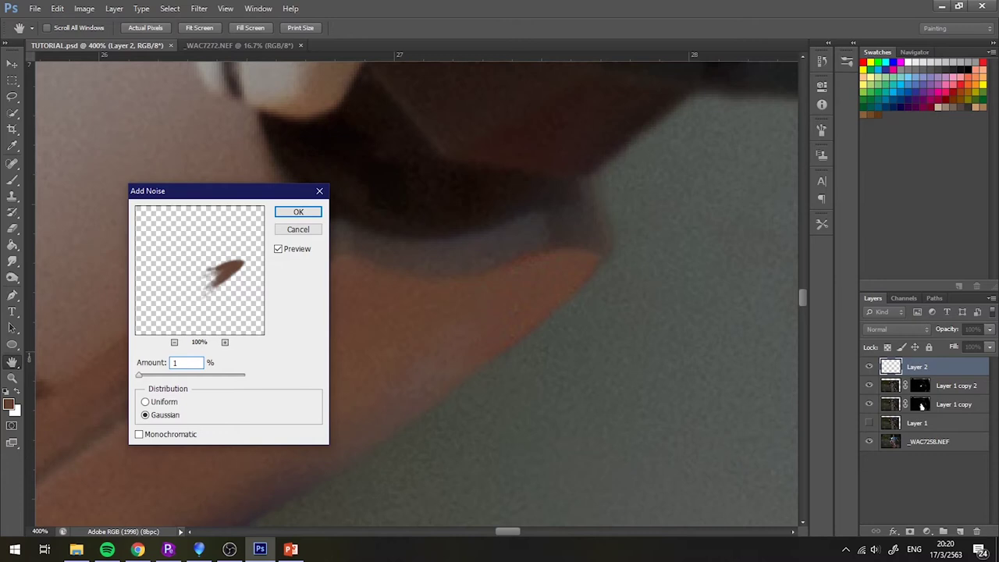
key(Return)
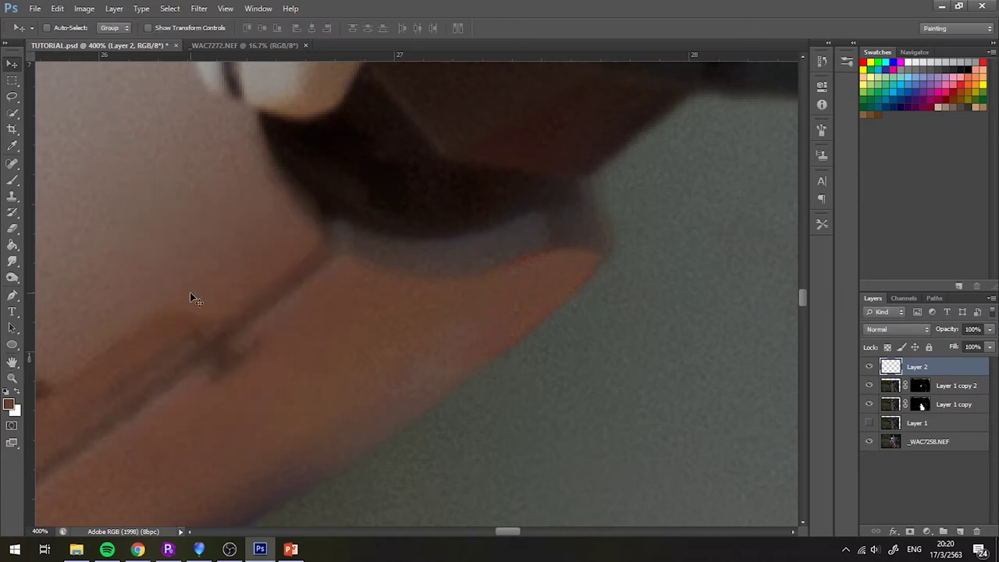
key(ctrl+0)
key(ctrl+s)
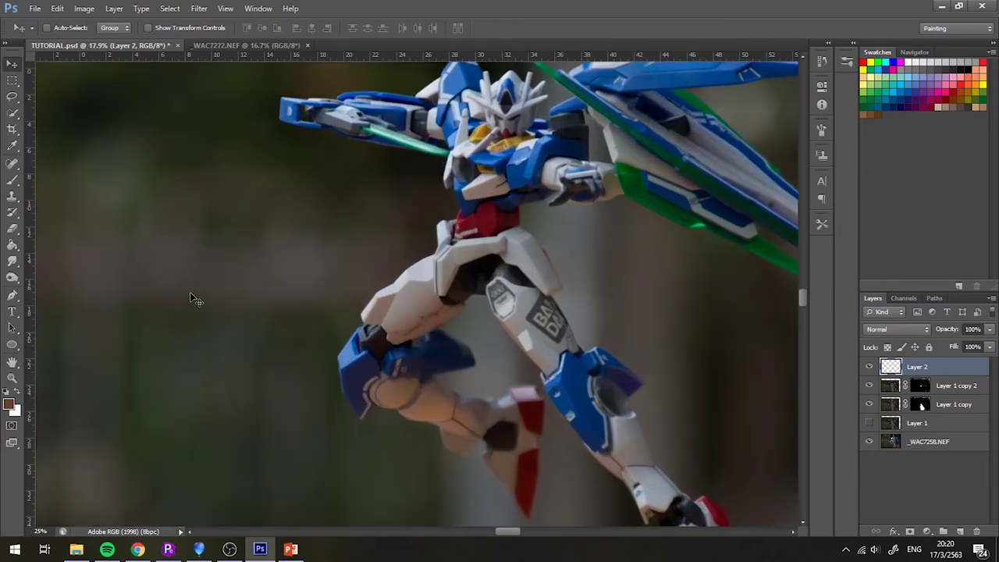
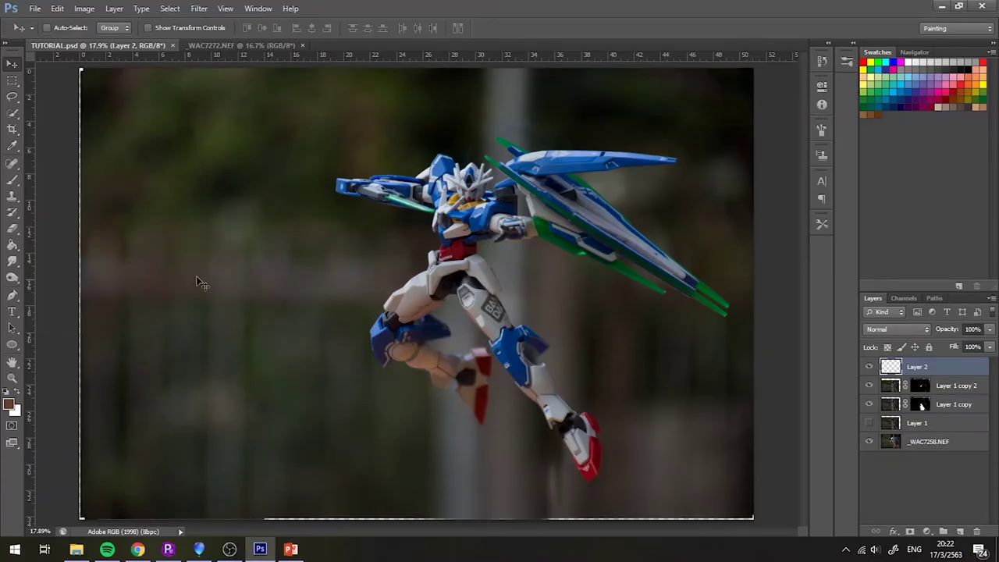
Step: Set the Crop tool to a 16 x 9 ratio in landscape orientation
click(12, 129)
click(139, 29)
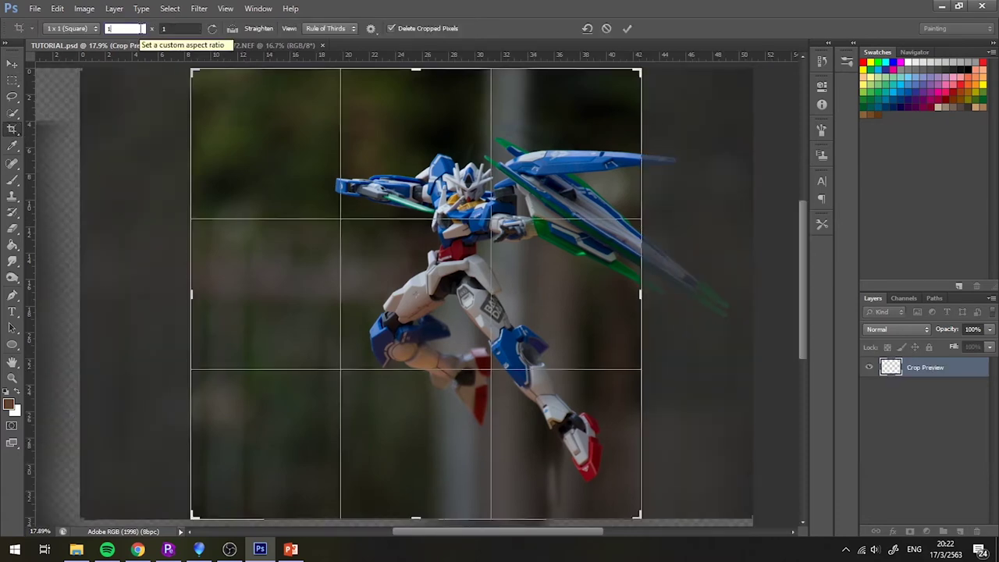
text(16)
click(175, 28)
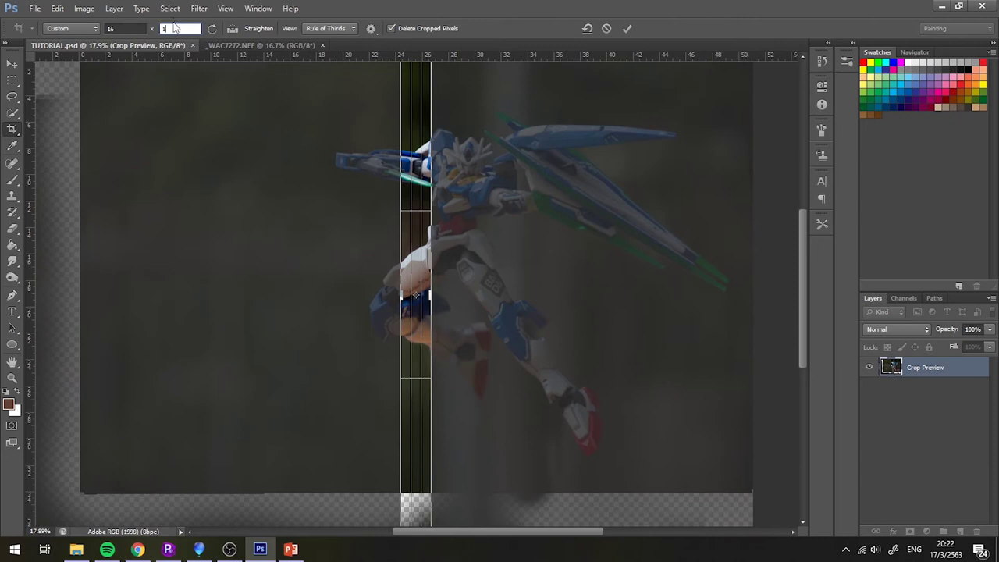
text(9)
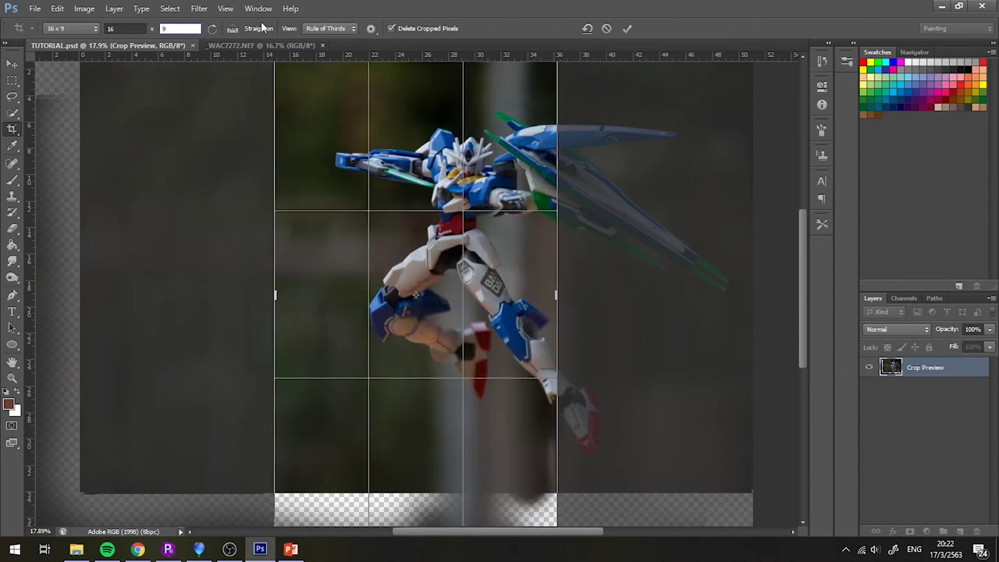
click(212, 28)
Step: Fit the crop frame around the figure and blades, commit it, and fit to window
drag(488, 269, 485, 278)
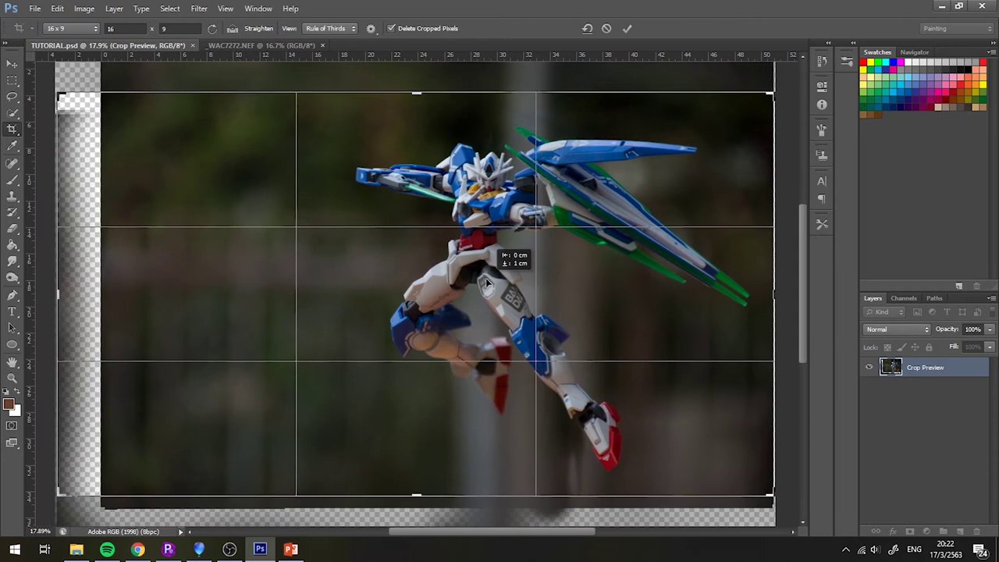
drag(59, 493, 83, 481)
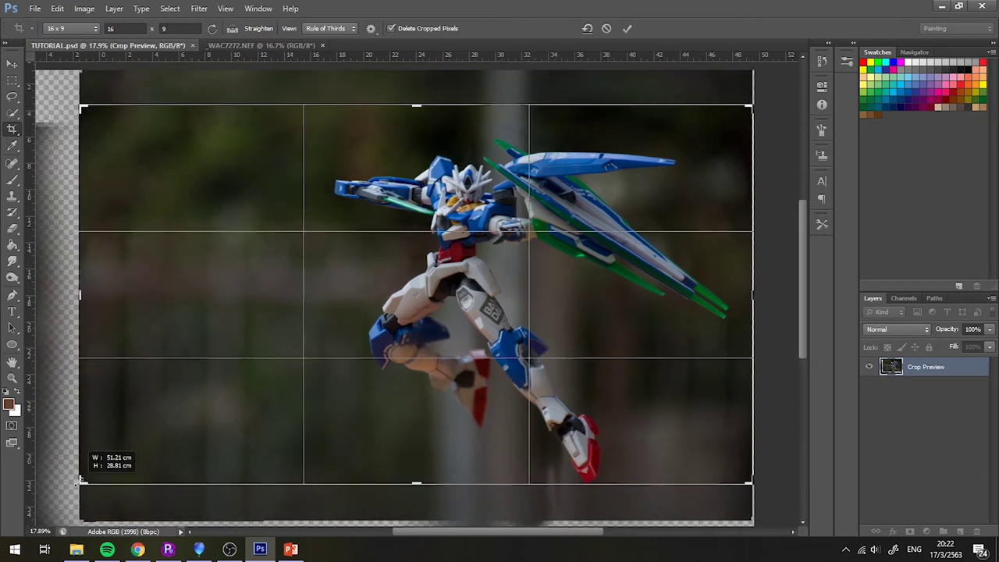
drag(285, 381, 297, 383)
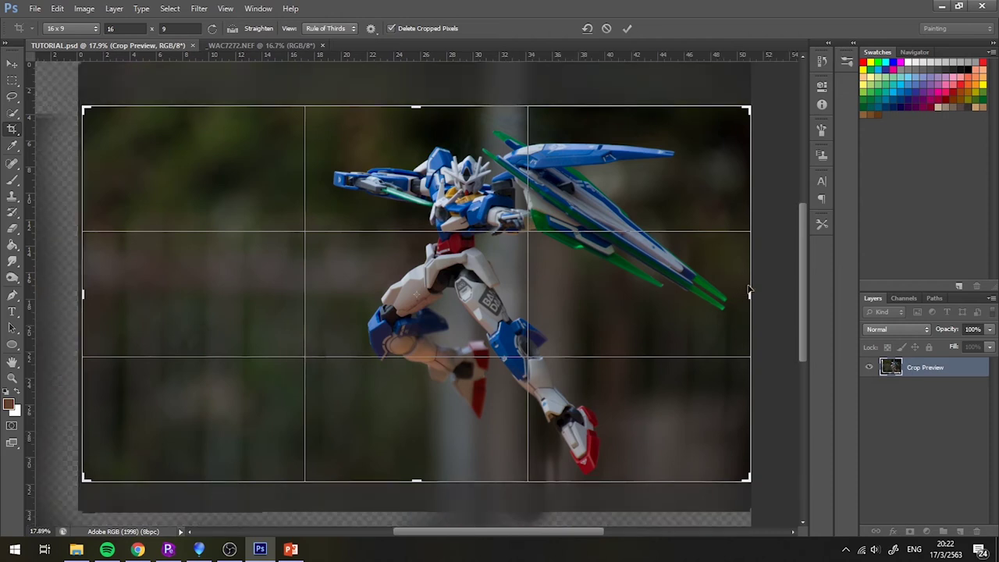
drag(747, 295, 747, 296)
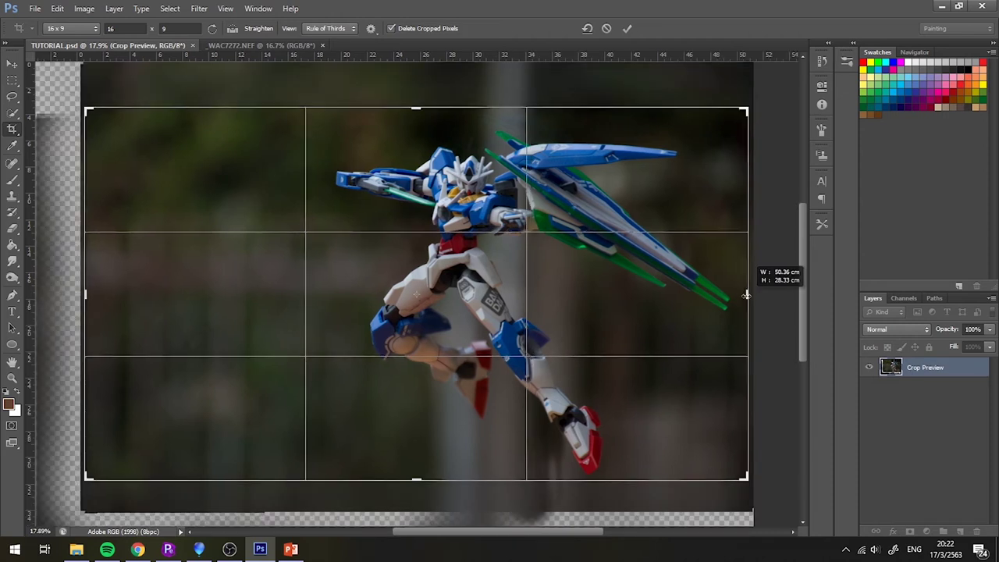
drag(691, 318, 694, 316)
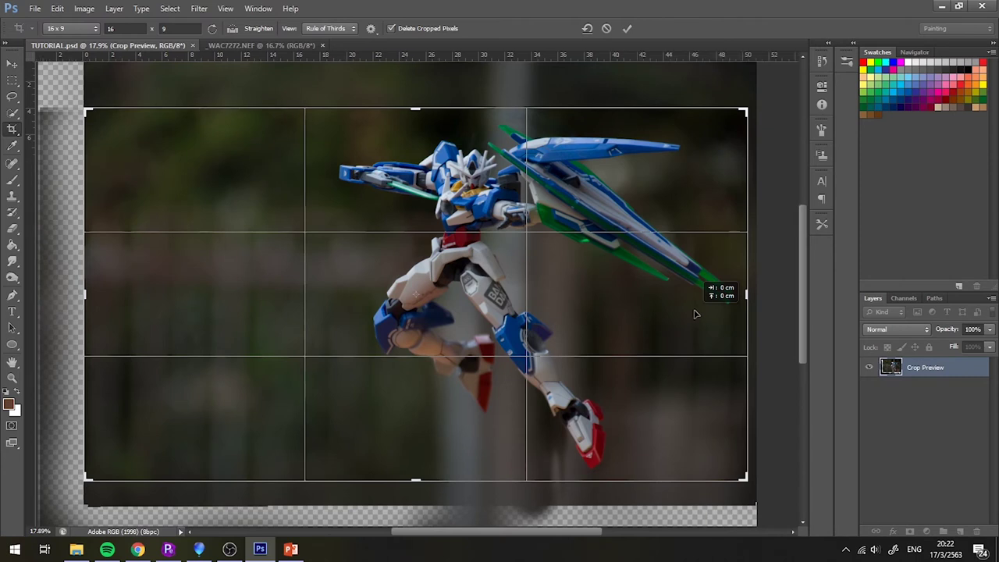
drag(694, 315, 697, 314)
drag(650, 269, 652, 273)
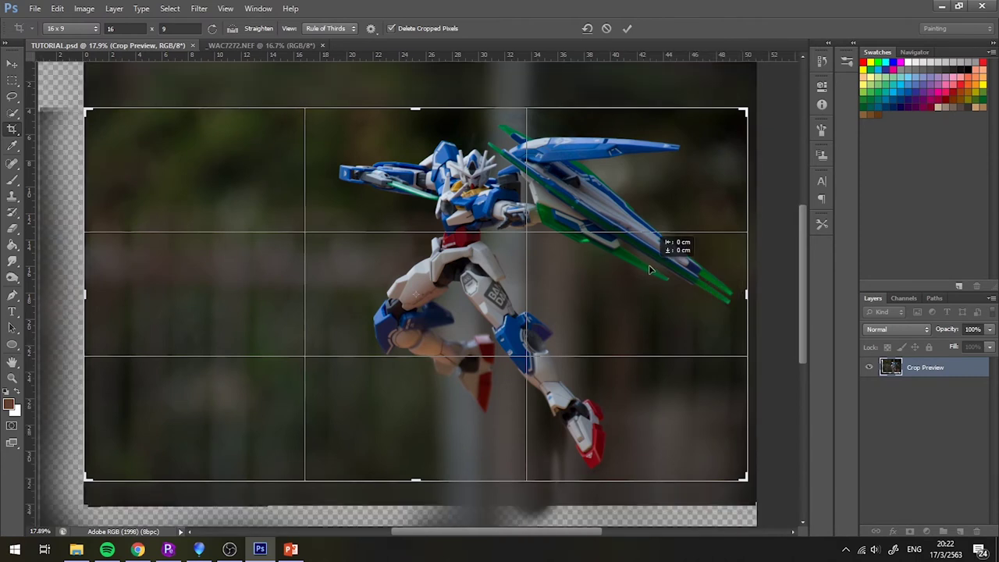
click(627, 28)
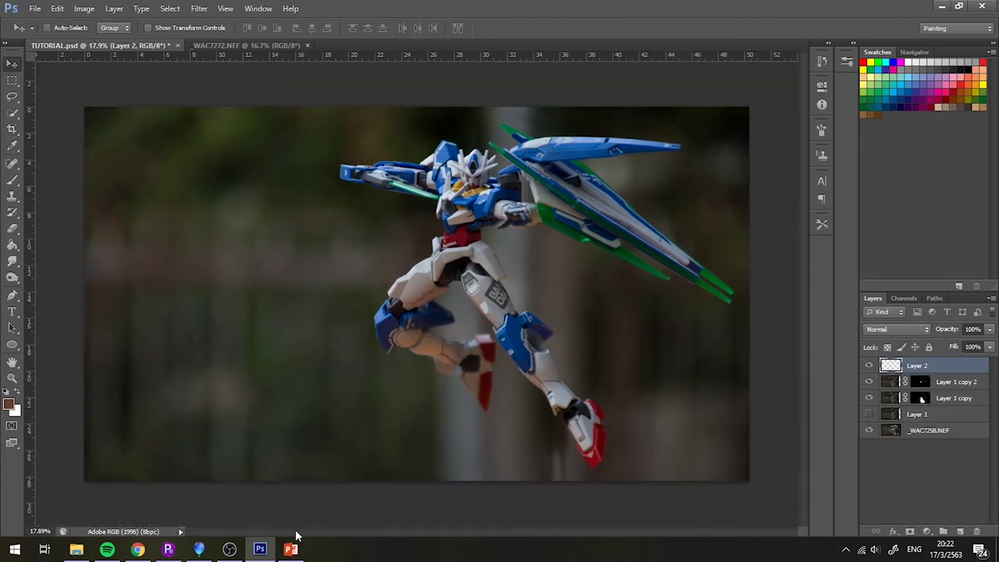
key(ctrl+0)
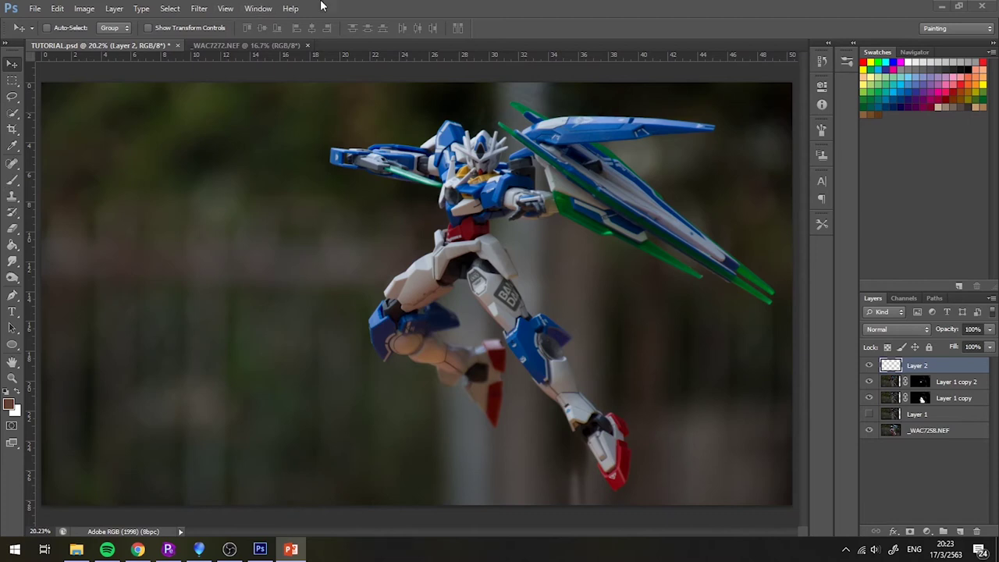
Step: Take the Spot Healing Brush and zoom in to 200% on the white armour plate
click(13, 165)
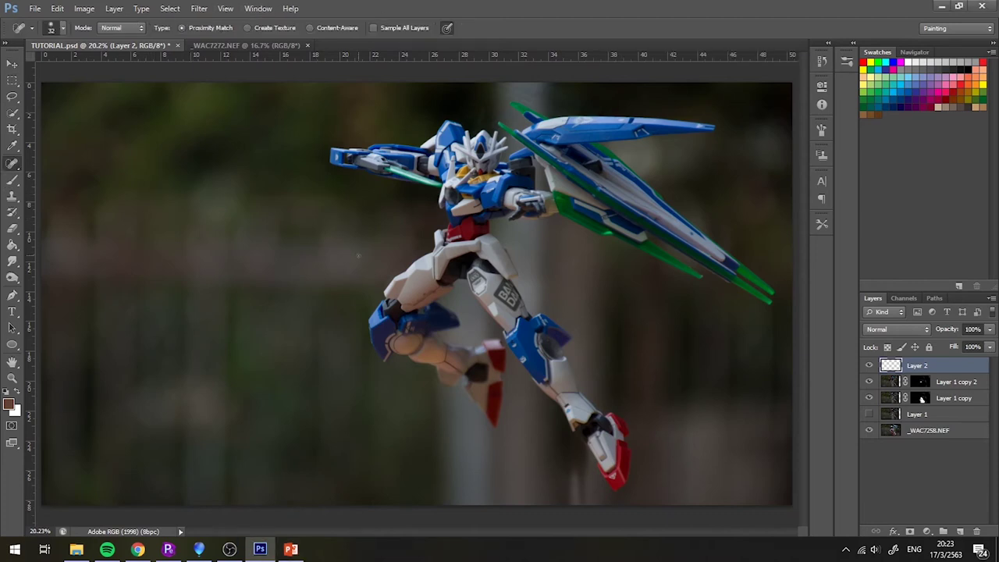
scroll(358, 255, up, 1)
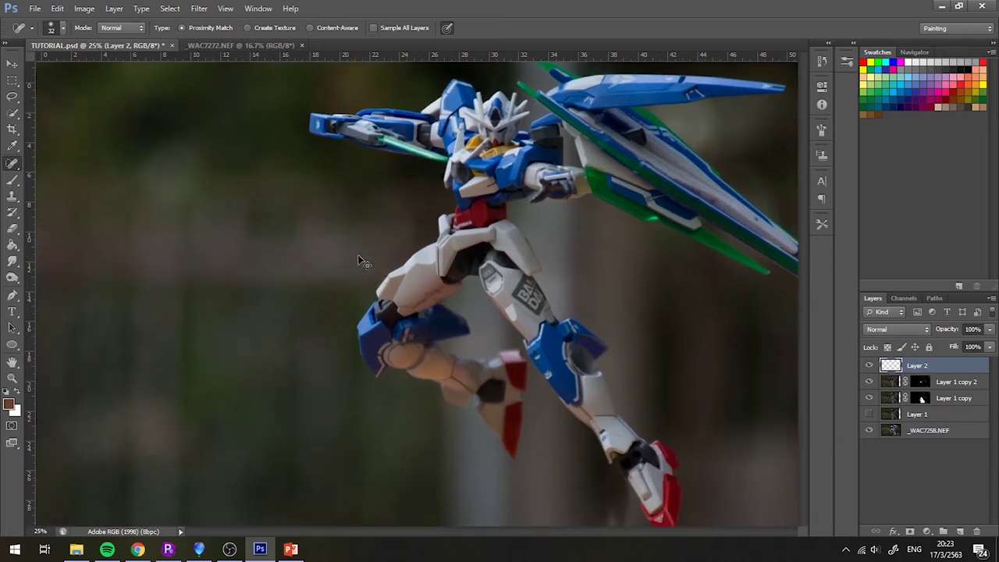
scroll(357, 254, up, 2)
scroll(358, 254, up, 1)
scroll(357, 255, up, 2)
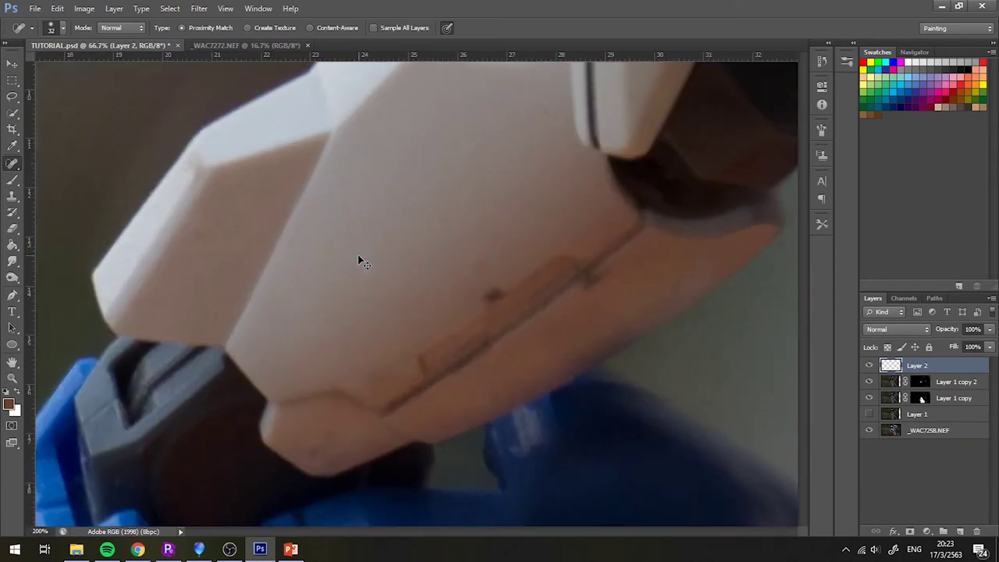
Step: Heal the dark mark on the white hip armour, then select Layer 1 copy 2
click(491, 299)
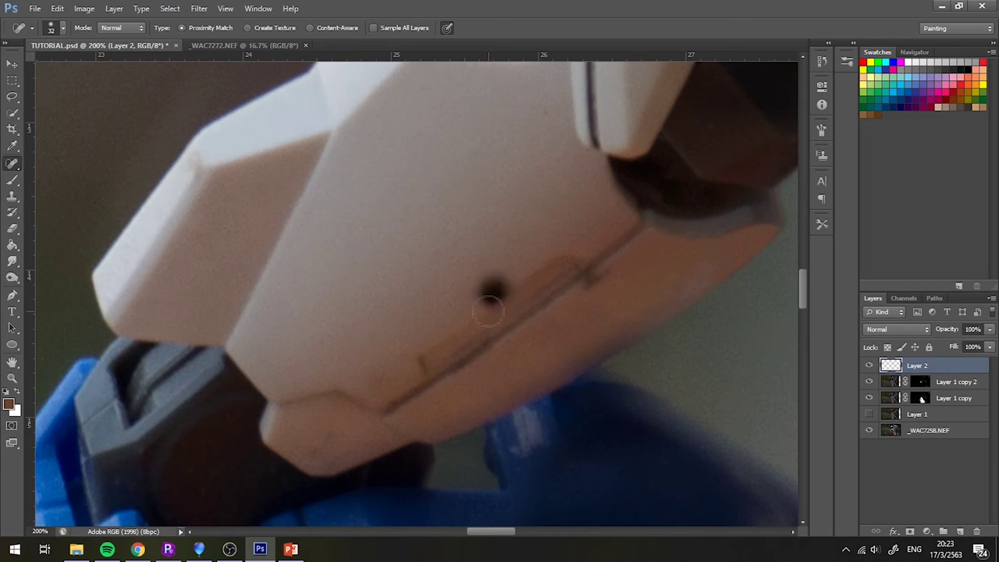
click(491, 298)
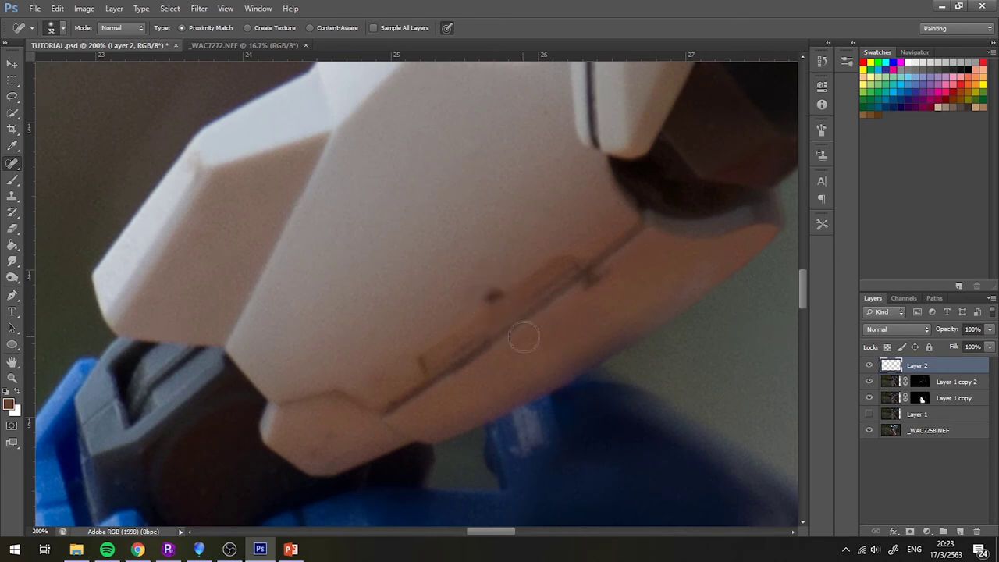
click(953, 386)
click(919, 416)
Step: Merge Layer 1 copy with Layer 1 copy 2 and delete Layer 1
click(943, 437)
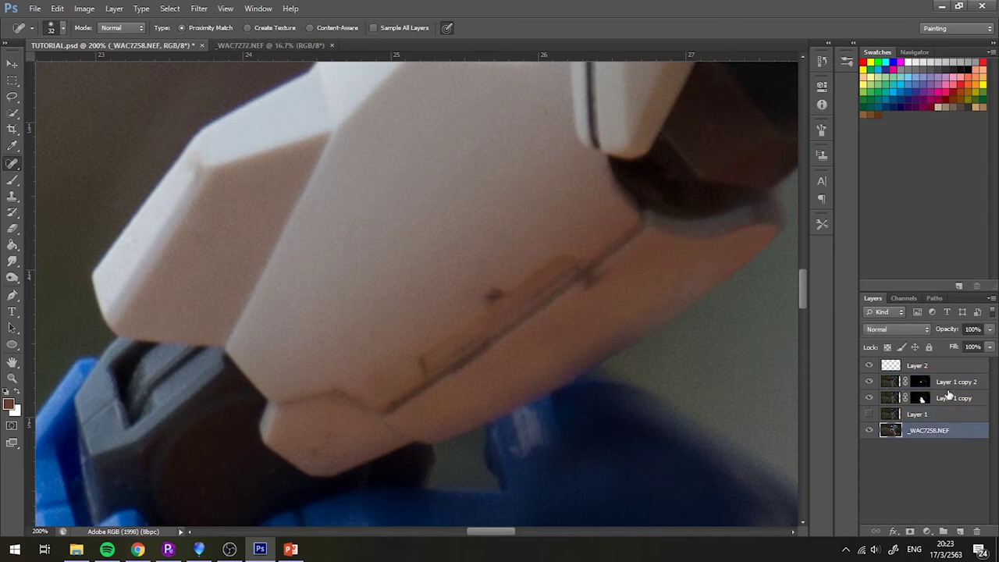
click(950, 383)
shift+click(951, 400)
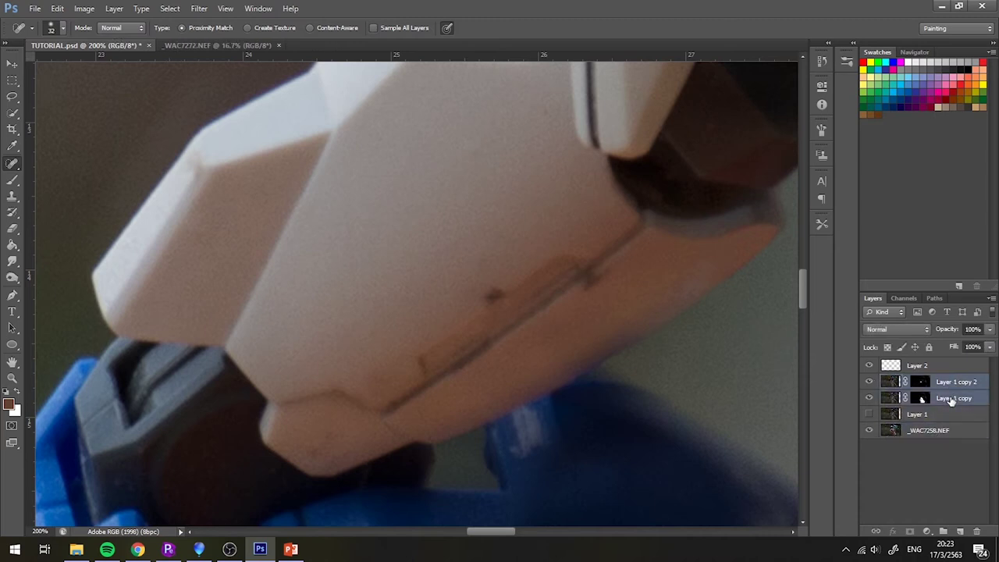
right_click(951, 400)
click(882, 388)
click(927, 396)
key(Delete)
click(935, 387)
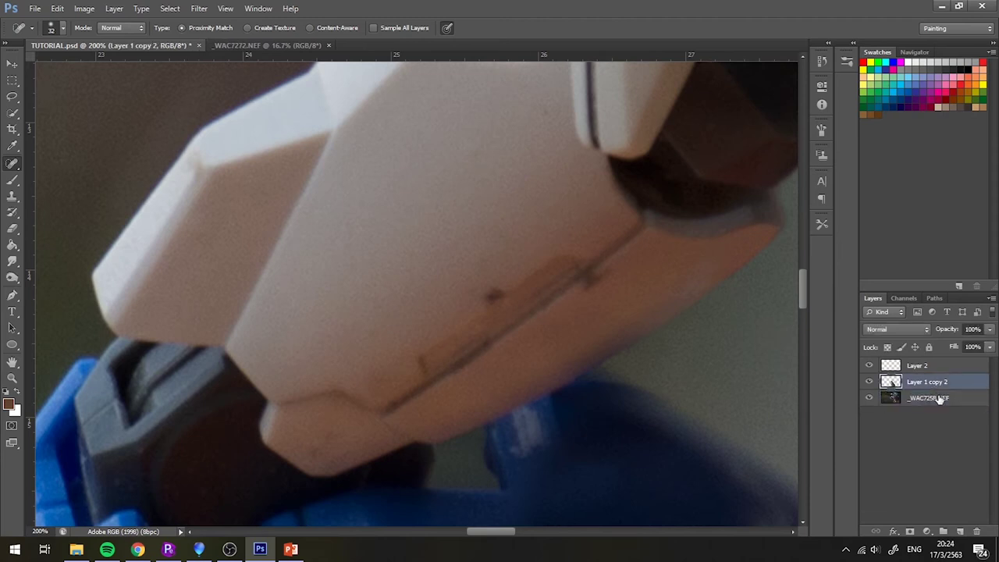
Step: Select the _WAC7258.NEF layer and toggle its visibility to check its content
click(936, 400)
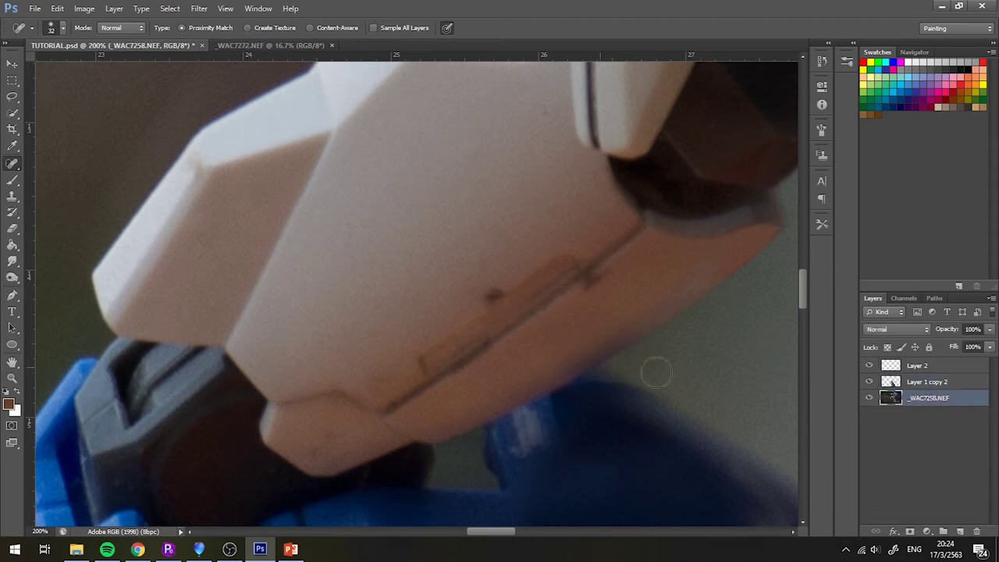
click(869, 398)
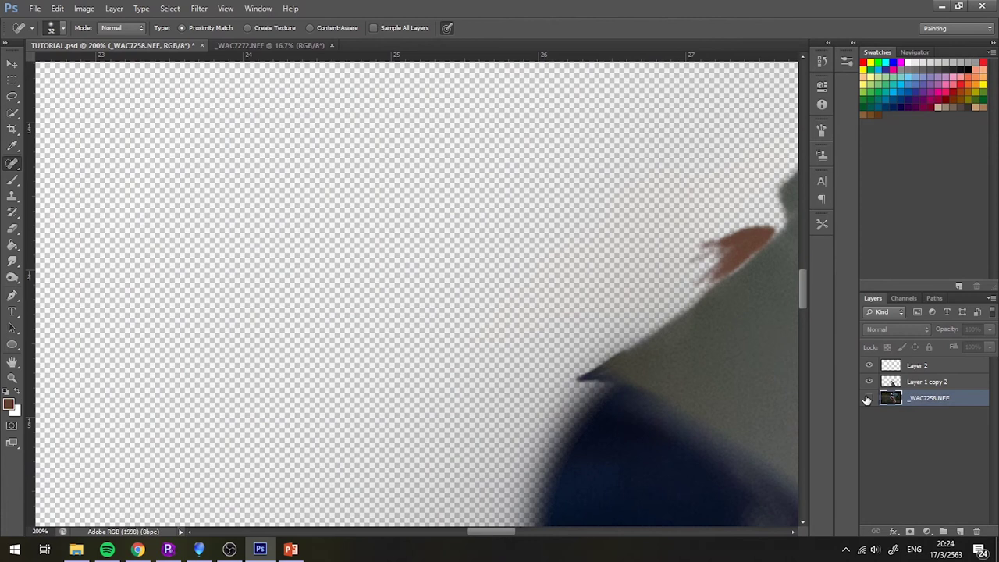
click(869, 398)
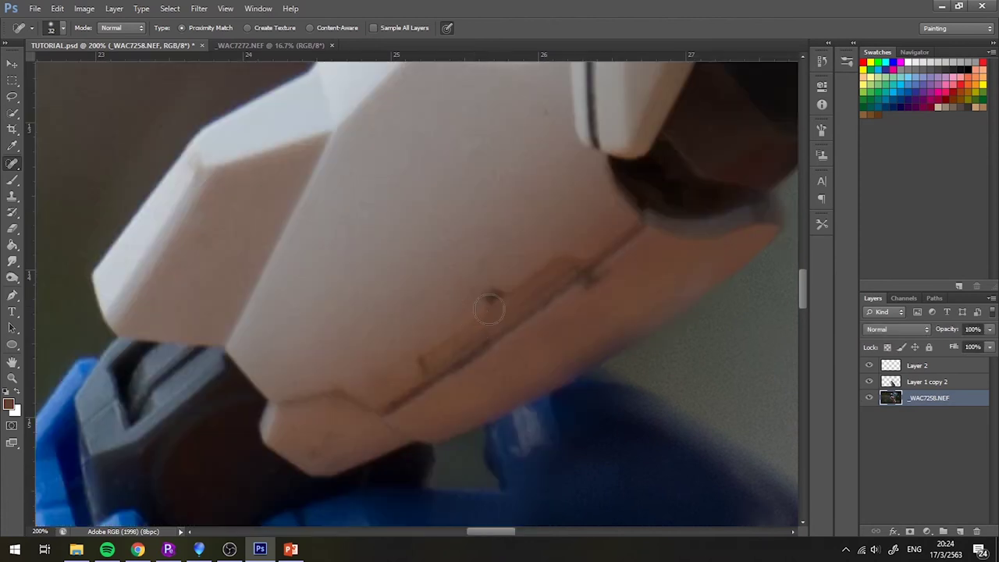
click(938, 405)
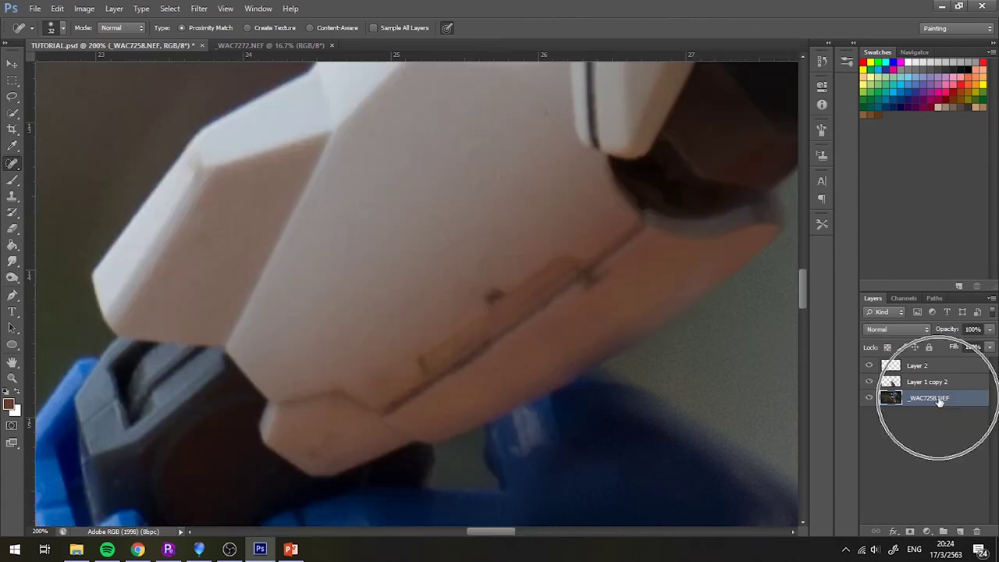
Step: Spot-heal the four dark marks along the white armour plate's seam
click(14, 167)
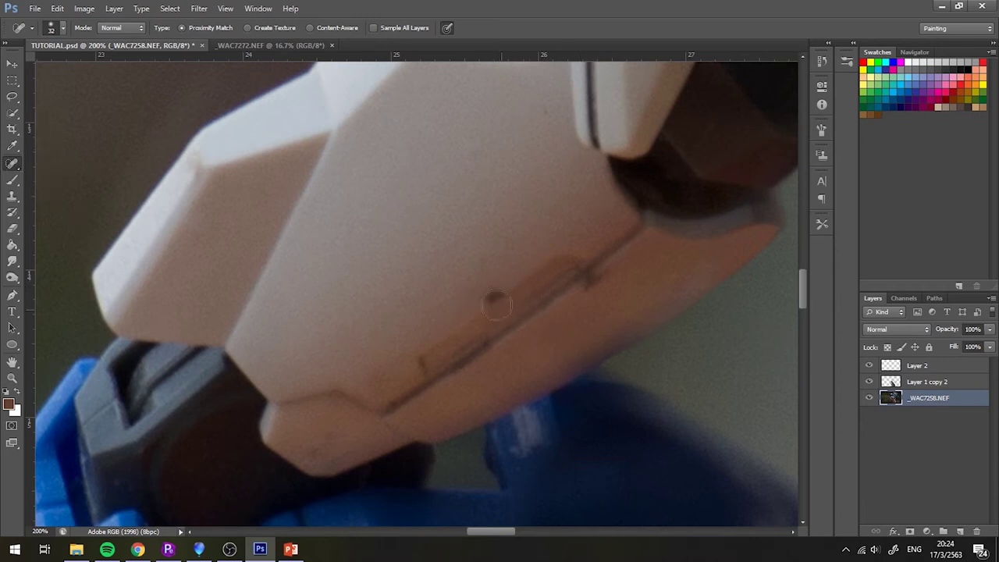
click(480, 294)
click(467, 286)
click(491, 298)
click(481, 282)
scroll(484, 308, right, 3)
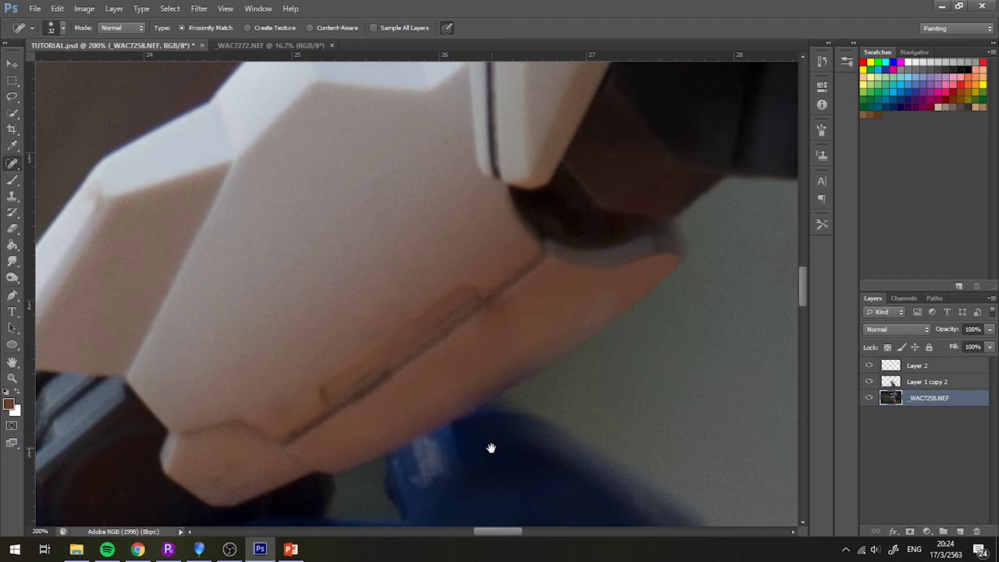
Step: Pan and zoom to inspect the blue head, red chest and grey joint
drag(492, 448, 716, 543)
mouse_move(636, 272)
mouse_down()
mouse_move(424, 392)
mouse_move(216, 462)
mouse_move(586, 417)
mouse_move(377, 234)
mouse_move(417, 346)
mouse_move(672, 346)
mouse_move(922, 420)
mouse_move(323, 345)
mouse_move(235, 351)
mouse_move(472, 332)
mouse_move(241, 346)
mouse_up()
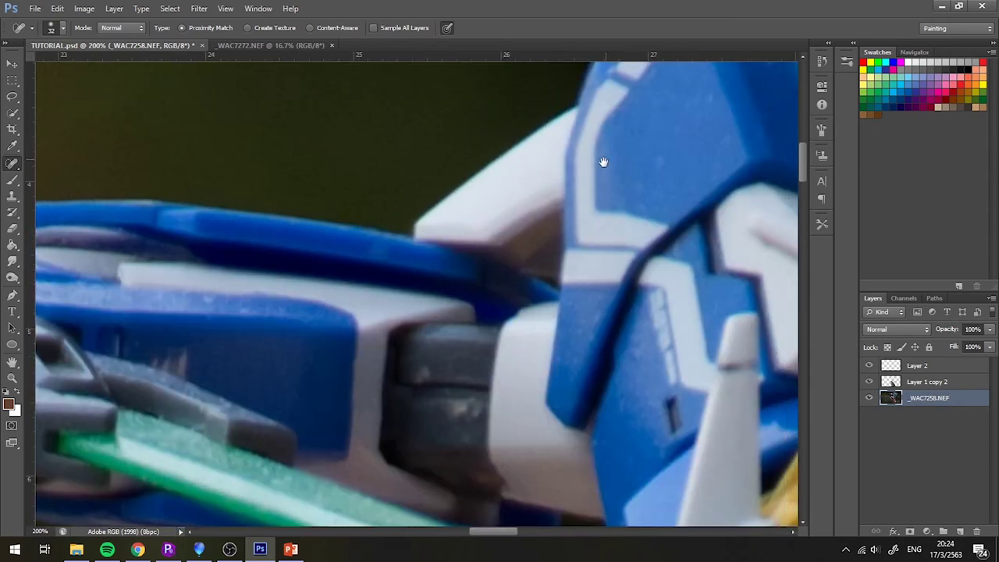
key(ctrl+plus)
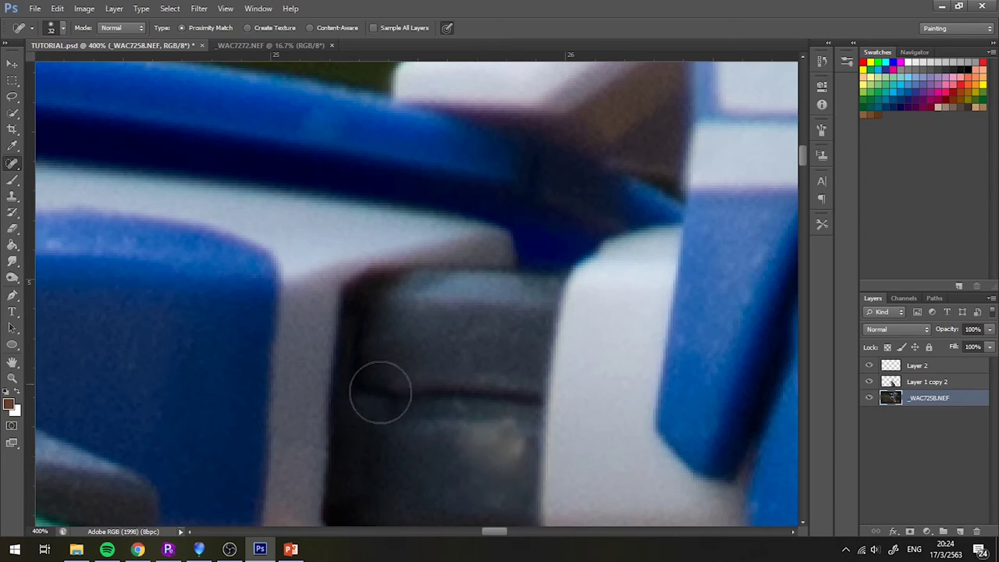
key(ctrl+minus)
key(ctrl+minus)
key(ctrl+minus)
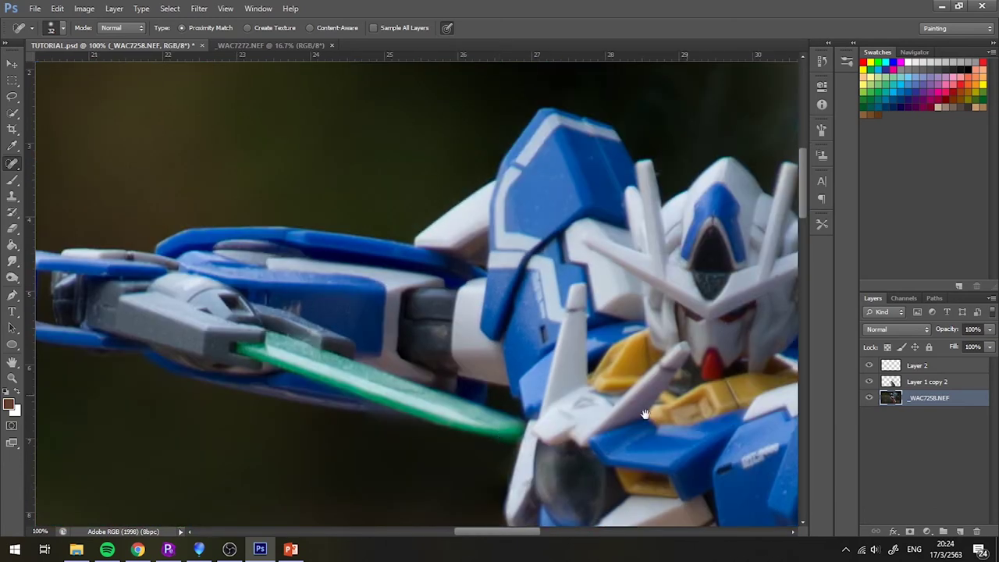
key(ctrl+minus)
Step: Bring the legs and blue knee joint into close view, then select Layer 2
drag(645, 413, 589, 356)
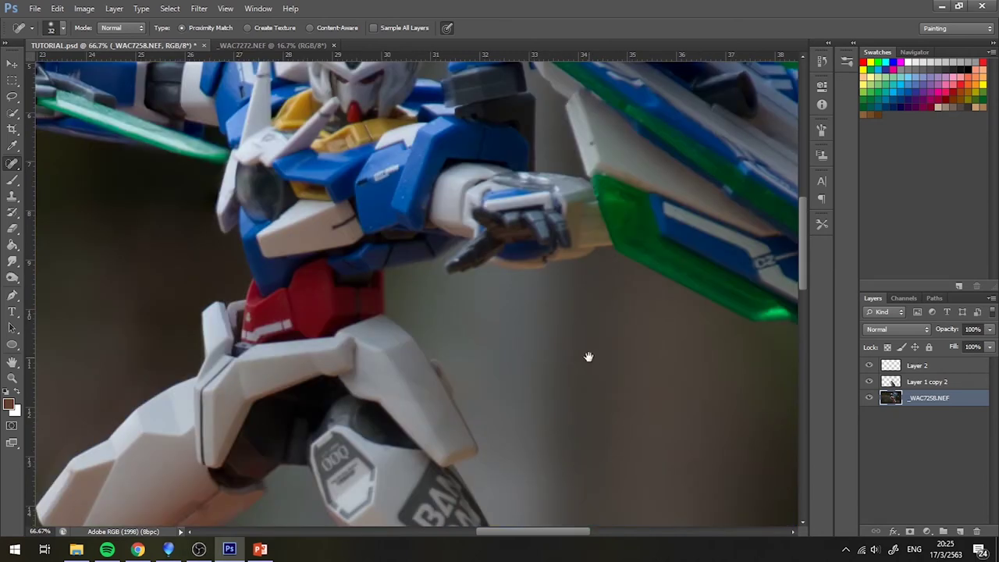
mouse_move(684, 286)
mouse_down()
mouse_move(690, 215)
mouse_move(502, 172)
mouse_up()
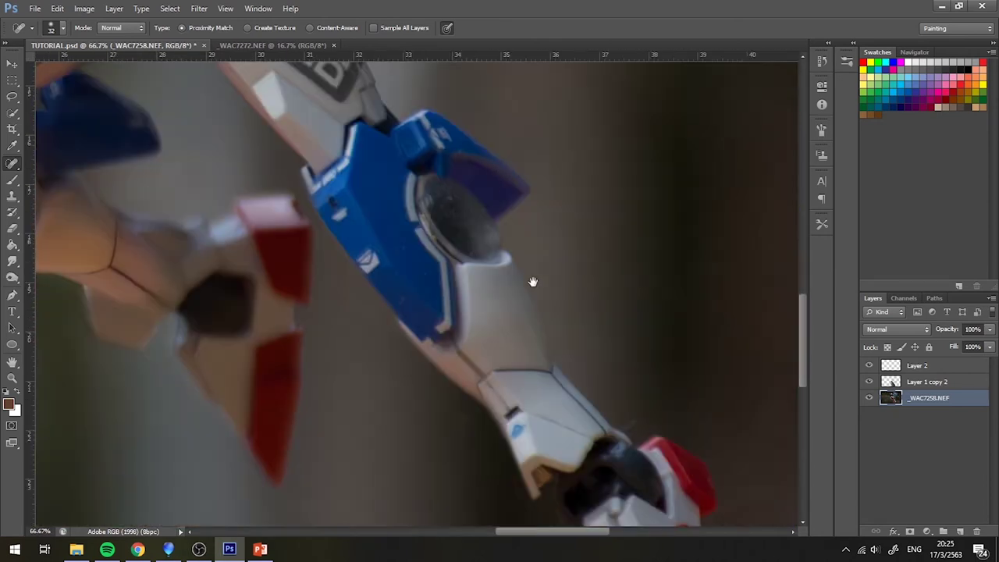
mouse_move(533, 281)
mouse_down()
mouse_move(457, 167)
mouse_move(647, 407)
mouse_move(500, 371)
mouse_up()
key(ctrl+plus)
key(ctrl+plus)
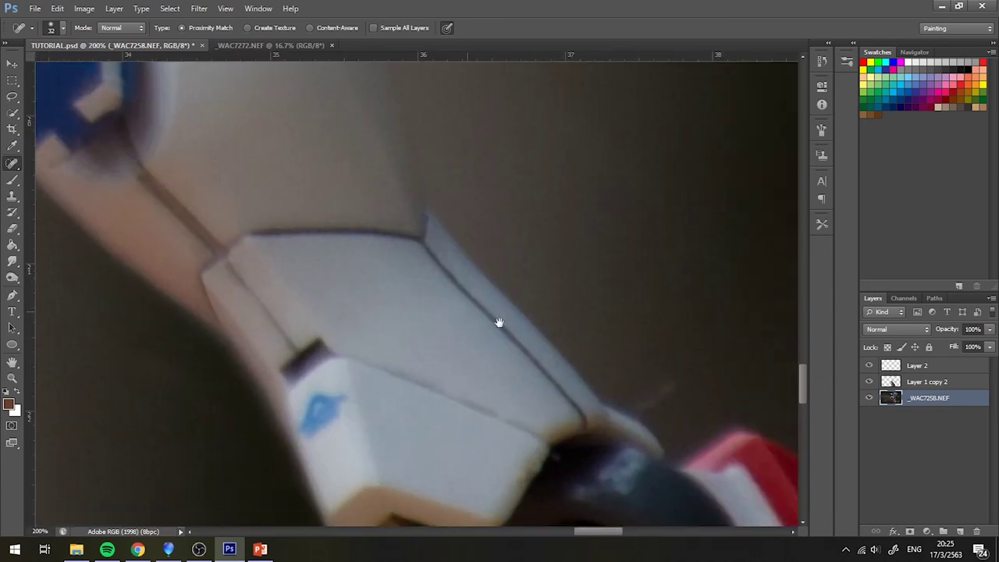
drag(655, 392, 535, 353)
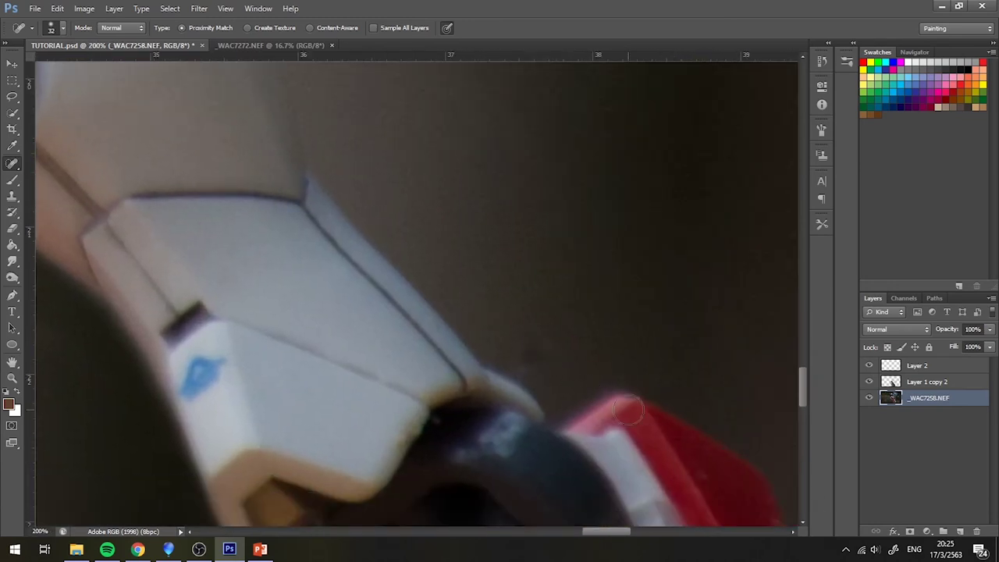
scroll(577, 418, up, 5)
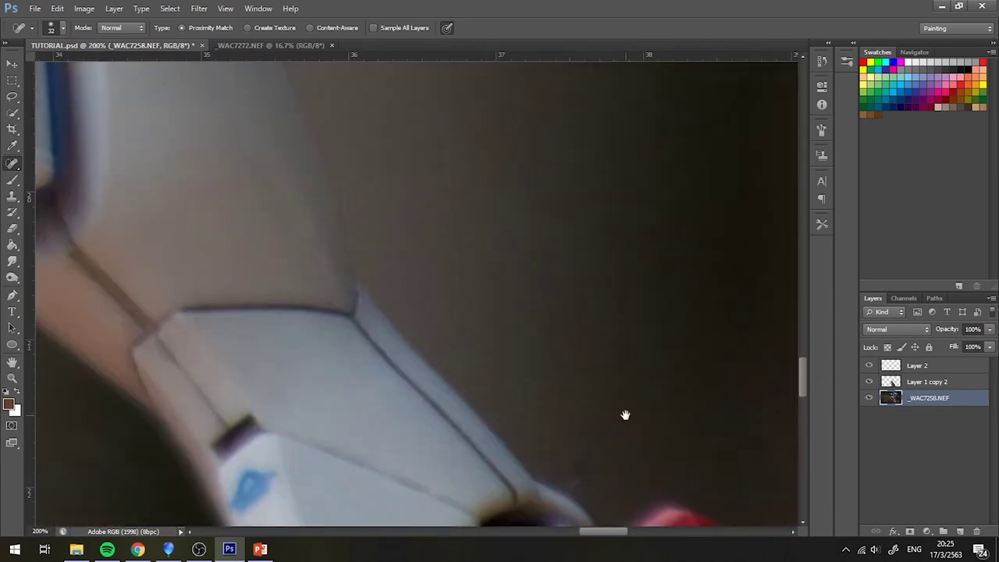
scroll(391, 257, left, 10)
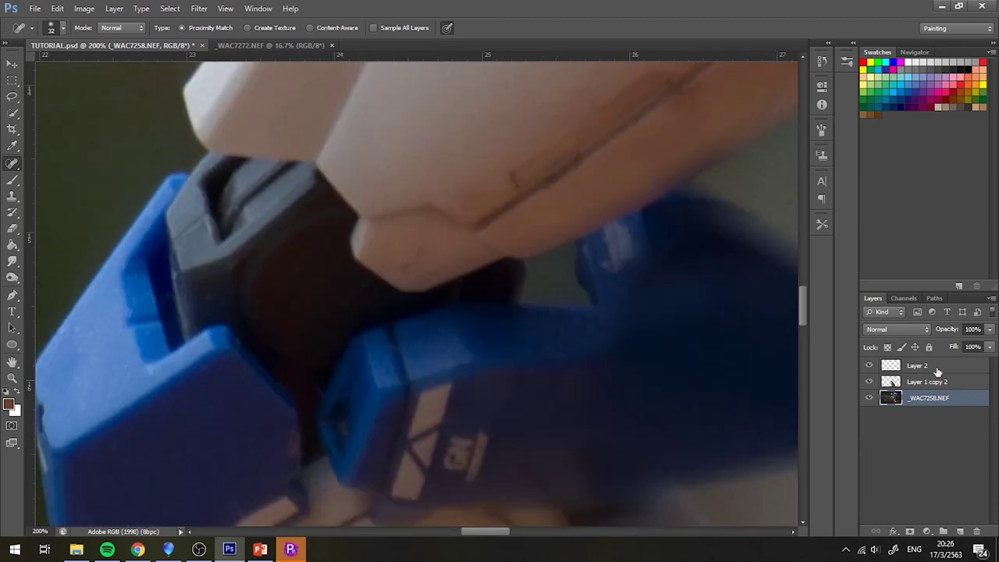
click(938, 372)
Step: Add Layer 3 and paint sampled dark grey over the light patch with a small brush
click(960, 532)
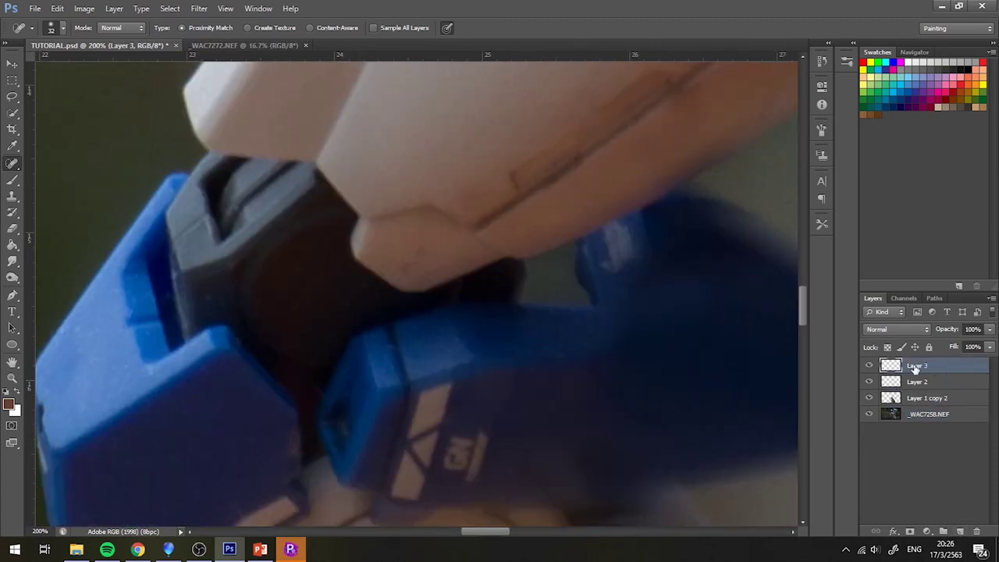
key(b)
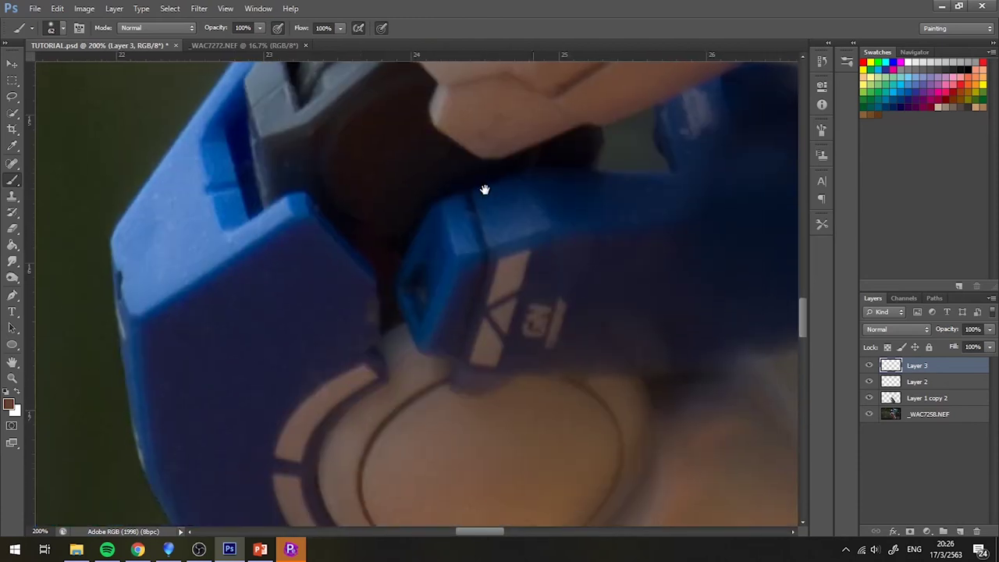
mouse_move(487, 190)
mouse_down()
mouse_move(373, 440)
mouse_move(442, 380)
mouse_move(437, 440)
mouse_up()
scroll(438, 439, up, 3)
right_click(493, 305)
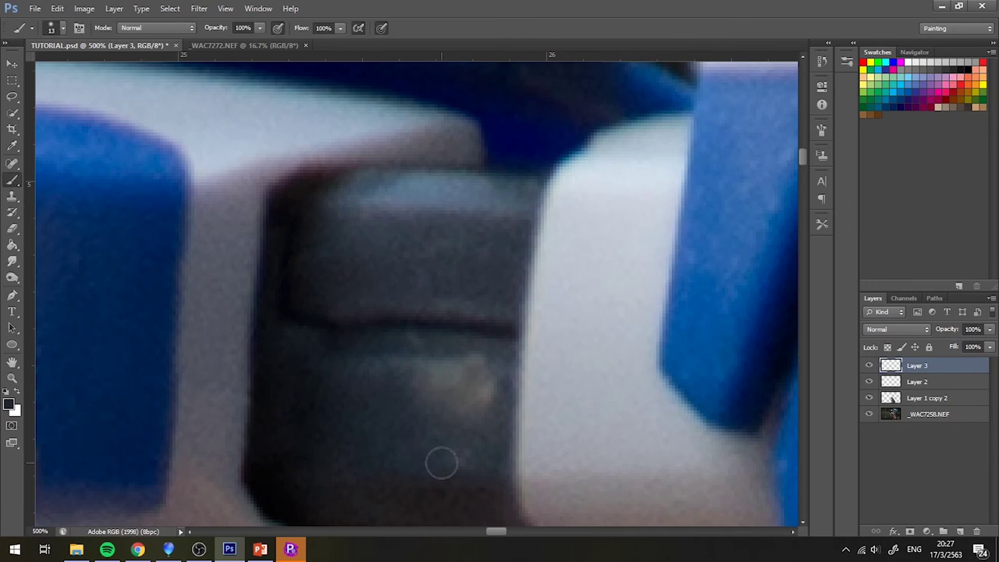
mouse_move(484, 386)
mouse_down()
mouse_move(429, 382)
mouse_move(507, 383)
mouse_up()
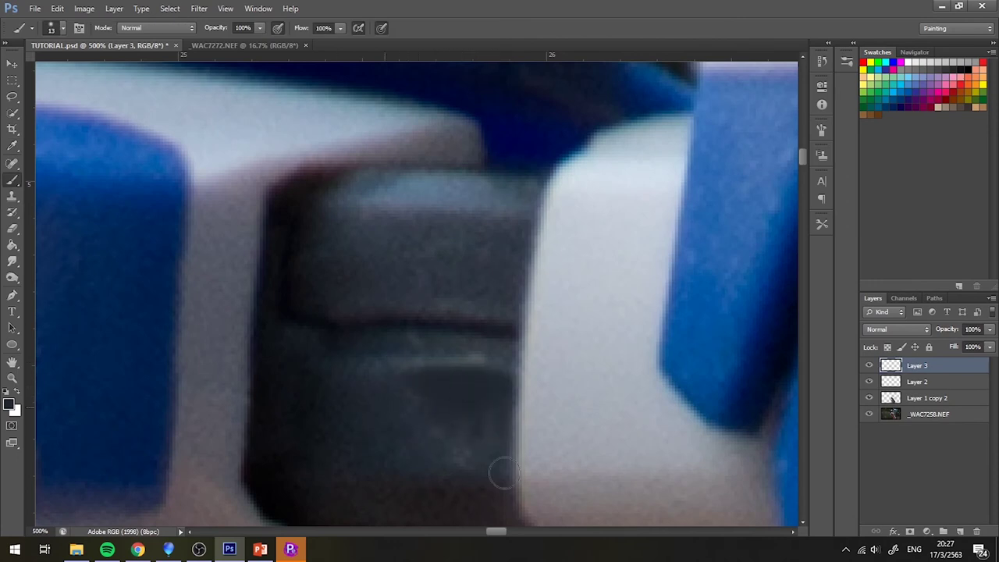
alt+click(468, 455)
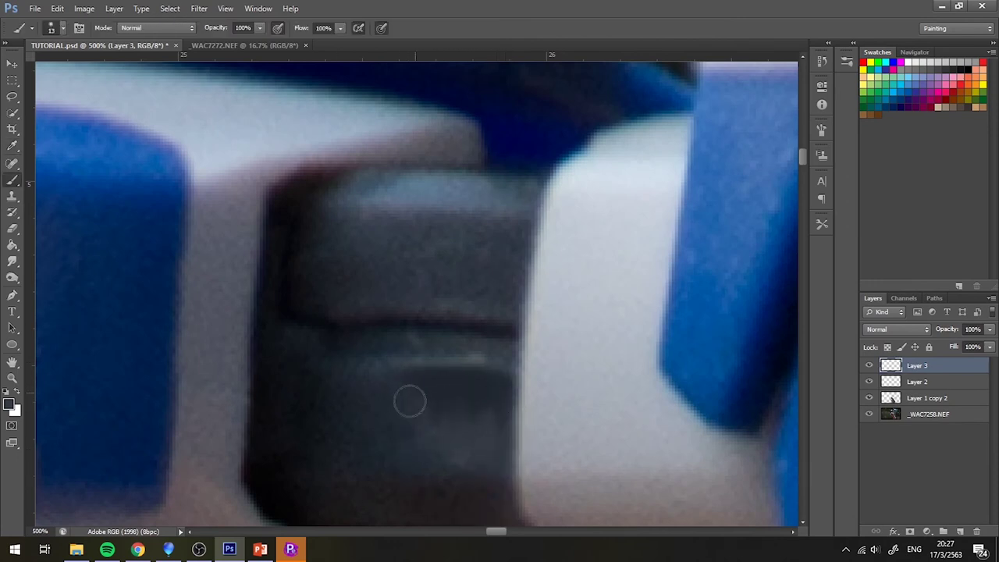
alt+click(422, 457)
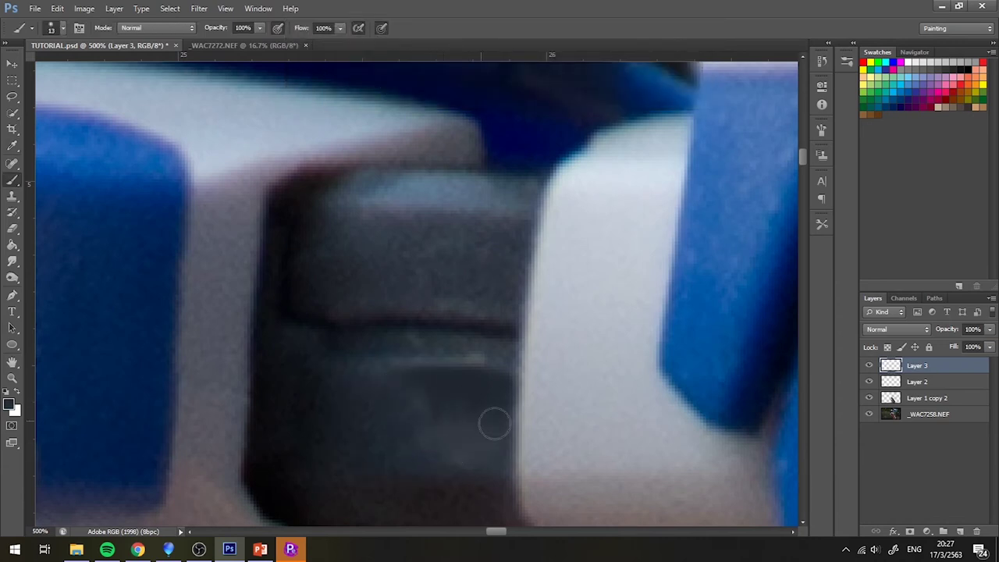
Step: Scroll around the figure to the green-and-blue blade, then fit the whole image on screen
scroll(563, 344, down, 5)
scroll(356, 417, down, 2)
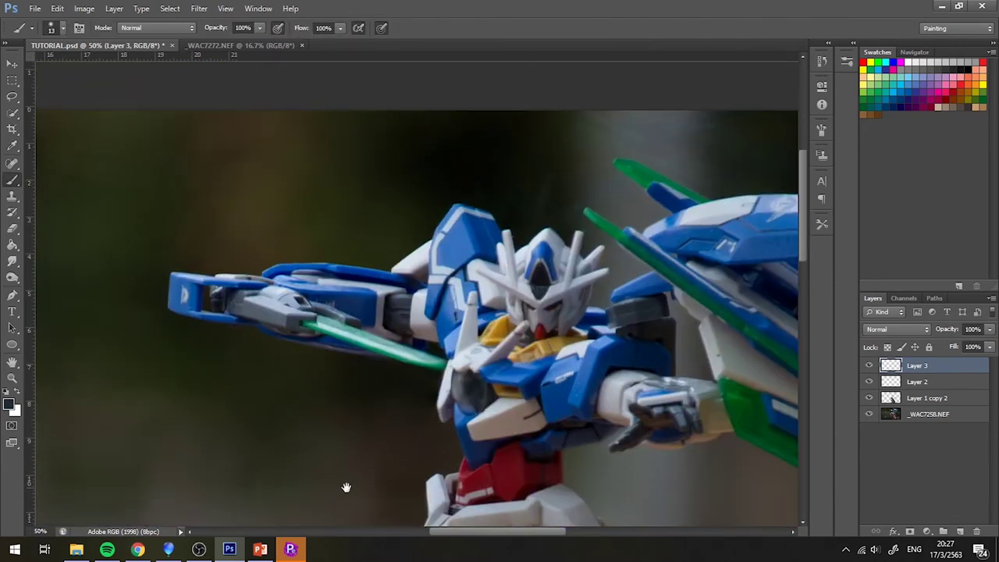
scroll(347, 489, up, 1)
scroll(346, 489, up, 2)
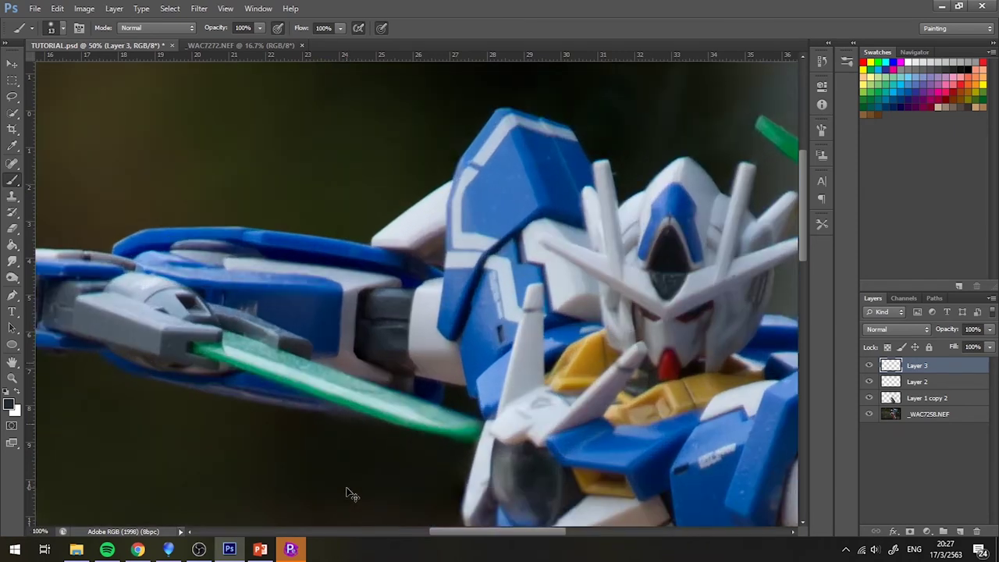
scroll(347, 491, up, 2)
scroll(349, 494, up, 1)
scroll(570, 395, right, 3)
scroll(323, 305, right, 3)
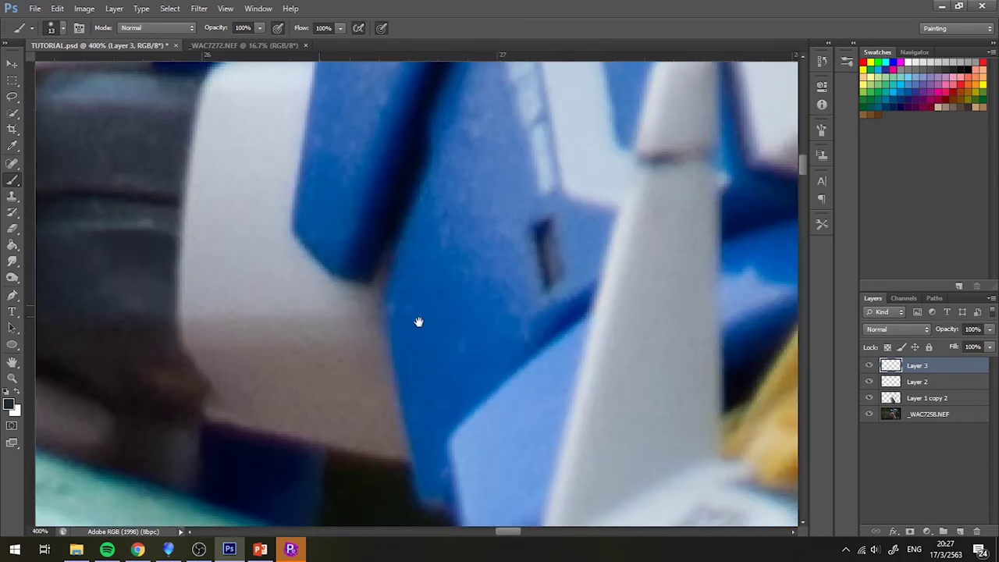
scroll(375, 324, right, 3)
scroll(378, 328, right, 2)
scroll(377, 328, down, 1)
scroll(377, 329, down, 1)
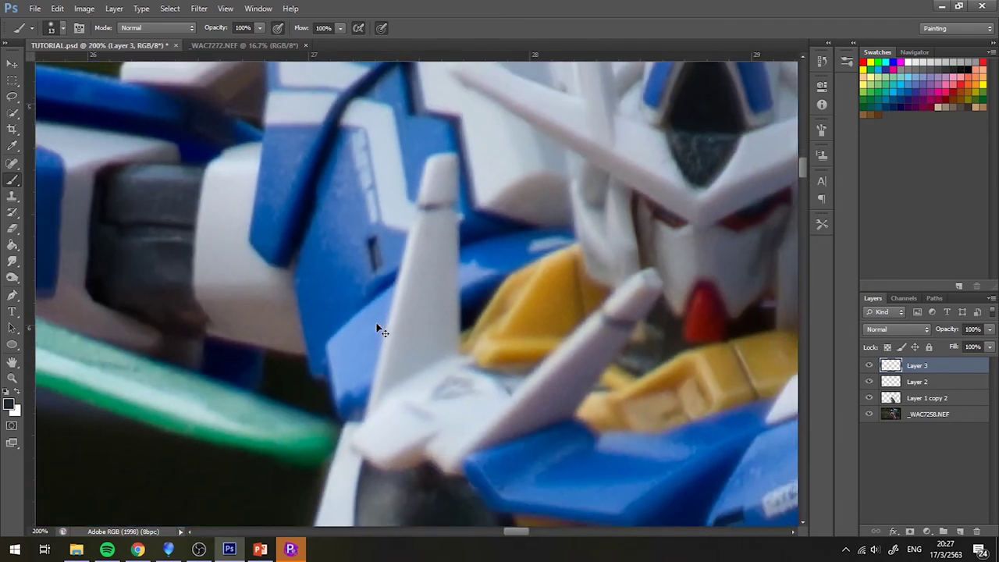
scroll(377, 327, down, 1)
scroll(342, 327, right, 3)
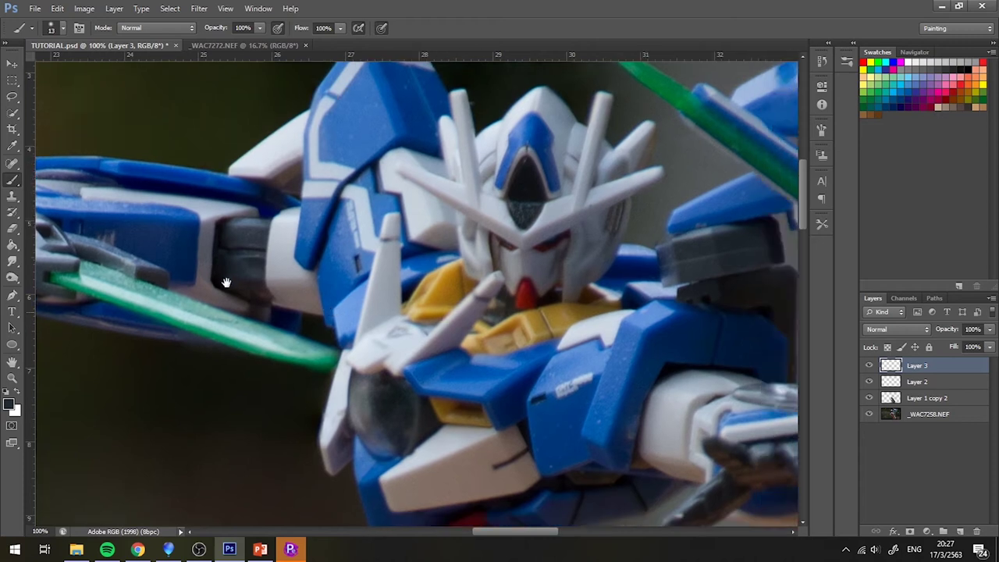
scroll(344, 328, right, 3)
scroll(368, 367, right, 2)
scroll(365, 372, right, 2)
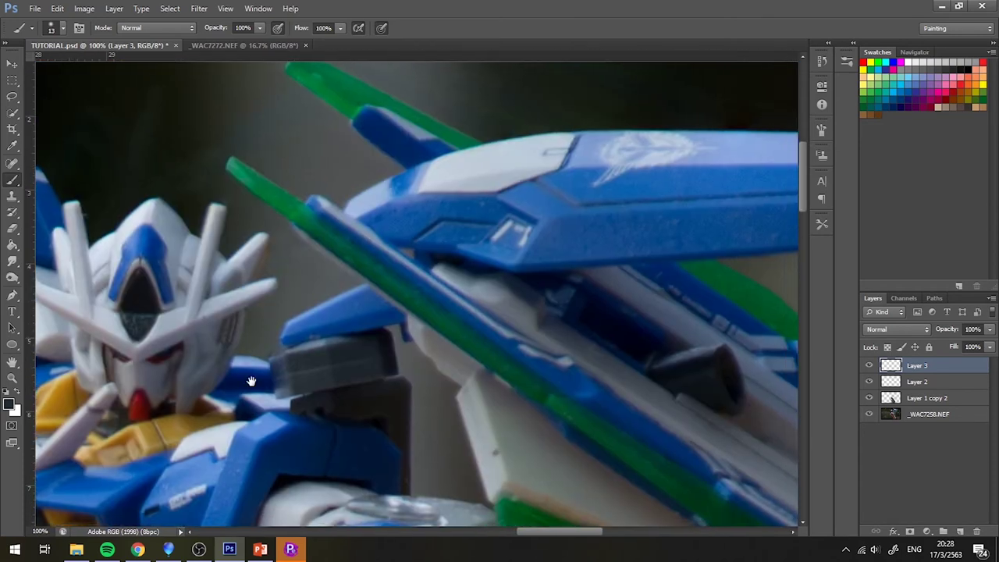
drag(637, 369, 245, 377)
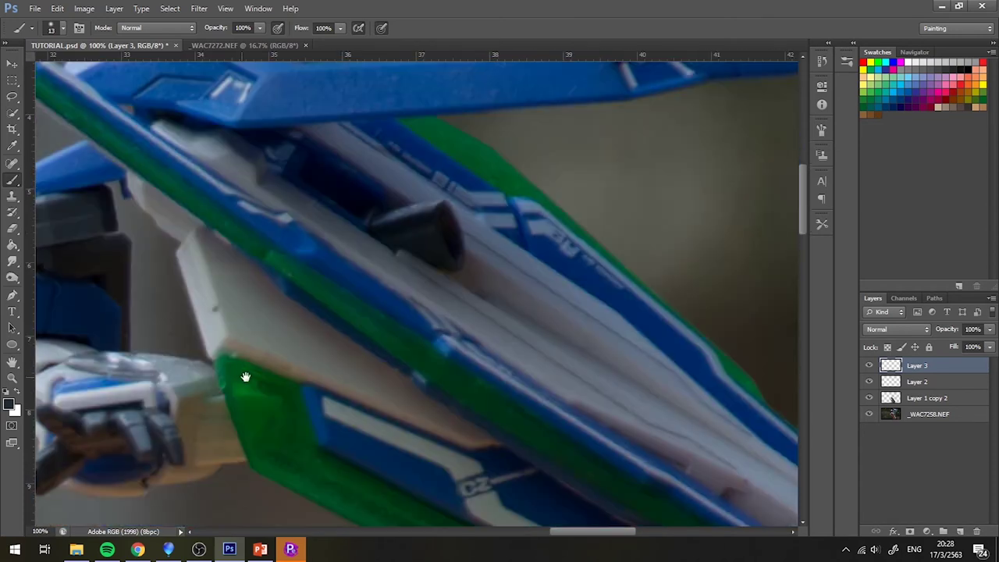
scroll(413, 467, down, 3)
scroll(401, 379, up, 5)
scroll(402, 380, left, 2)
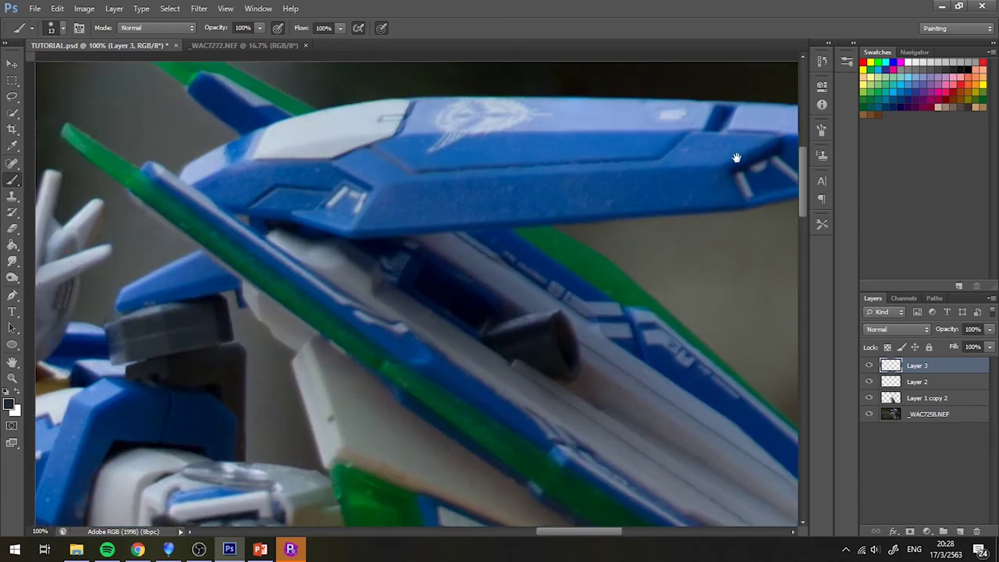
scroll(736, 158, down, 2)
scroll(742, 152, left, 3)
key(ctrl+r)
key(ctrl+0)
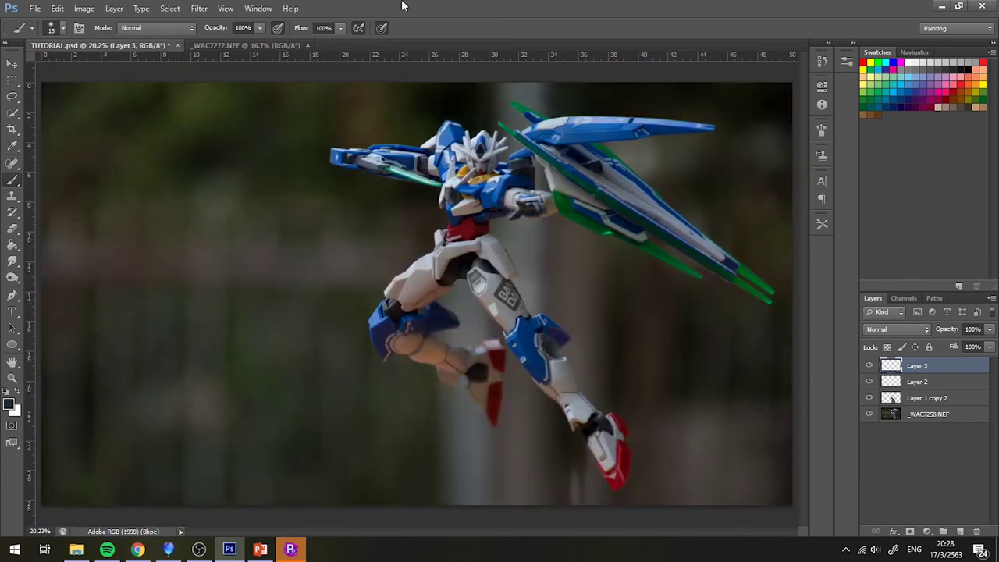
click(199, 8)
mouse_move(208, 158)
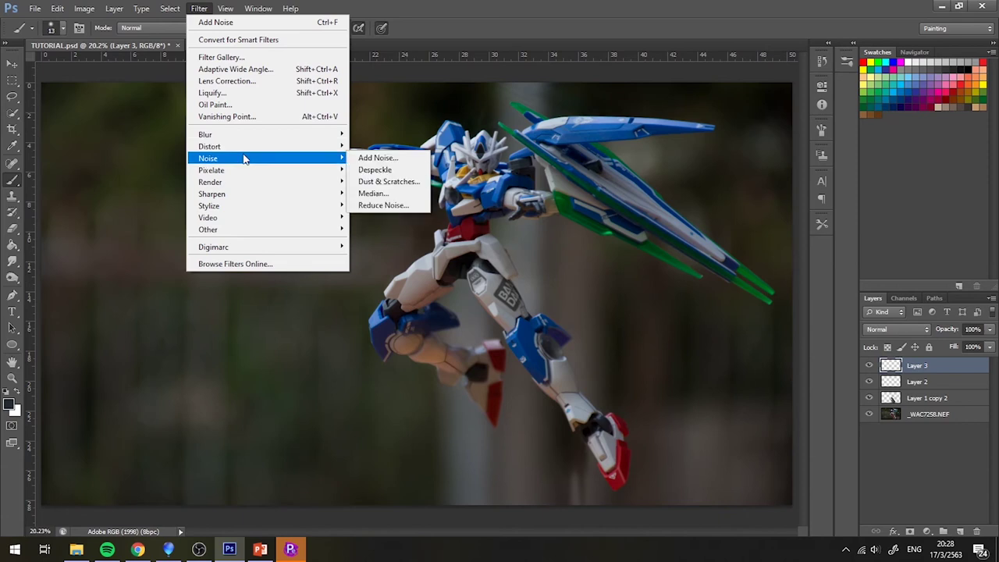
Step: Apply Add Noise to Layer 3, merge it with Layer 2, and save TUTORIAL.psd
click(406, 157)
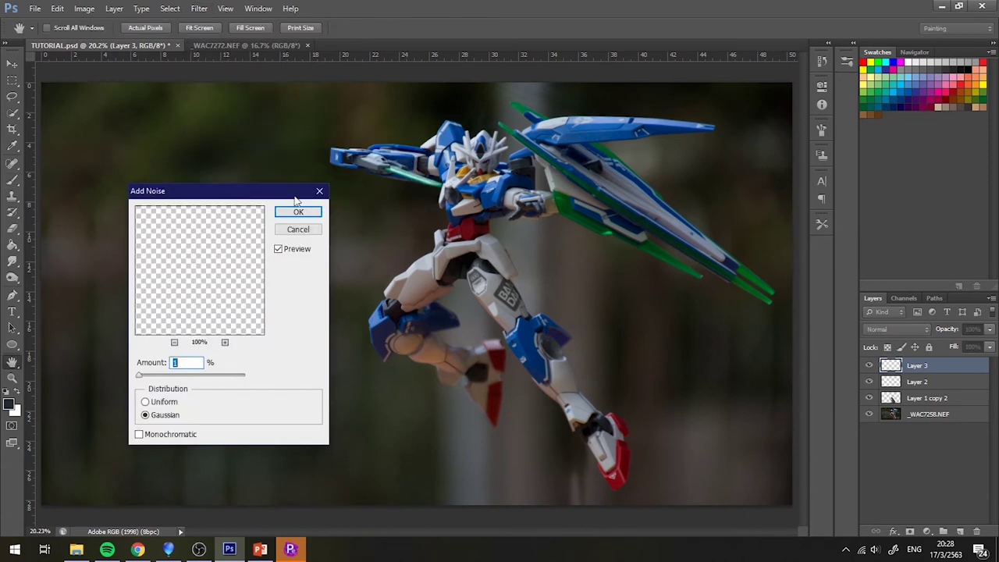
click(298, 212)
shift+click(930, 381)
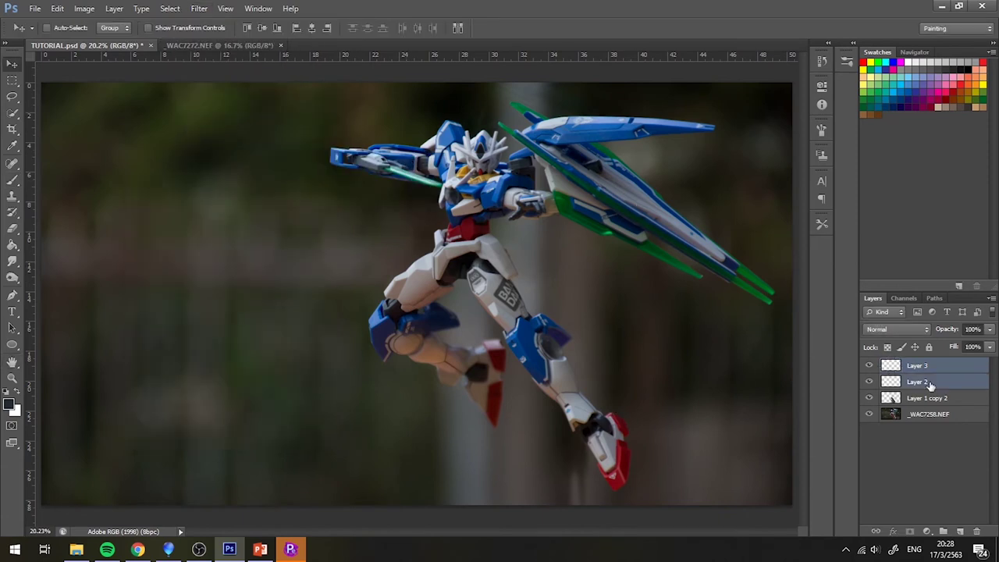
right_click(930, 381)
key(Escape)
right_click(944, 404)
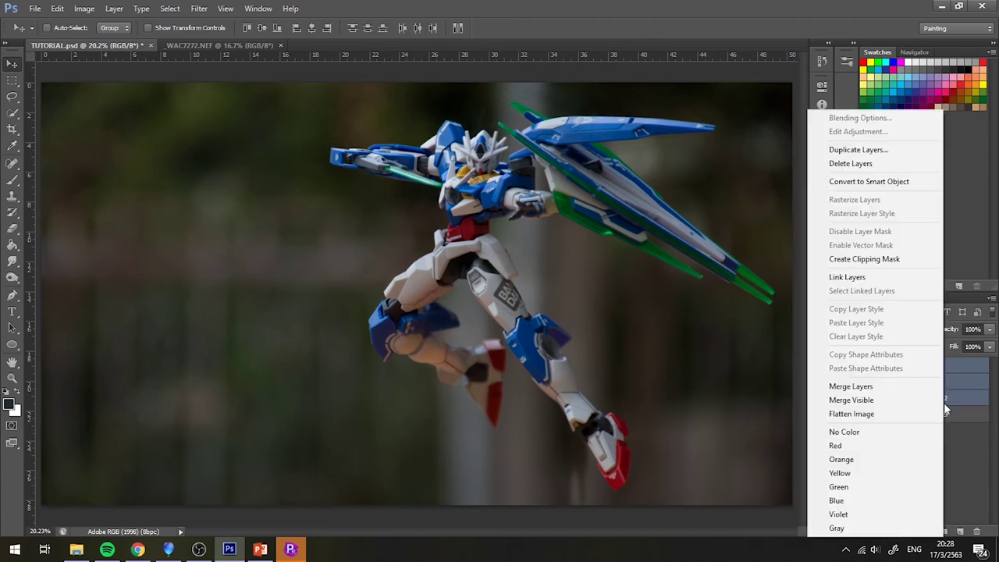
click(898, 214)
key(ctrl+s)
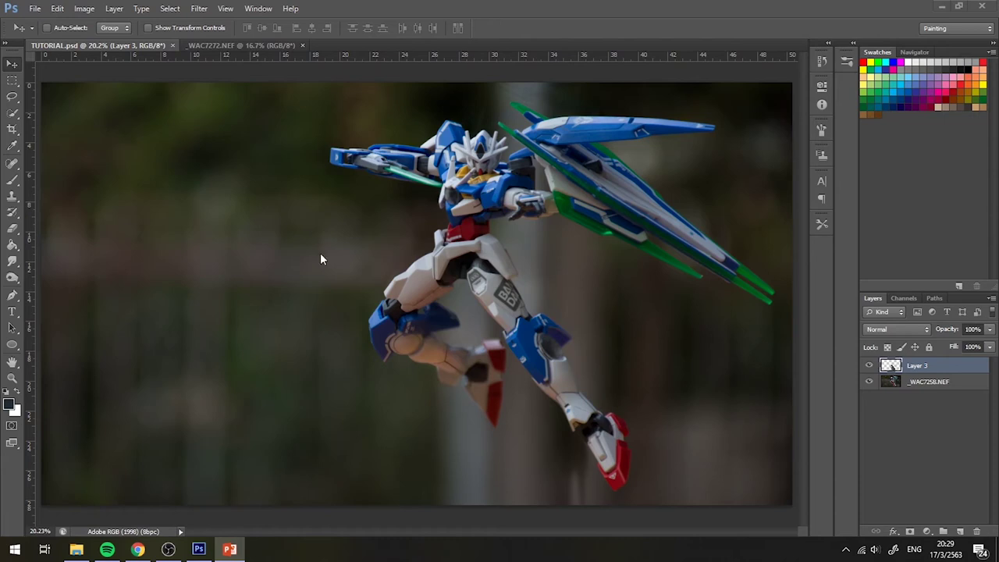
key(b)
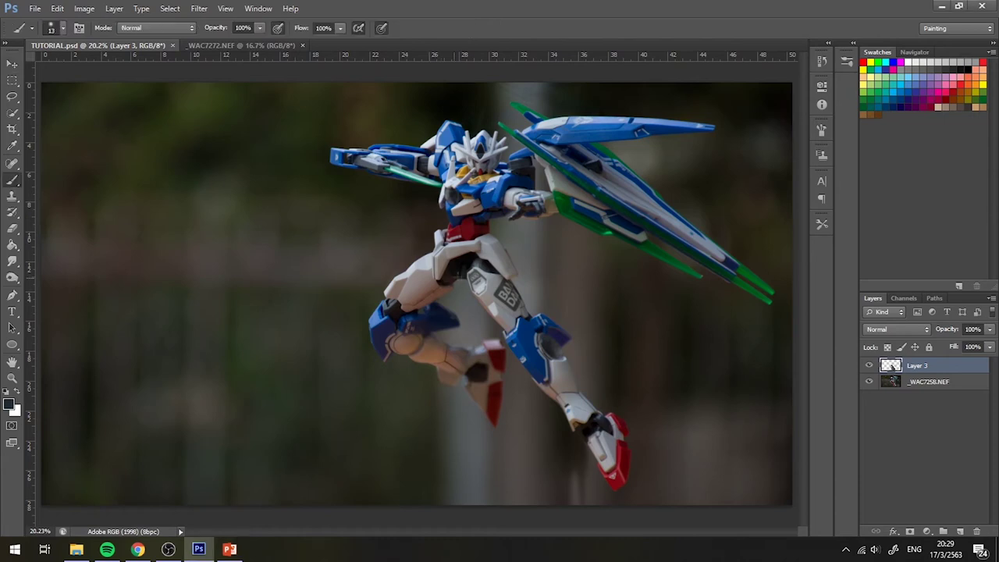
click(870, 64)
click(960, 532)
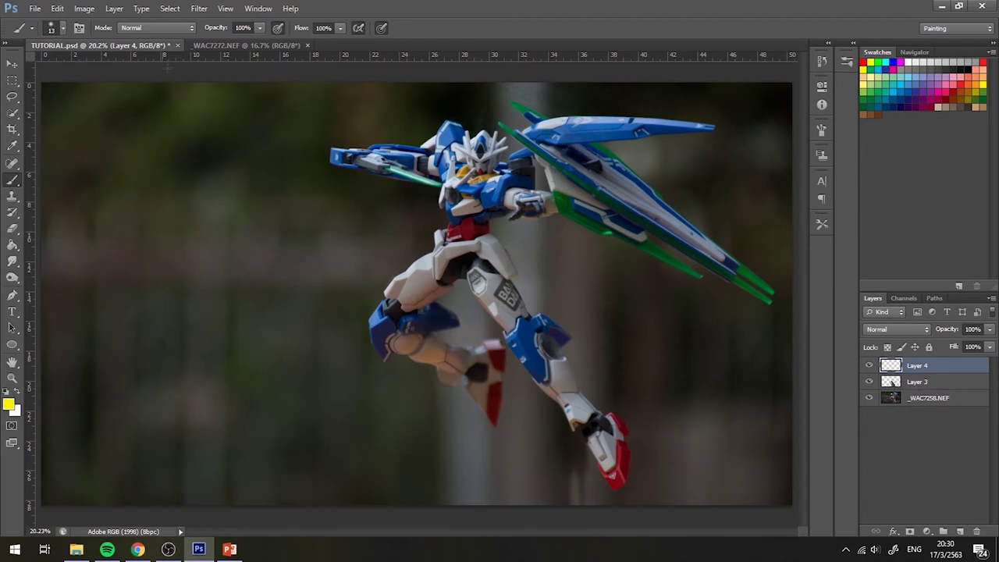
click(62, 28)
drag(76, 64, 86, 65)
key(Return)
mouse_move(115, 116)
mouse_down()
mouse_move(192, 221)
mouse_move(240, 174)
mouse_up()
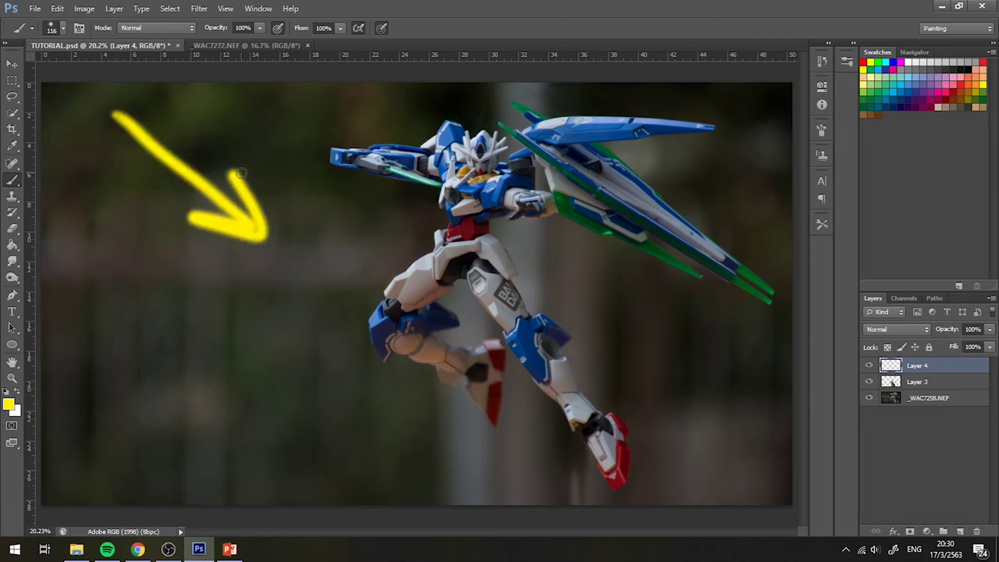
key(ctrl+alt+z)
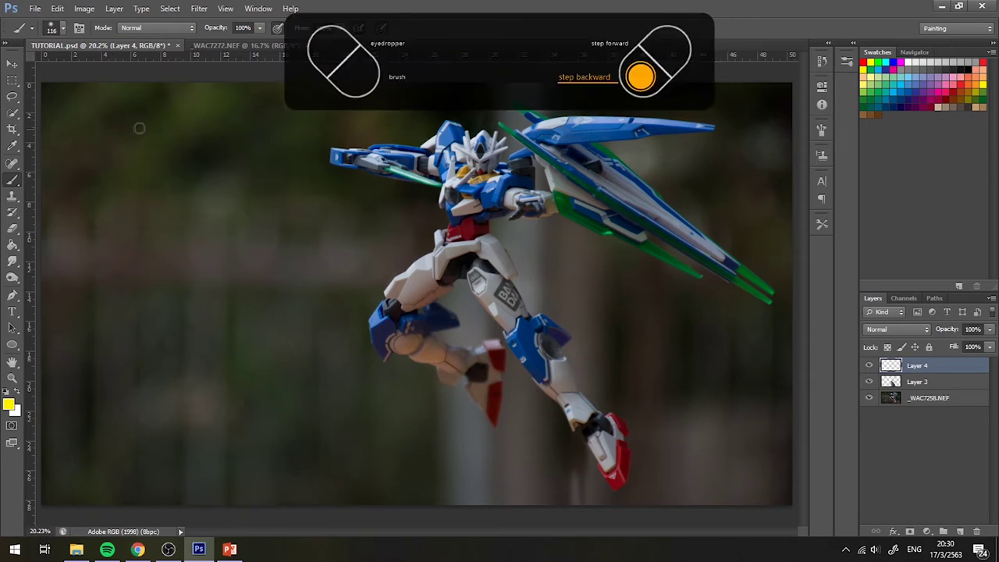
click(156, 97)
drag(53, 144, 160, 93)
click(195, 100)
mouse_move(198, 144)
mouse_down()
mouse_move(117, 186)
mouse_move(50, 196)
mouse_up()
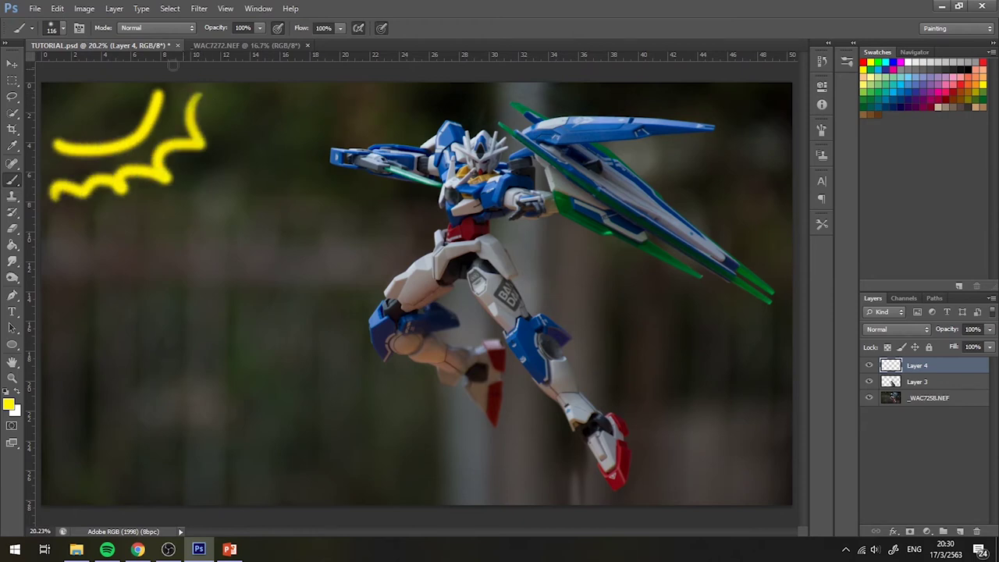
drag(230, 143, 355, 227)
drag(340, 191, 316, 225)
drag(195, 184, 273, 300)
drag(228, 273, 274, 303)
click(894, 83)
mouse_move(581, 139)
mouse_down()
mouse_move(660, 135)
mouse_move(728, 146)
mouse_move(766, 234)
mouse_move(610, 166)
mouse_move(612, 201)
mouse_move(581, 218)
mouse_move(752, 293)
mouse_move(570, 178)
mouse_move(394, 164)
mouse_up()
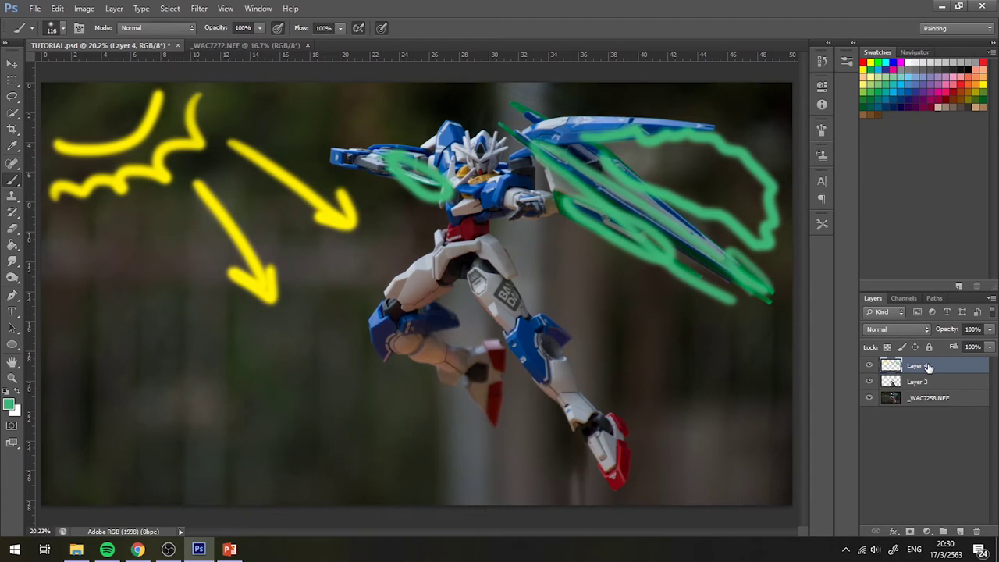
key(Delete)
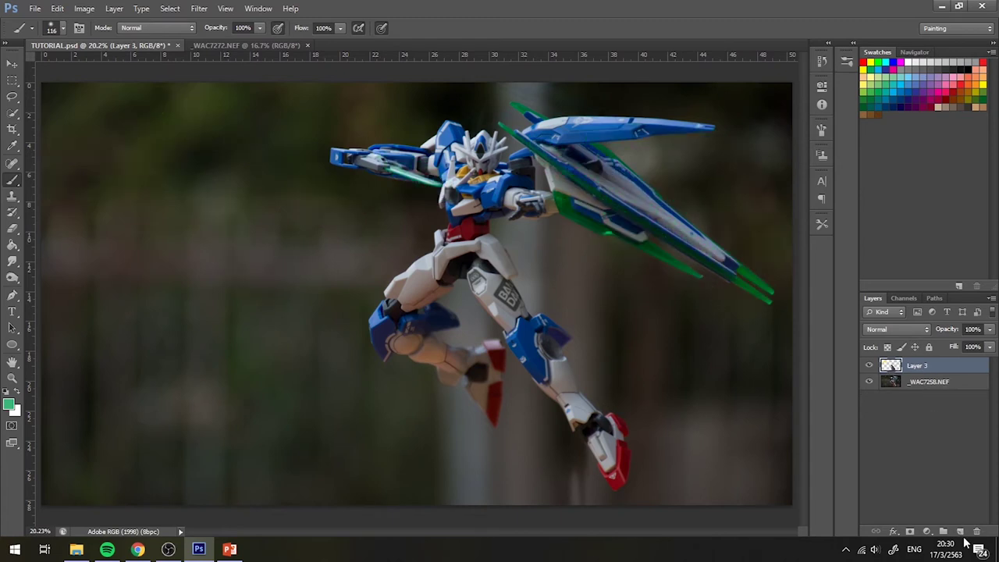
click(961, 531)
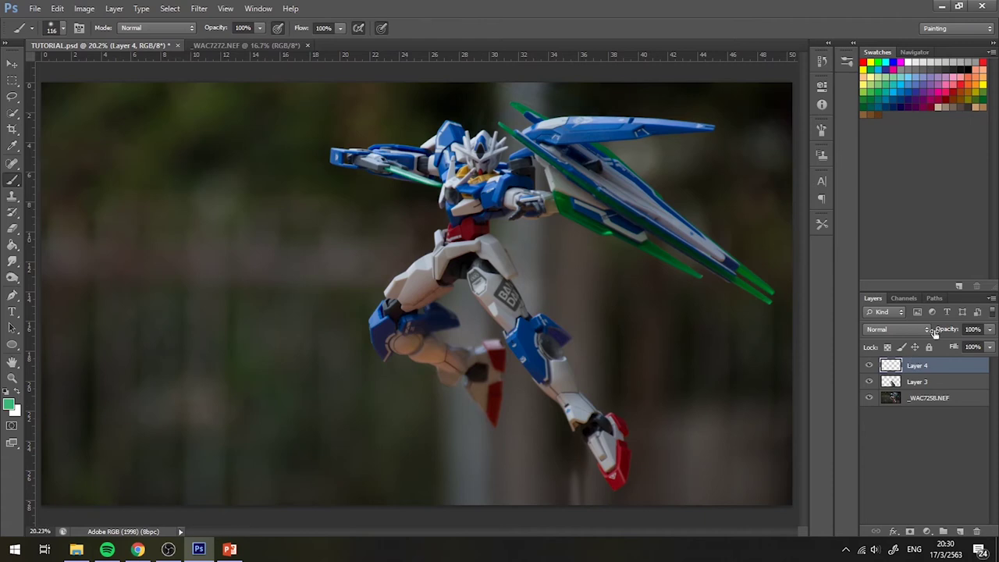
Step: Place the RG box-art image and commit it over the photo's lower-left corner
key(ctrl+minus)
key(ctrl+minus)
key(ctrl+minus)
key(ctrl+minus)
click(76, 548)
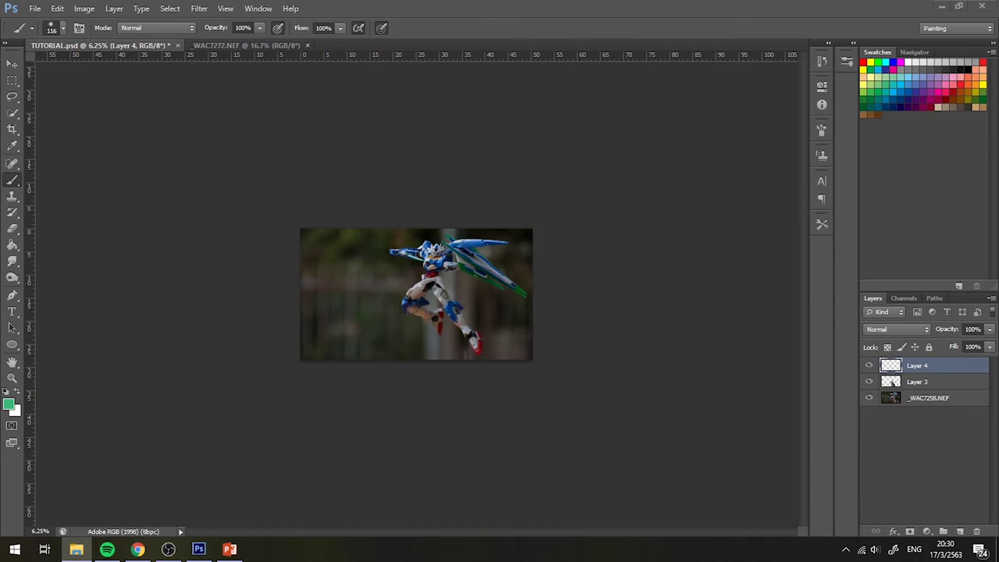
click(35, 9)
click(67, 217)
double_click(432, 203)
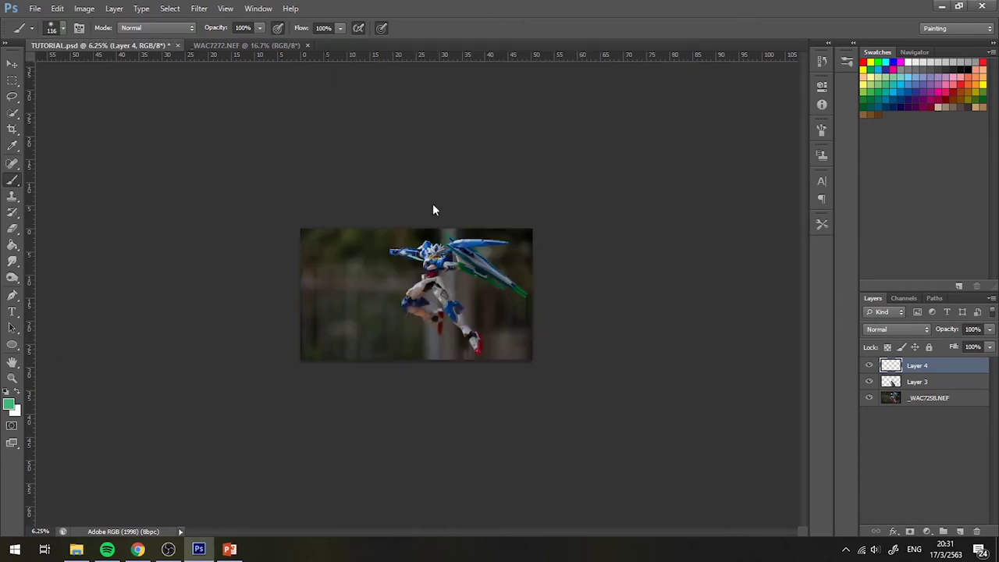
mouse_move(450, 315)
mouse_down()
mouse_move(597, 213)
mouse_move(752, 307)
mouse_move(428, 336)
mouse_move(383, 297)
mouse_move(418, 344)
mouse_up()
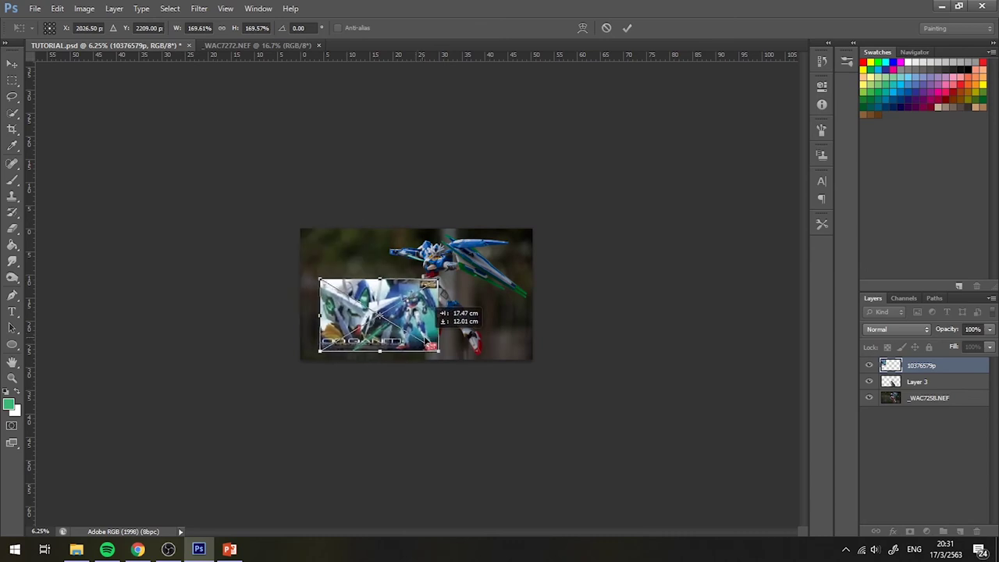
click(627, 27)
Step: Zoom in, add a new empty layer, and select the box-art layer with the Move tool
key(ctrl+plus)
key(ctrl+plus)
key(ctrl+plus)
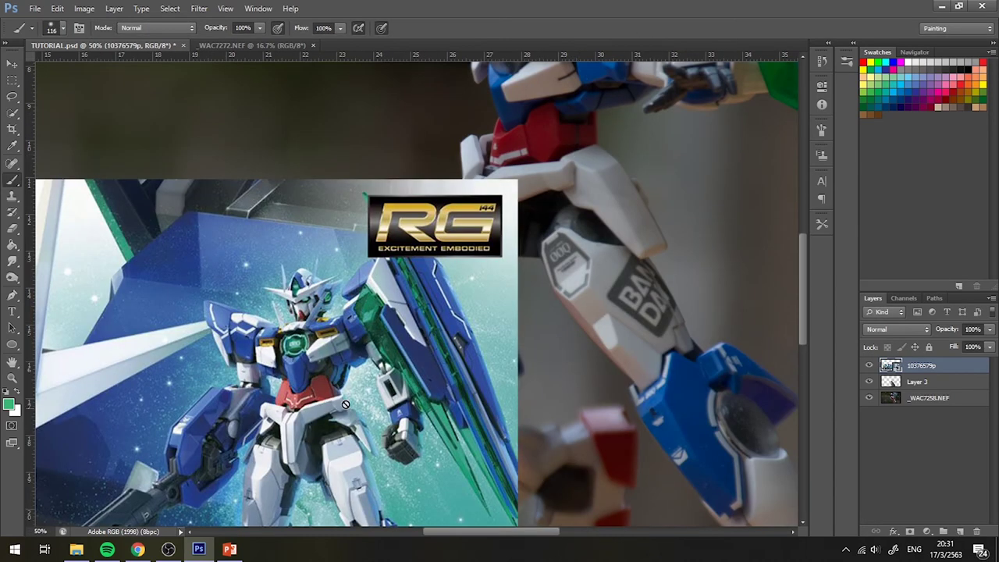
drag(346, 404, 364, 356)
key(ctrl+shift+alt+n)
key(v)
ctrl+click(385, 342)
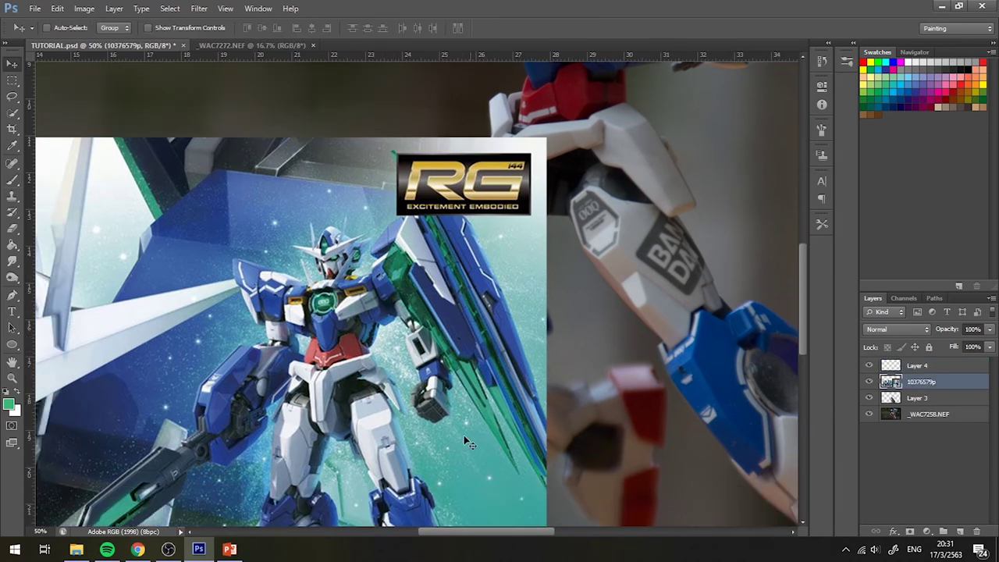
drag(414, 426, 539, 279)
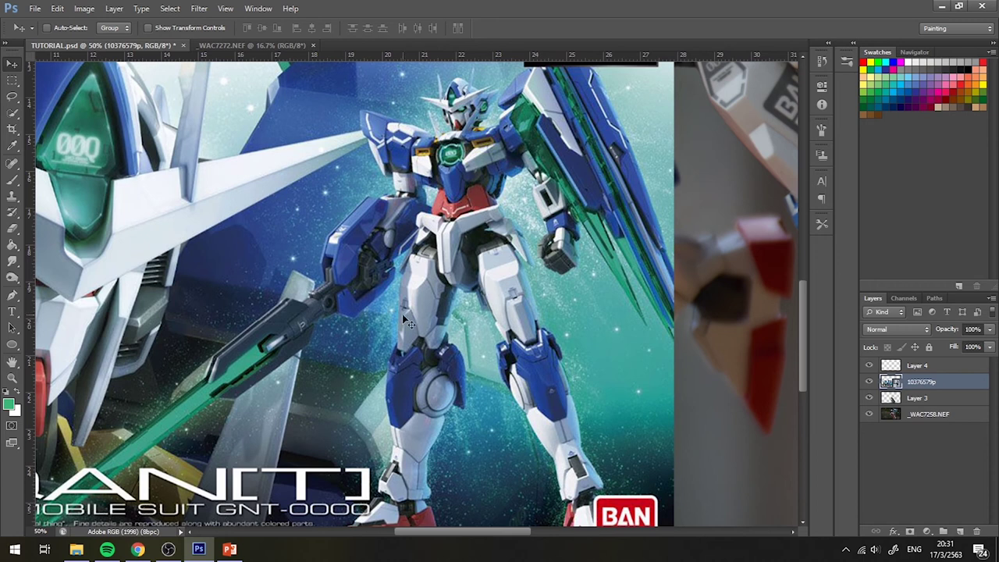
drag(383, 351, 535, 303)
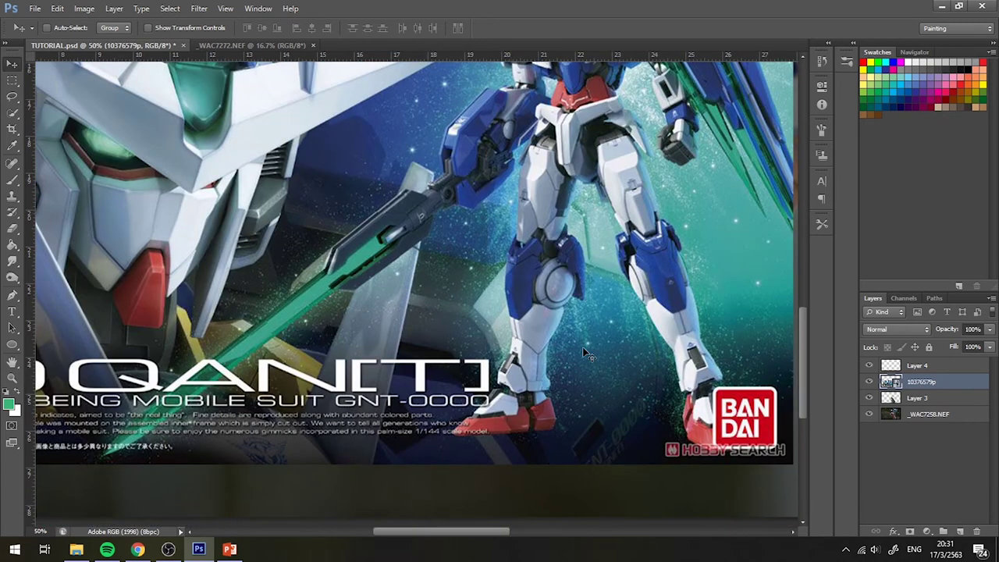
mouse_move(361, 321)
mouse_down()
mouse_move(562, 425)
mouse_move(584, 468)
mouse_up()
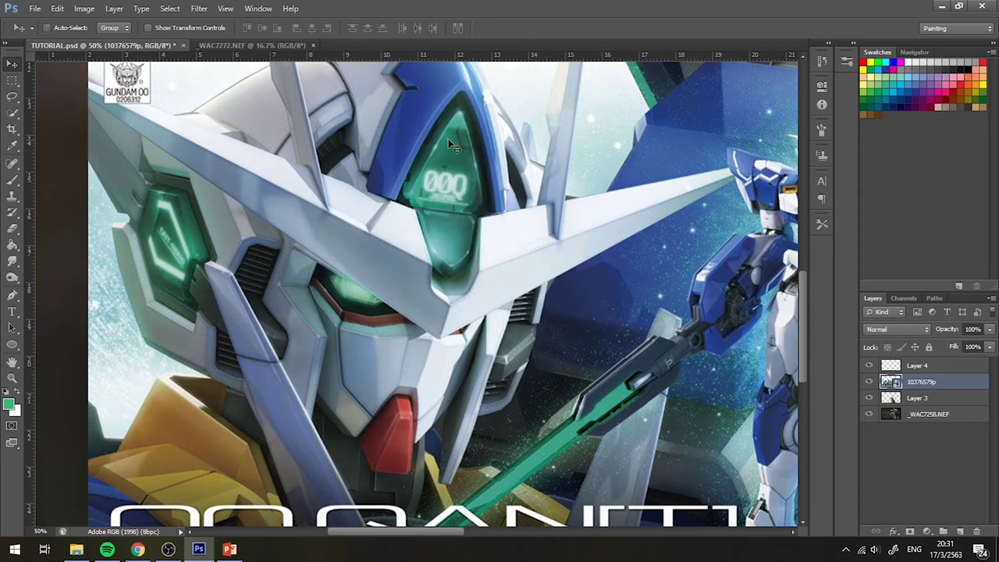
drag(461, 119, 149, 390)
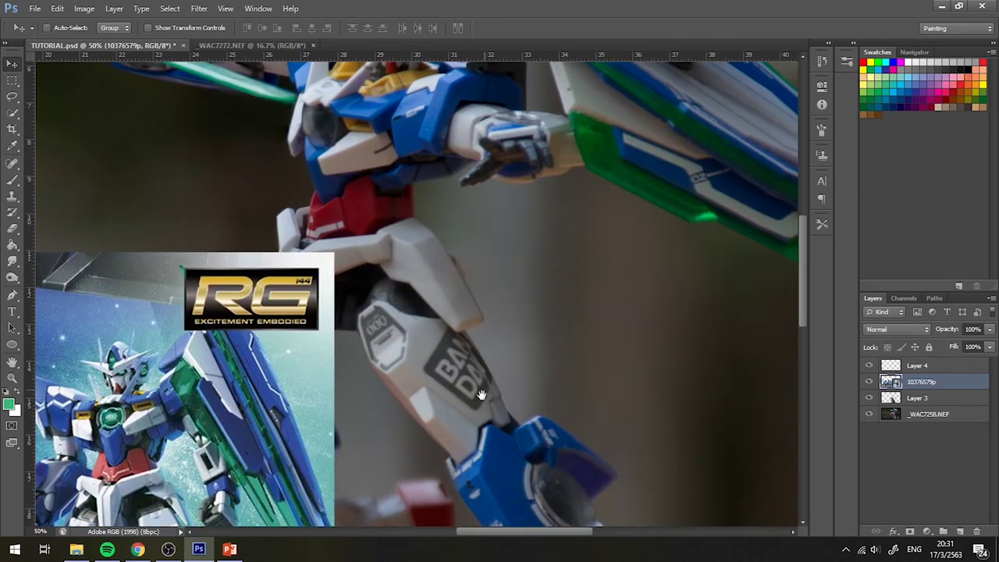
drag(522, 322, 473, 417)
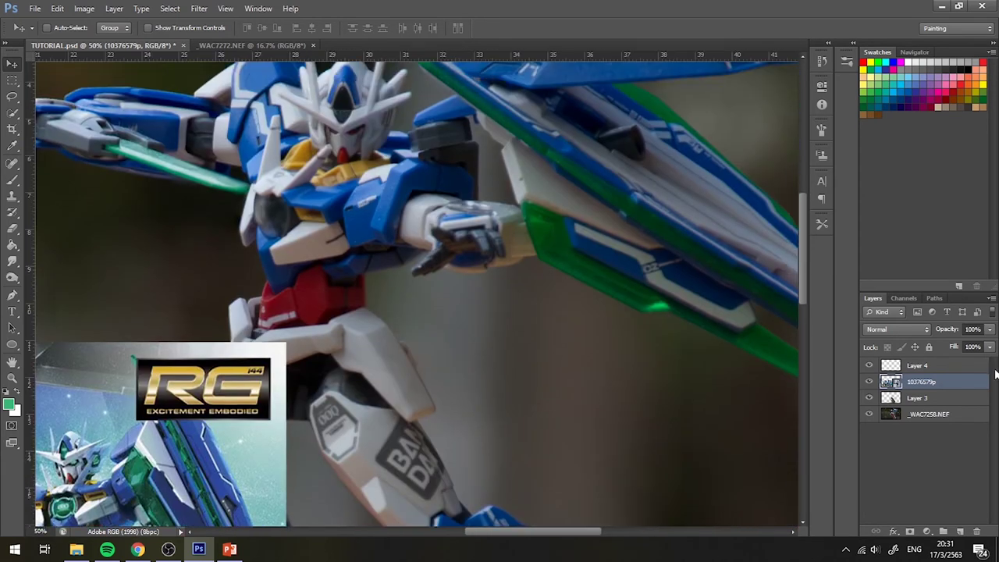
click(942, 367)
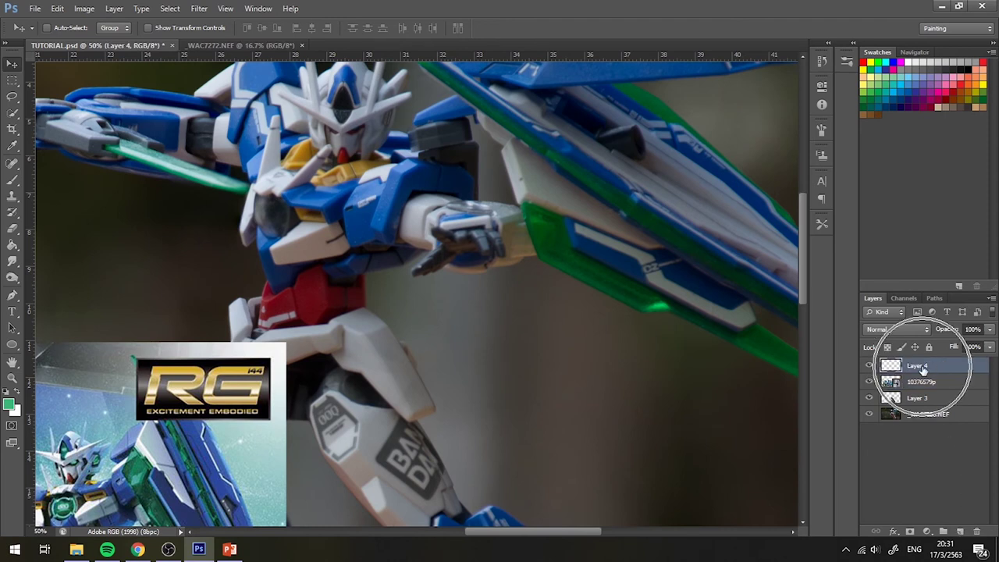
drag(448, 283, 662, 414)
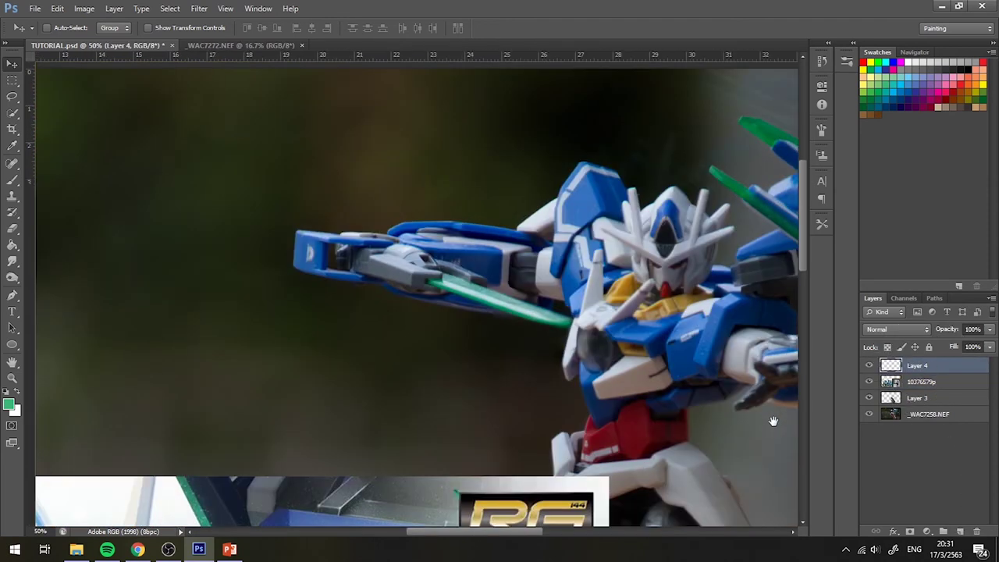
drag(774, 416, 457, 419)
scroll(678, 421, left, 5)
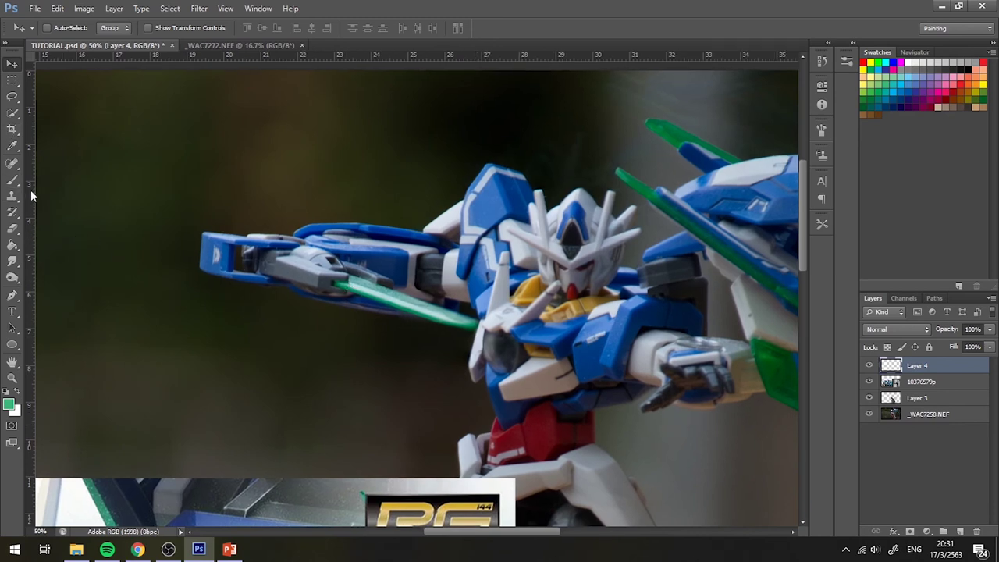
click(12, 179)
drag(237, 339, 323, 185)
drag(407, 388, 358, 290)
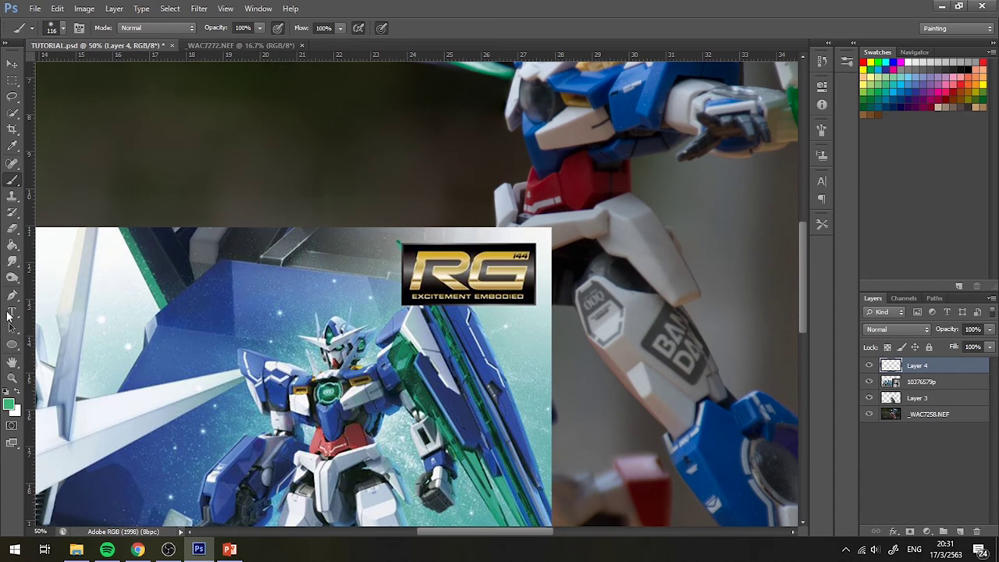
click(12, 146)
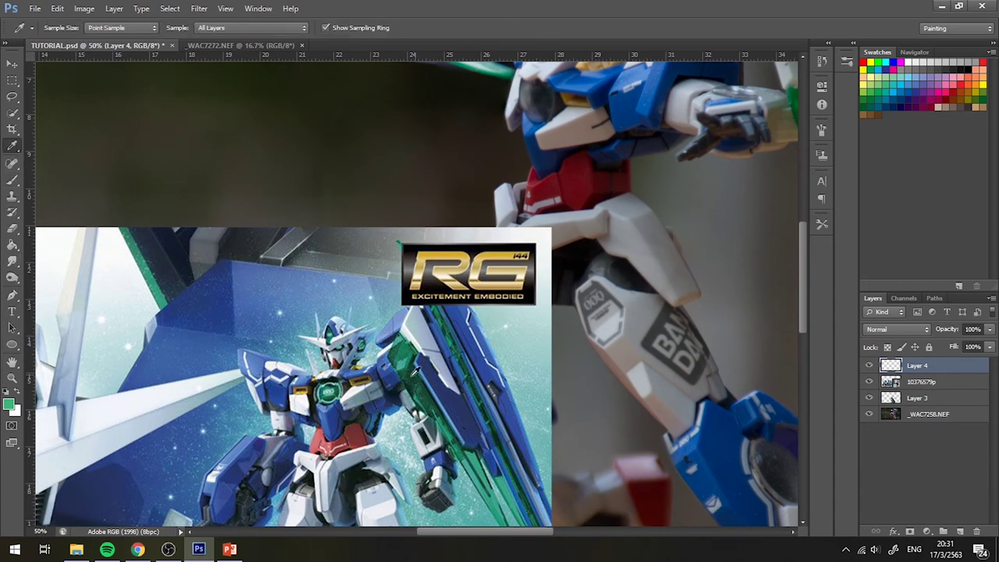
Step: Sample a pale green from the box-art blade and set the brush to 68% opacity
click(386, 422)
click(390, 415)
scroll(531, 417, up, 3)
scroll(430, 269, up, 2)
key(ctrl+r)
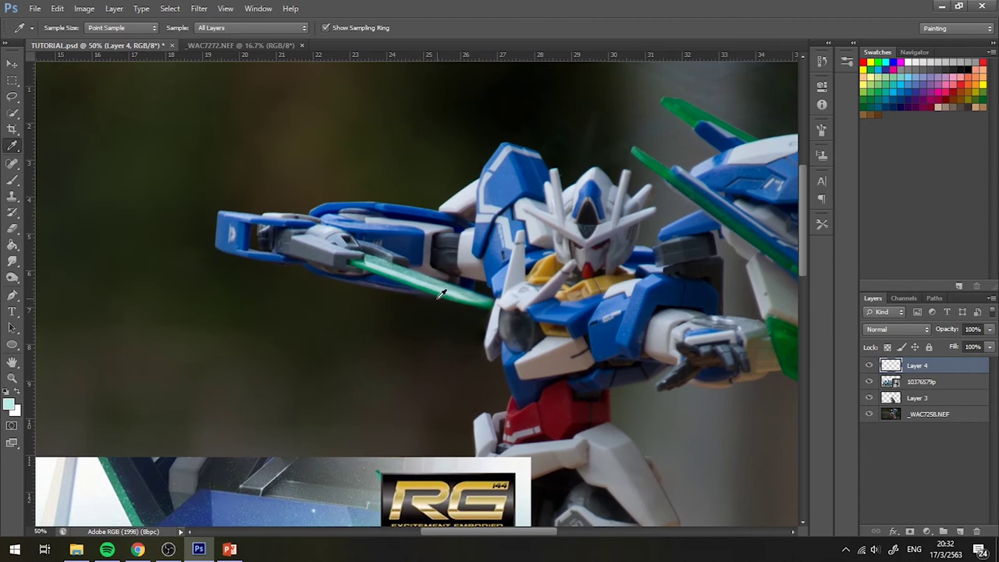
key(b)
scroll(441, 281, up, 1)
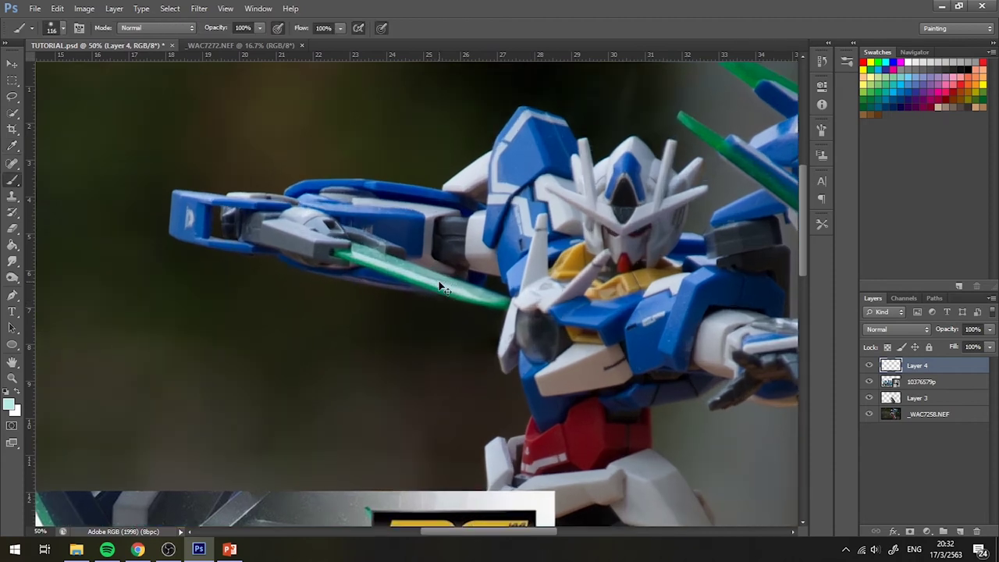
scroll(437, 283, up, 1)
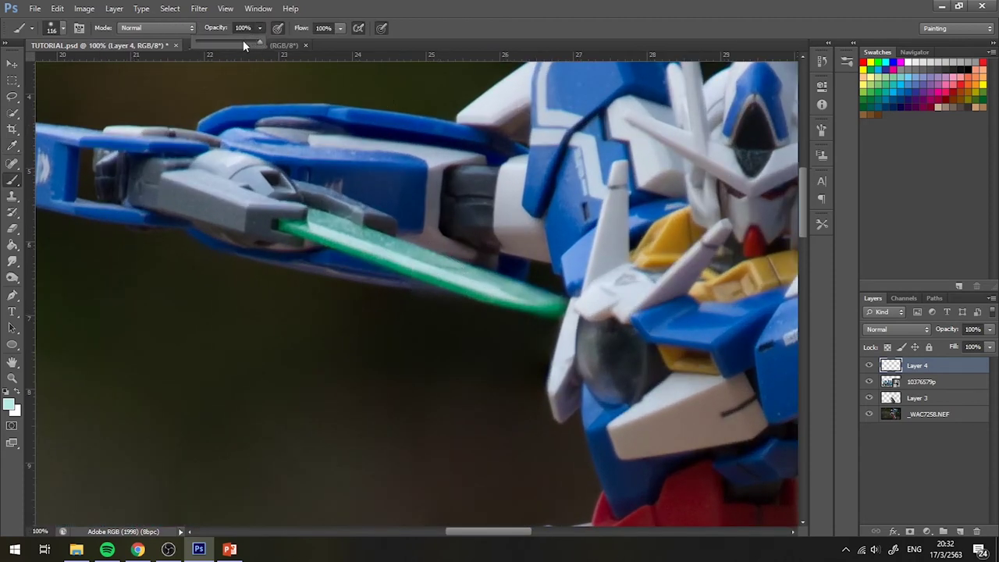
click(239, 41)
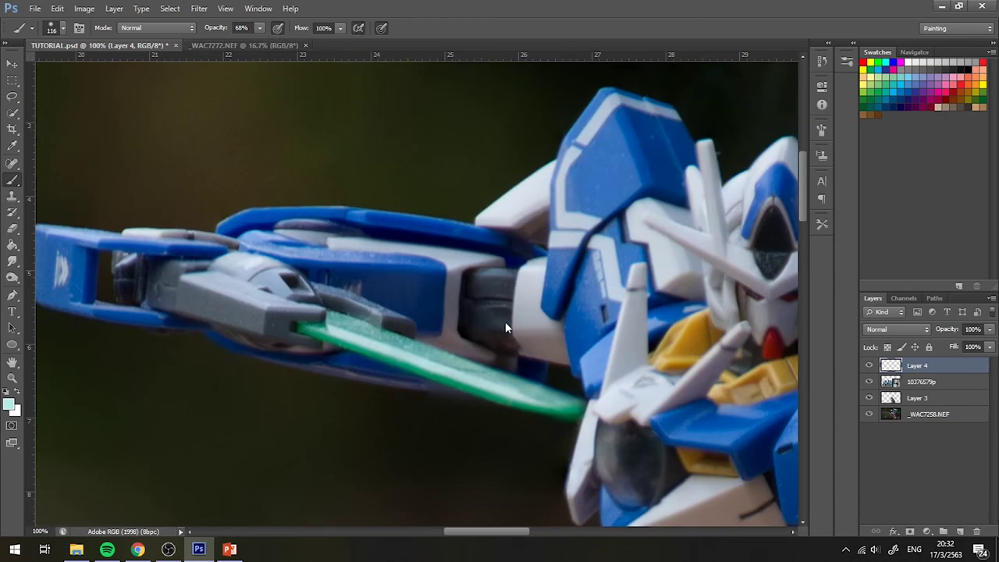
Step: Paint soft green glow strokes along the left blade, undoing the last stroke
drag(465, 396, 375, 364)
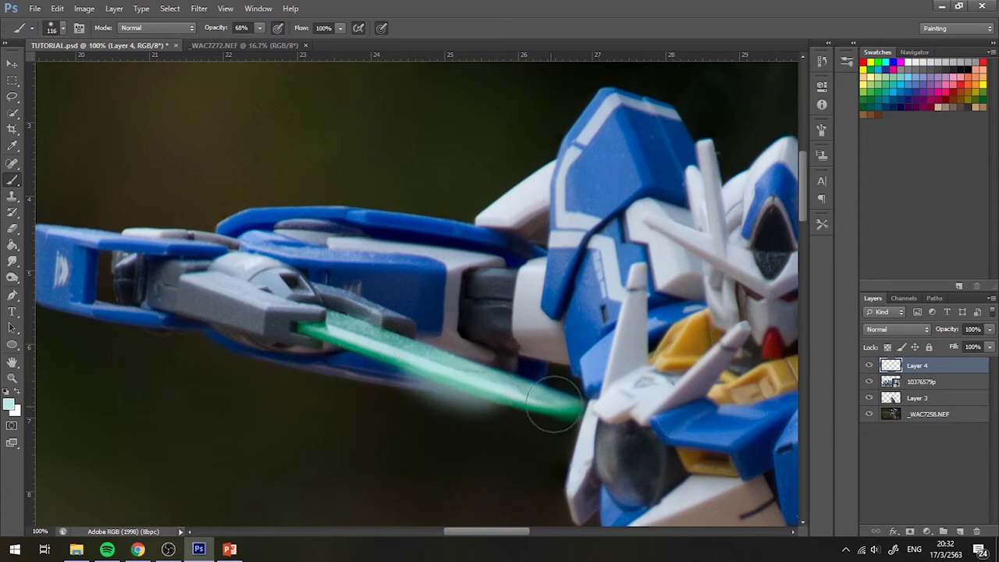
drag(551, 412, 507, 394)
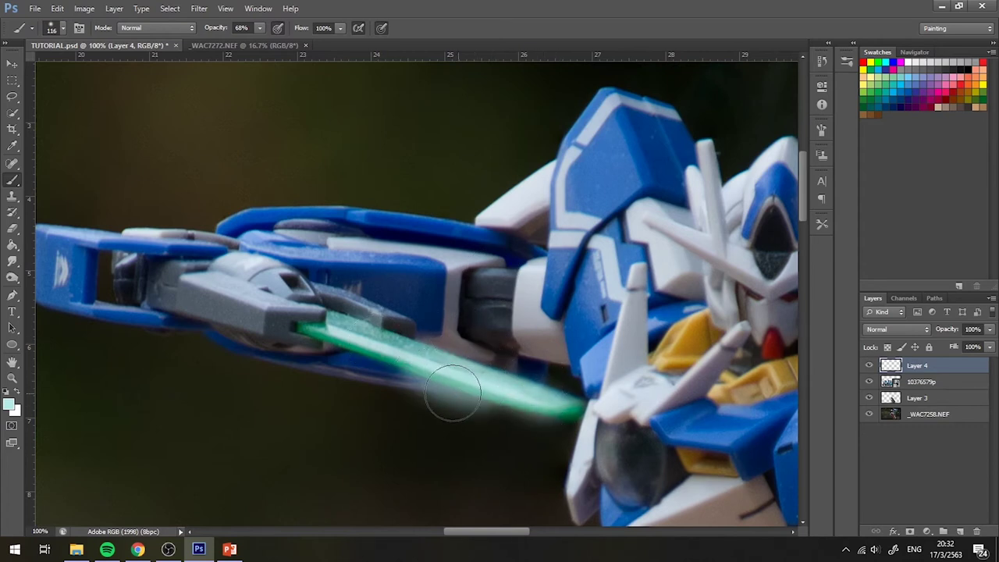
mouse_move(453, 390)
mouse_down()
mouse_move(390, 352)
mouse_move(492, 386)
mouse_up()
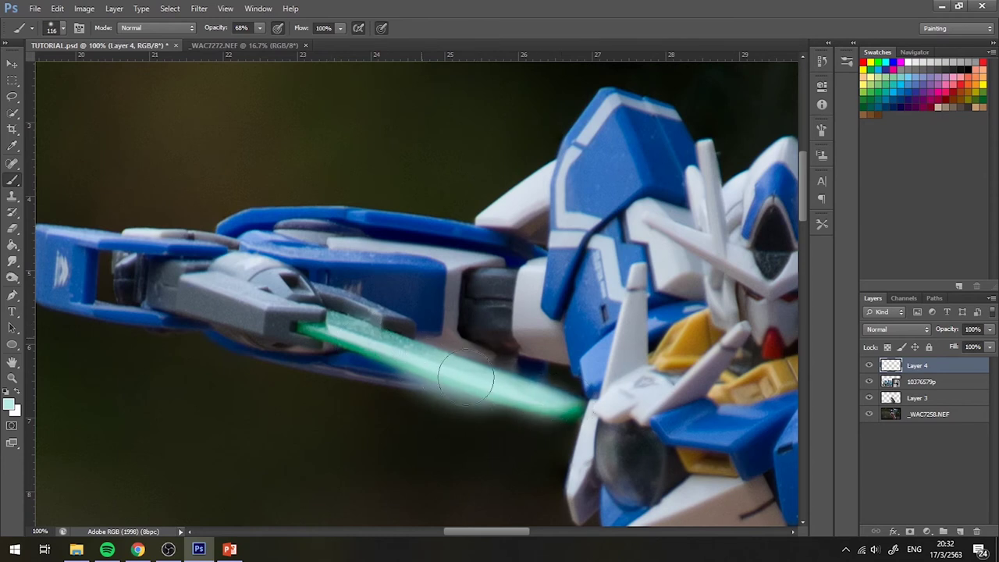
mouse_move(492, 388)
mouse_down()
mouse_move(402, 346)
mouse_move(312, 323)
mouse_move(286, 330)
mouse_move(320, 329)
mouse_up()
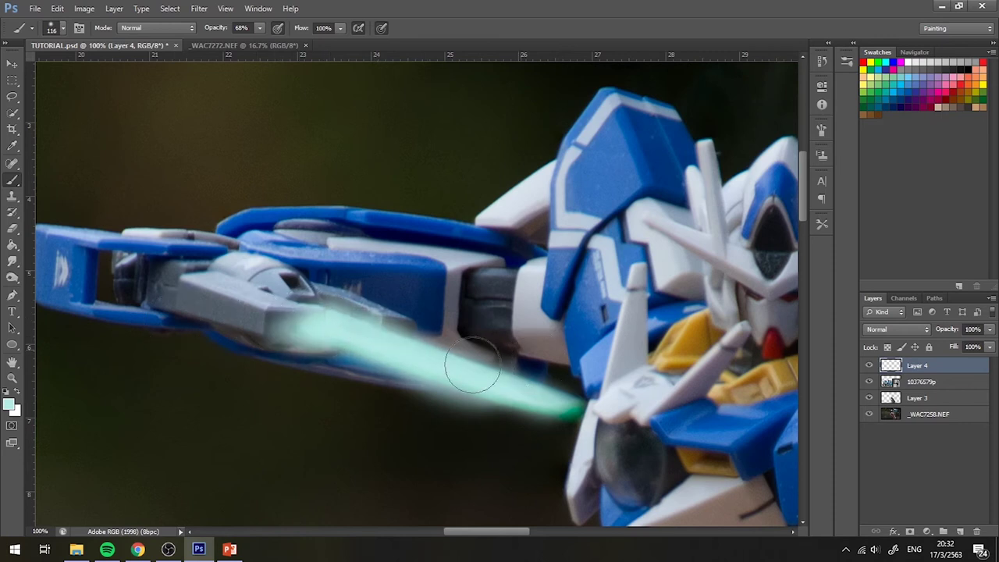
key(ctrl+alt+z)
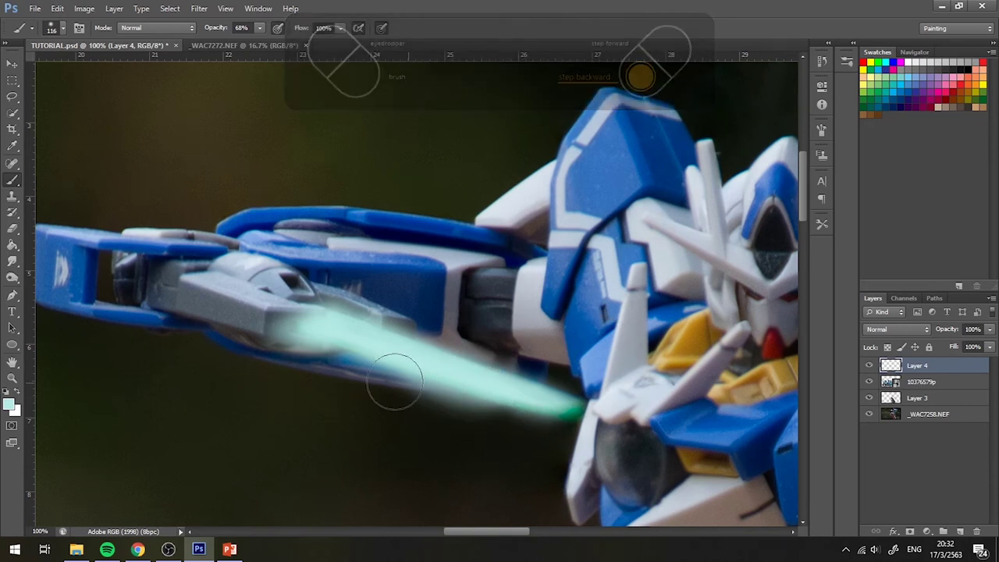
Step: Paint soft green glow along the right blade using 162 px and 226 px brushes
right_click(489, 346)
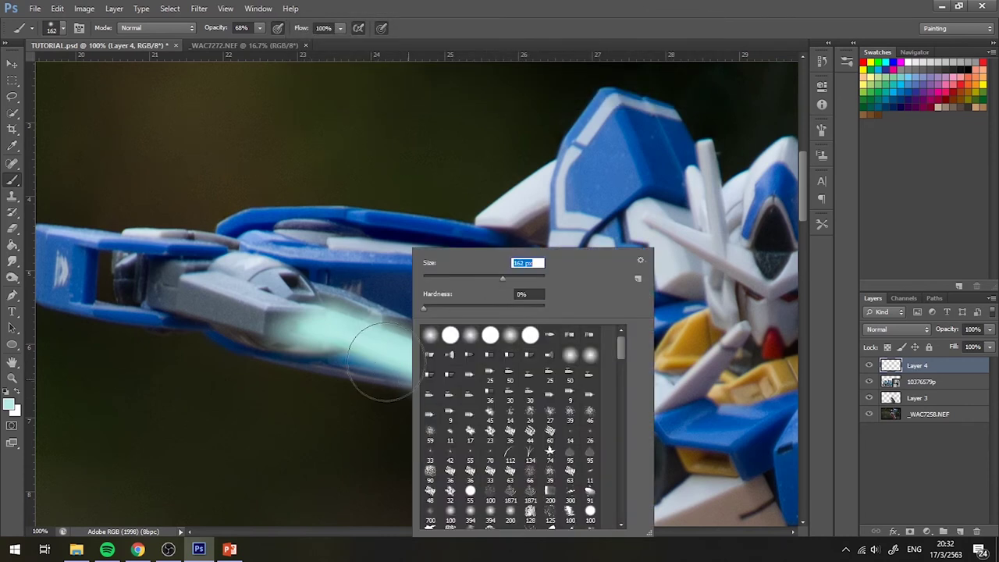
key(Return)
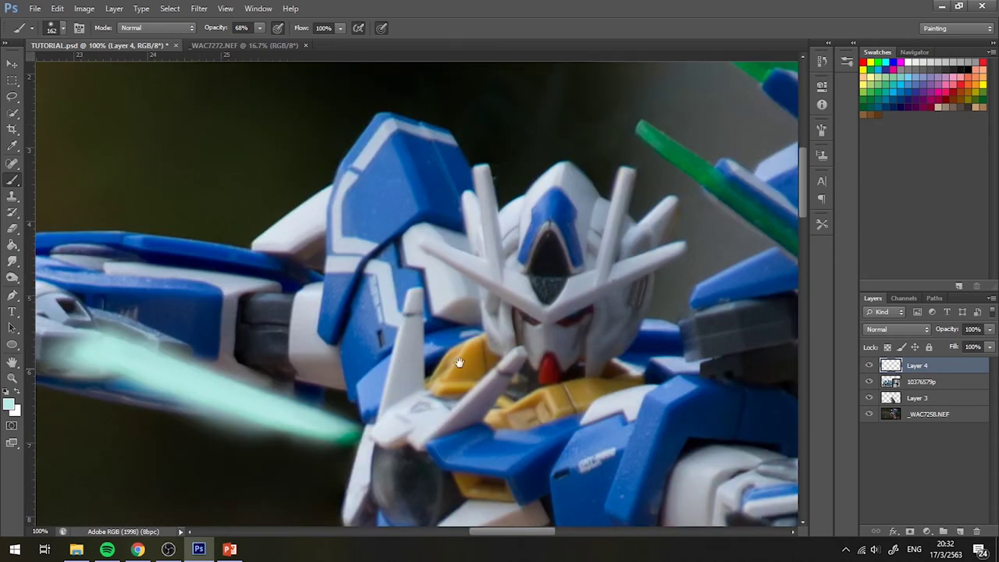
mouse_move(586, 342)
mouse_down()
mouse_move(338, 355)
mouse_move(184, 213)
mouse_up()
drag(285, 224, 216, 174)
key(ctrl+minus)
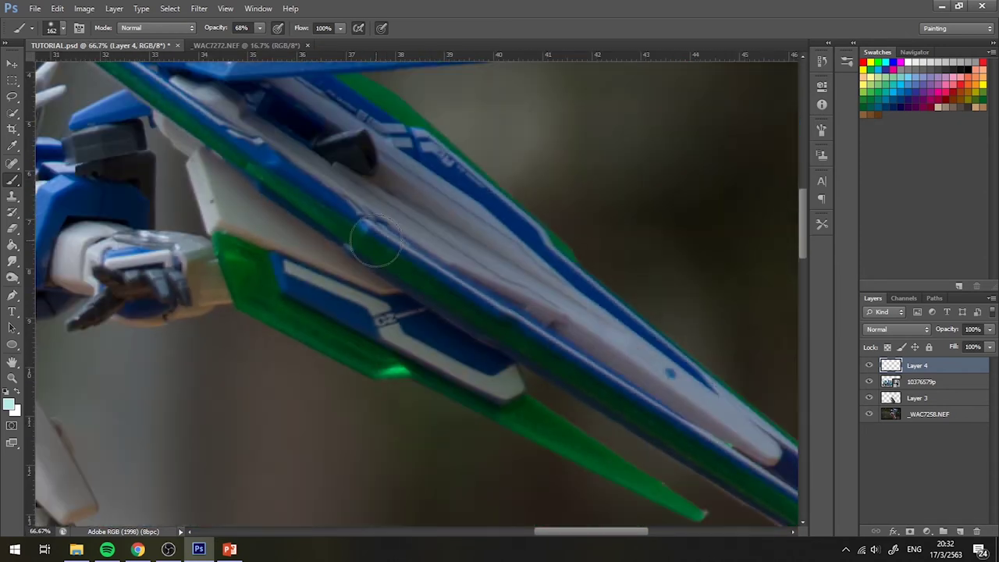
drag(368, 346, 269, 313)
right_click(256, 267)
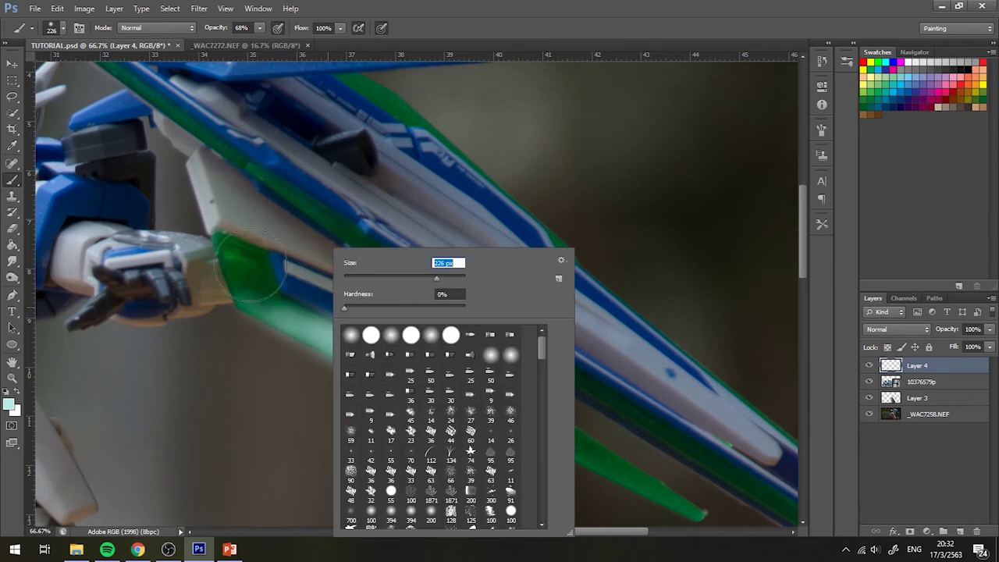
key(Return)
mouse_move(257, 269)
mouse_down()
mouse_move(569, 430)
mouse_move(401, 378)
mouse_up()
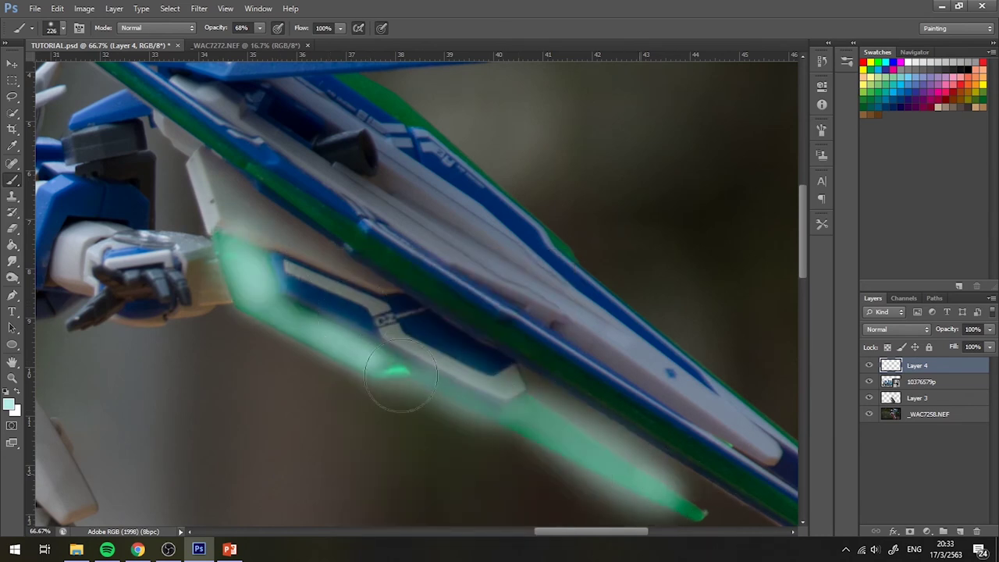
key(ctrl+minus)
key(ctrl+minus)
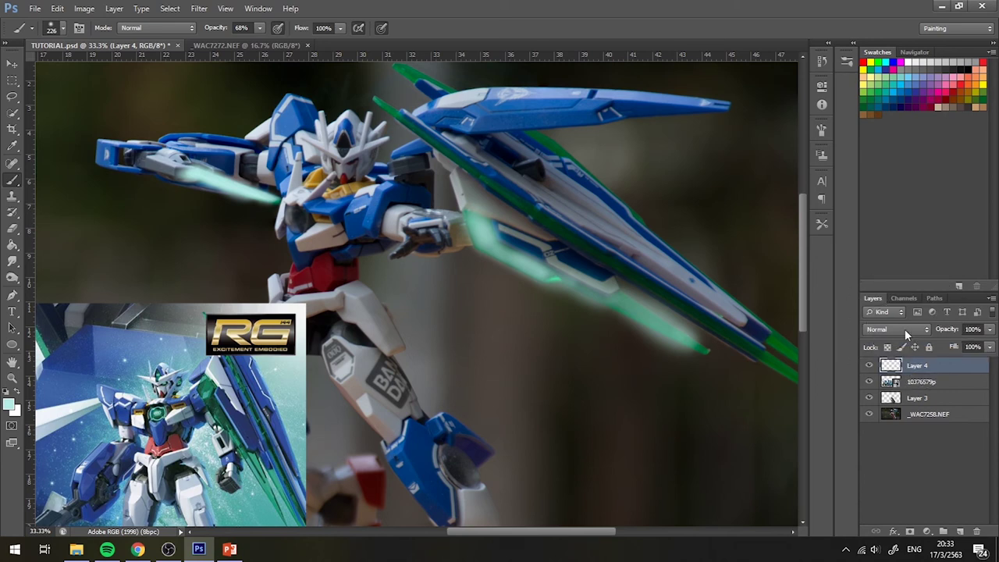
click(905, 328)
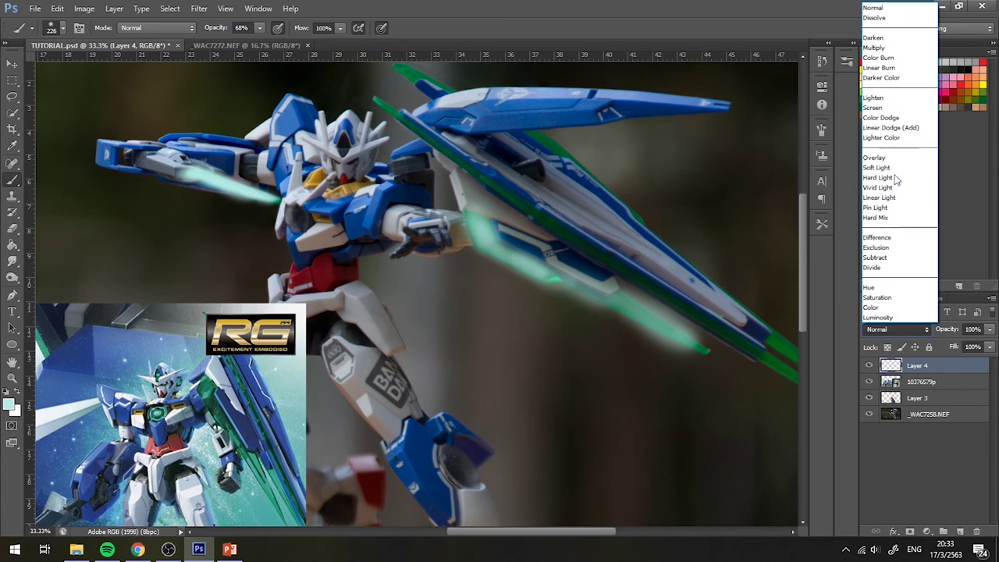
click(879, 157)
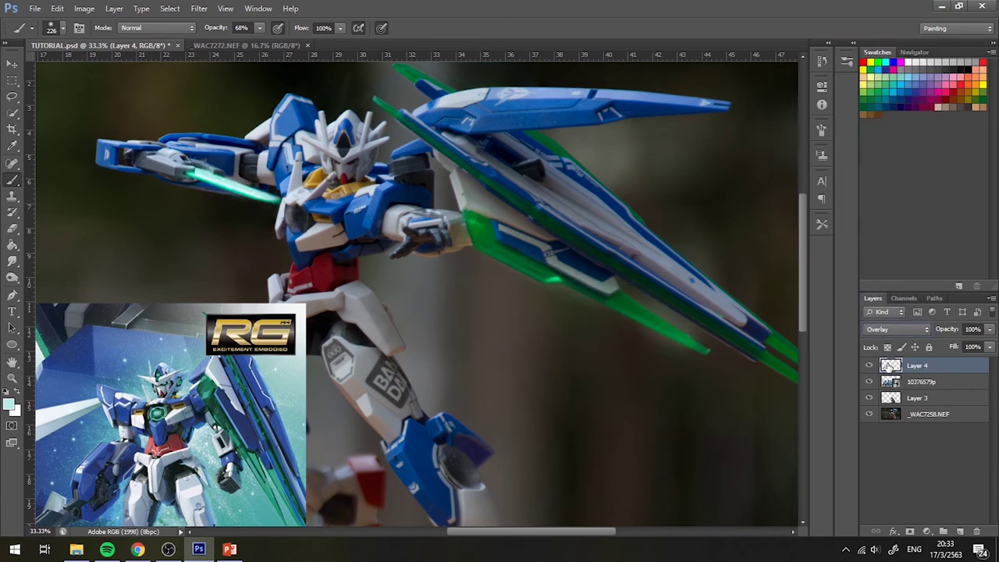
key(ctrl+plus)
key(ctrl+plus)
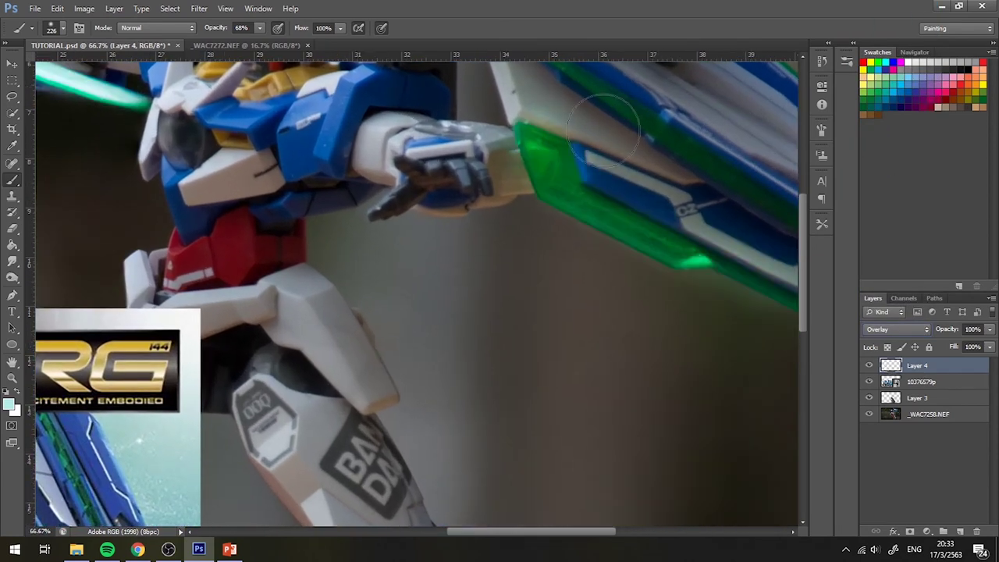
mouse_move(577, 165)
mouse_down()
mouse_move(551, 144)
mouse_move(580, 197)
mouse_up()
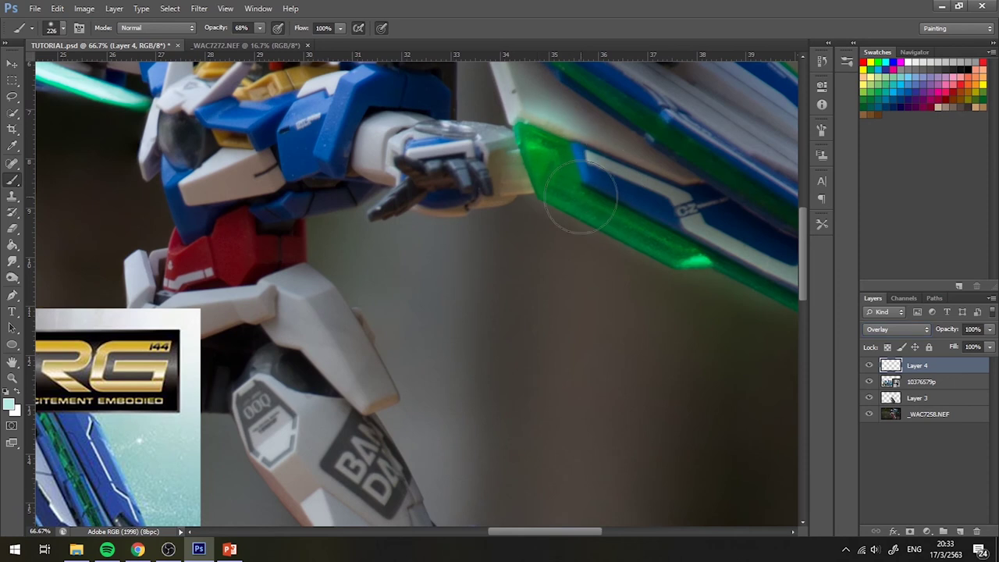
key(ctrl+alt+z)
drag(578, 234, 416, 254)
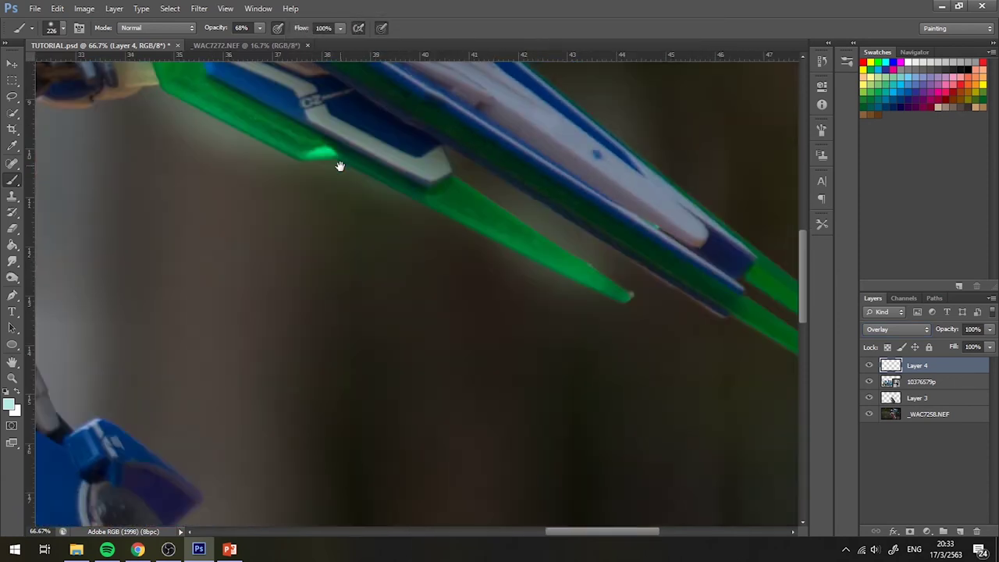
drag(406, 257, 221, 129)
mouse_move(561, 271)
mouse_down()
mouse_move(411, 268)
mouse_move(582, 354)
mouse_up()
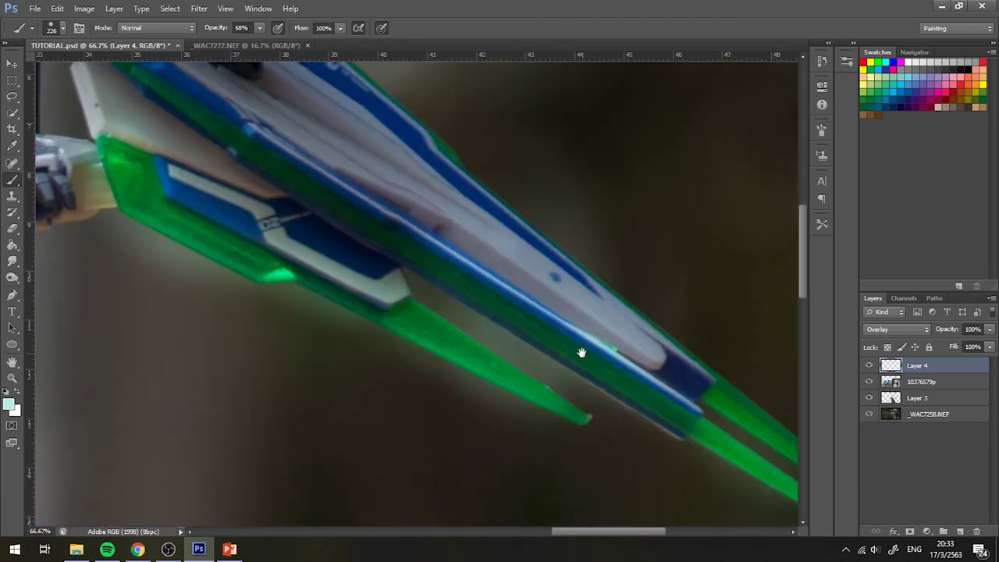
mouse_move(437, 265)
mouse_down()
mouse_move(593, 351)
mouse_move(609, 344)
mouse_up()
drag(328, 219, 464, 290)
key(ctrl+alt+z)
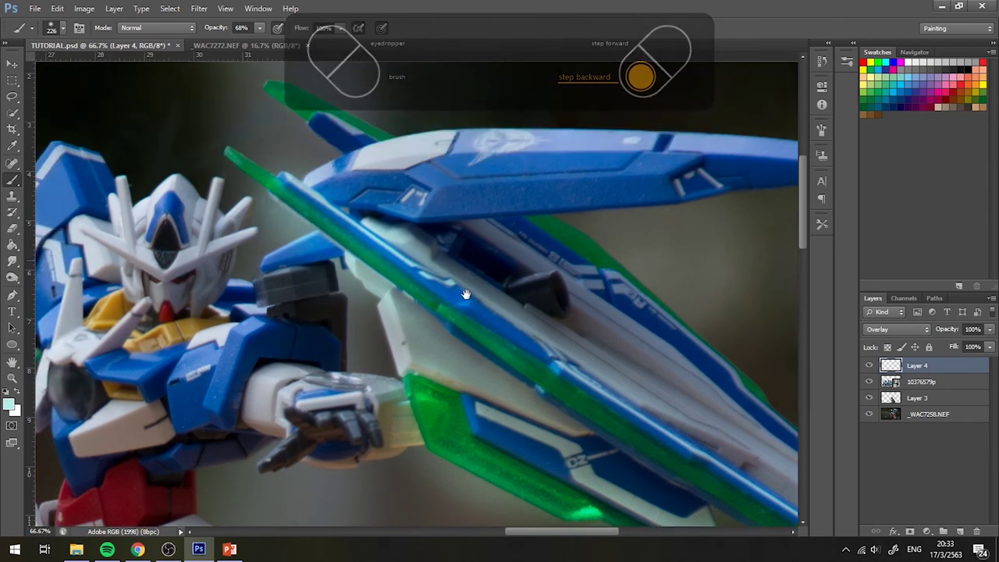
drag(437, 238, 469, 290)
drag(219, 148, 306, 214)
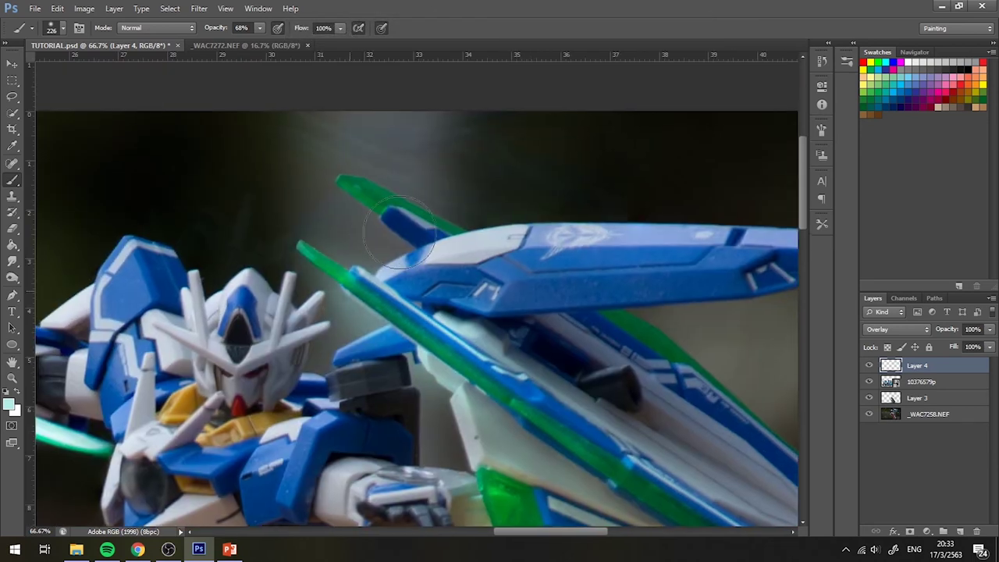
drag(355, 247, 302, 245)
drag(598, 474, 350, 273)
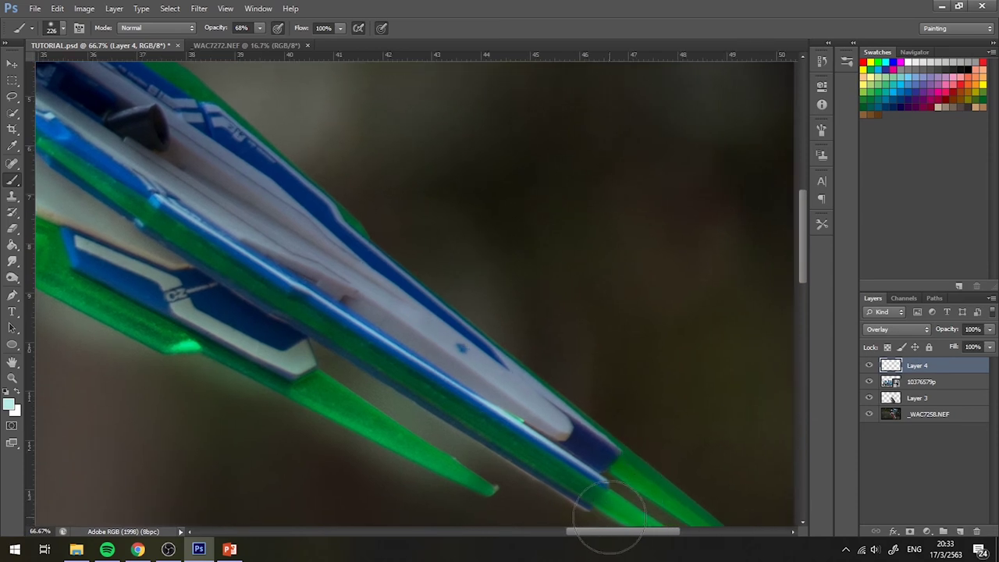
drag(406, 214, 647, 307)
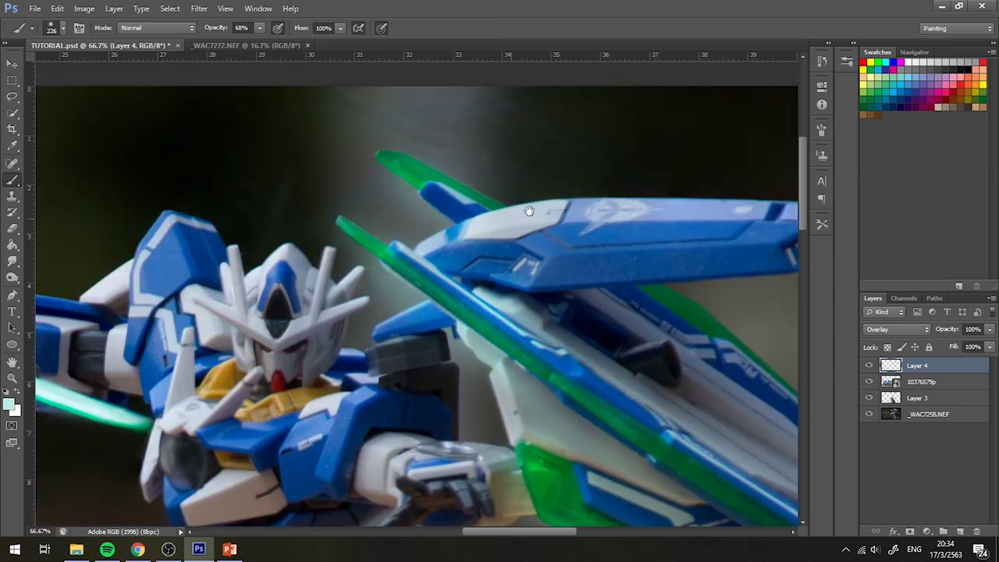
drag(302, 258, 544, 202)
key(ctrl+minus)
key(ctrl+minus)
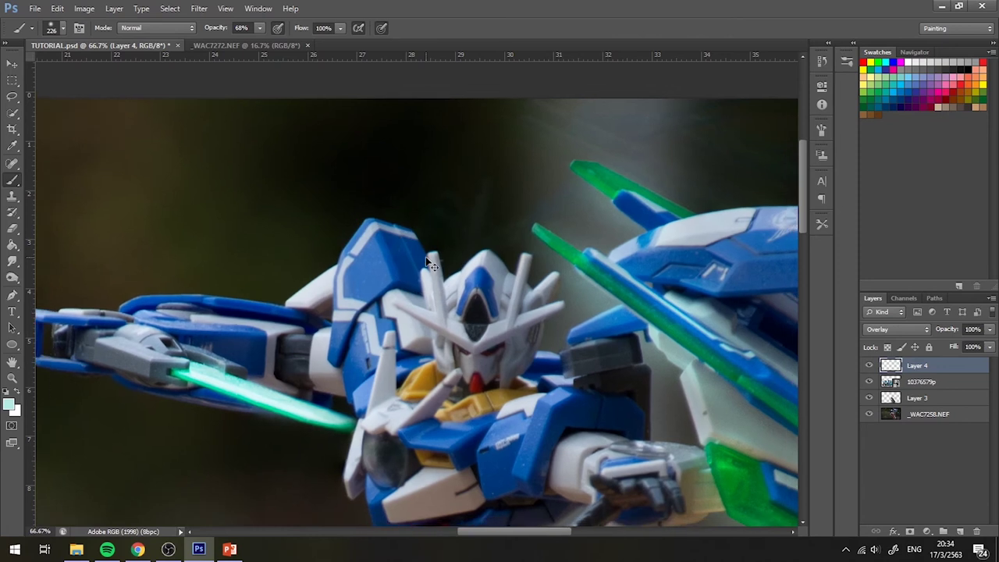
key(ctrl+minus)
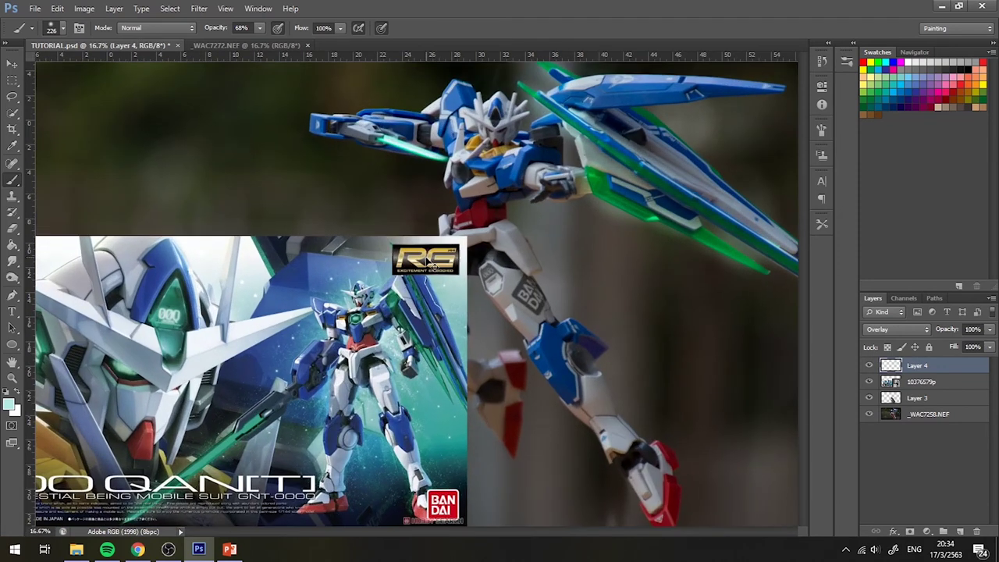
key(ctrl+plus)
key(ctrl+plus)
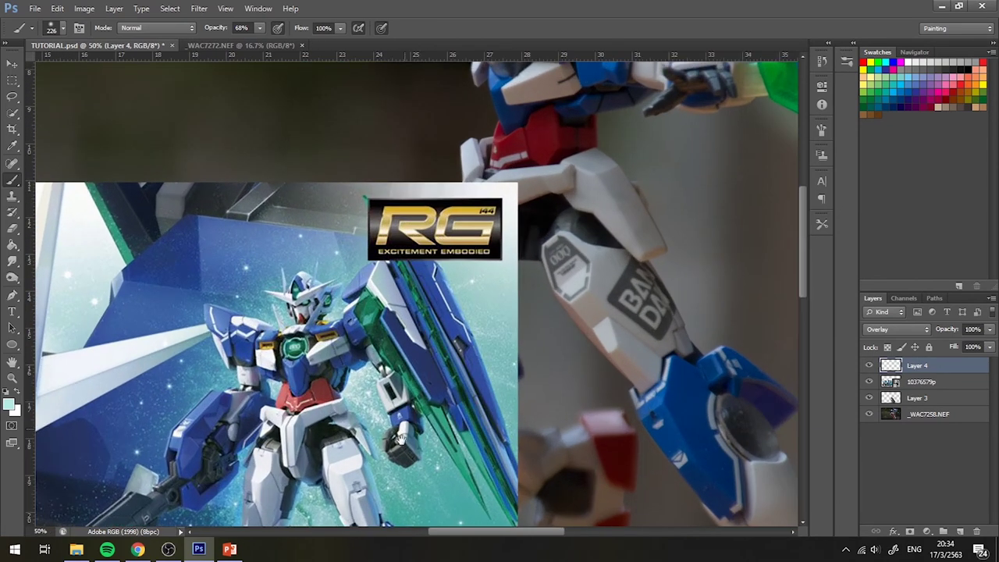
drag(433, 230, 402, 448)
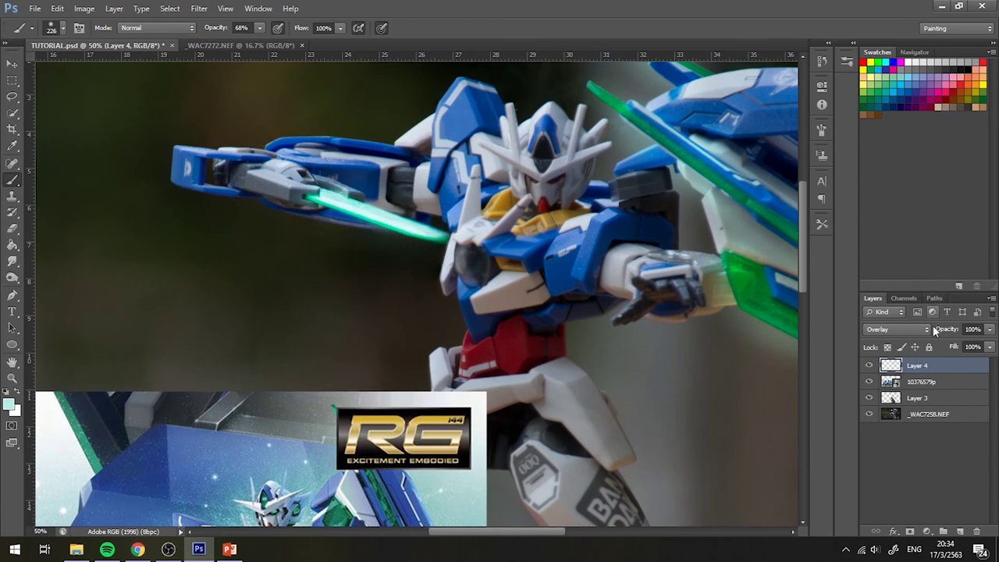
Step: Add an Overlay-blended Layer 5 above the 10376579p box-art layer and make the foreground white
click(934, 382)
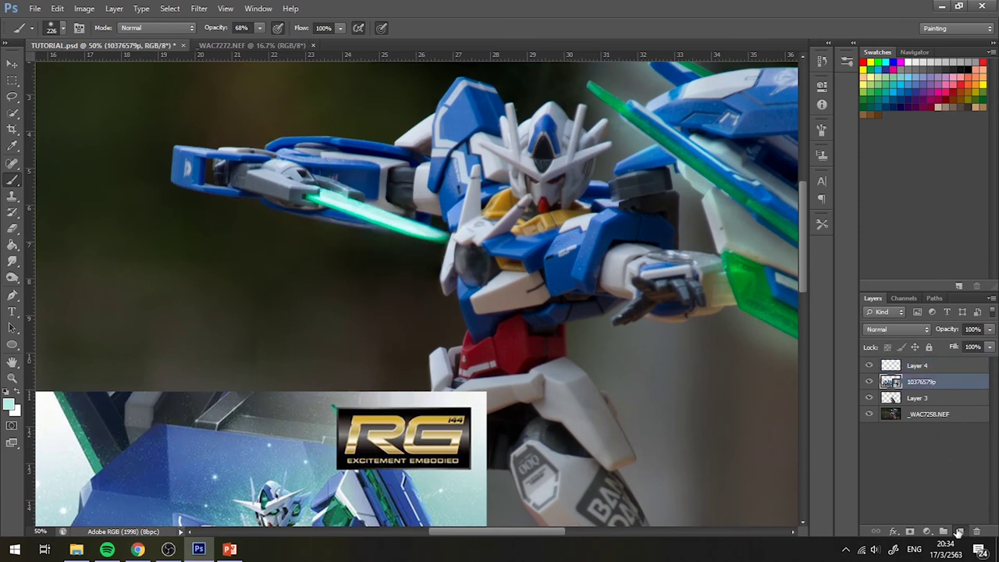
click(958, 532)
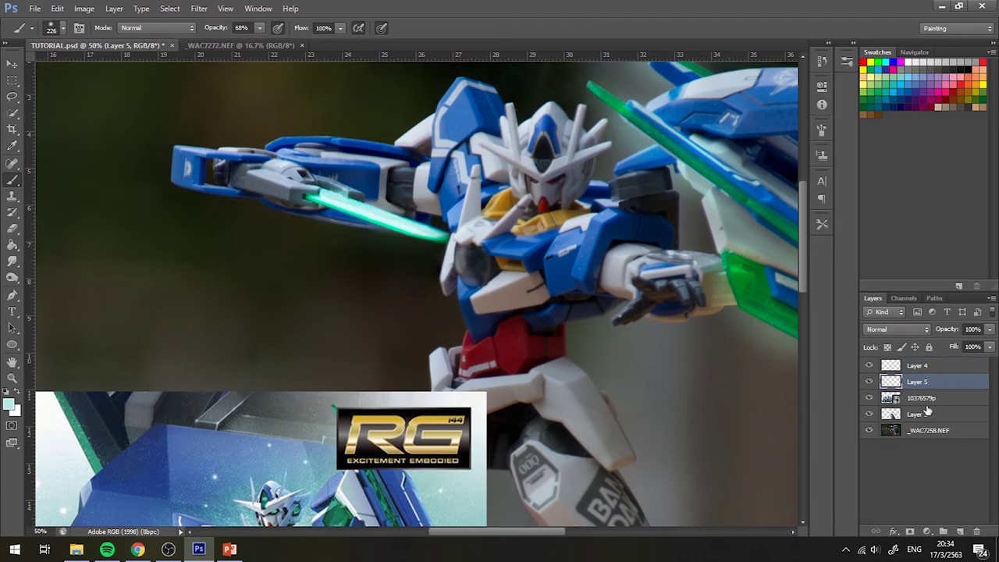
click(893, 325)
click(871, 163)
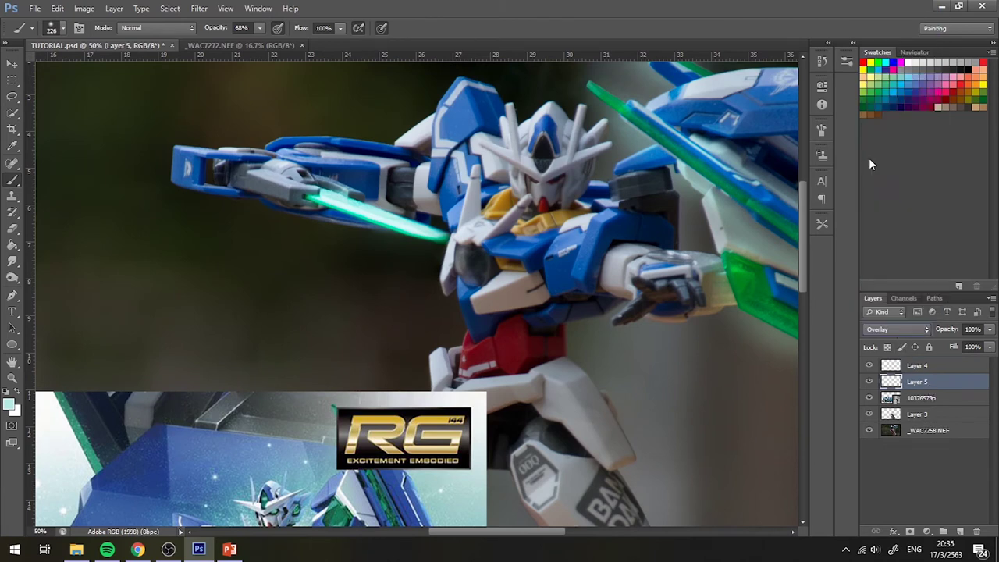
click(911, 63)
Step: Save TUTORIAL.psd and add a new empty Layer 6 above Layer 4
drag(357, 230, 15, 172)
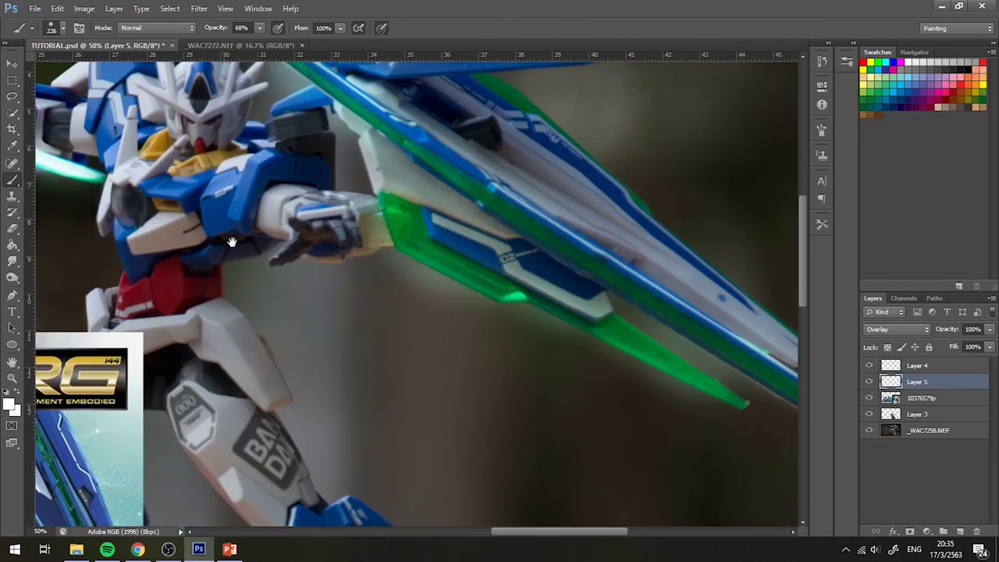
drag(606, 339, 505, 336)
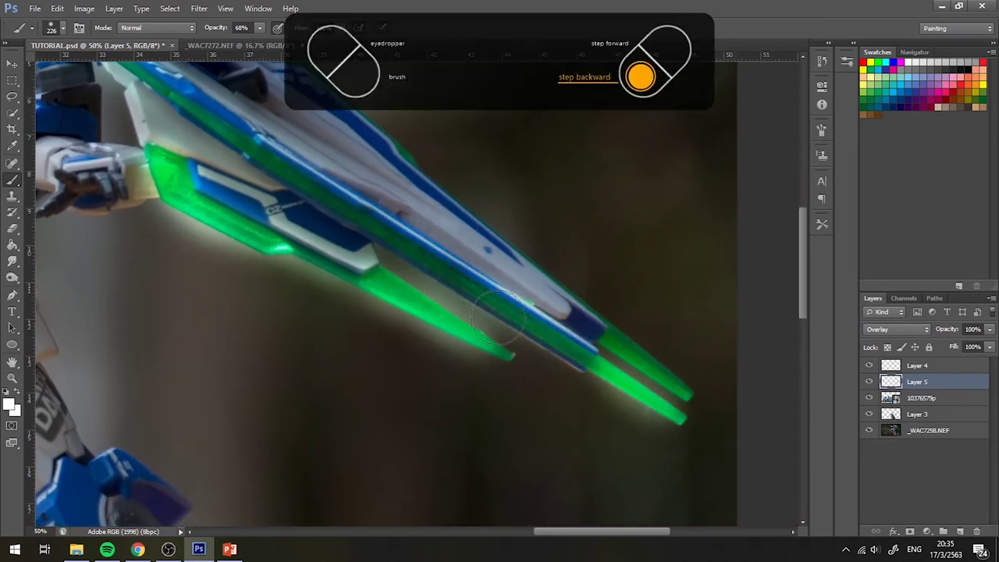
drag(457, 289, 475, 383)
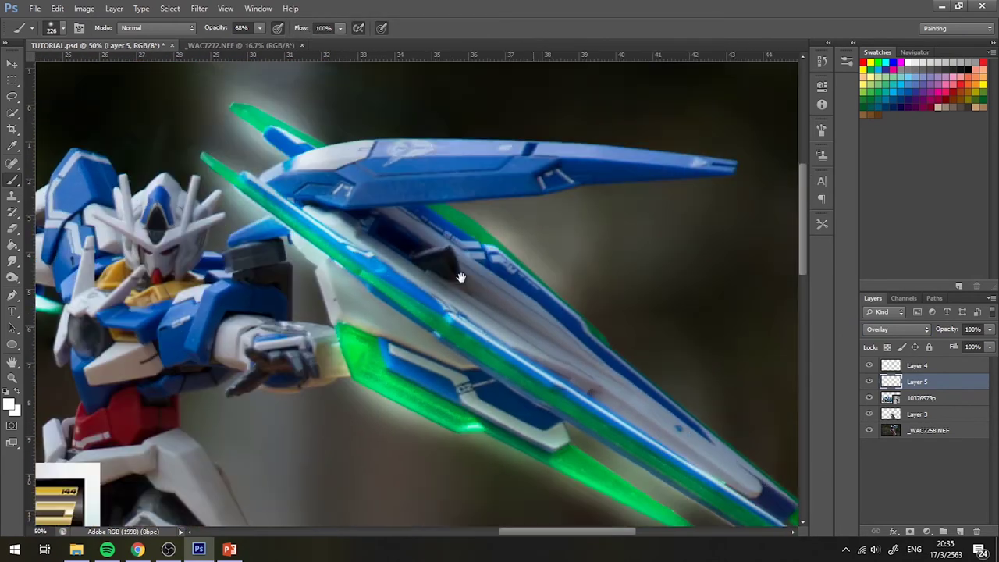
scroll(283, 143, down, 3)
key(ctrl+0)
key(ctrl+s)
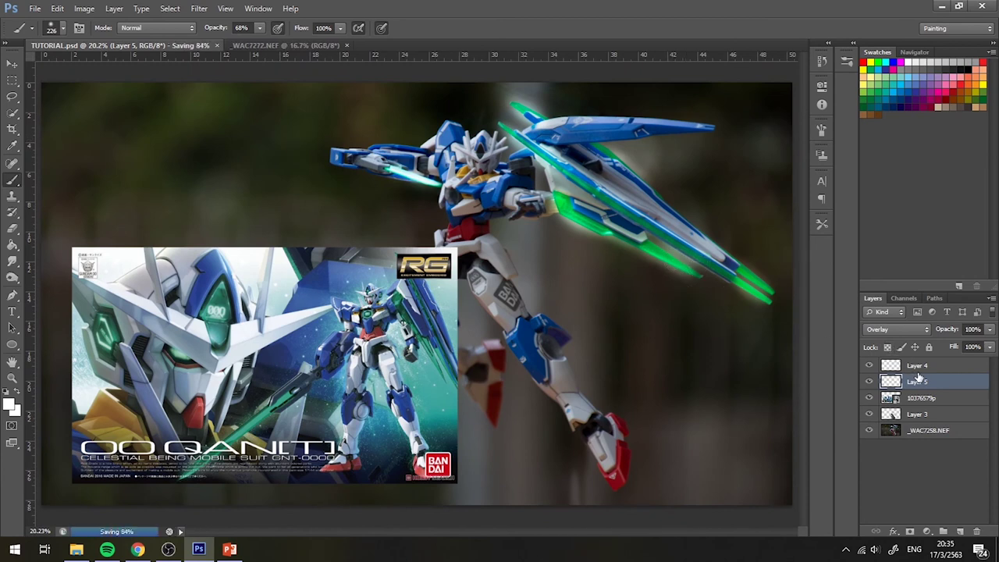
click(919, 372)
click(961, 531)
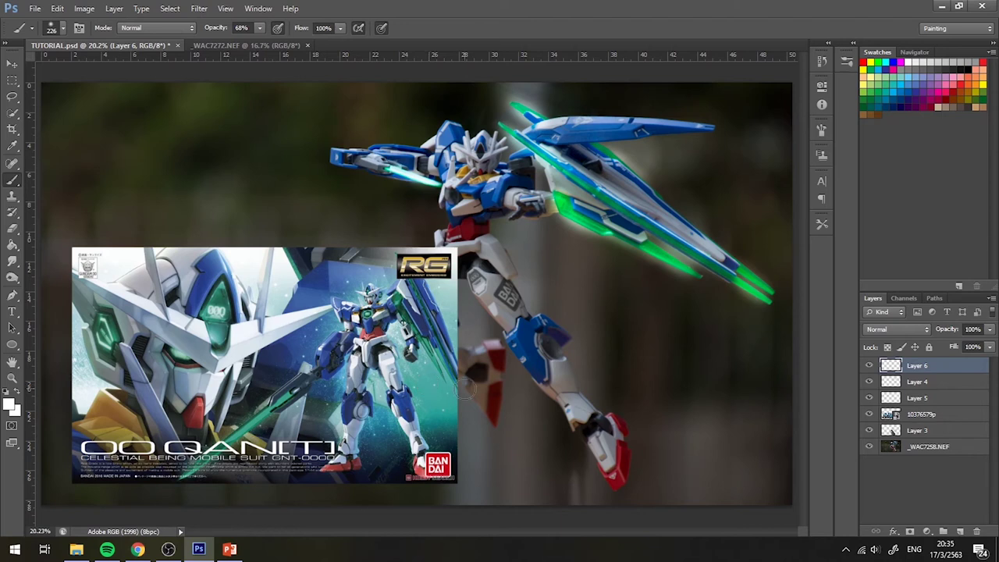
Step: Sample a light colour from the box art and lower the soft brush opacity to 43%
key(i)
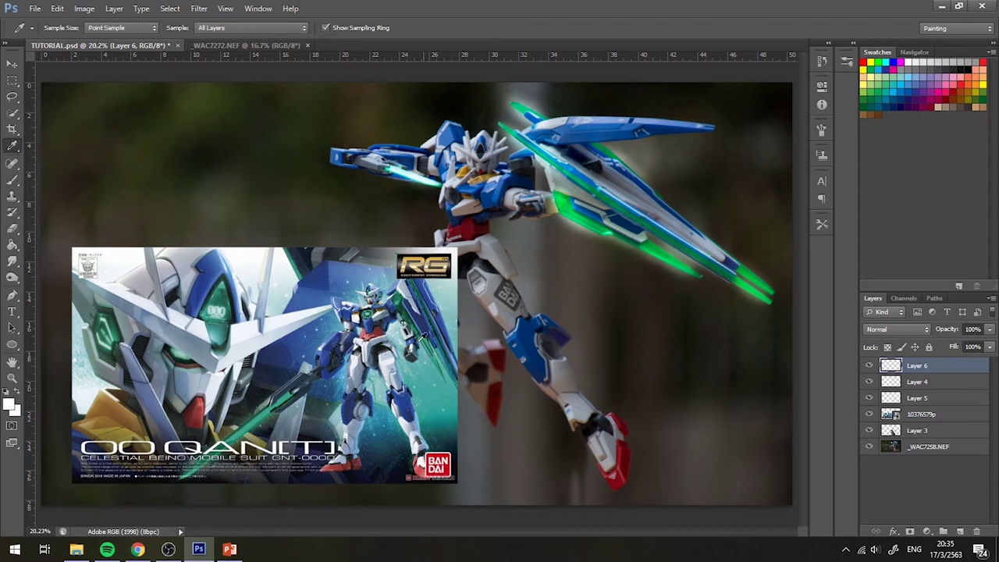
click(401, 332)
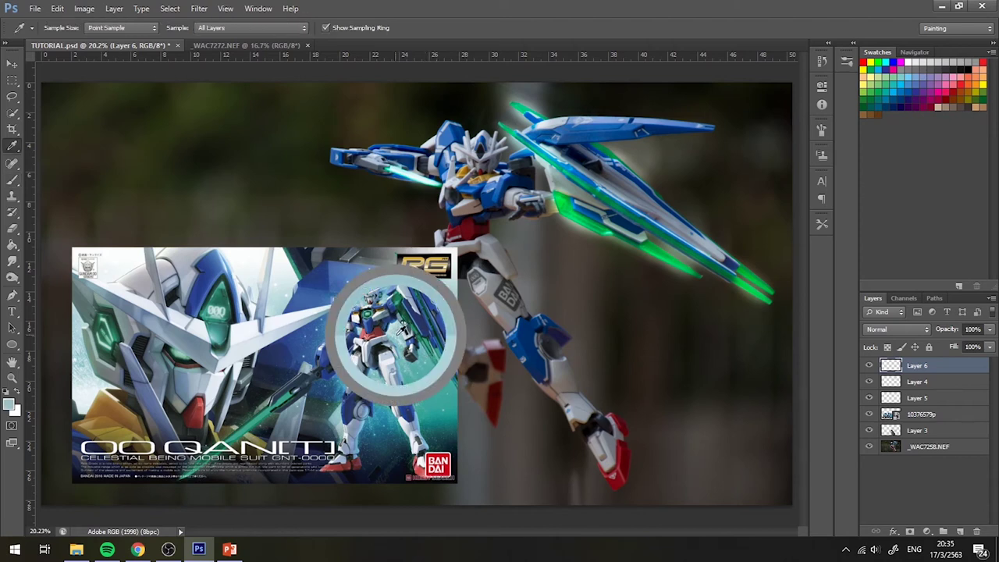
key(b)
right_click(621, 163)
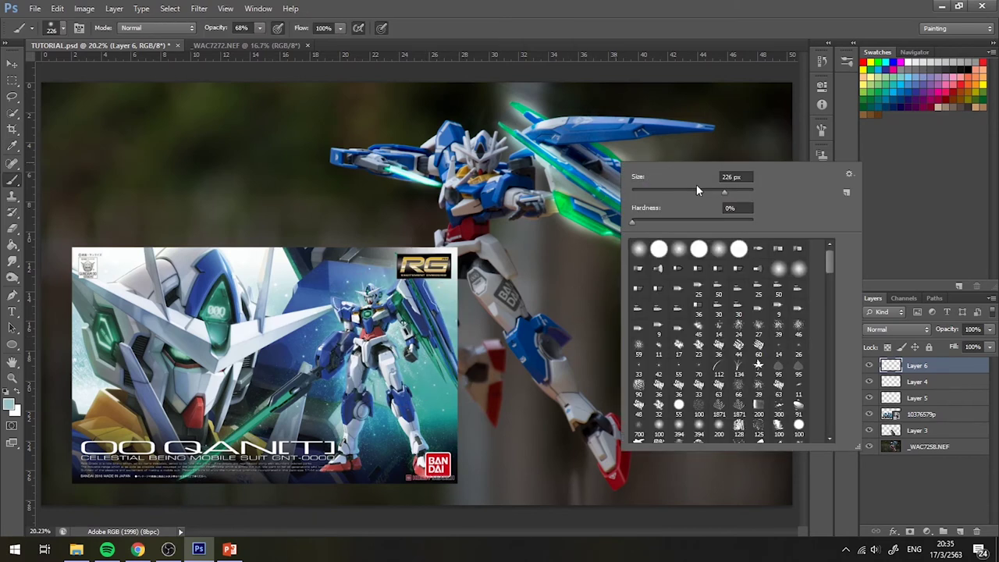
click(259, 29)
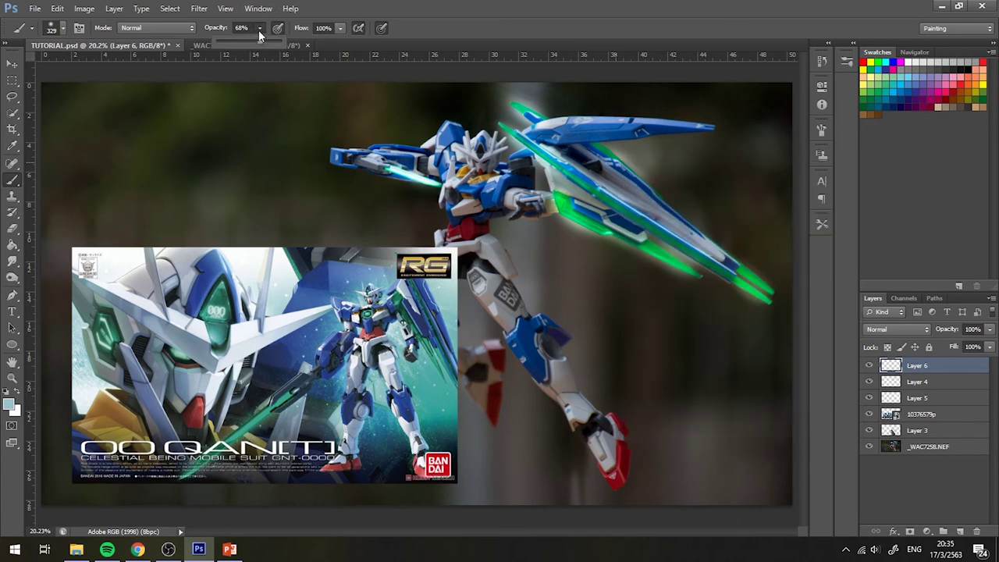
click(244, 44)
scroll(591, 228, up, 3)
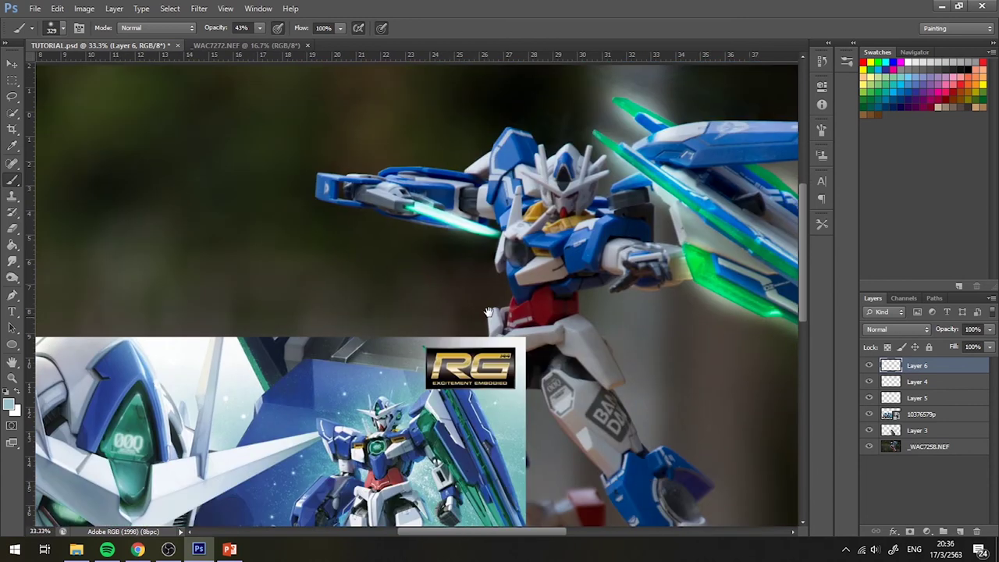
scroll(570, 250, down, 1)
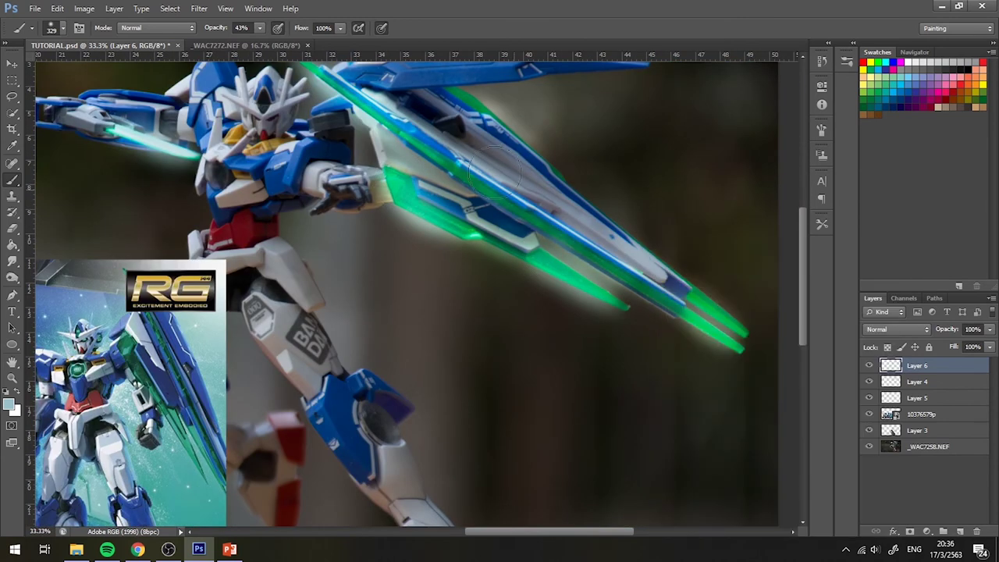
Step: Paint soft glow strokes along the blades, then undo them
drag(559, 250, 761, 367)
drag(383, 15, 406, 82)
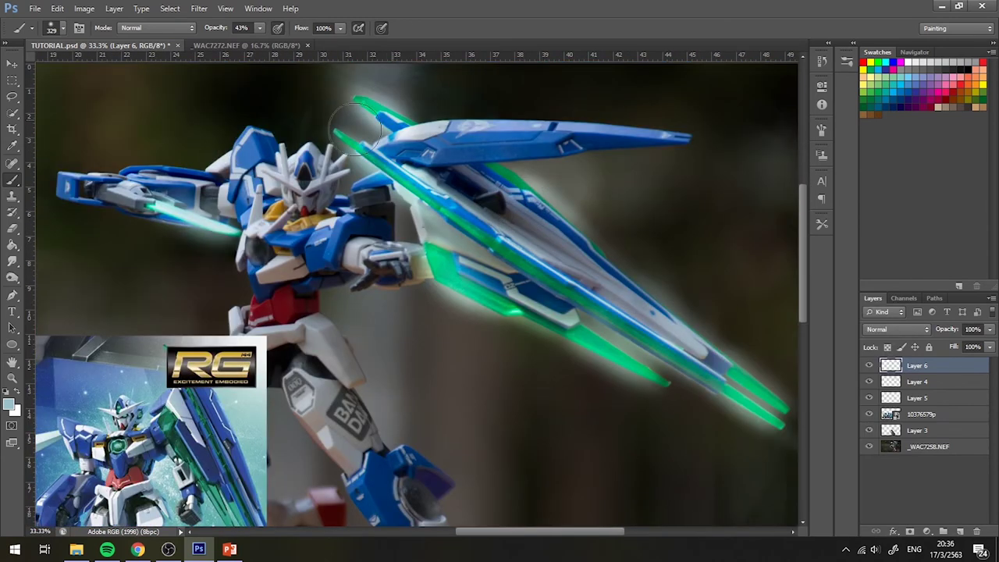
drag(334, 123, 492, 243)
mouse_move(609, 331)
mouse_down()
mouse_move(510, 191)
mouse_move(539, 227)
mouse_move(545, 193)
mouse_up()
key(ctrl+alt+z)
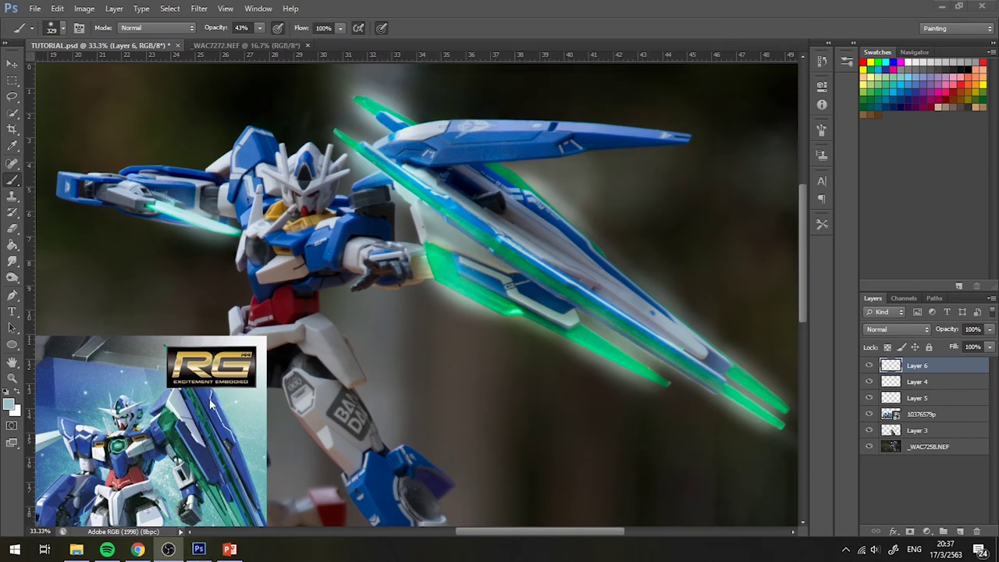
click(519, 207)
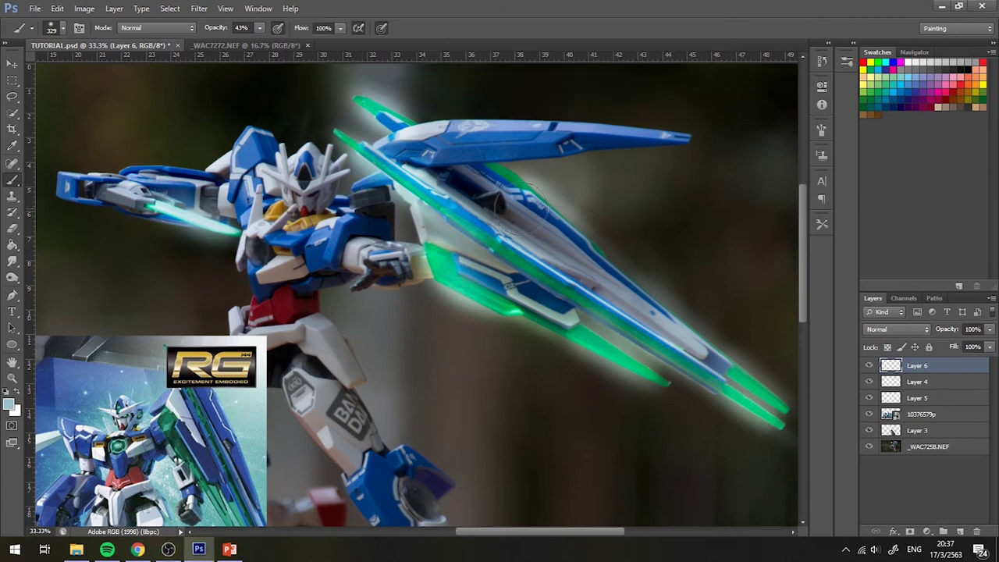
Step: Deepen the overlay tint on the upper and lower blades on Layer 5
click(948, 396)
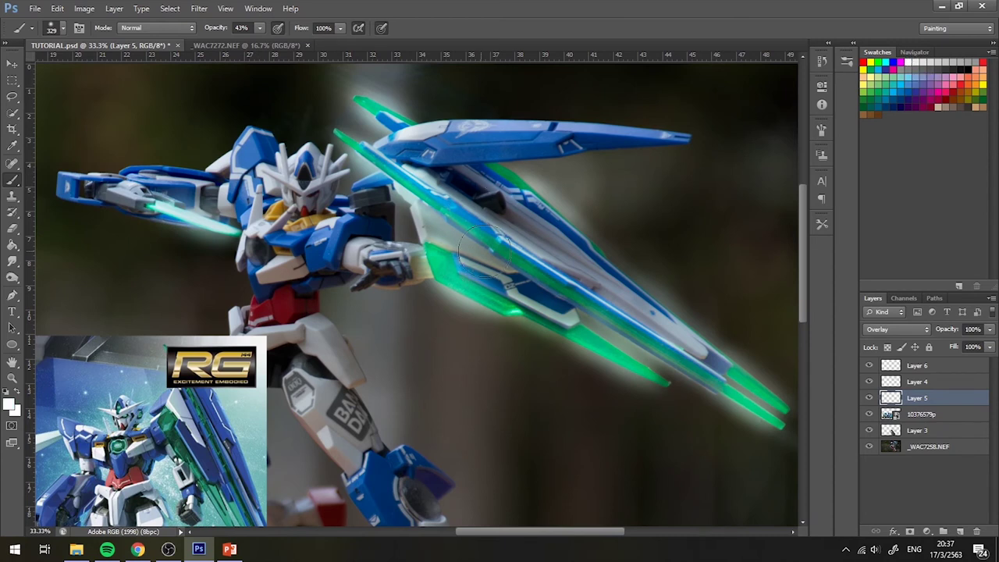
drag(462, 170, 617, 195)
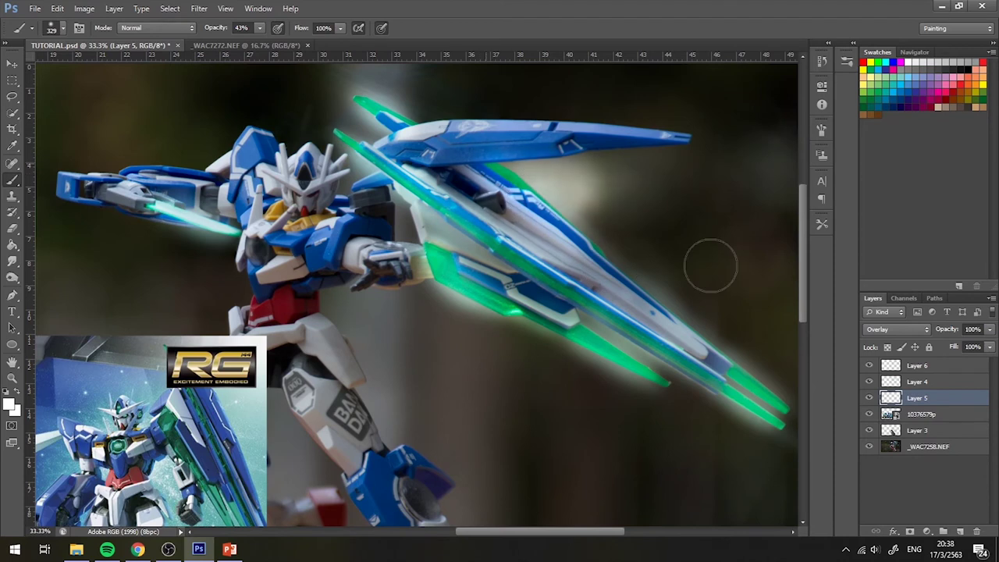
drag(482, 146, 620, 246)
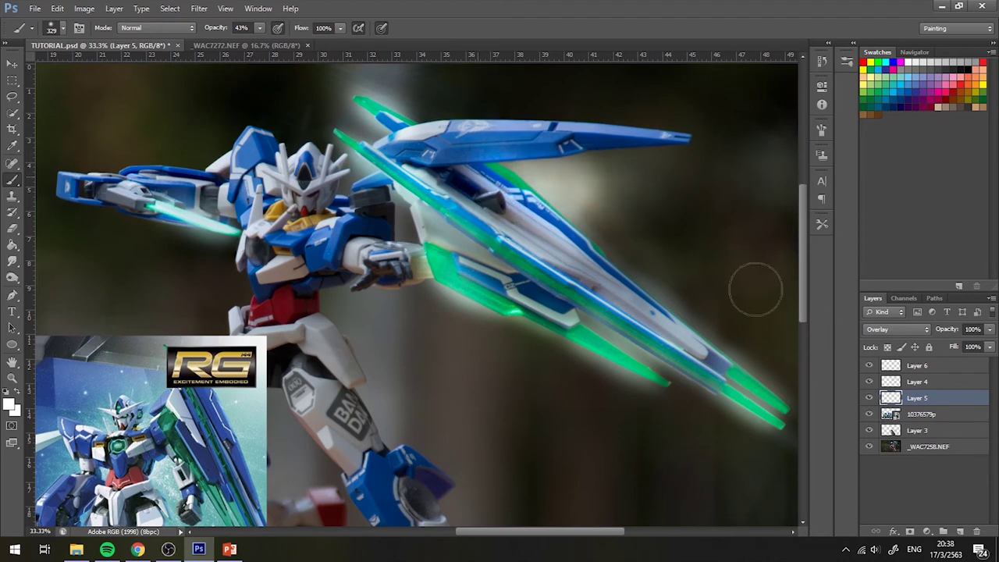
drag(573, 181, 594, 196)
drag(472, 164, 537, 217)
drag(625, 273, 599, 127)
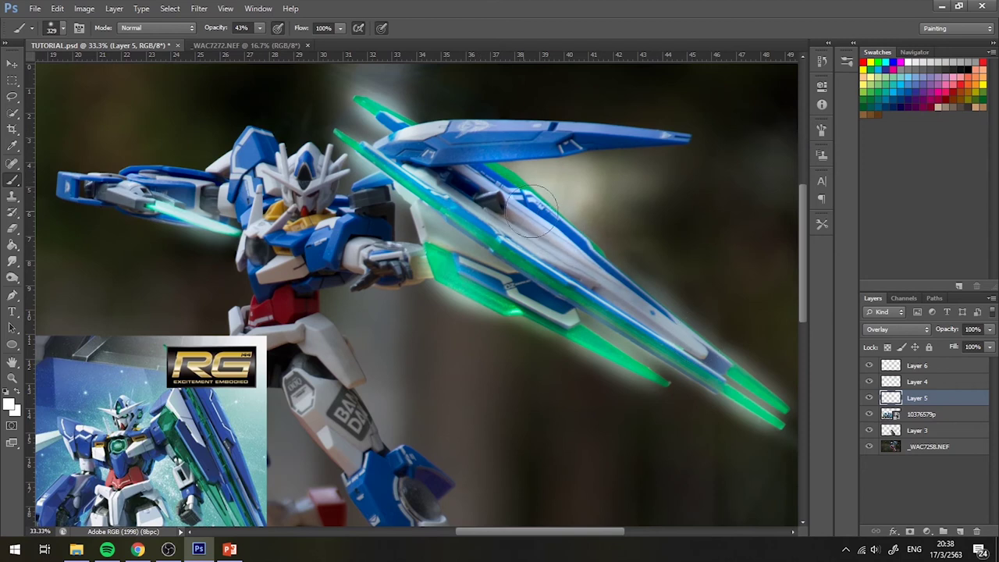
Step: On Layer 4, paint a soft pale cyan glow sampled from the box art around the upper blade
click(959, 383)
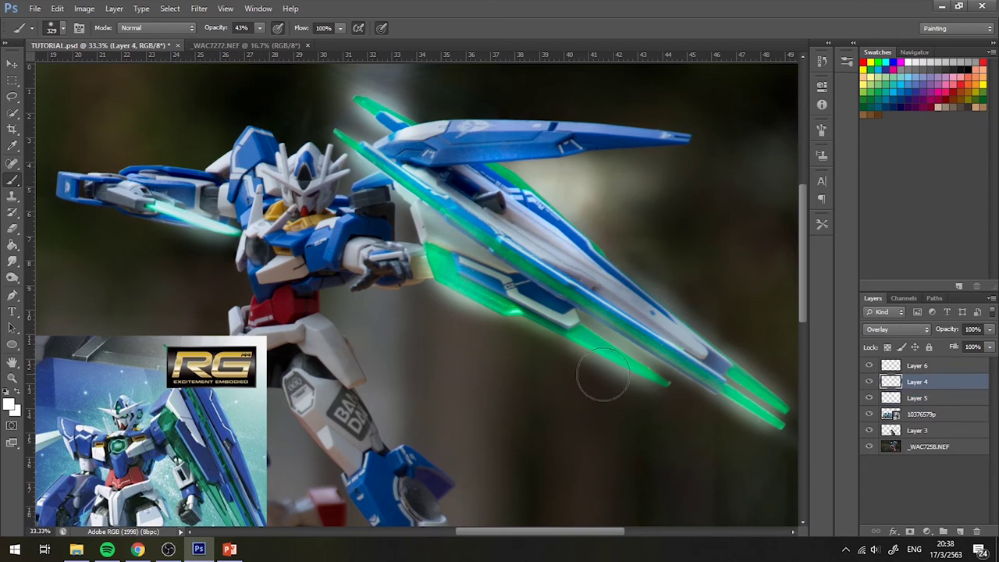
key(i)
scroll(225, 402, down, 2)
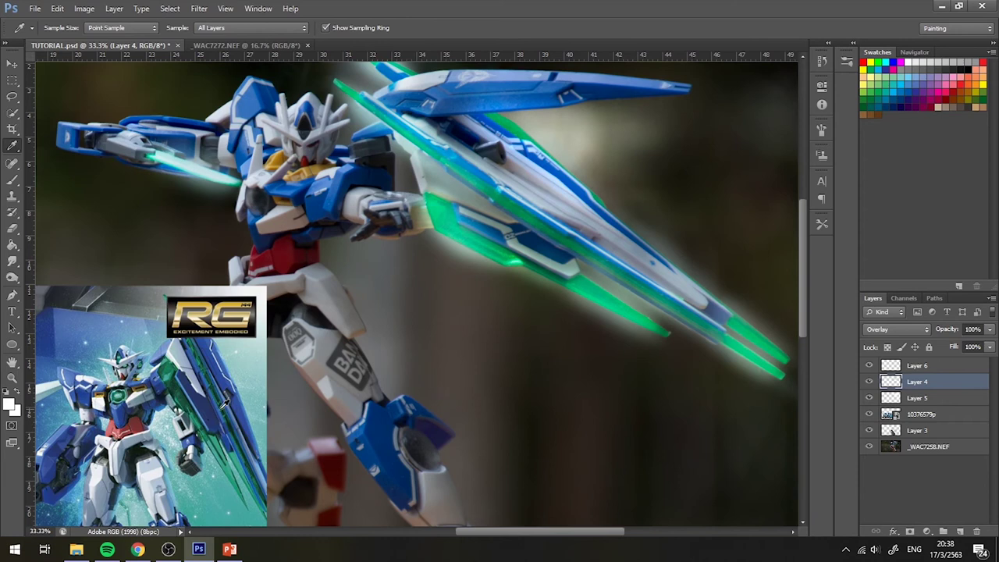
click(167, 417)
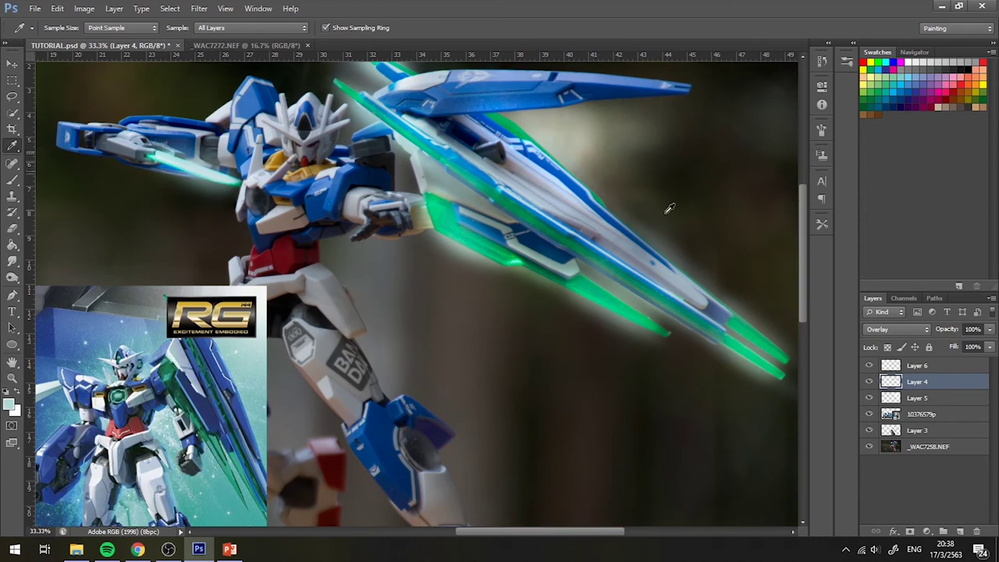
scroll(669, 208, up, 3)
key(b)
drag(476, 195, 601, 254)
mouse_move(651, 292)
mouse_down()
mouse_move(576, 217)
mouse_move(666, 205)
mouse_move(625, 210)
mouse_up()
Step: On Layer 6, brighten the upper blade's glow along its length and to its right
key(alt+bracketright)
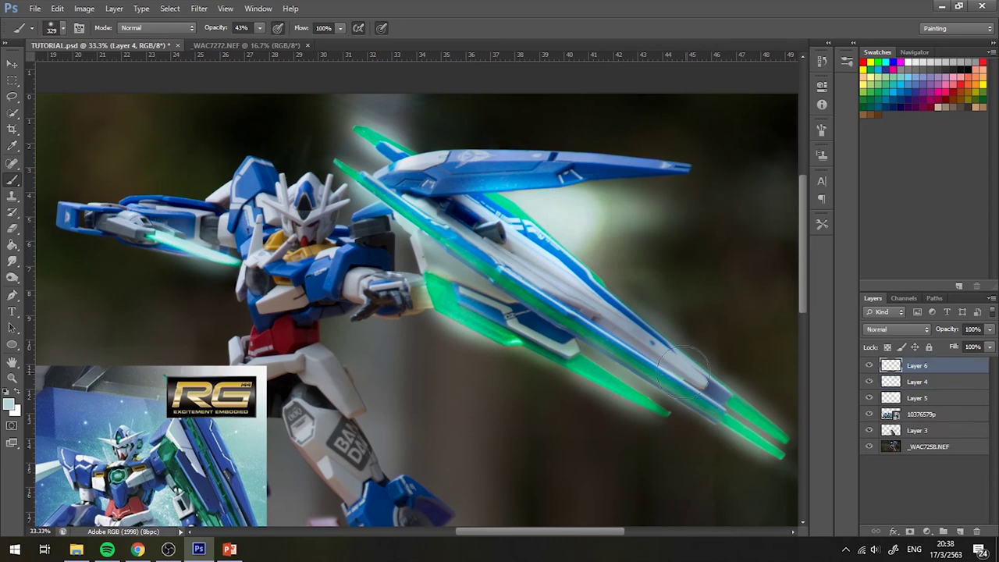
scroll(570, 309, up, 1)
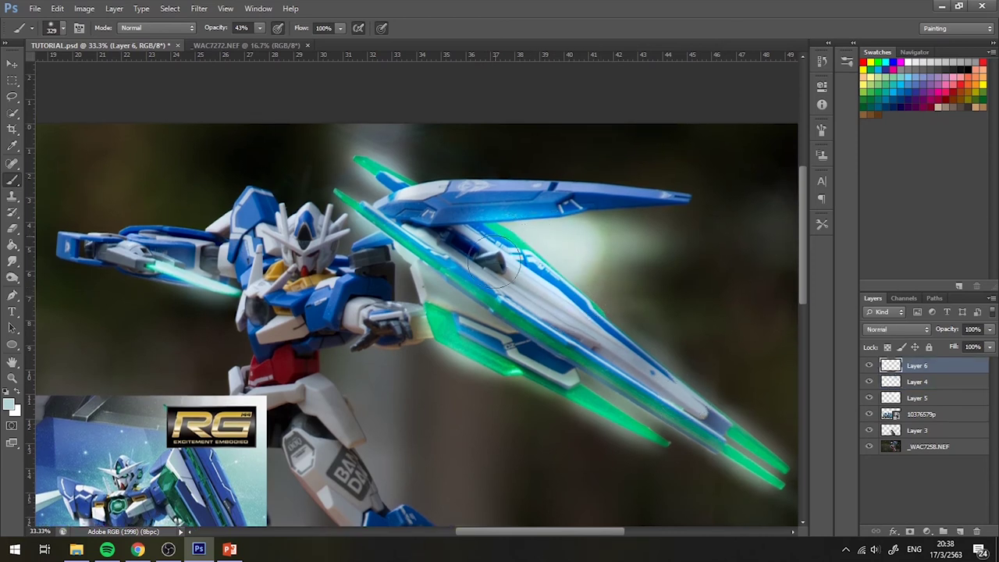
drag(624, 319, 502, 270)
mouse_move(640, 341)
mouse_down()
mouse_move(478, 239)
mouse_move(691, 363)
mouse_up()
drag(546, 248, 684, 286)
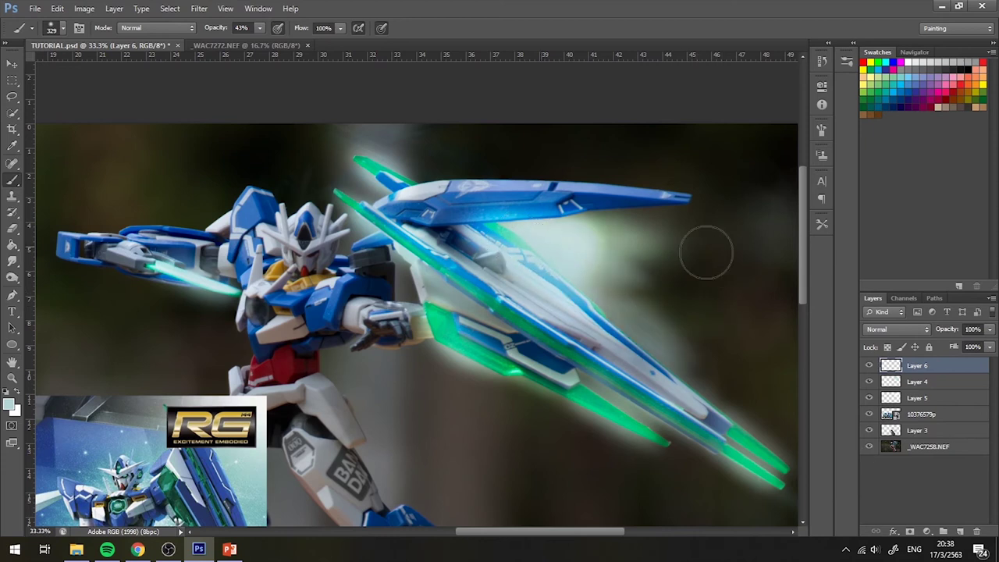
drag(706, 252, 549, 224)
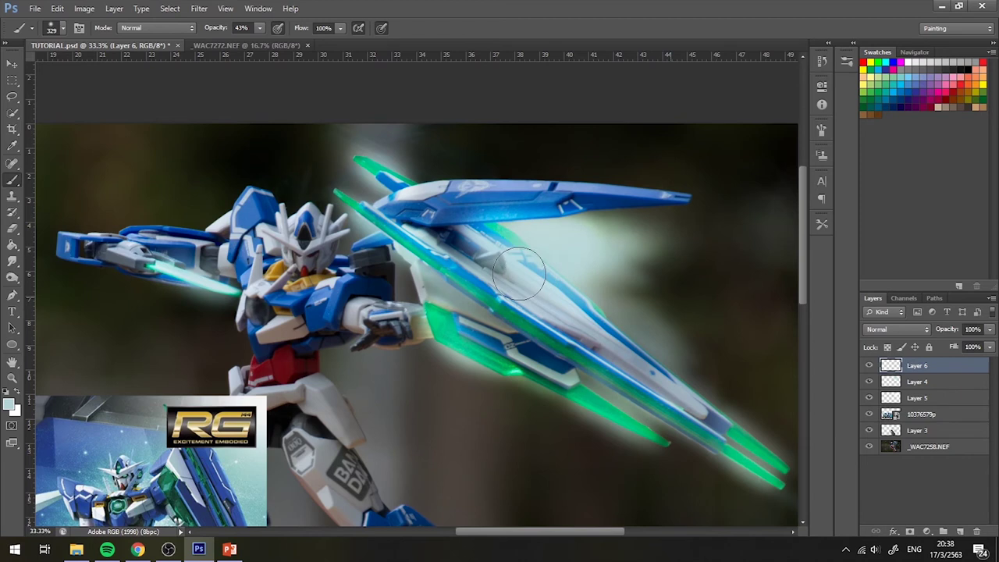
mouse_move(473, 421)
mouse_down()
mouse_move(508, 288)
mouse_move(547, 215)
mouse_up()
Step: Sample a teal colour from the reference art and add an empty Layer 7
key(i)
click(301, 398)
key(b)
mouse_move(442, 381)
mouse_down()
mouse_move(371, 412)
mouse_move(286, 478)
mouse_up()
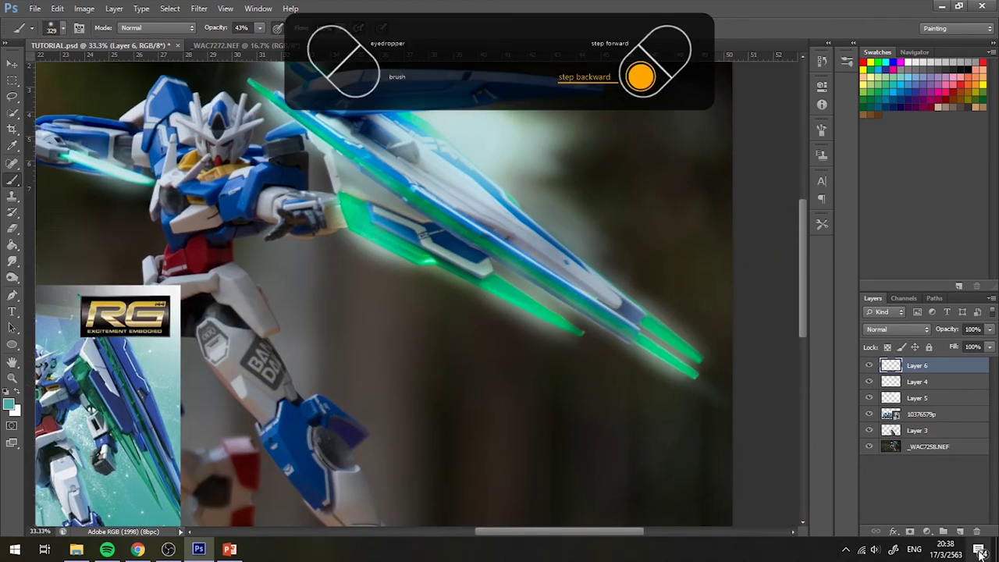
click(960, 531)
Step: Resize the soft brush to 494 px and paint teal glow near the blade tip
right_click(603, 248)
drag(703, 278, 727, 278)
key(Return)
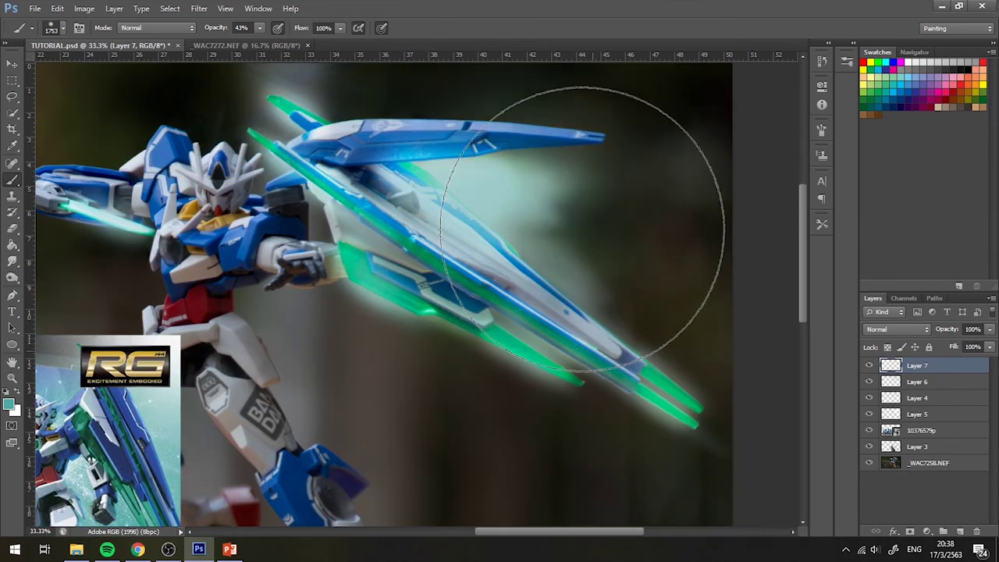
right_click(536, 227)
drag(634, 246, 601, 245)
key(Return)
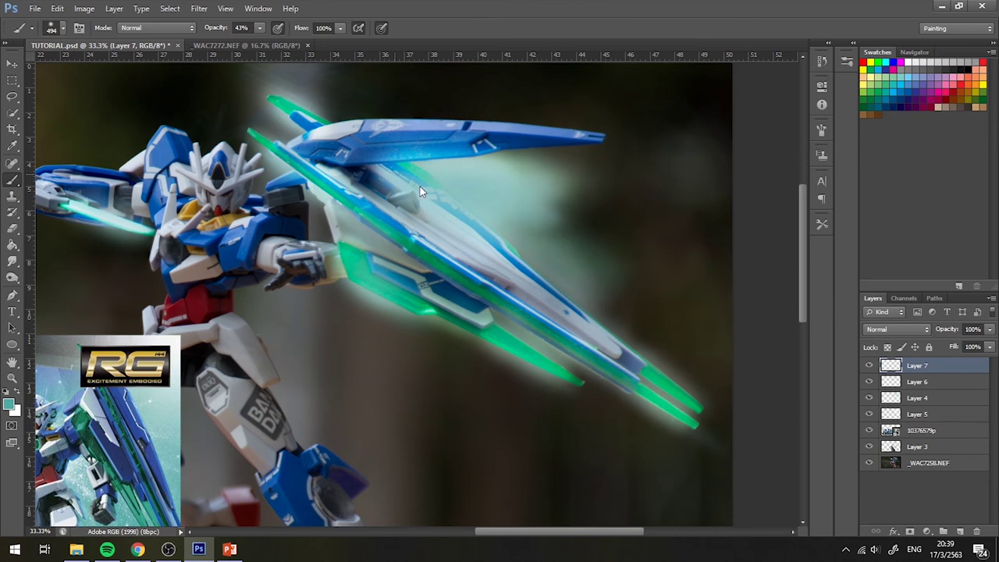
drag(680, 413, 669, 346)
Step: Enlarge the brush to 2216 px and wash a soft teal glow around the blades
right_click(625, 250)
drag(723, 269, 781, 269)
key(Return)
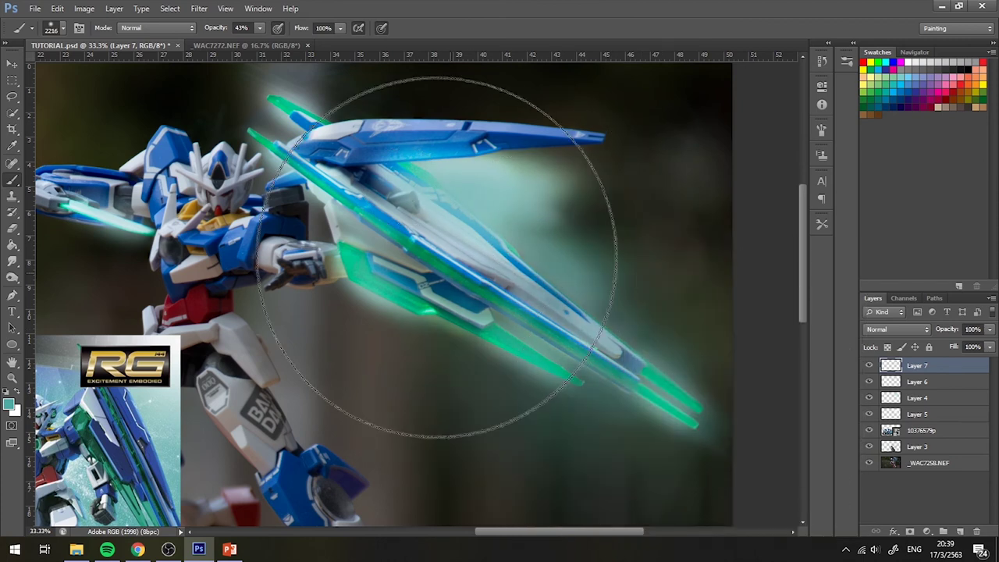
click(585, 356)
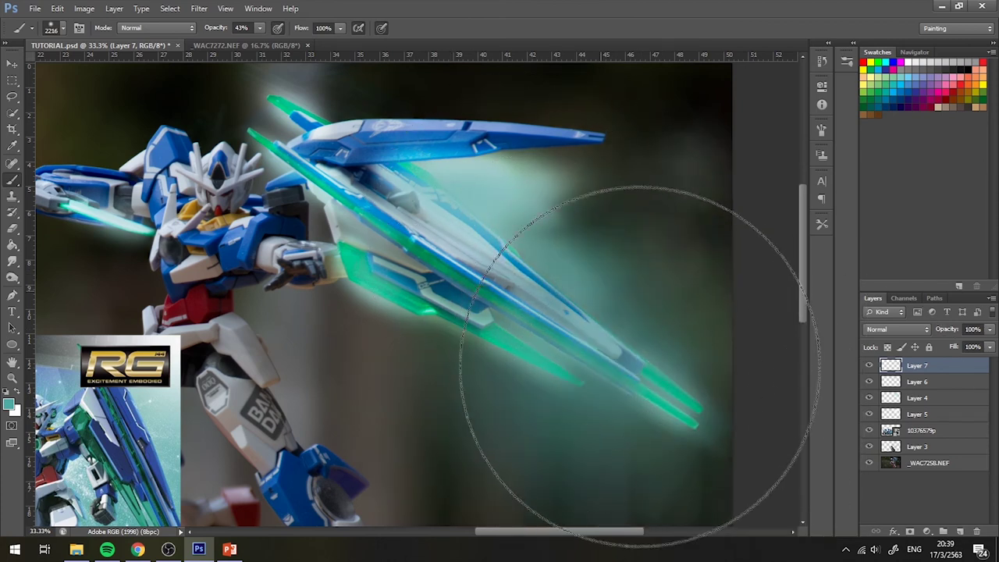
scroll(649, 379, up, 5)
scroll(542, 328, left, 4)
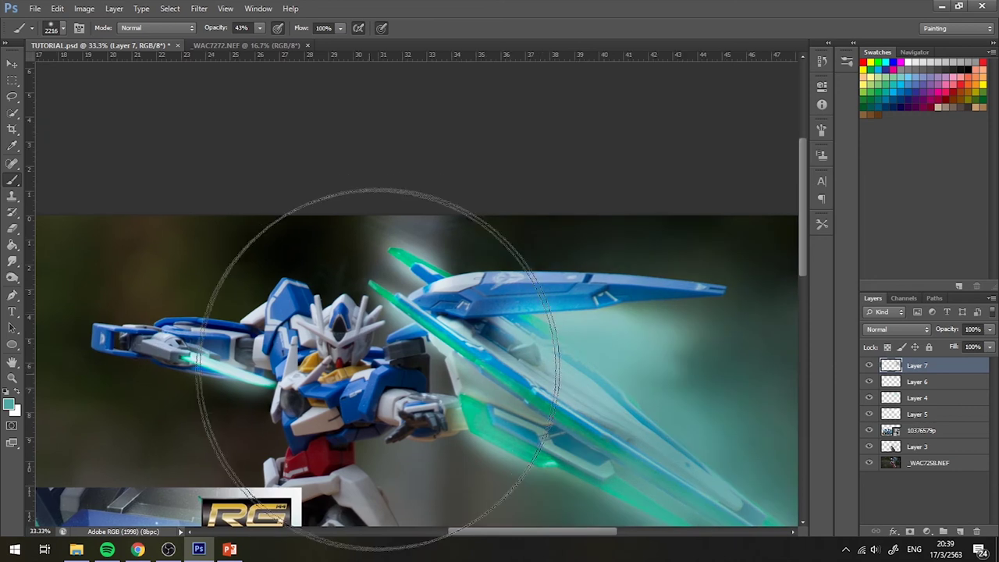
Step: Reduce the soft brush to 453 px
right_click(426, 252)
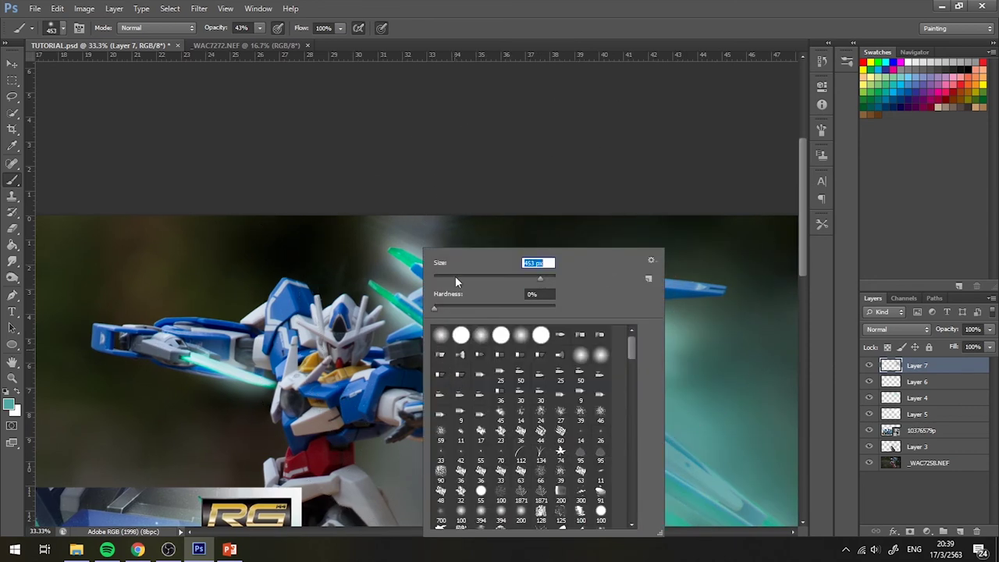
click(413, 224)
scroll(411, 234, down, 9)
scroll(410, 234, right, 8)
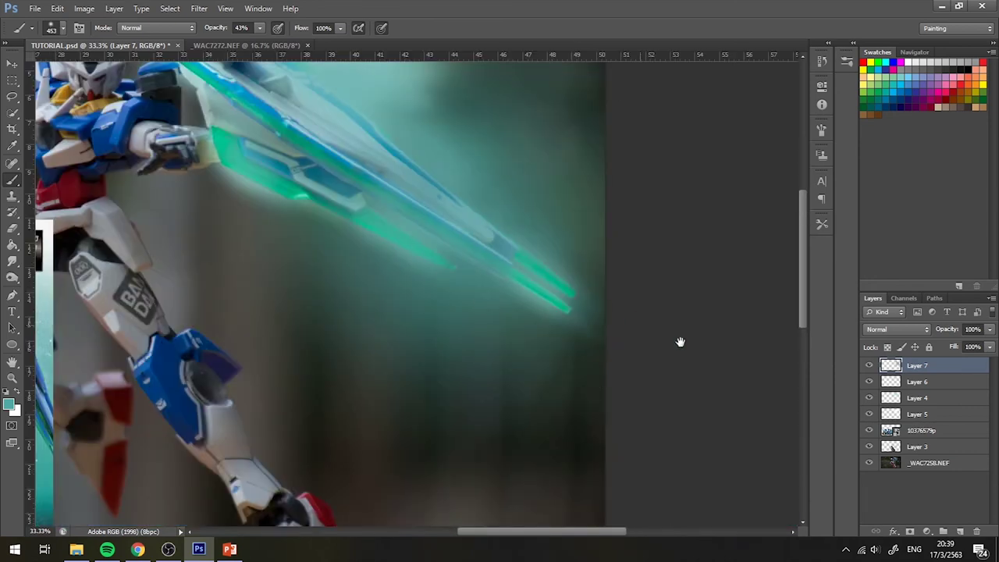
scroll(703, 352, up, 3)
scroll(703, 352, left, 7)
scroll(263, 268, up, 2)
scroll(263, 268, left, 4)
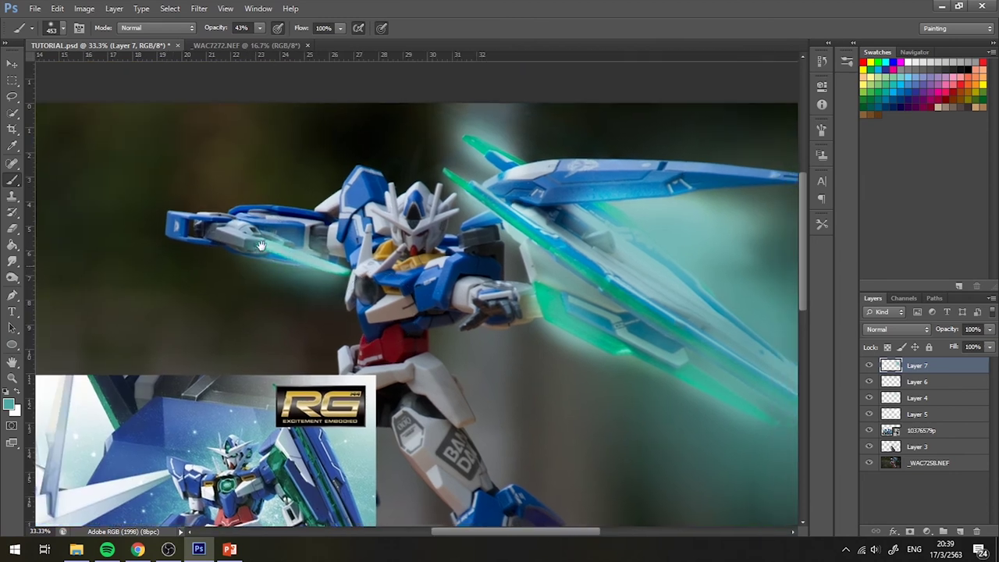
scroll(278, 242, down, 1)
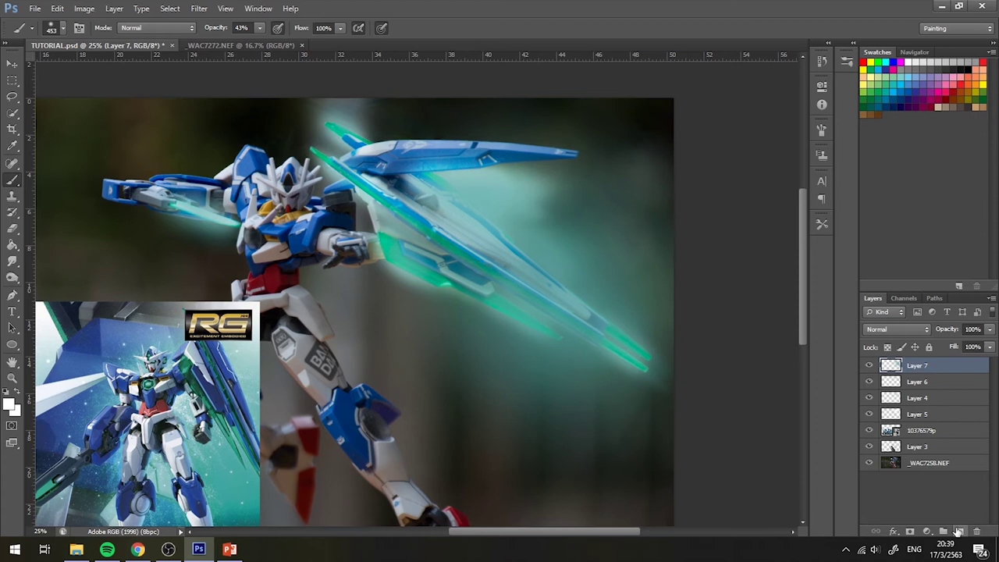
Step: Add an empty Layer 8 and paint a brighter glow along the blade
click(959, 532)
scroll(680, 382, up, 1)
mouse_move(602, 376)
mouse_down()
mouse_move(468, 258)
mouse_move(424, 290)
mouse_up()
right_click(478, 212)
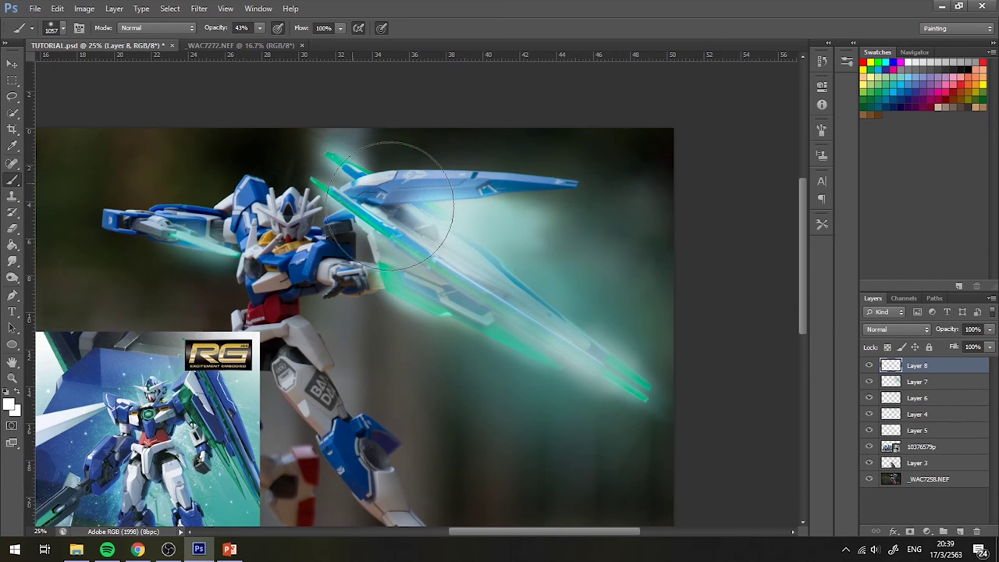
Step: Save TUTORIAL.psd and set Layer 7's blend mode to Screen
key(ctrl+0)
key(ctrl+s)
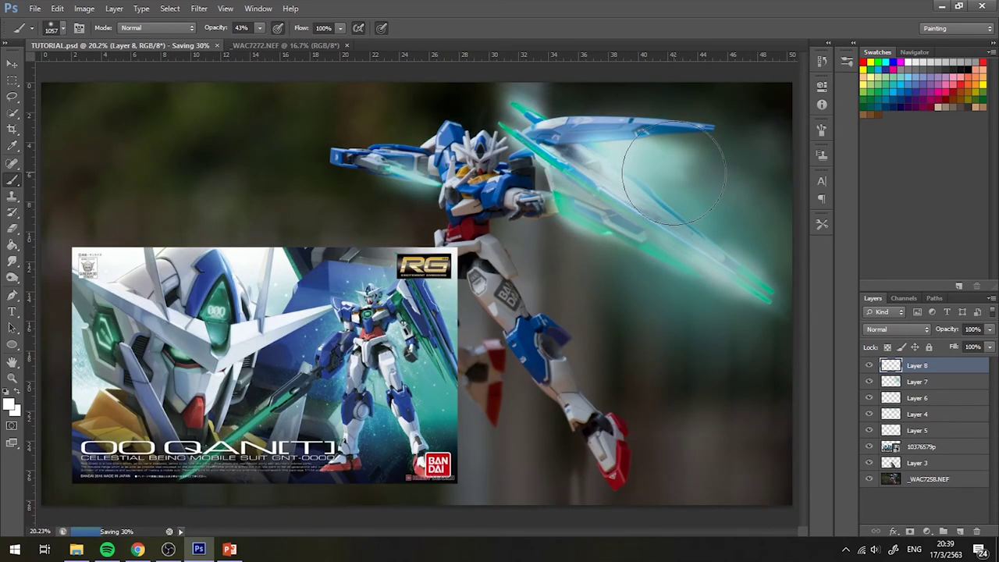
click(935, 430)
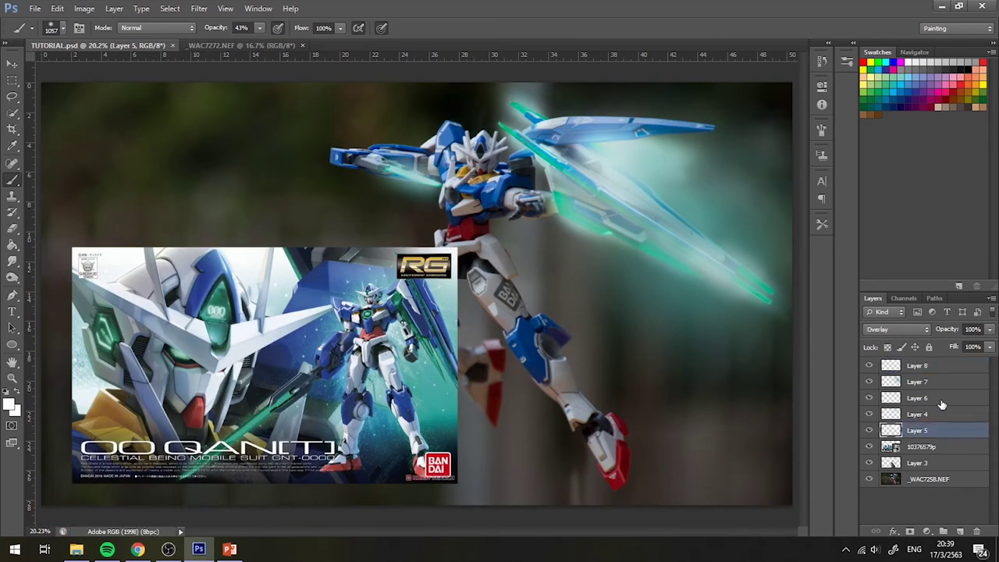
click(918, 382)
click(909, 329)
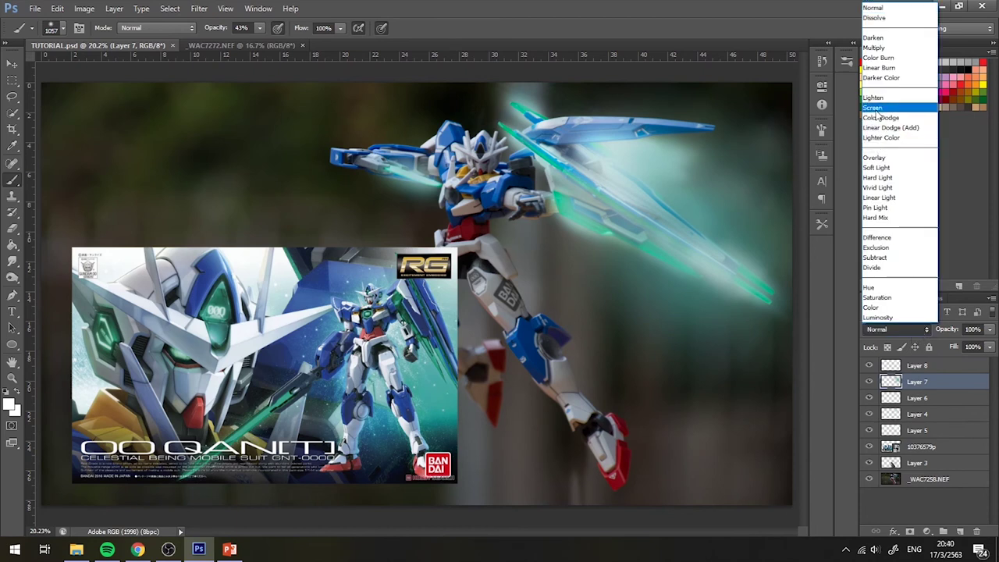
click(875, 107)
Step: Try Overlay, Color Burn, Darken and Pin Light blending on Layer 8
click(919, 367)
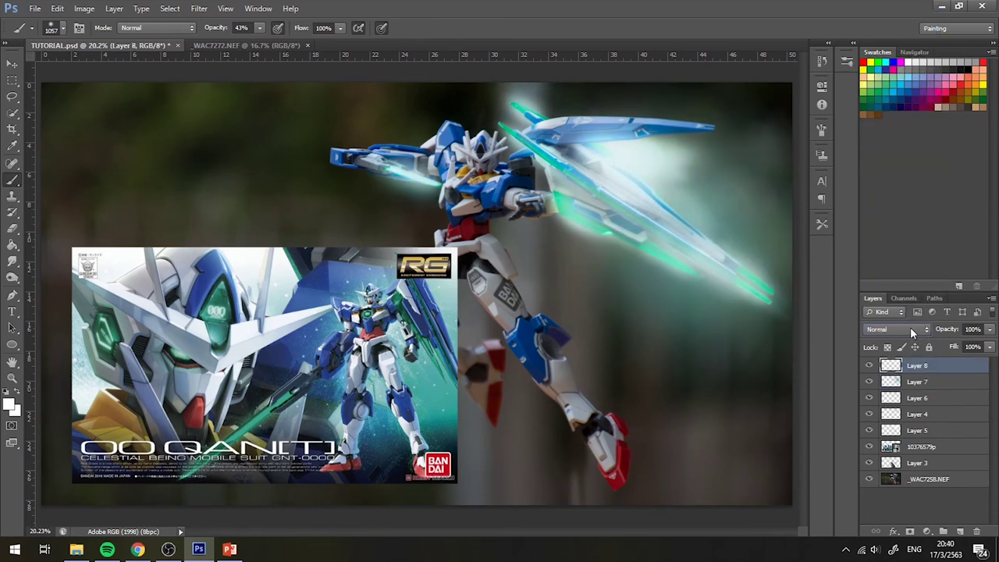
click(911, 329)
click(891, 159)
click(870, 365)
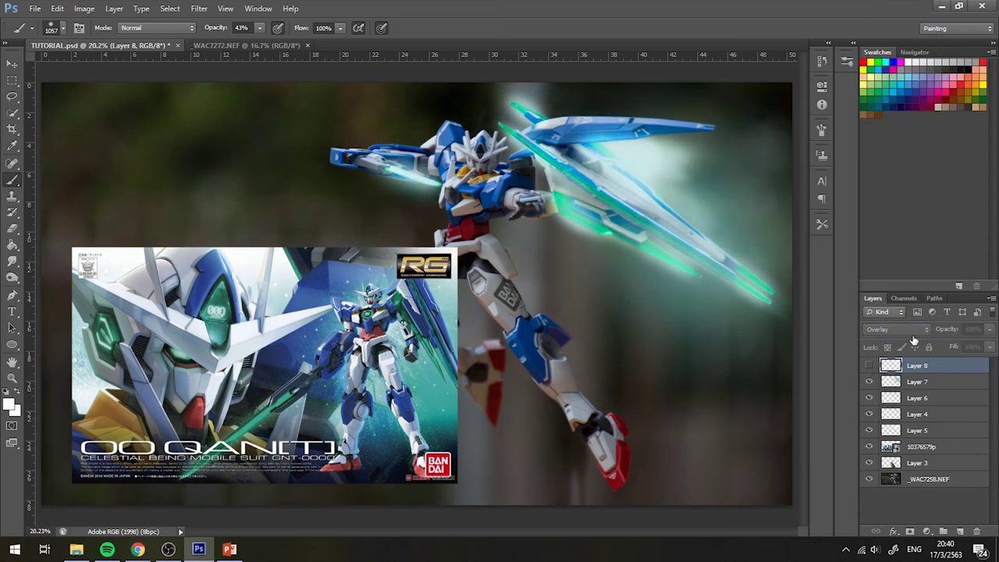
click(870, 366)
click(898, 329)
click(890, 125)
click(898, 329)
click(887, 60)
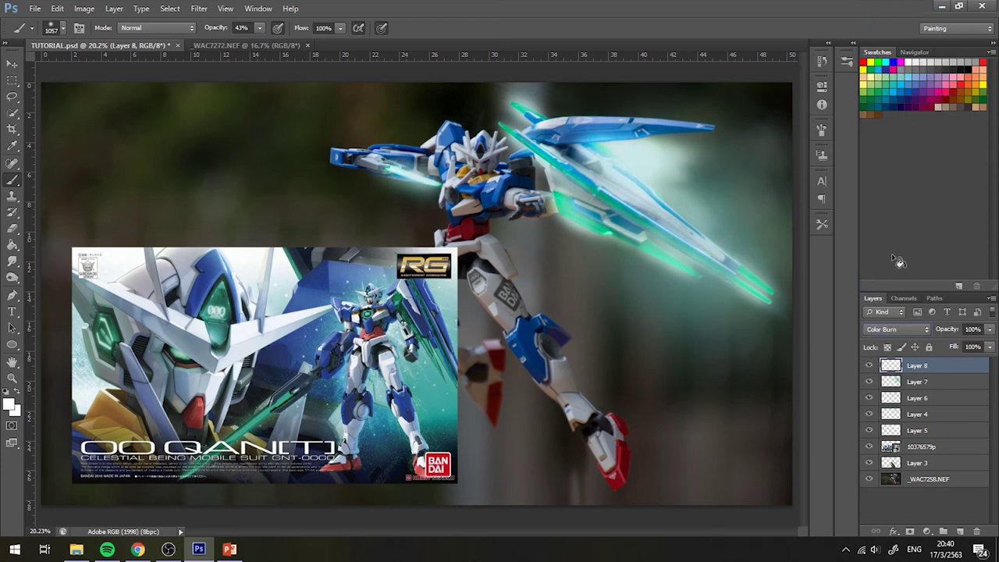
click(898, 329)
click(890, 35)
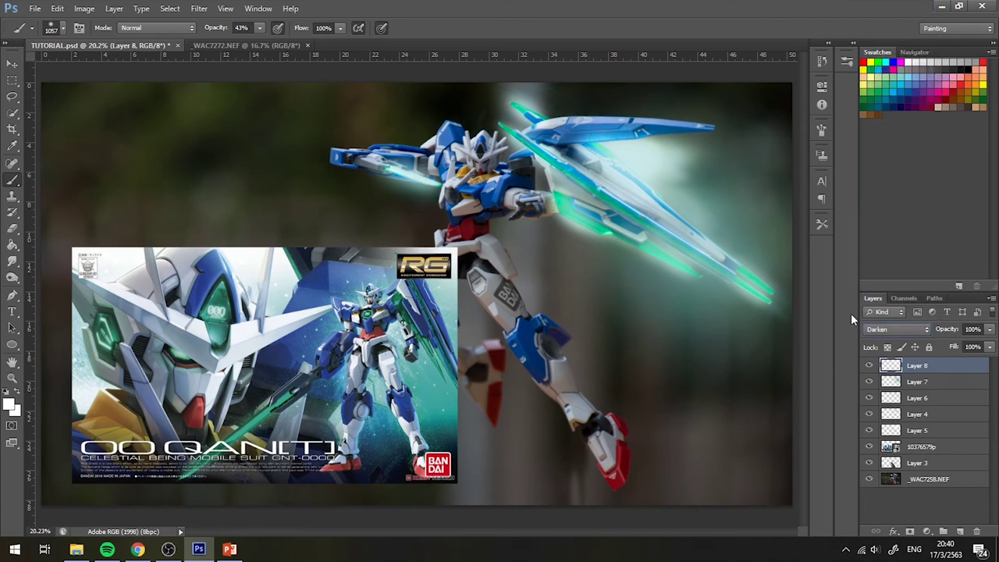
click(899, 329)
click(876, 208)
Step: Compare Hard Light, Soft Light, Linear Dodge and Color Dodge, then settle Layer 8 on Screen
click(908, 329)
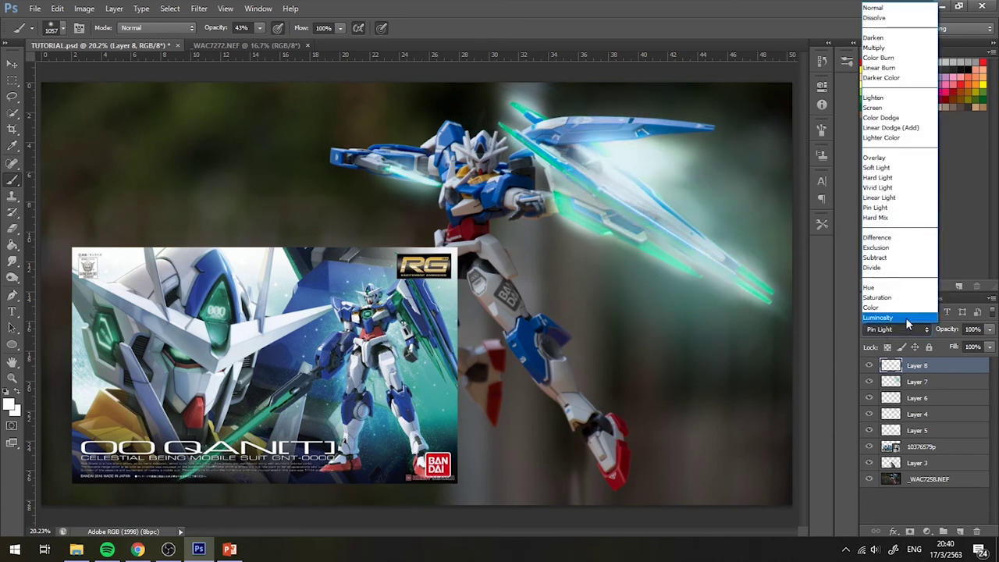
click(878, 177)
click(898, 329)
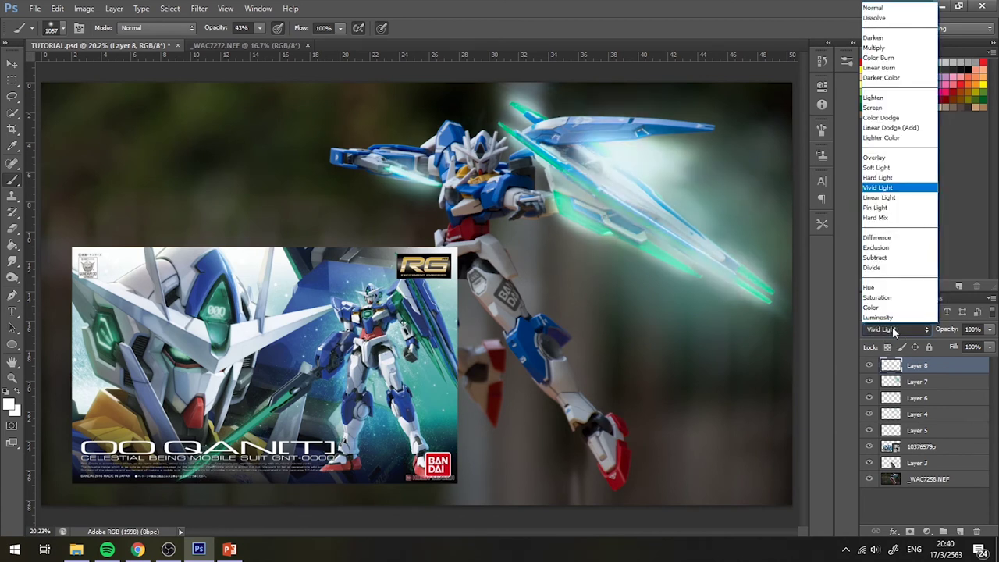
click(876, 167)
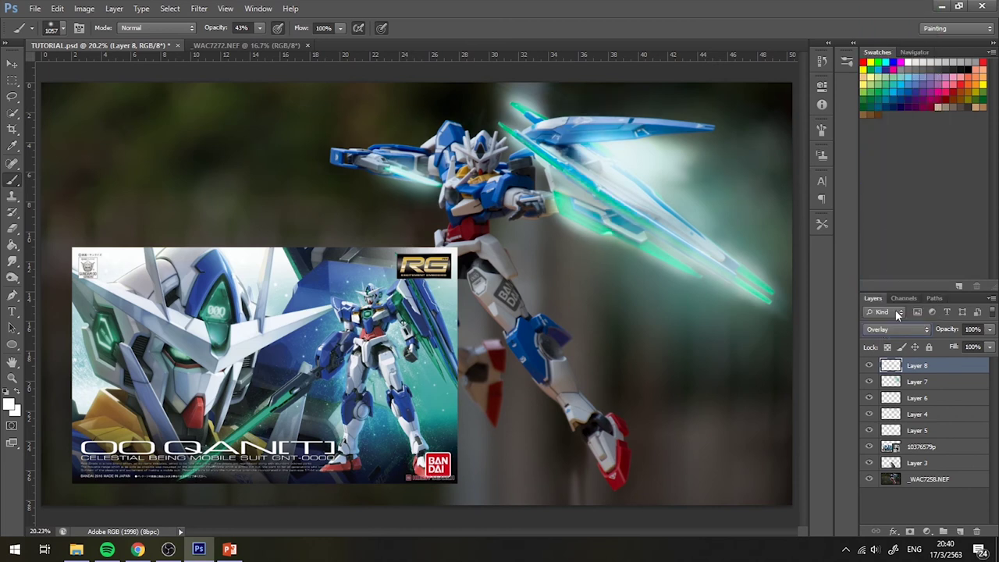
click(899, 330)
click(896, 137)
click(898, 328)
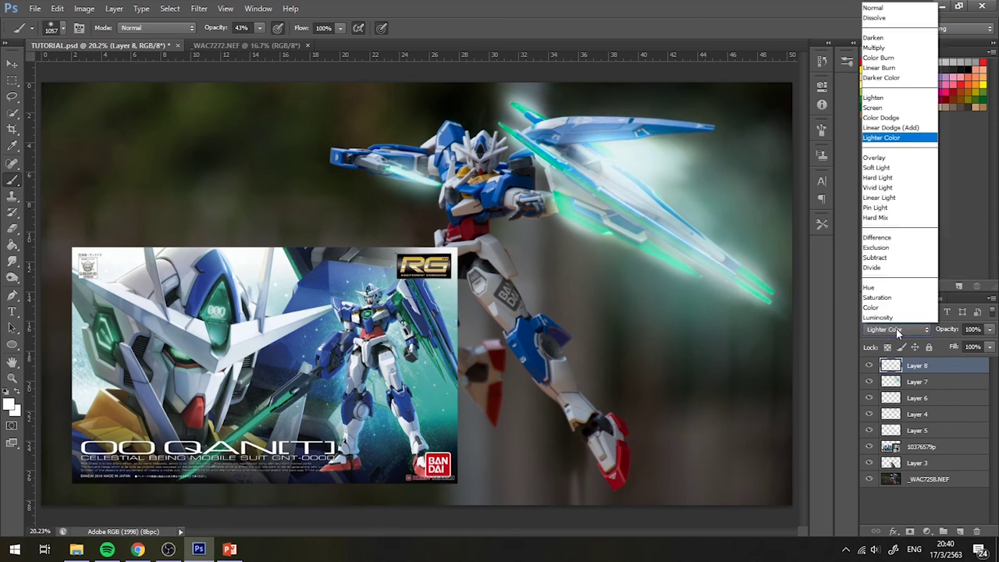
click(890, 127)
click(898, 329)
click(880, 117)
click(898, 328)
click(873, 107)
click(10, 64)
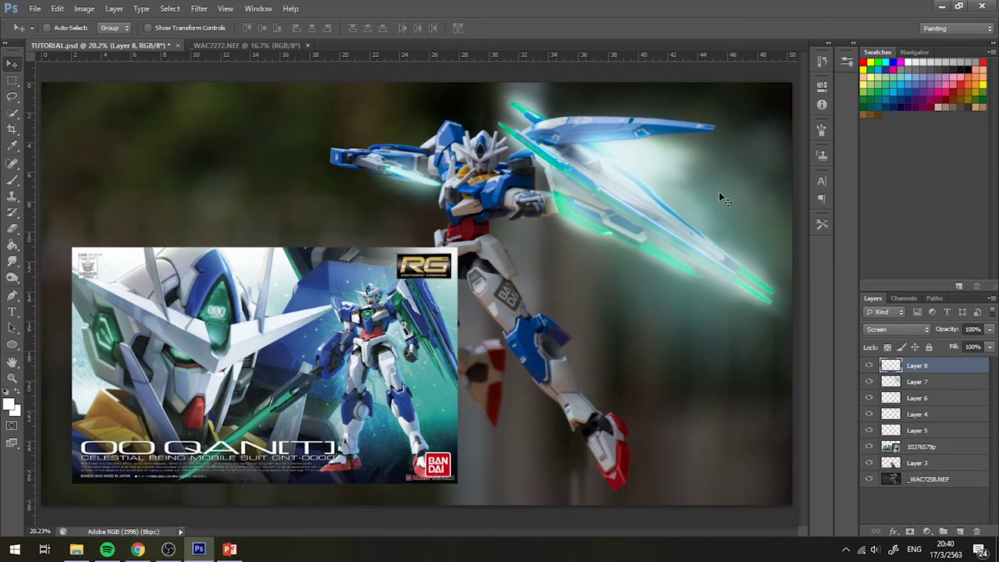
Step: Apply a Gaussian Blur to Layer 5 to soften its glow
click(926, 403)
click(934, 430)
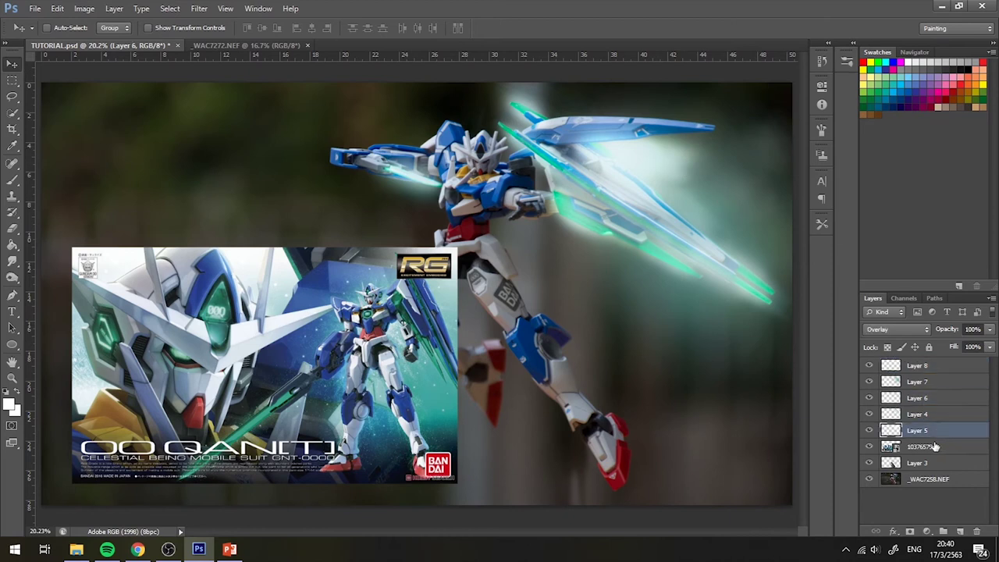
click(937, 430)
click(199, 8)
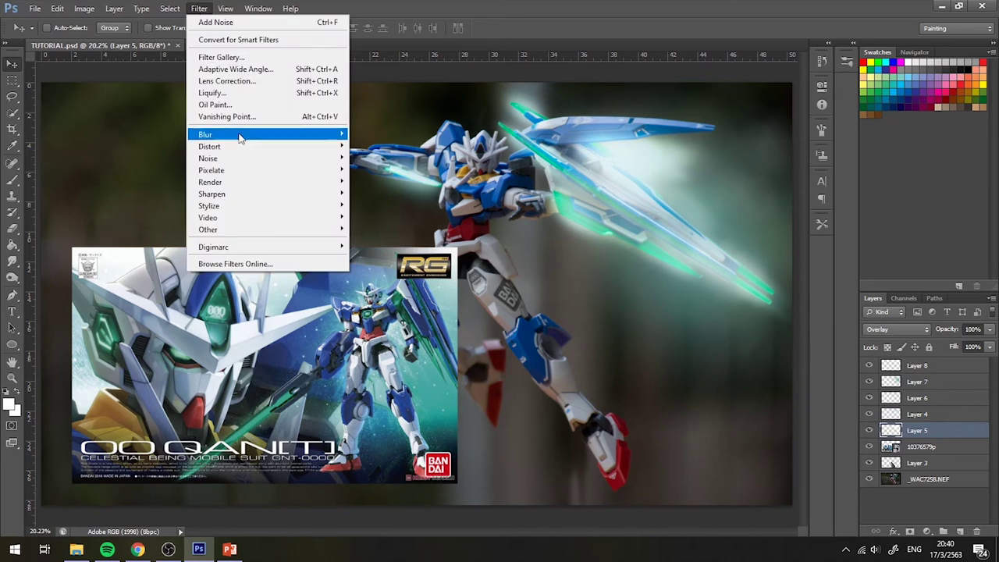
mouse_move(206, 135)
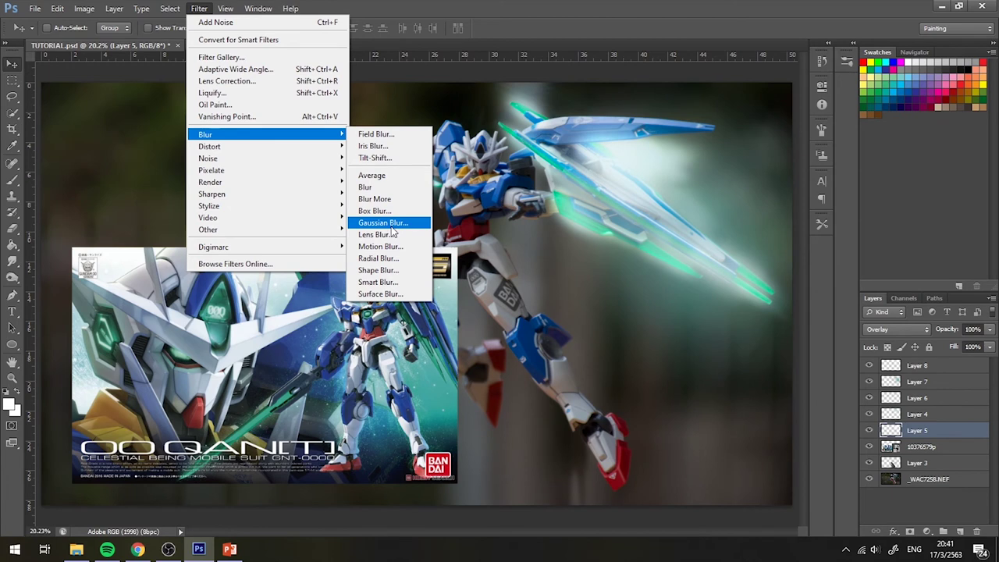
click(392, 227)
drag(761, 195, 323, 237)
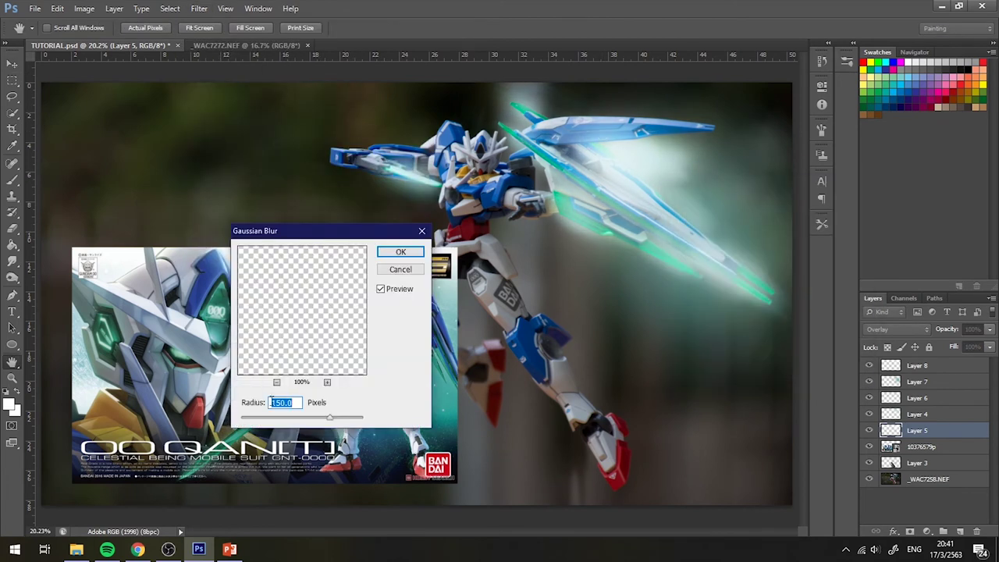
text(10)
key(Return)
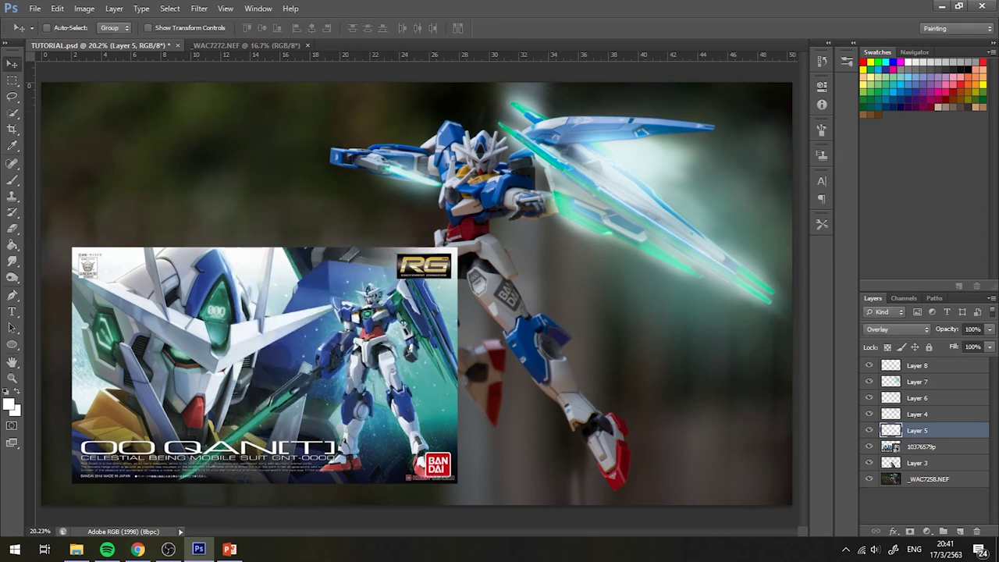
Step: Gaussian-blur Layer 4, set glow Layers 4–8 to 90% opacity, and add an empty Layer 9
click(920, 419)
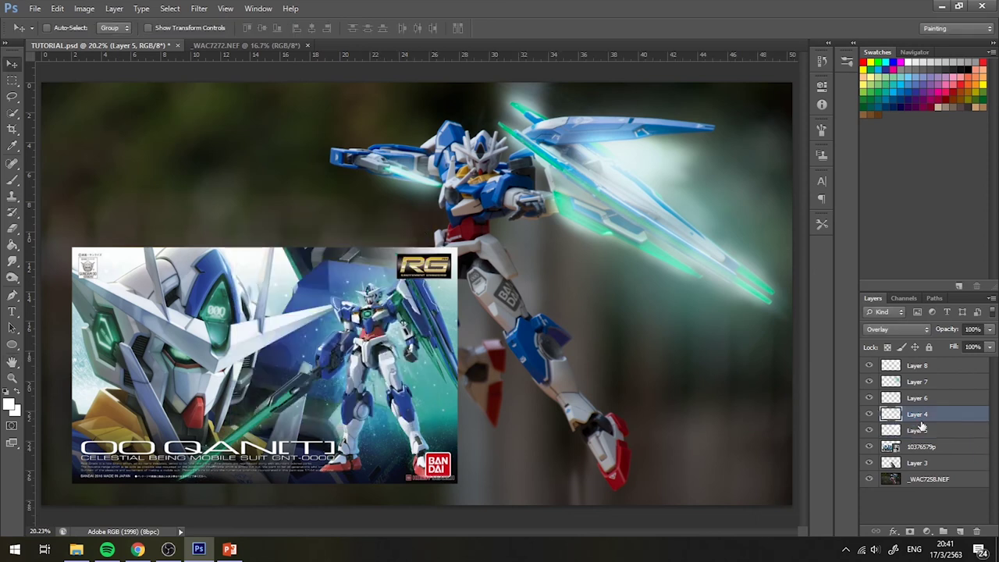
click(199, 9)
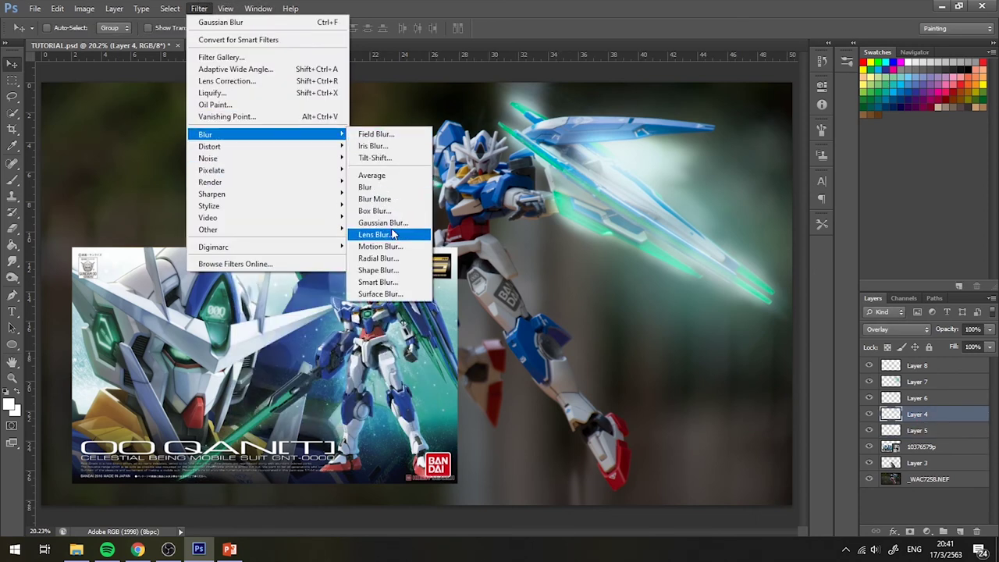
click(401, 224)
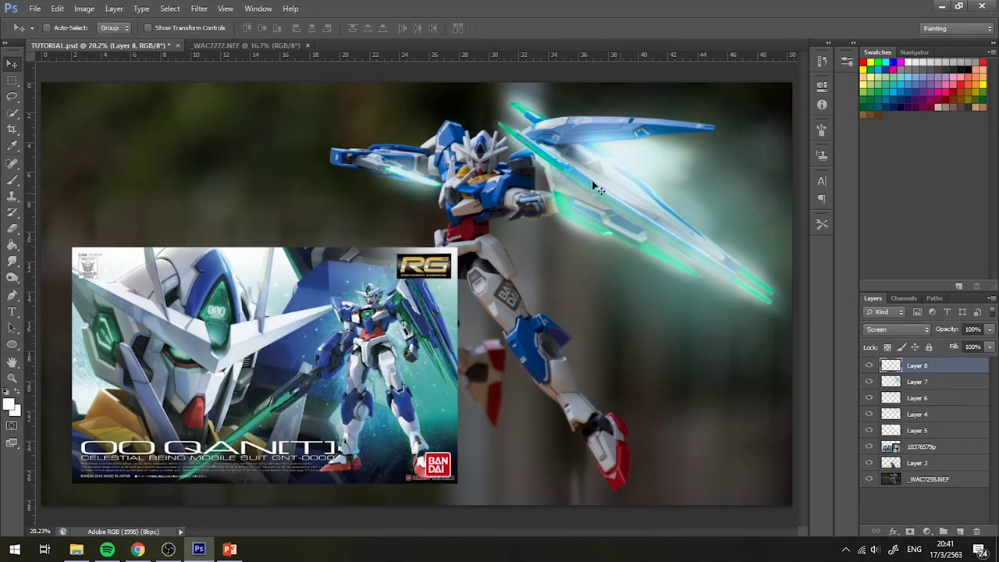
shift+click(945, 431)
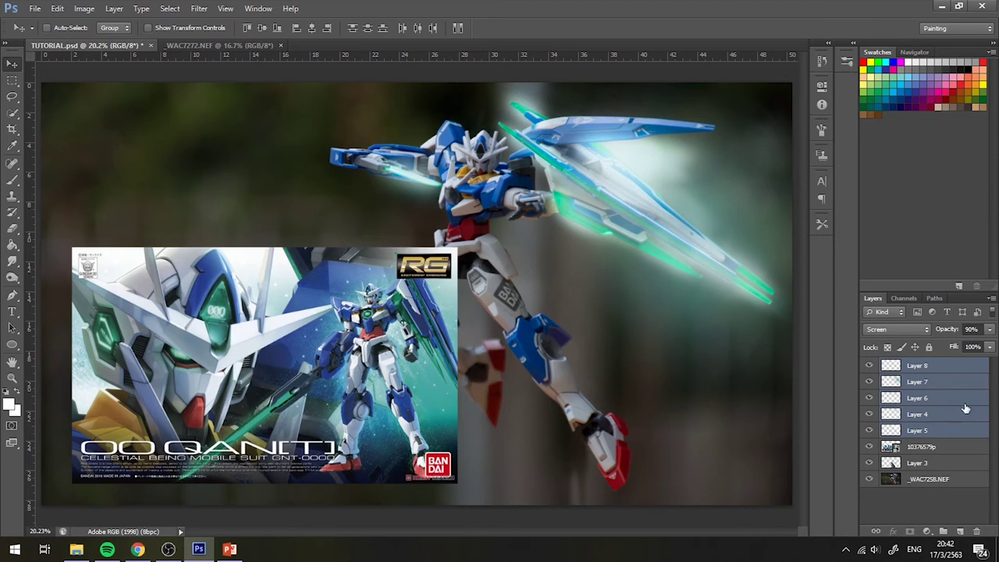
click(934, 367)
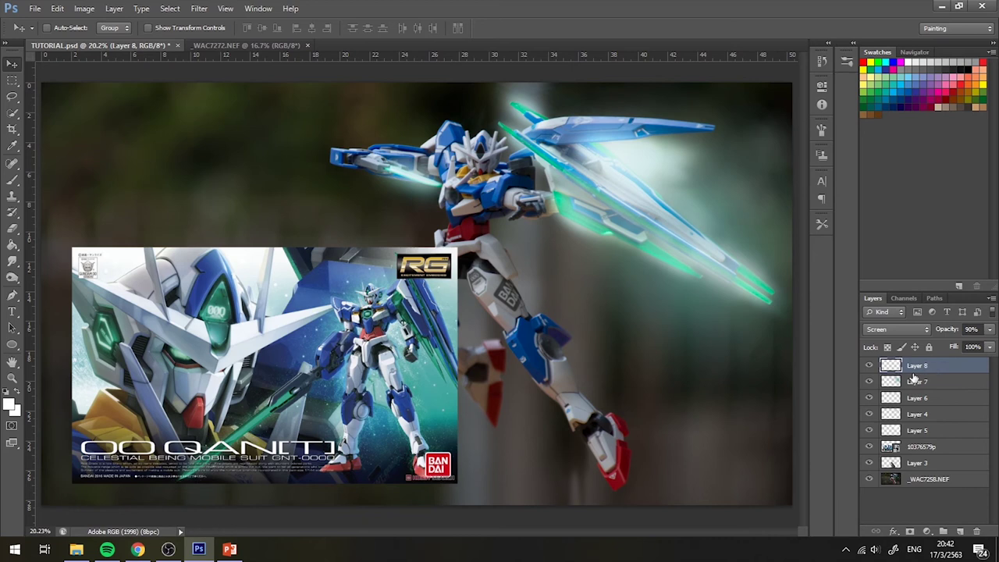
scroll(599, 425, up, 3)
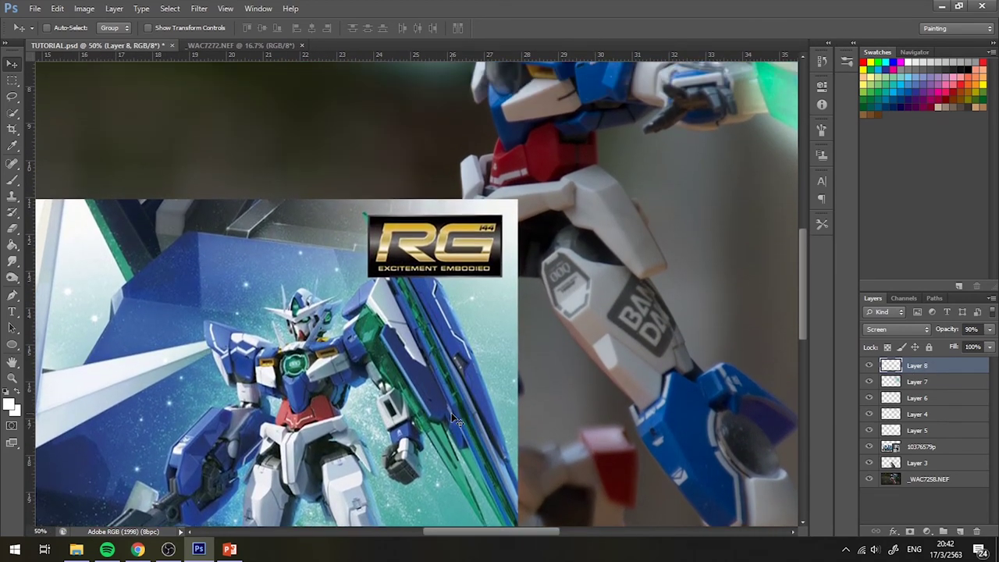
drag(614, 276, 435, 412)
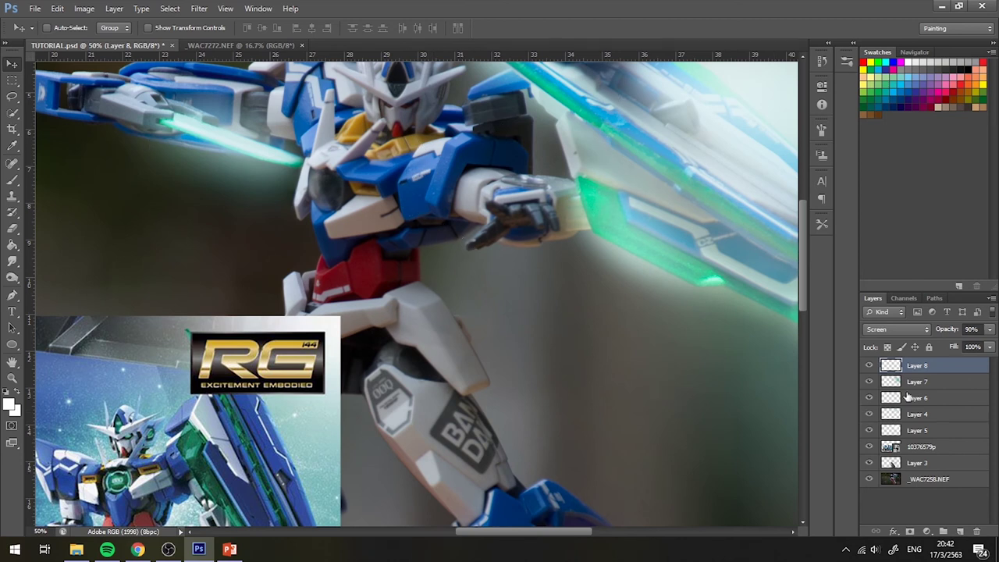
click(962, 531)
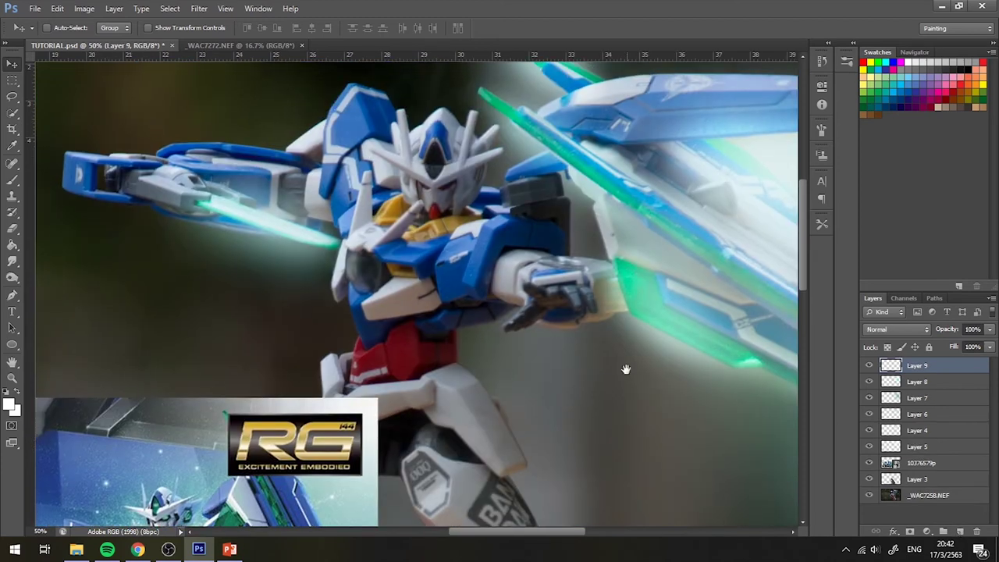
Step: Move Layer 9 beneath the glow layers, set it to Overlay, and pick a 135 px brush
drag(949, 401, 943, 455)
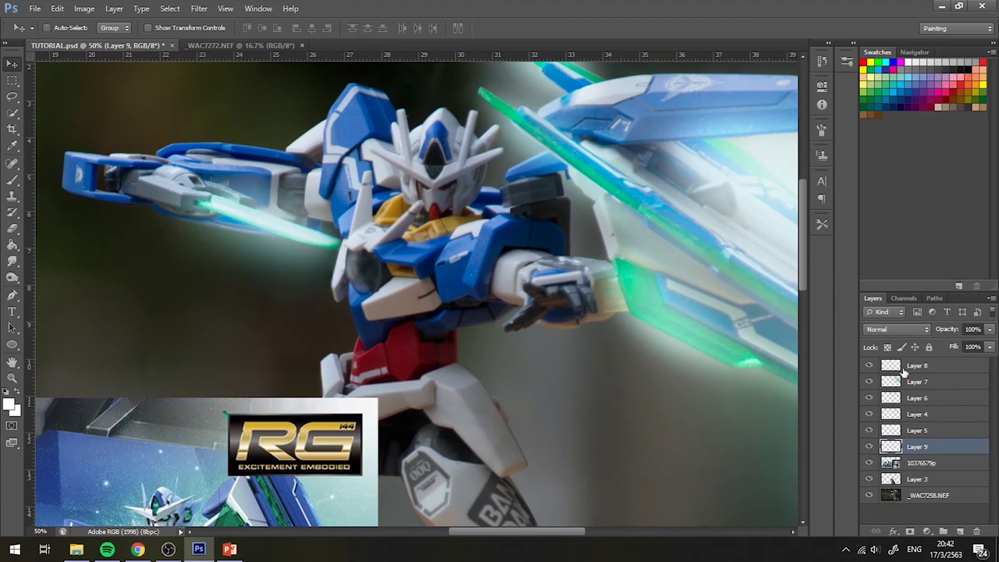
click(898, 330)
click(882, 155)
key(ctrl+plus)
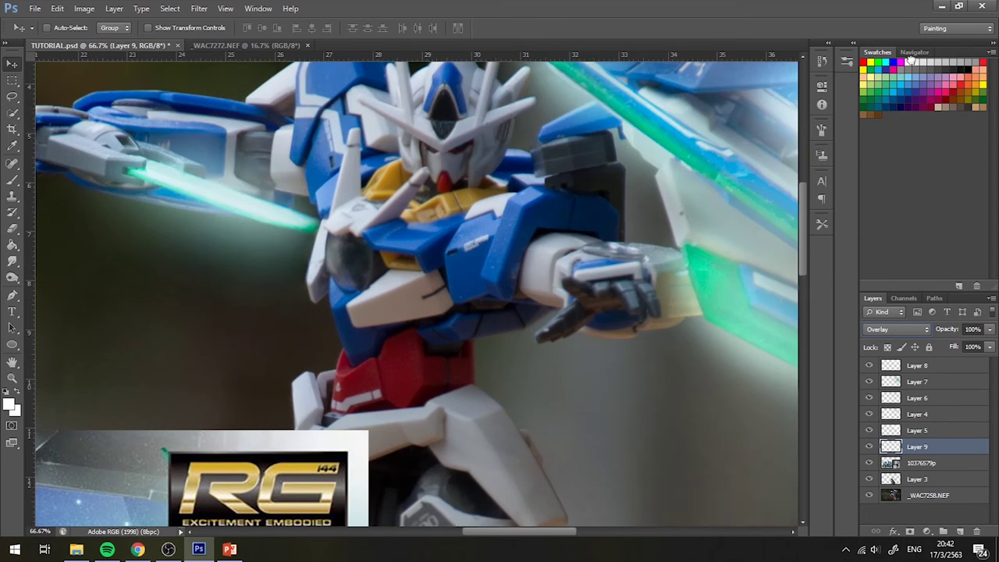
click(12, 179)
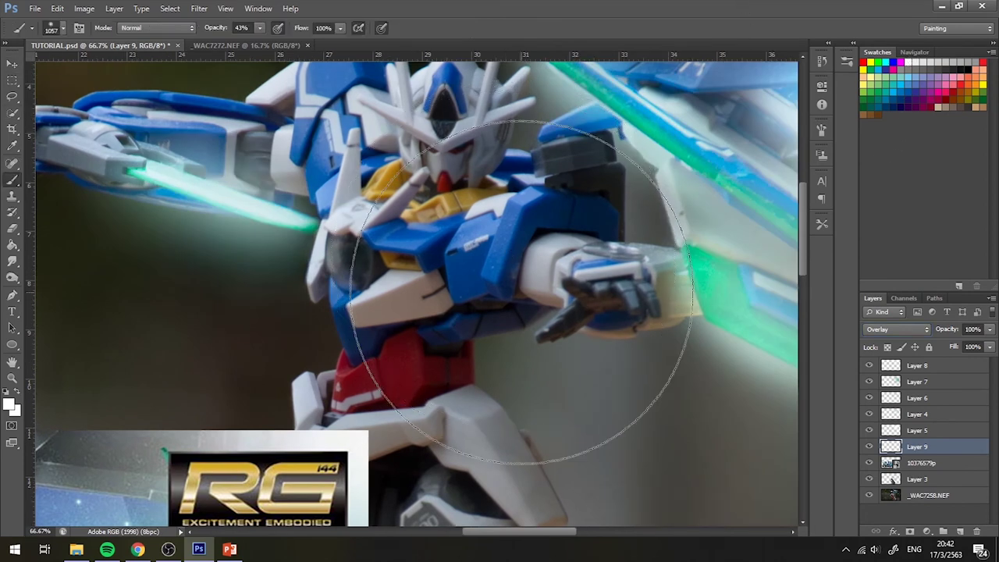
right_click(625, 291)
text(135)
key(Return)
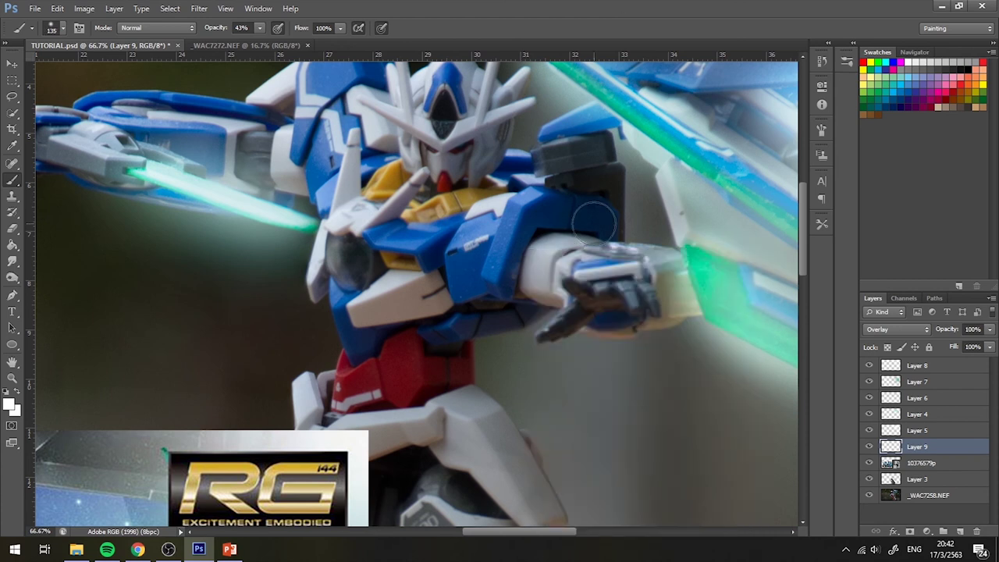
Step: With a 69 px brush, try Screen and Lighten, return to Overlay, and paint light over the hand
right_click(599, 225)
key(Return)
scroll(631, 312, up, 2)
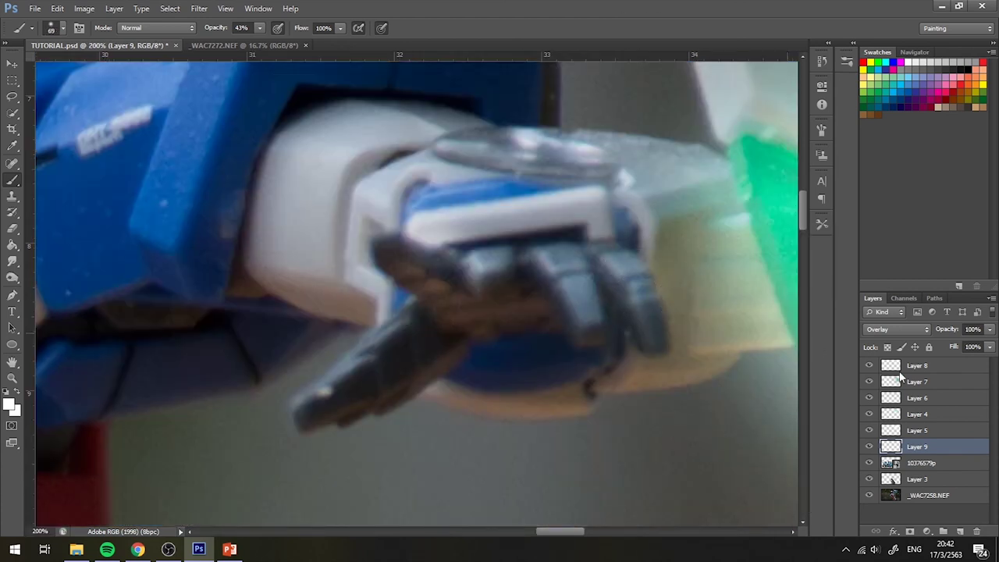
click(908, 329)
click(886, 99)
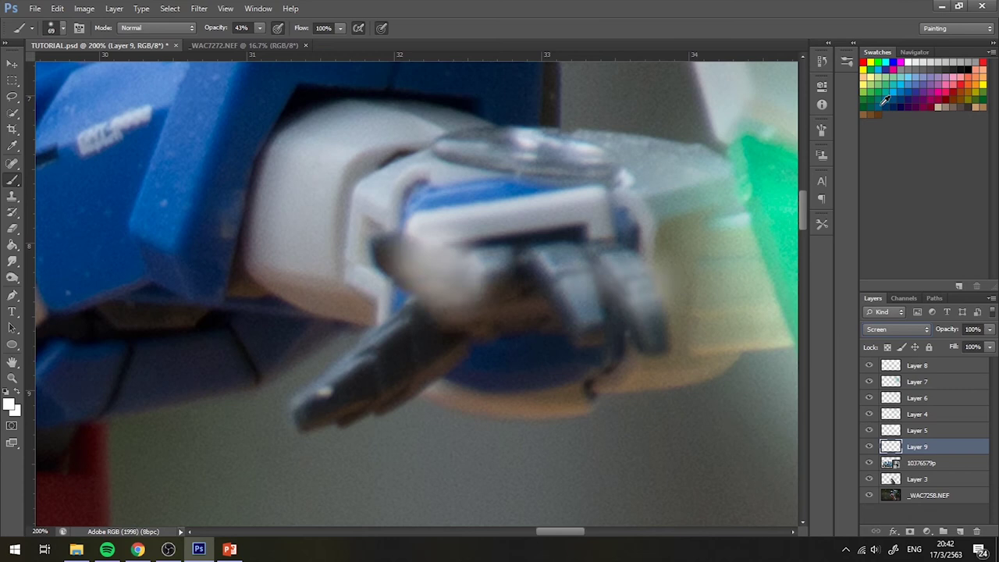
click(878, 329)
click(886, 100)
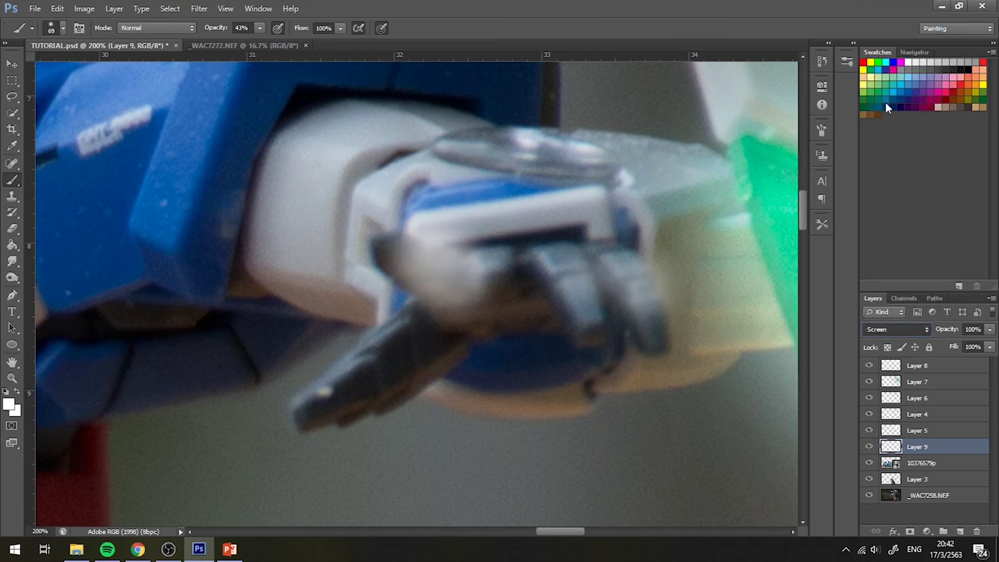
click(865, 328)
click(875, 158)
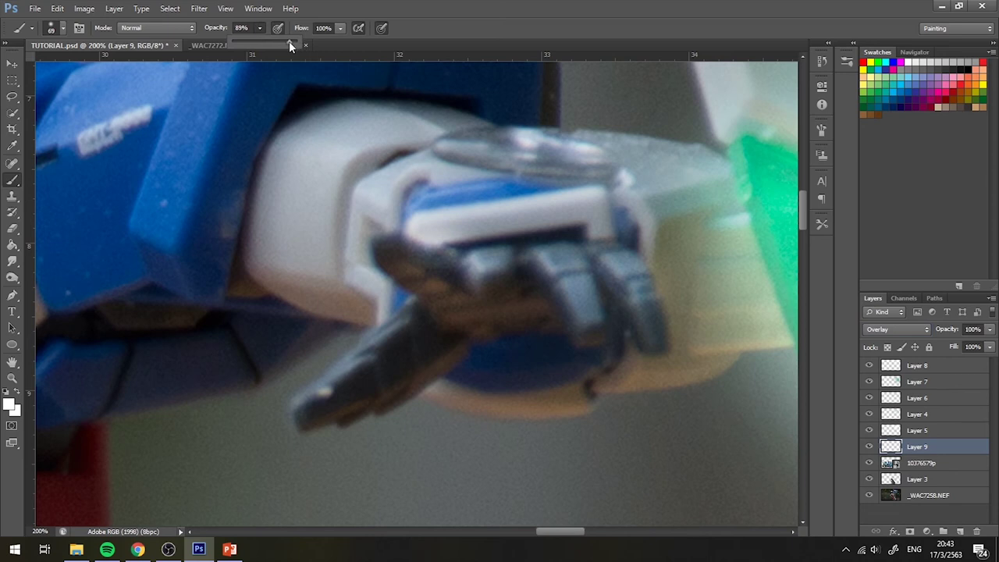
drag(648, 242, 609, 265)
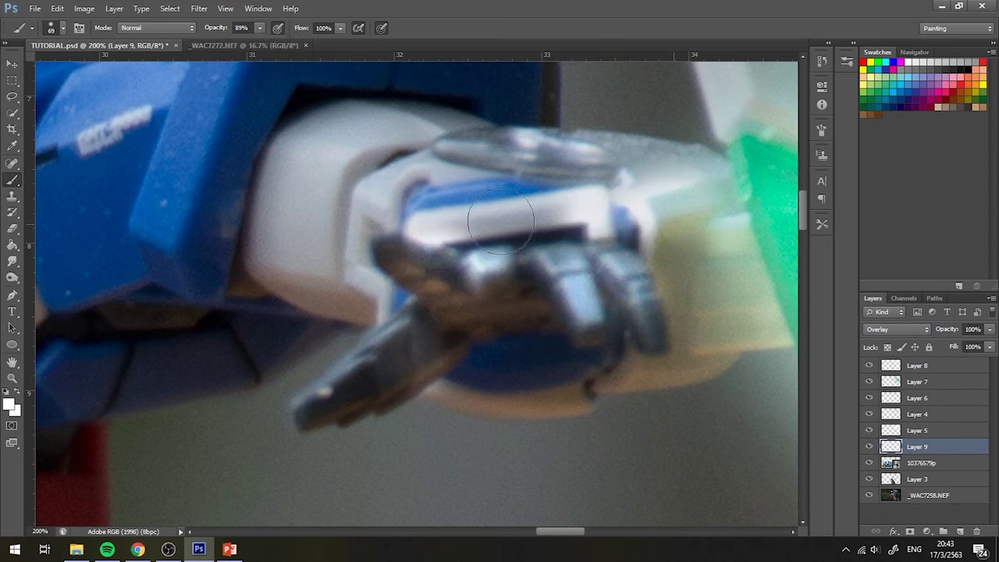
Step: Paint soft light over the figure's legs with a 170 px brush at 55% opacity
key(ctrl+minus)
key(ctrl+minus)
key(ctrl+plus)
key(ctrl+plus)
key(bracketright)
key(bracketright)
key(bracketright)
key(ctrl+minus)
key(ctrl+minus)
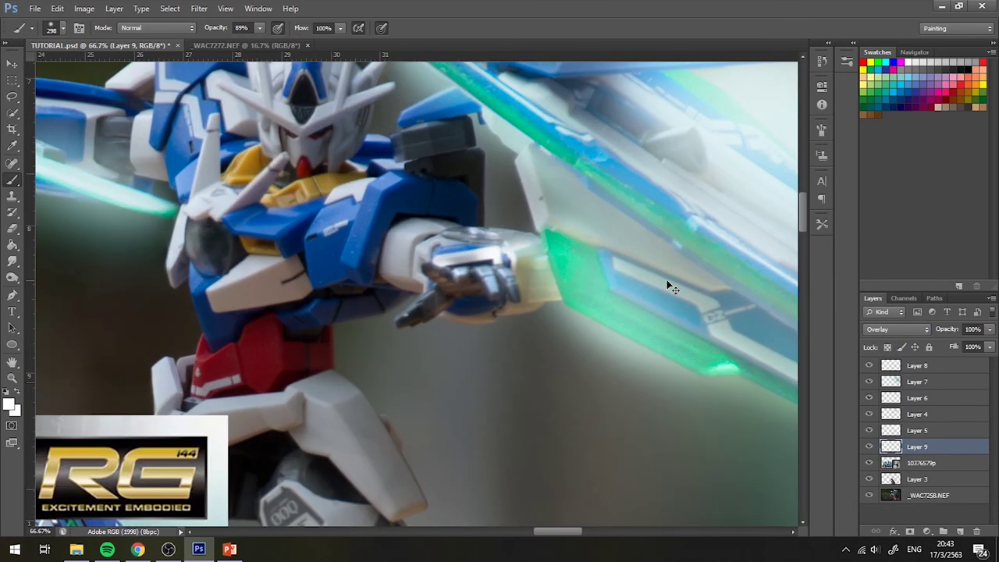
drag(431, 219, 662, 254)
scroll(662, 254, up, 1)
scroll(641, 227, up, 1)
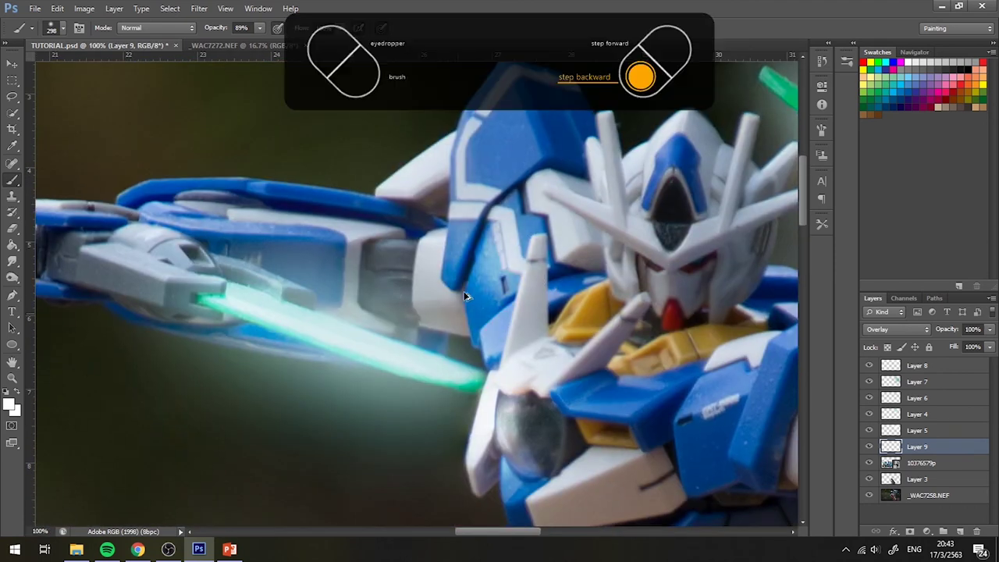
right_click(648, 234)
text(170)
key(Return)
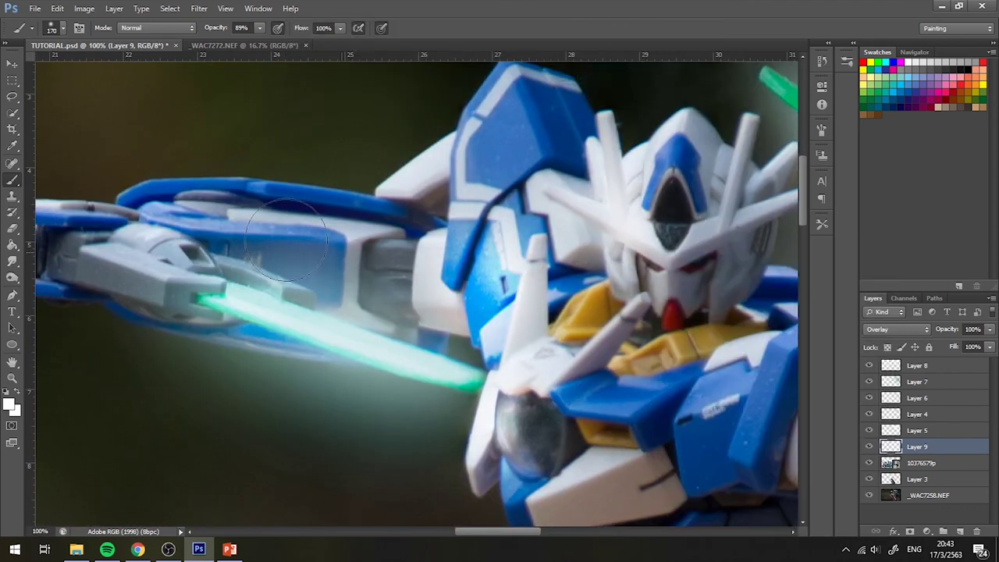
scroll(468, 312, down, 10)
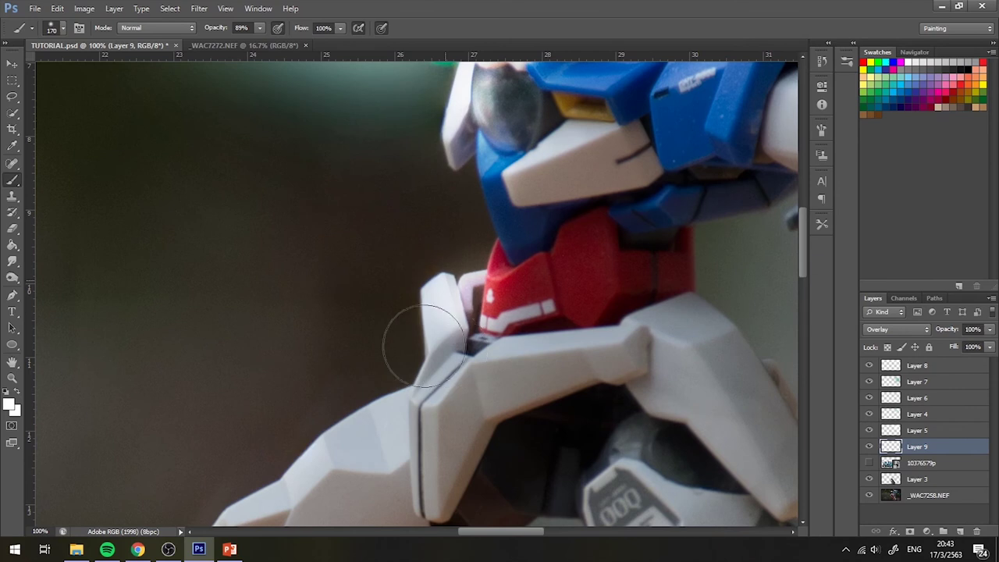
scroll(442, 515, down, 2)
scroll(346, 312, up, 1)
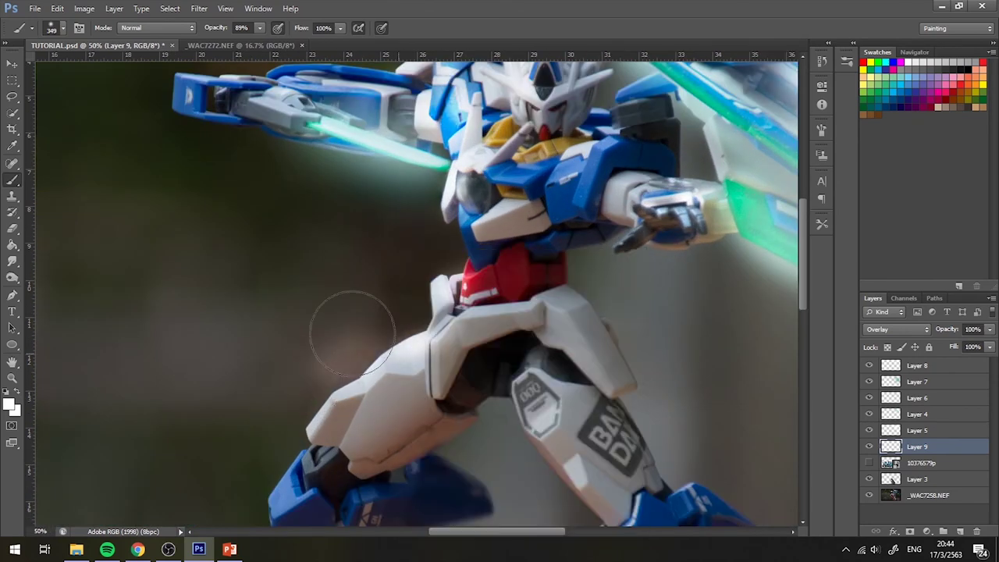
key(ctrl+alt+z)
key(5)
key(5)
drag(346, 356, 297, 453)
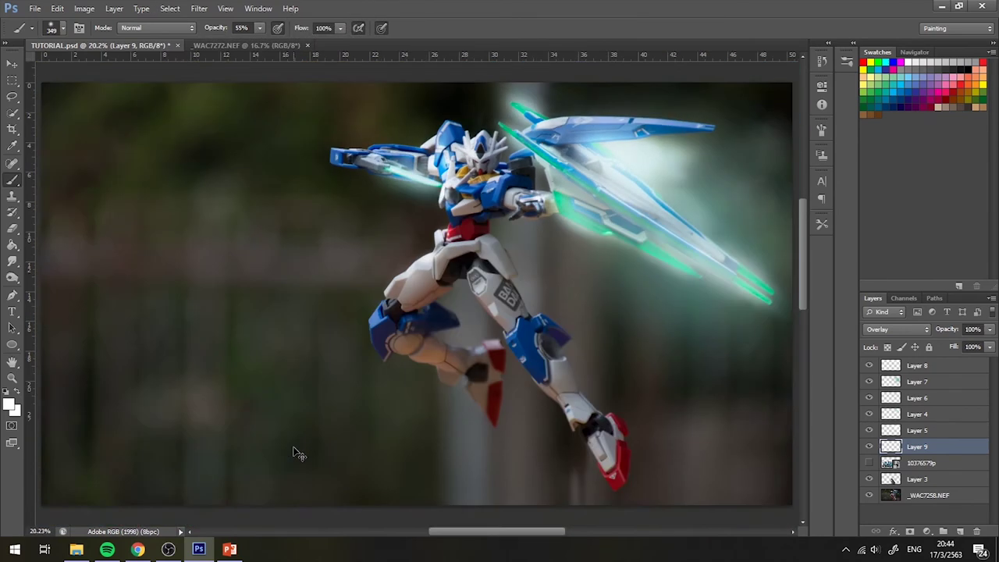
Step: Keep Layer 9 and add a new empty Layer 10 above it
scroll(297, 453, down, 1)
scroll(658, 321, down, 1)
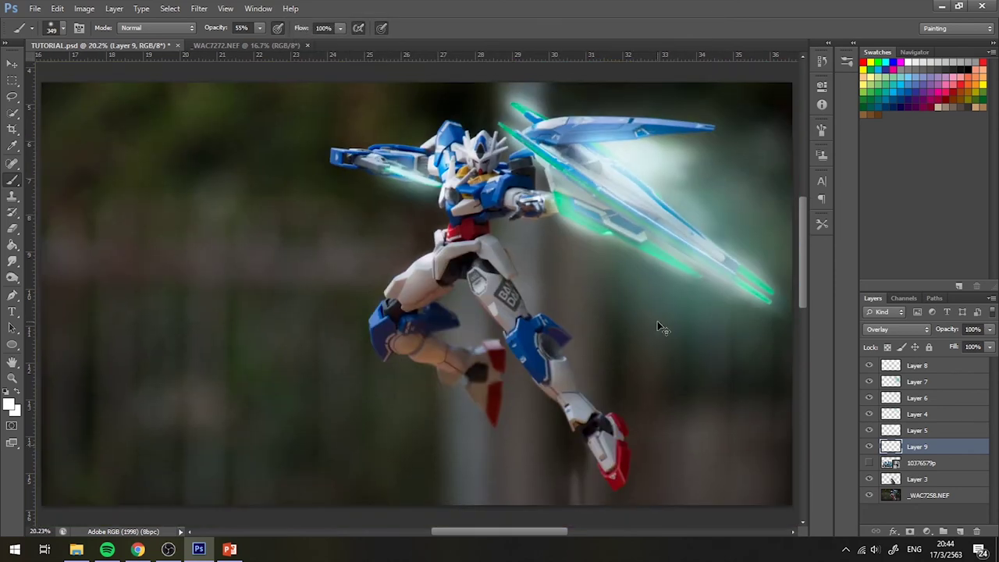
click(977, 532)
key(Escape)
click(960, 532)
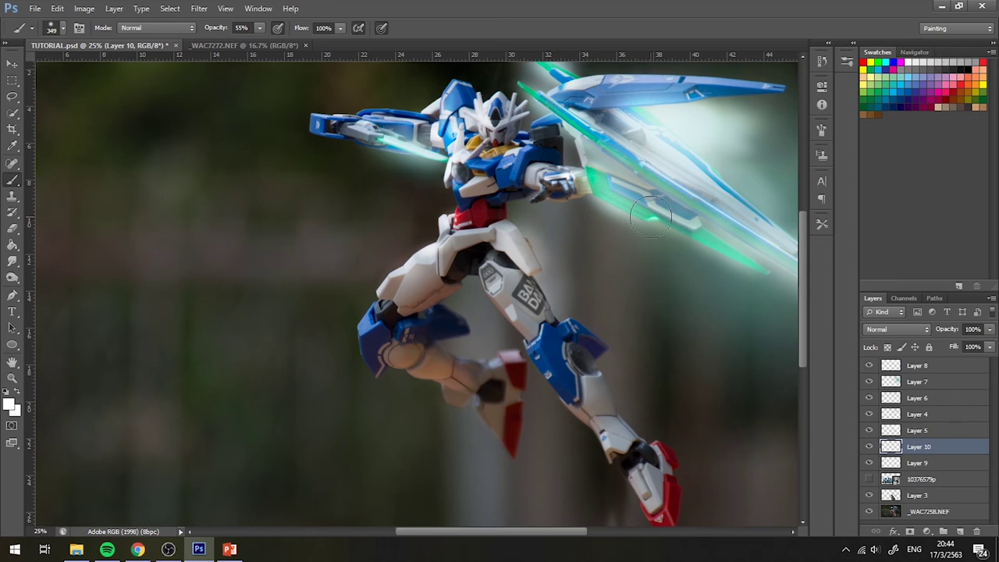
Step: Sample a light grey from the robot's waist and set Layer 10 to Overlay after trying Screen
scroll(672, 217, up, 1)
key(i)
click(677, 125)
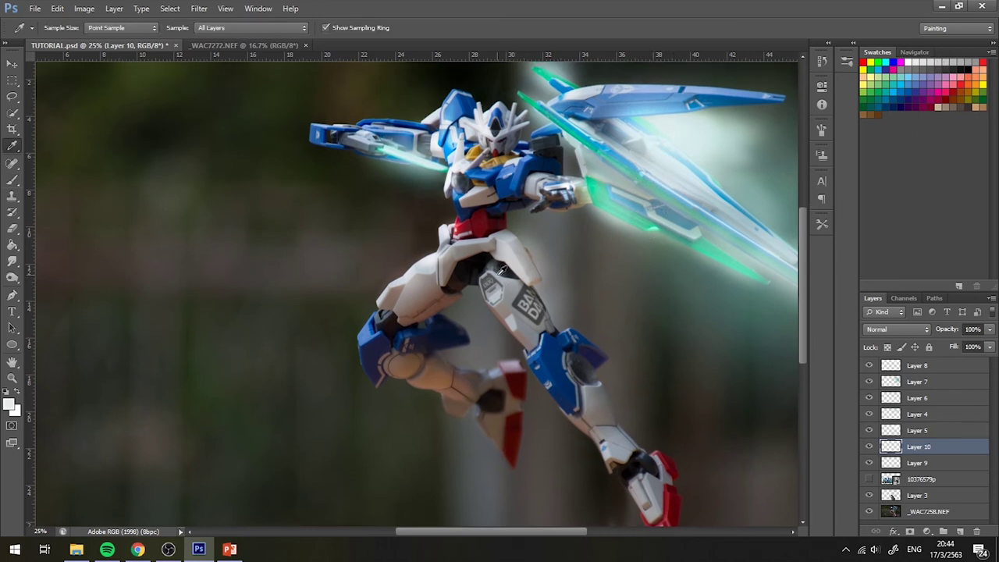
key(ctrl+plus)
key(ctrl+plus)
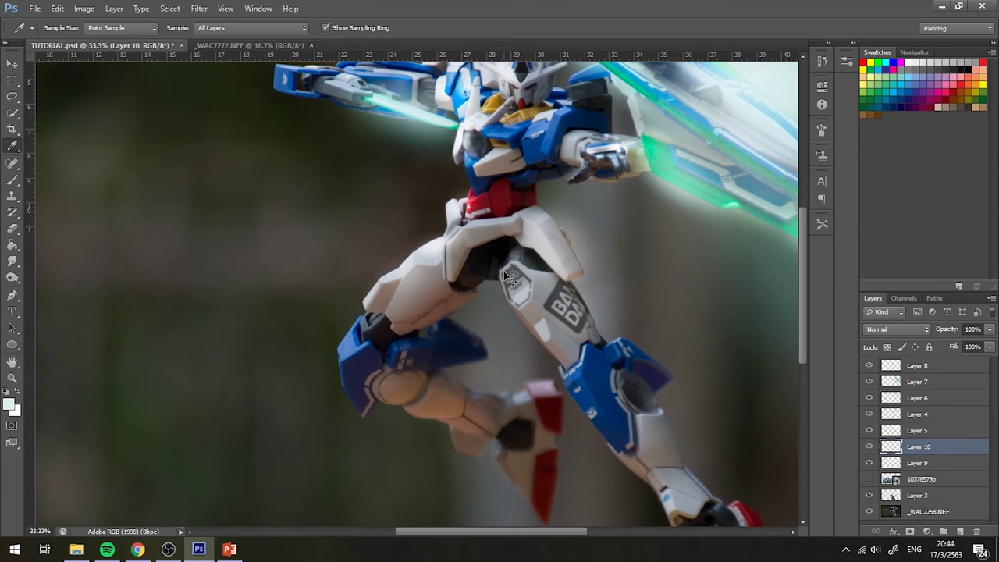
key(b)
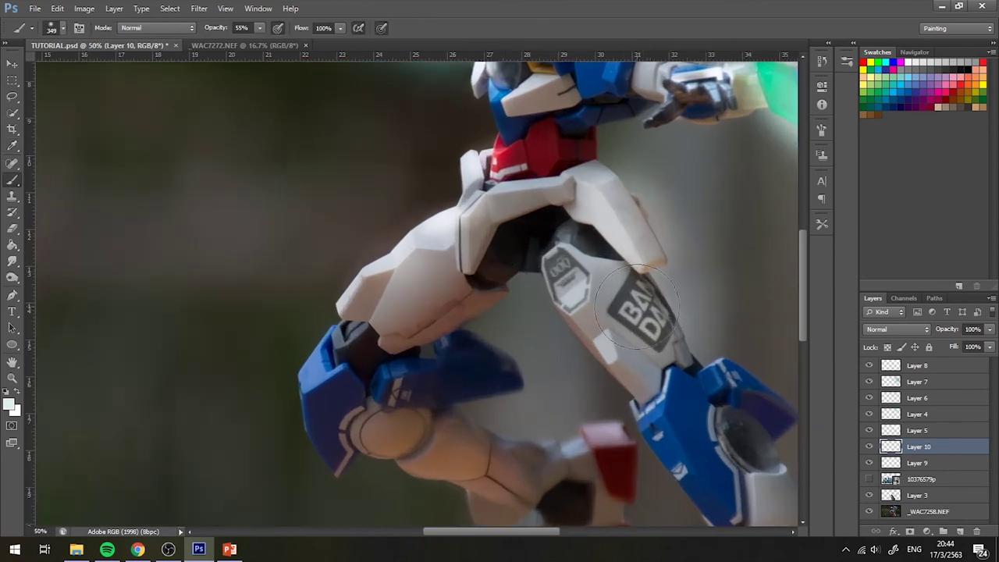
click(875, 330)
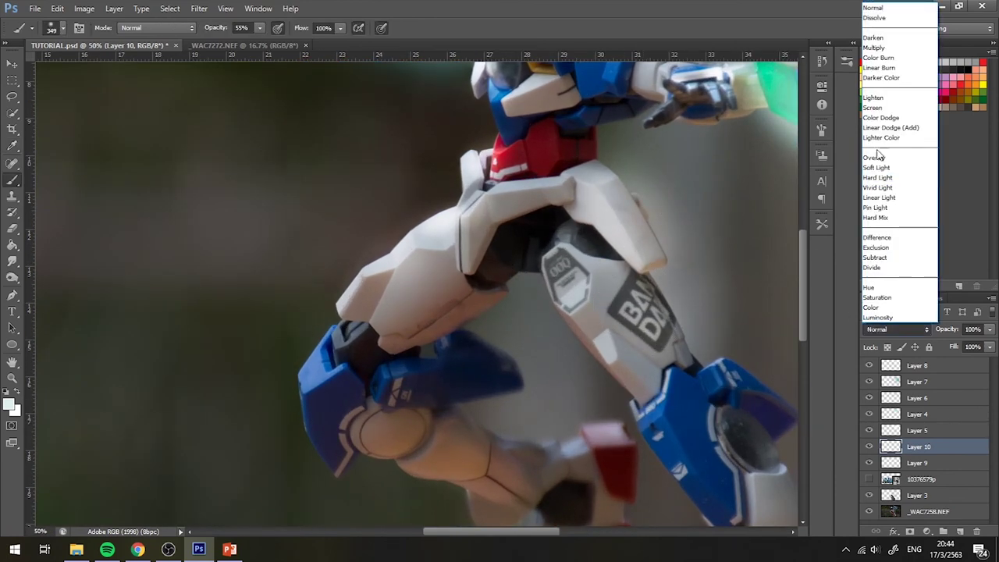
click(873, 108)
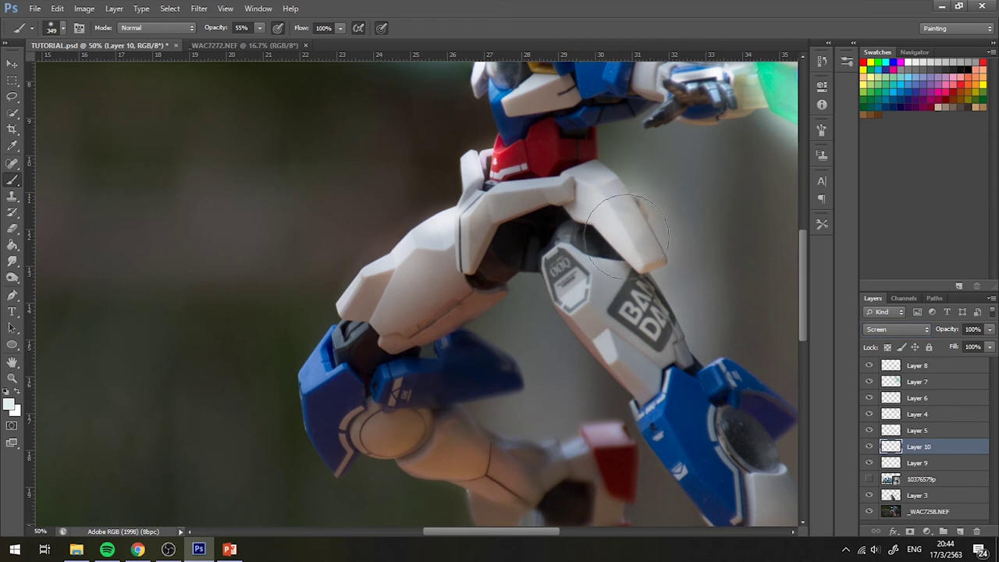
click(898, 329)
click(890, 156)
Step: Paint soft light over the thigh, then sample the blade's green and undo a knee tint
drag(575, 200, 579, 273)
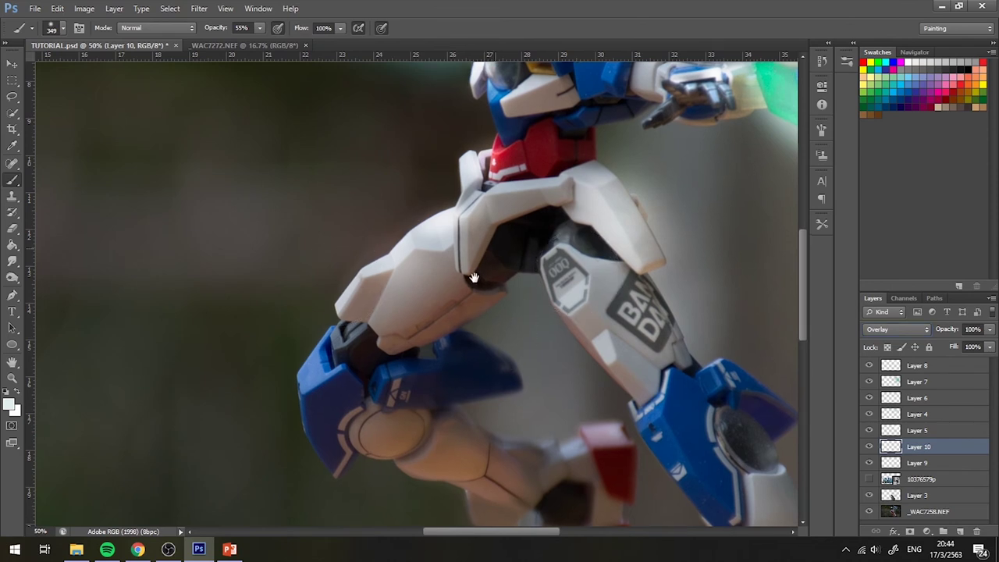
drag(476, 274, 266, 417)
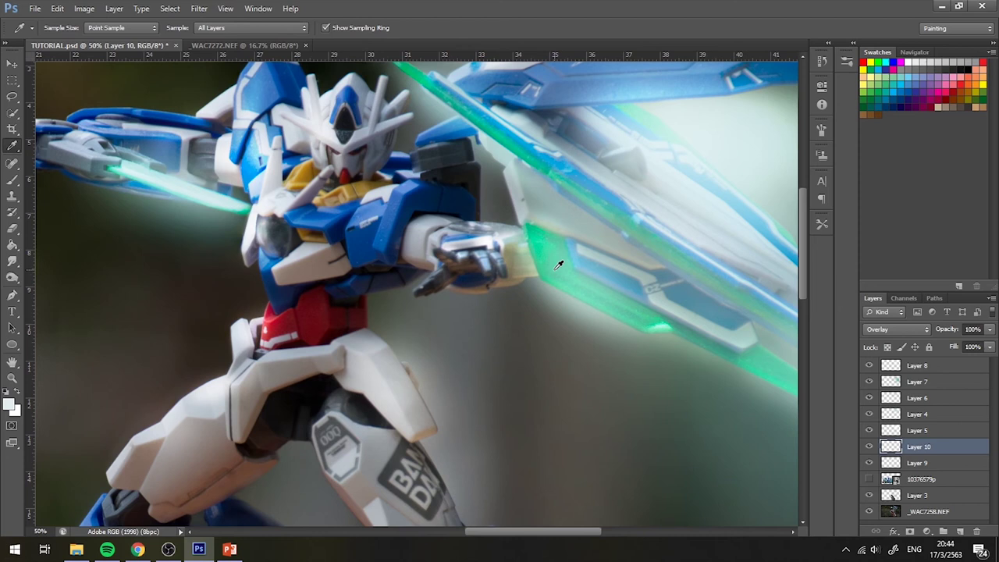
alt+click(550, 259)
alt+click(541, 256)
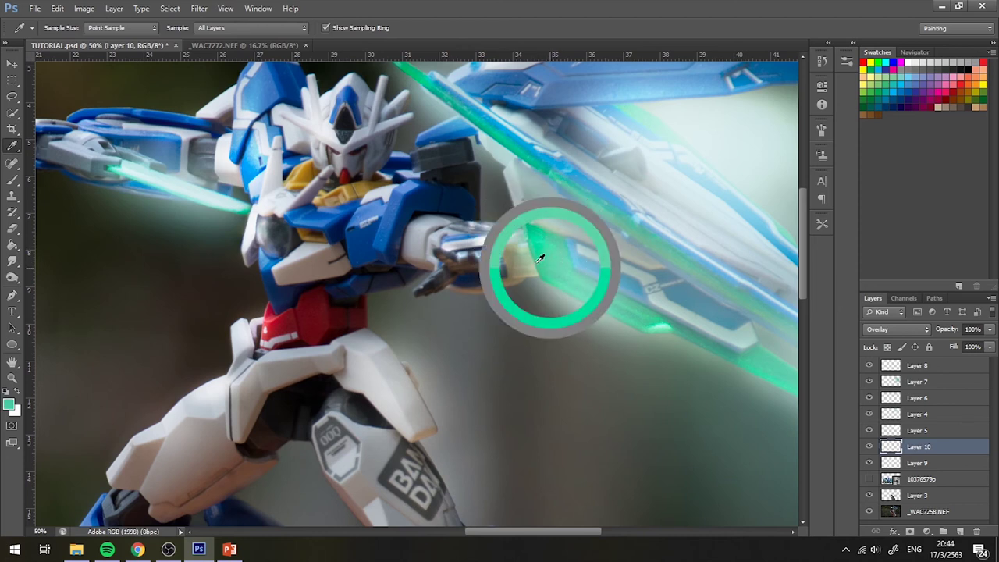
drag(541, 256, 551, 254)
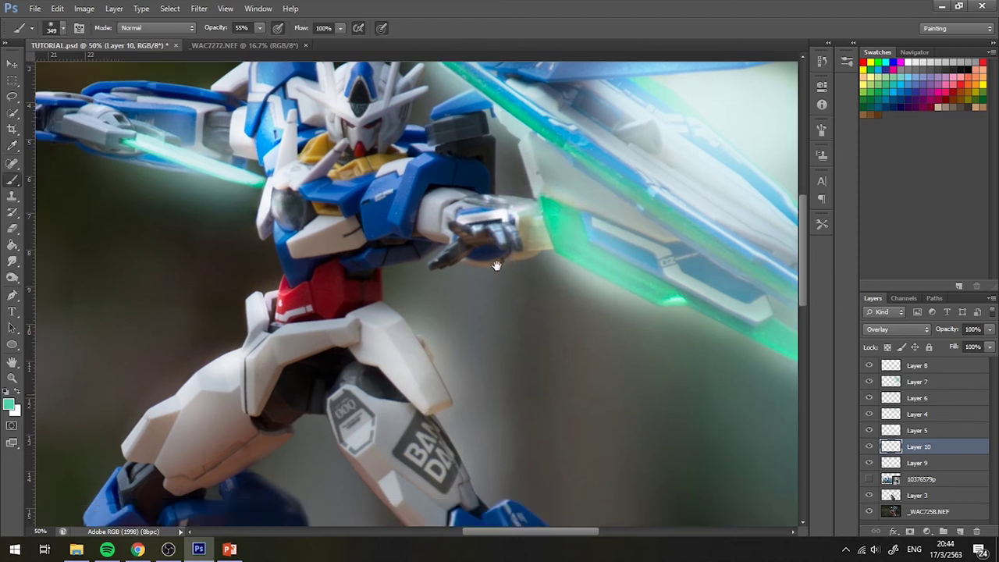
drag(414, 432, 479, 162)
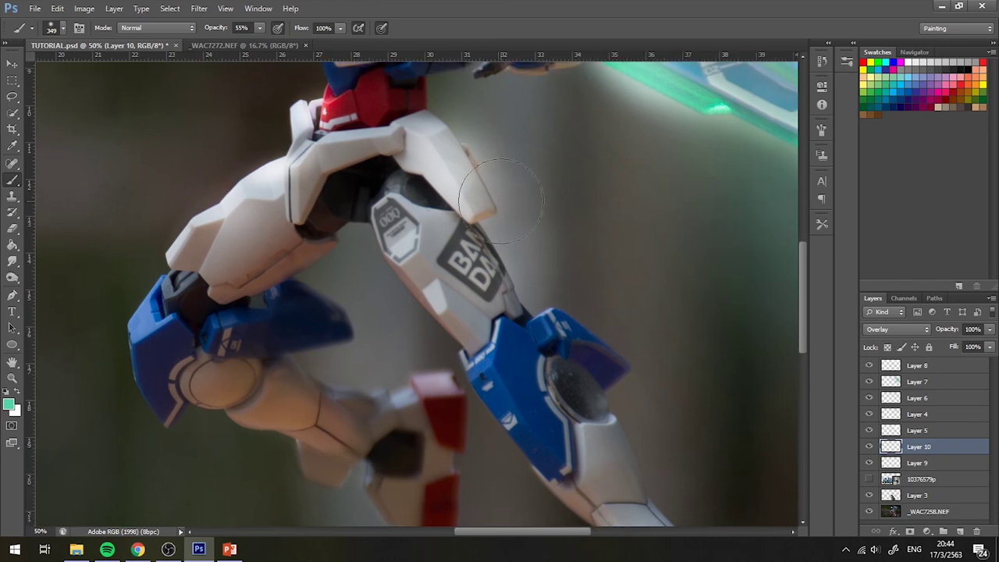
drag(479, 161, 446, 154)
key(ctrl+alt+z)
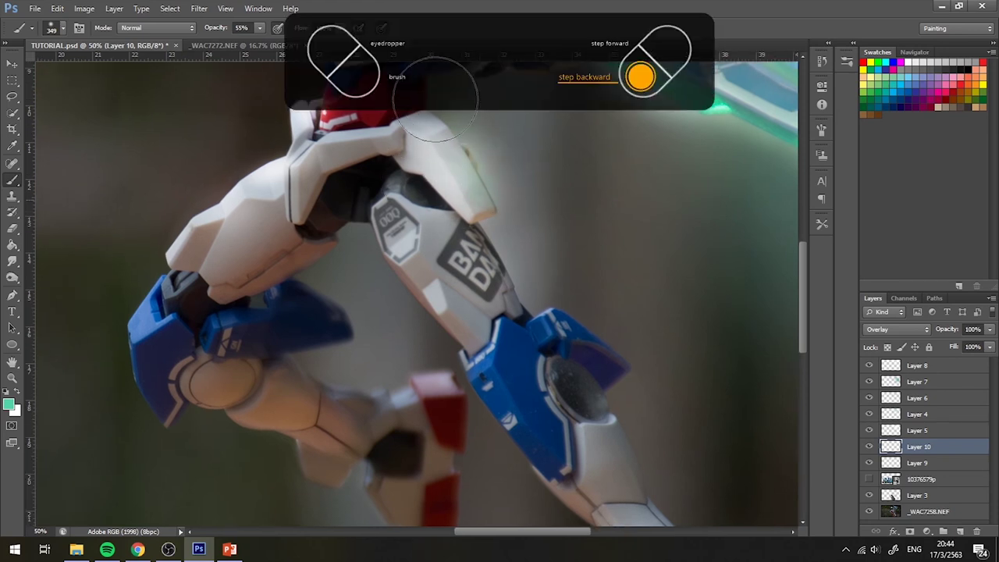
Step: Erase a little green glow at the knee edge and fit the image on screen
drag(435, 247, 617, 343)
drag(406, 270, 388, 423)
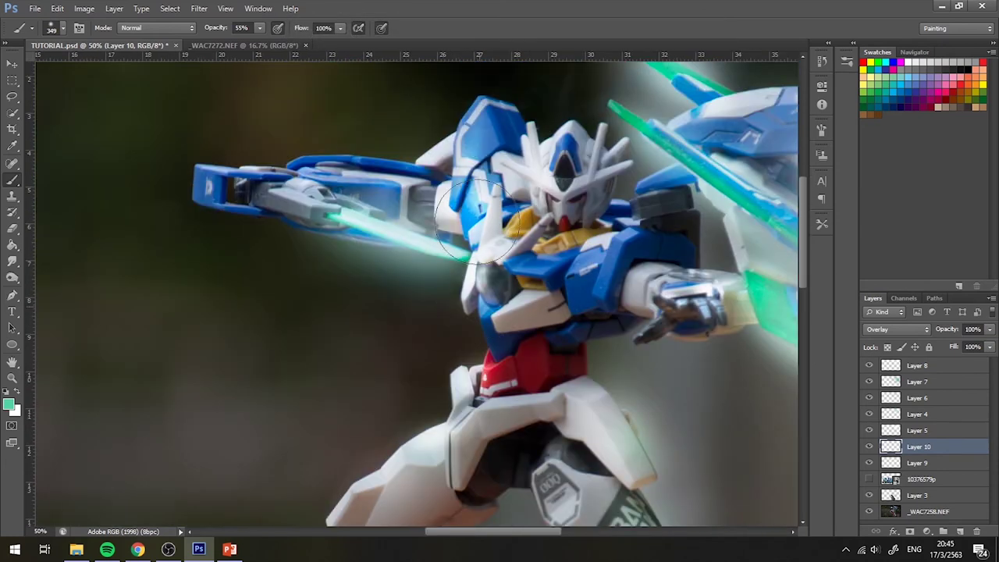
drag(533, 155, 299, 187)
drag(351, 234, 468, 125)
drag(406, 289, 570, 195)
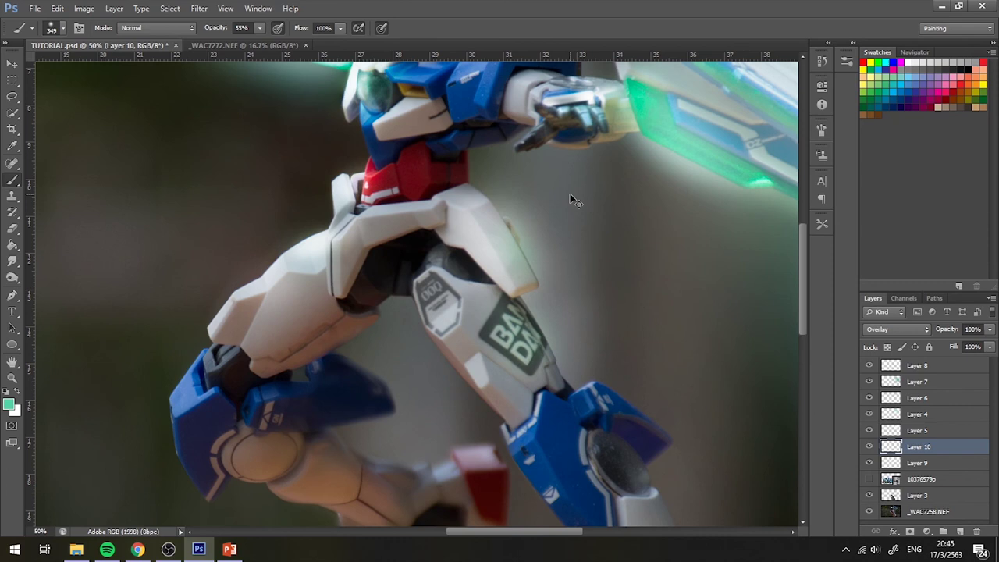
click(12, 228)
drag(519, 251, 519, 230)
key(ctrl+0)
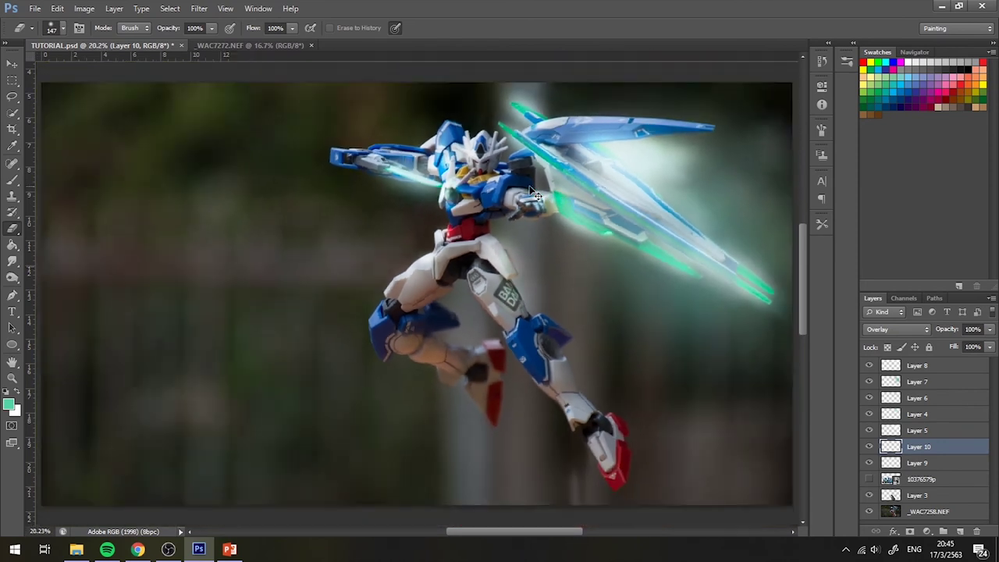
Step: Soften Layer 10 with a 10-pixel Gaussian Blur
click(201, 9)
mouse_move(204, 134)
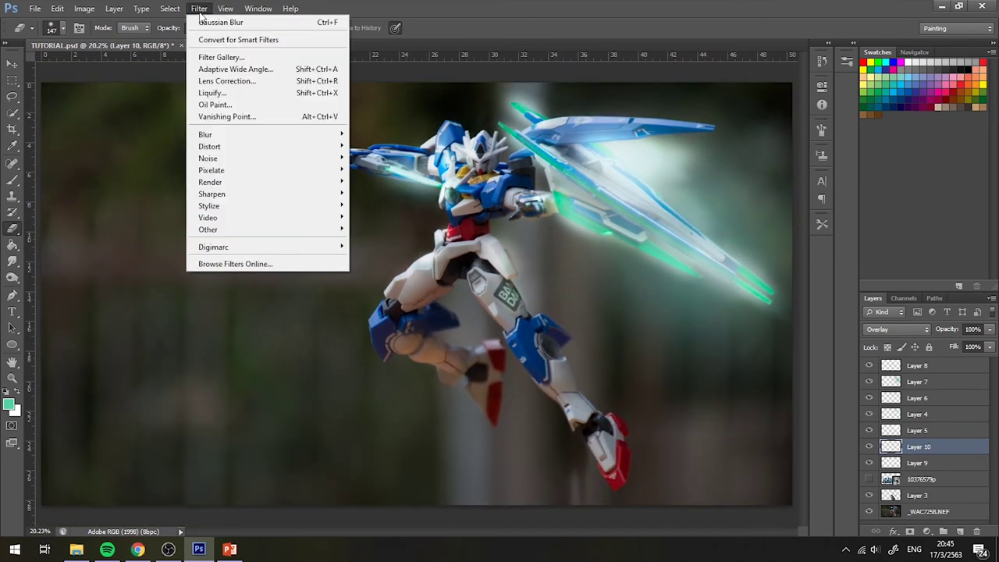
click(377, 224)
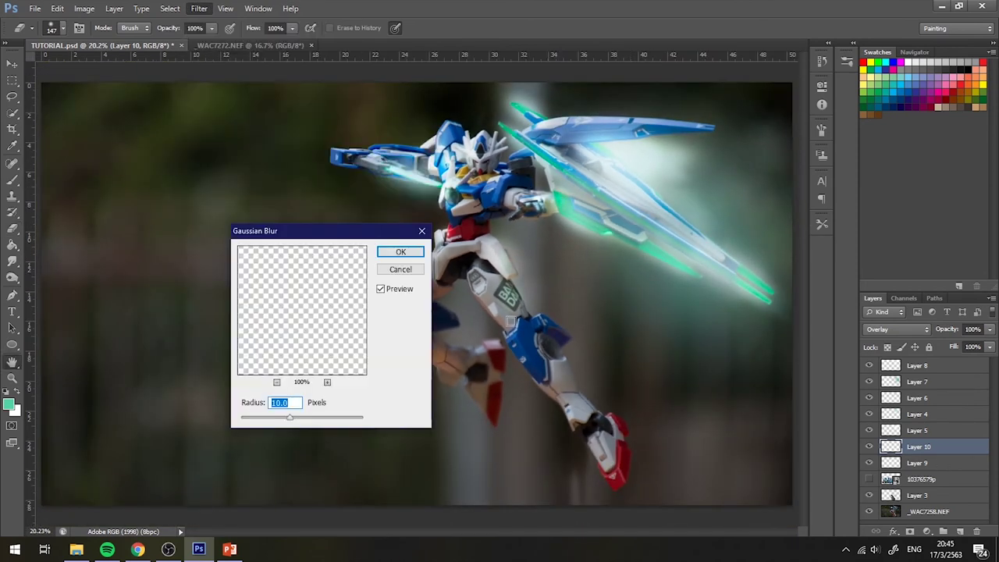
click(399, 253)
Step: Set Layers 9 and 10 together to 95% opacity, after first trying 90%
click(940, 461)
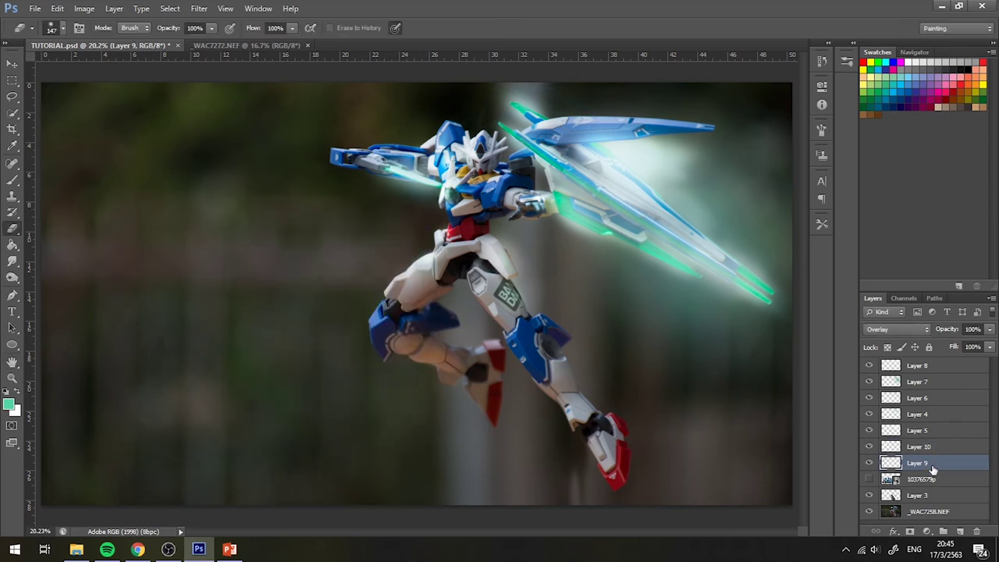
click(929, 446)
click(973, 329)
text(90)
key(Return)
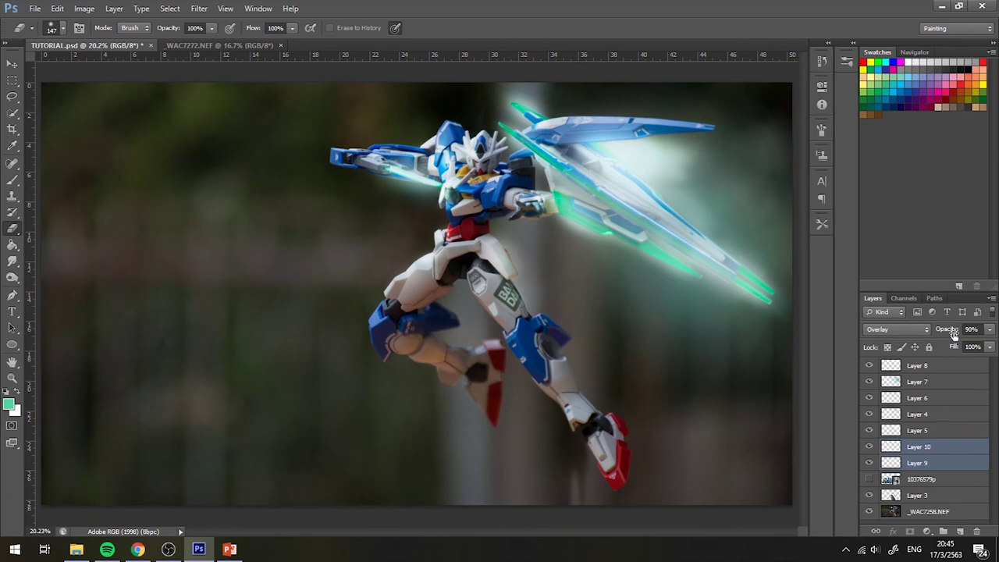
key(ctrl+plus)
key(ctrl+plus)
click(953, 331)
text(95)
key(Return)
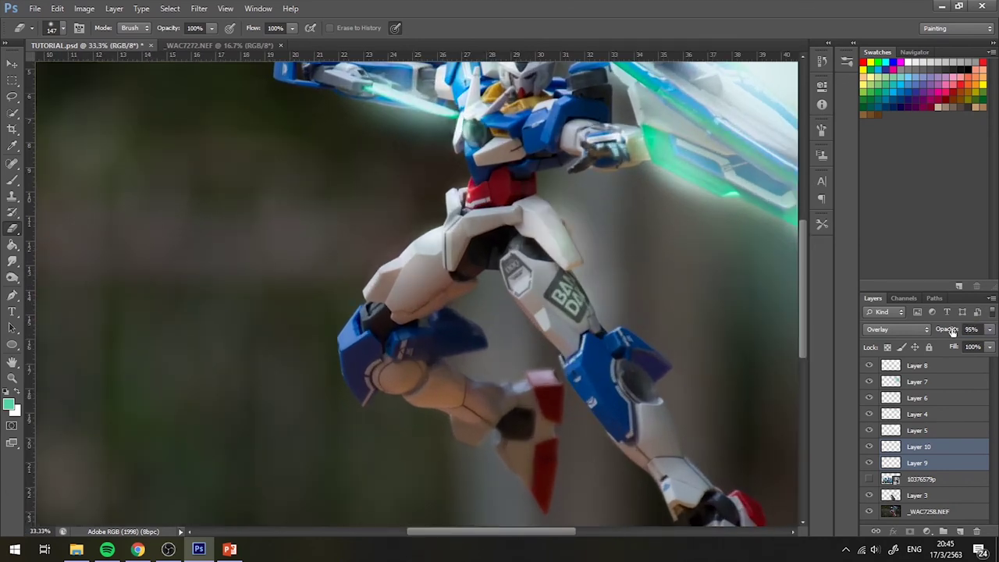
Step: Fit the whole image on screen and save TUTORIAL.psd
mouse_move(308, 168)
mouse_down()
mouse_move(274, 290)
mouse_move(424, 246)
mouse_up()
key(ctrl+0)
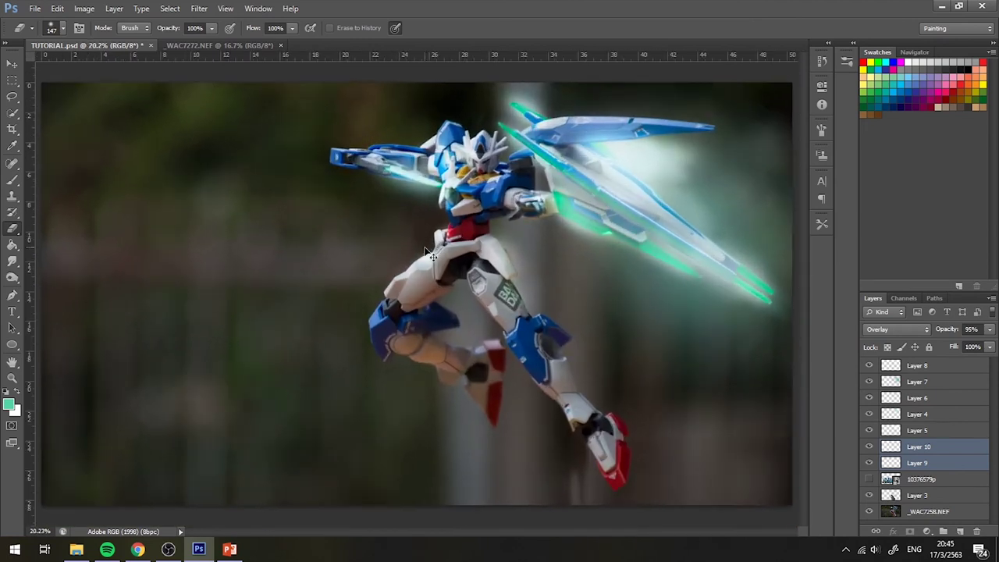
key(ctrl+s)
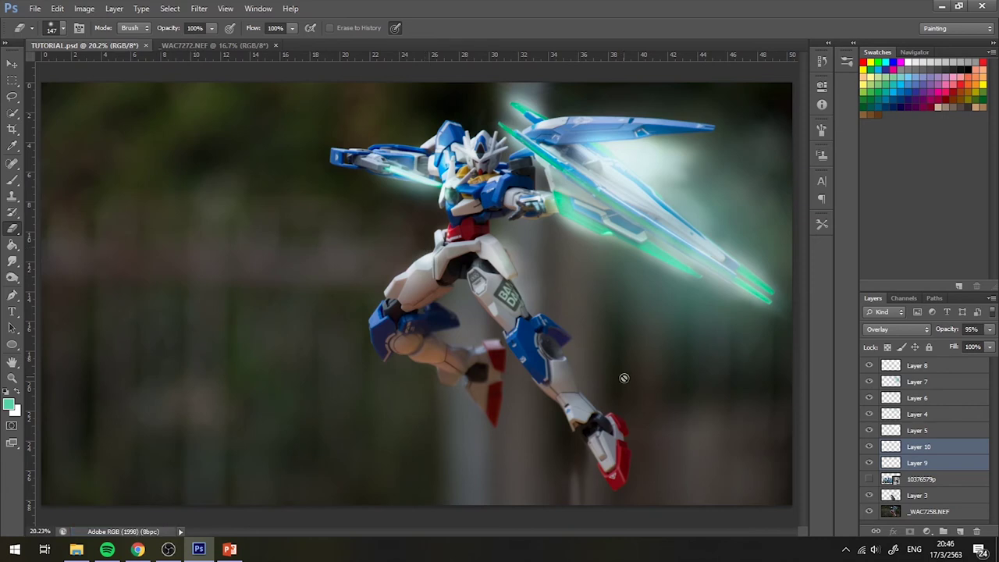
click(16, 64)
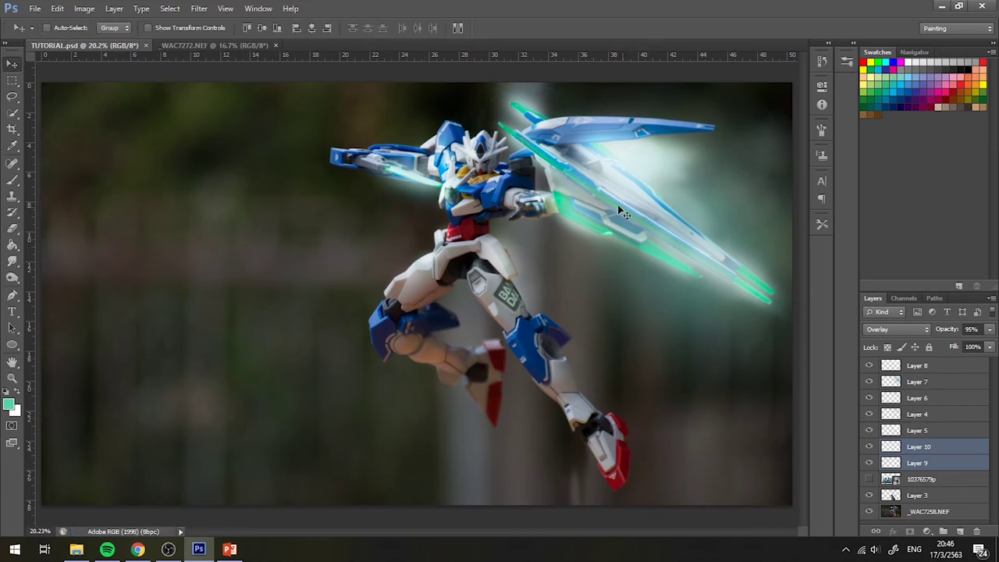
Step: Create a new Layer 11 above Layer 8 and browse the brush presets for a scatter brush
click(919, 372)
key(ctrl+shift+alt+n)
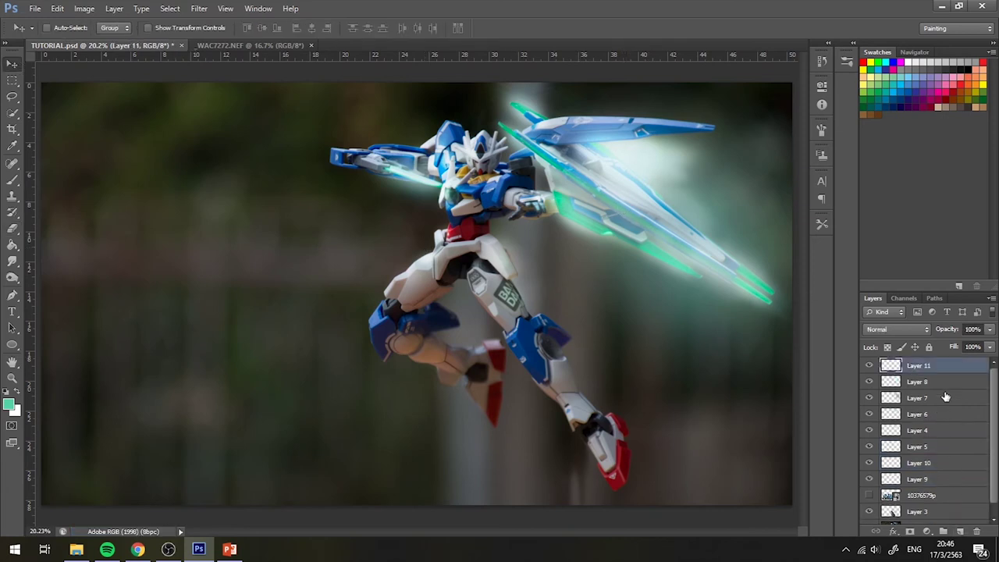
click(11, 179)
click(55, 30)
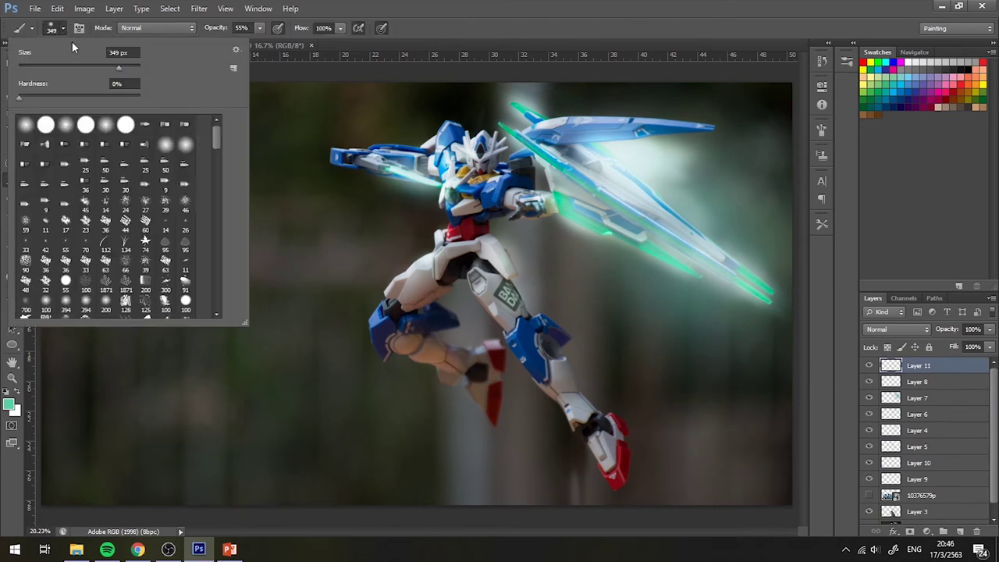
drag(209, 141, 218, 220)
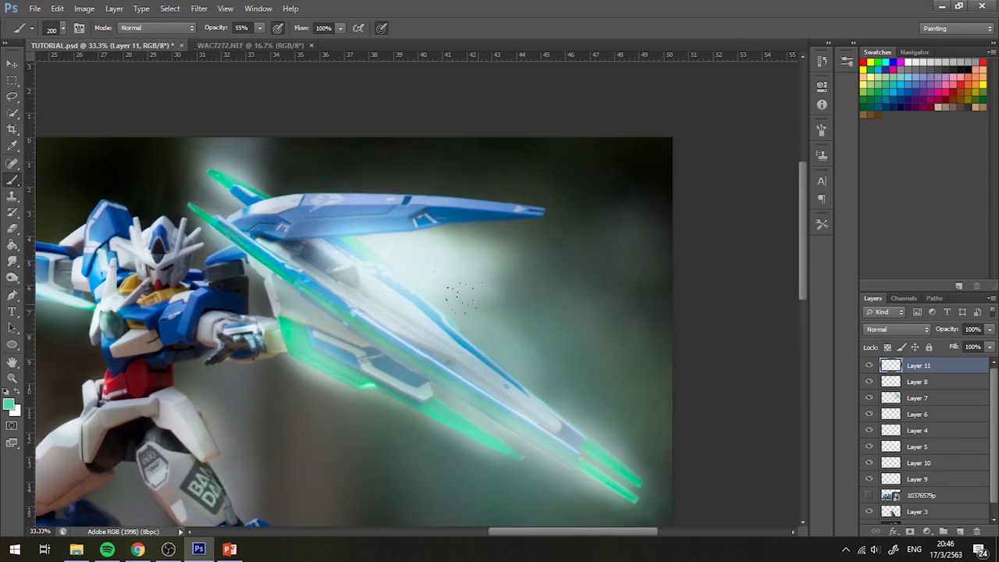
scroll(478, 301, down, 2)
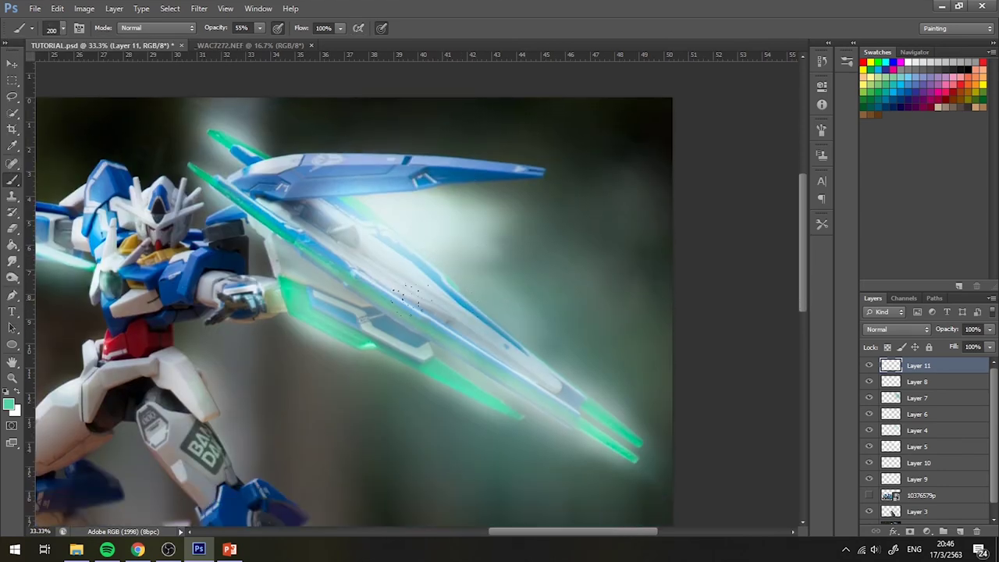
scroll(426, 301, down, 2)
scroll(745, 227, down, 2)
scroll(778, 217, down, 5)
scroll(778, 216, left, 3)
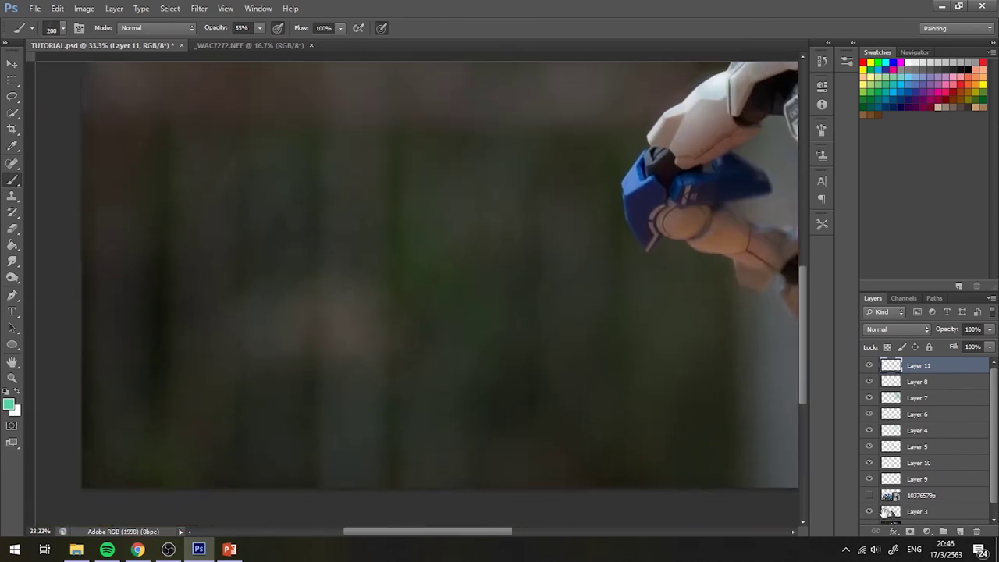
Step: Show the rulers and the box-art reference layer 10376579p, then frame the blade area
key(ctrl+r)
click(869, 495)
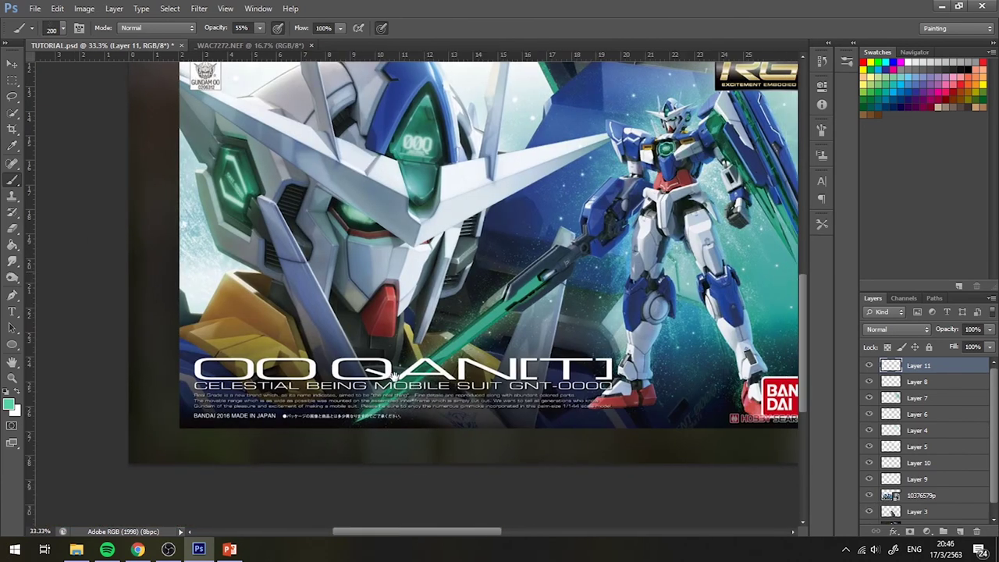
scroll(394, 377, up, 3)
scroll(394, 377, right, 3)
click(235, 550)
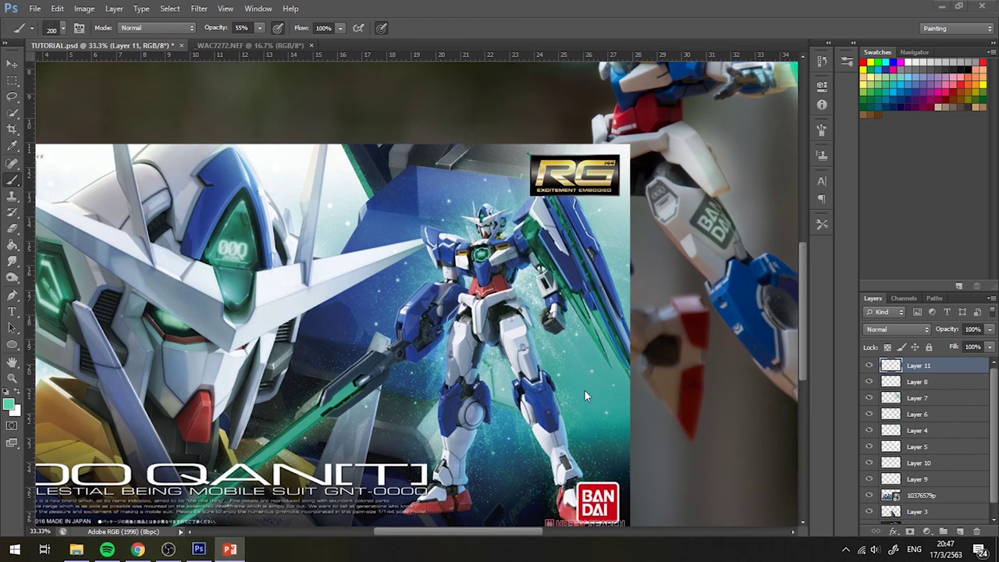
click(602, 7)
key(i)
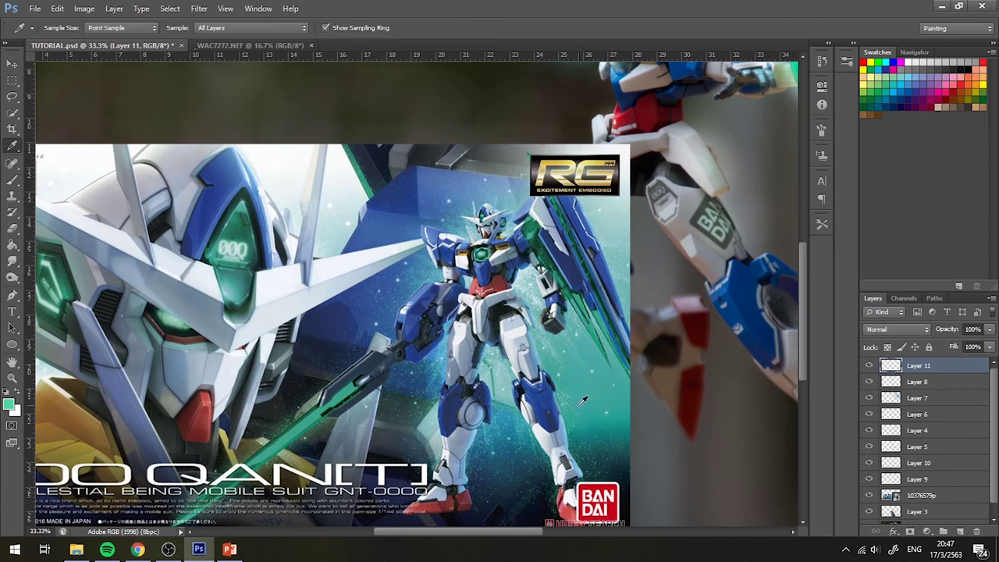
drag(601, 395, 575, 247)
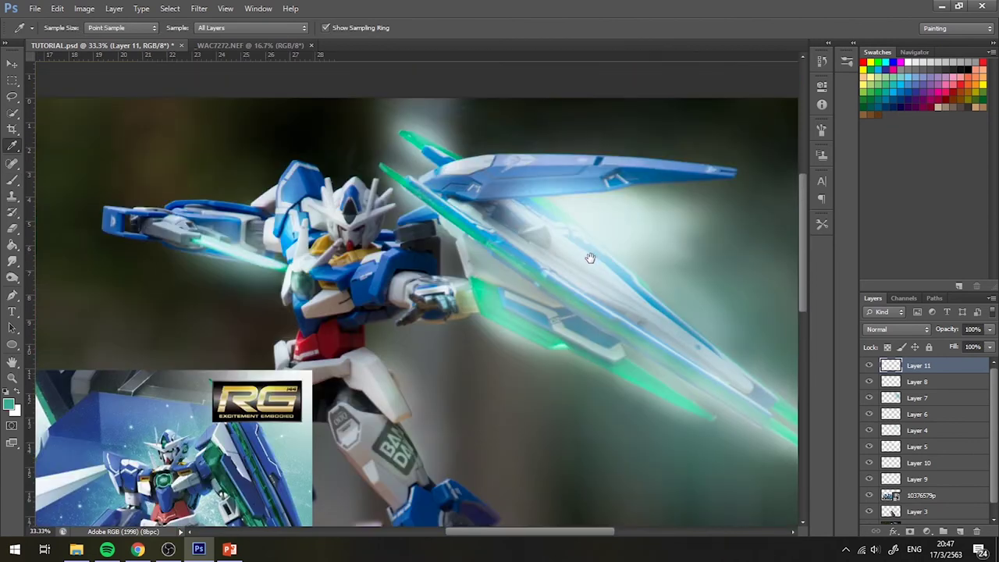
key(b)
drag(495, 395, 488, 303)
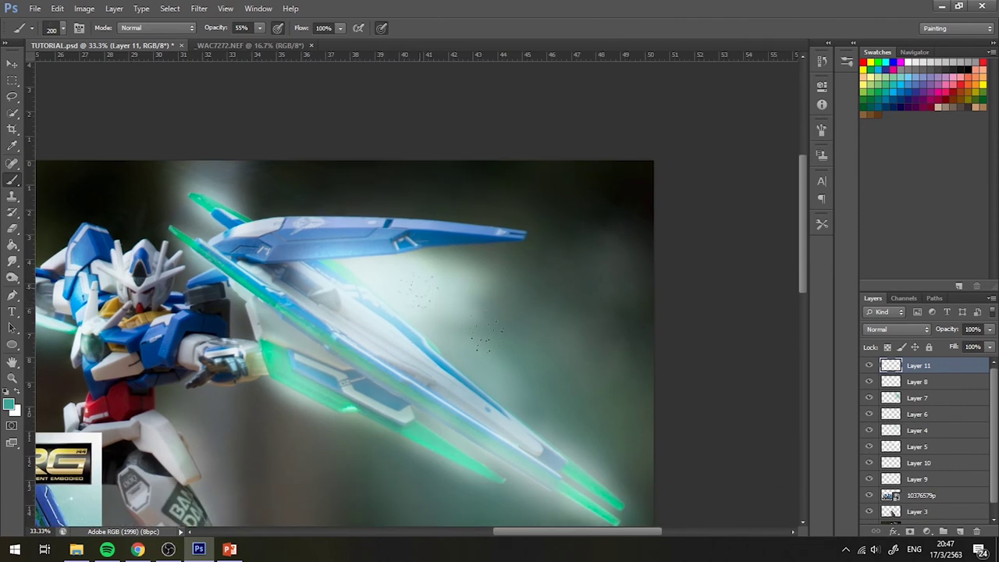
click(62, 28)
Step: Enlarge the brush to 463 px and sample a green from the image as paint colour
drag(120, 64, 172, 64)
click(908, 63)
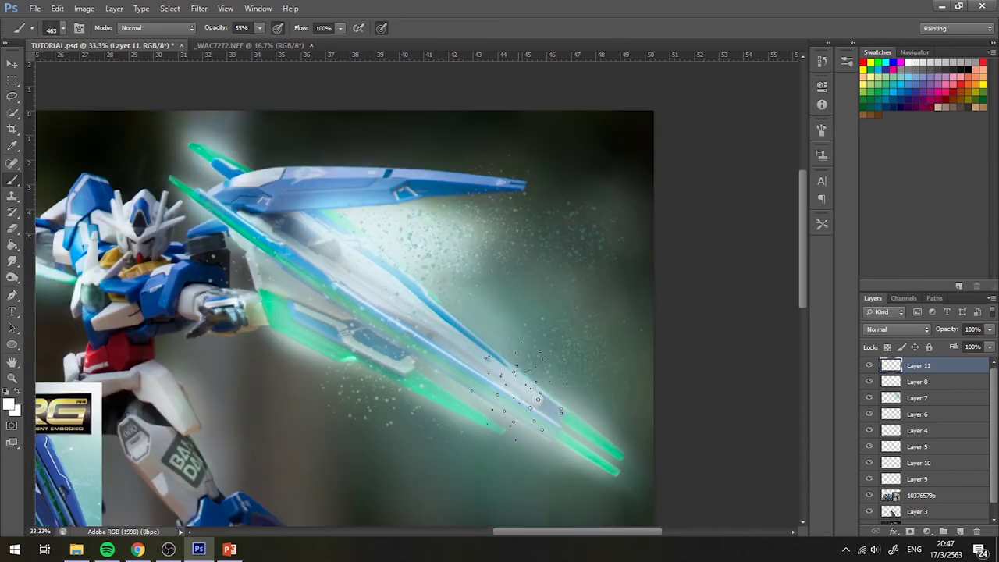
mouse_move(479, 453)
mouse_down()
mouse_move(591, 263)
mouse_move(709, 175)
mouse_move(573, 297)
mouse_move(428, 453)
mouse_up()
key(i)
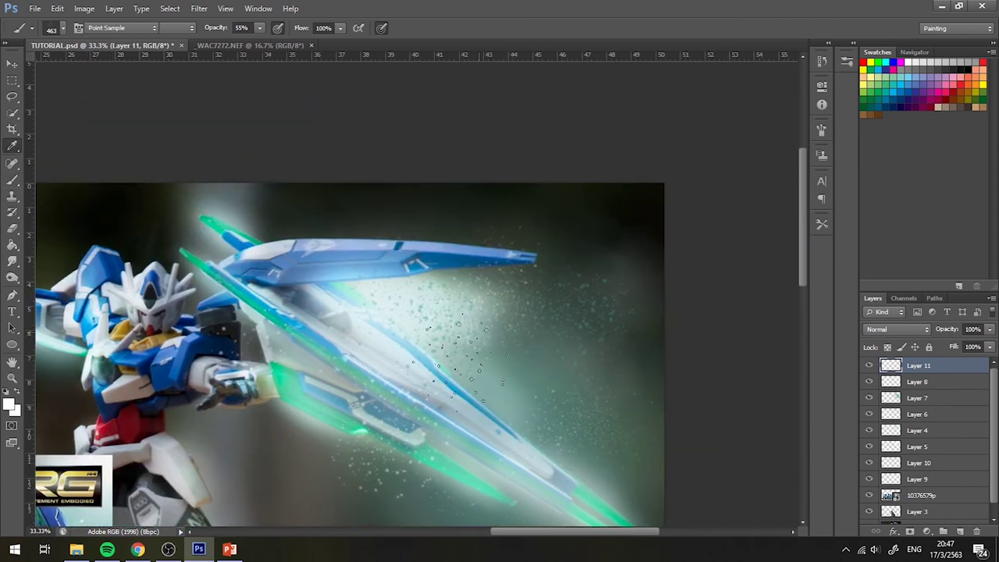
drag(345, 410, 294, 383)
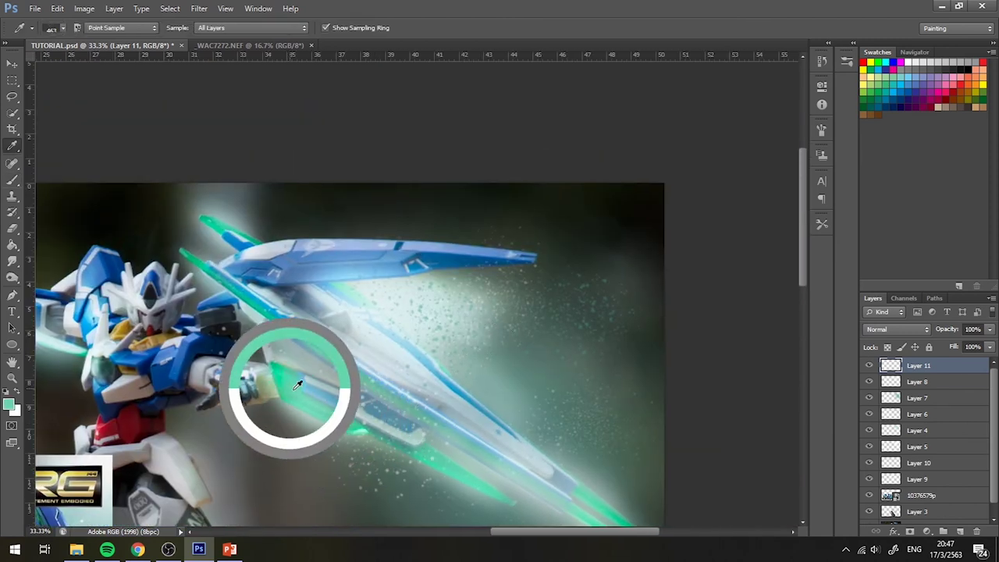
key(b)
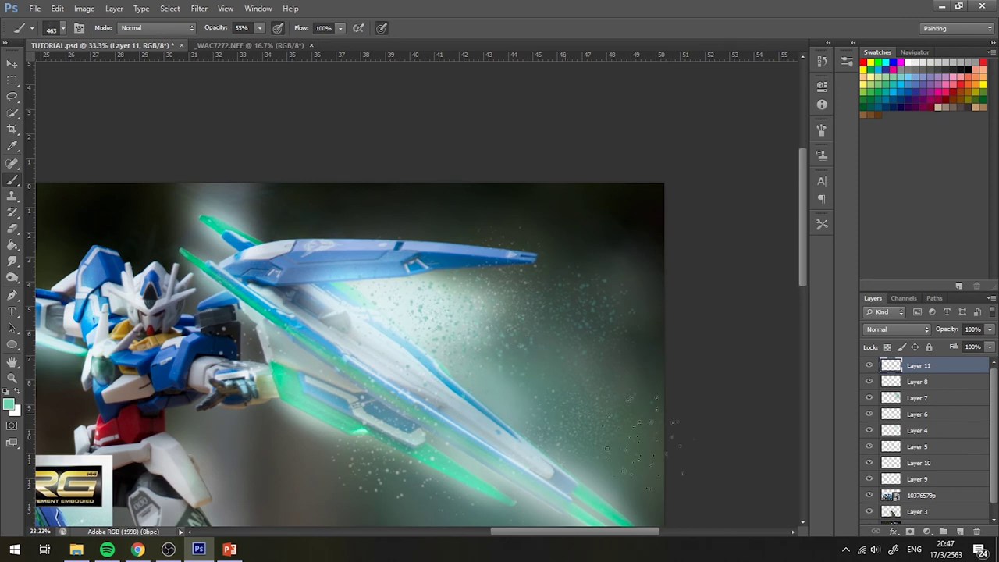
Step: Shrink the brush to 215 px, add empty Layer 12, and reselect Layer 11
right_click(587, 318)
drag(711, 277, 698, 278)
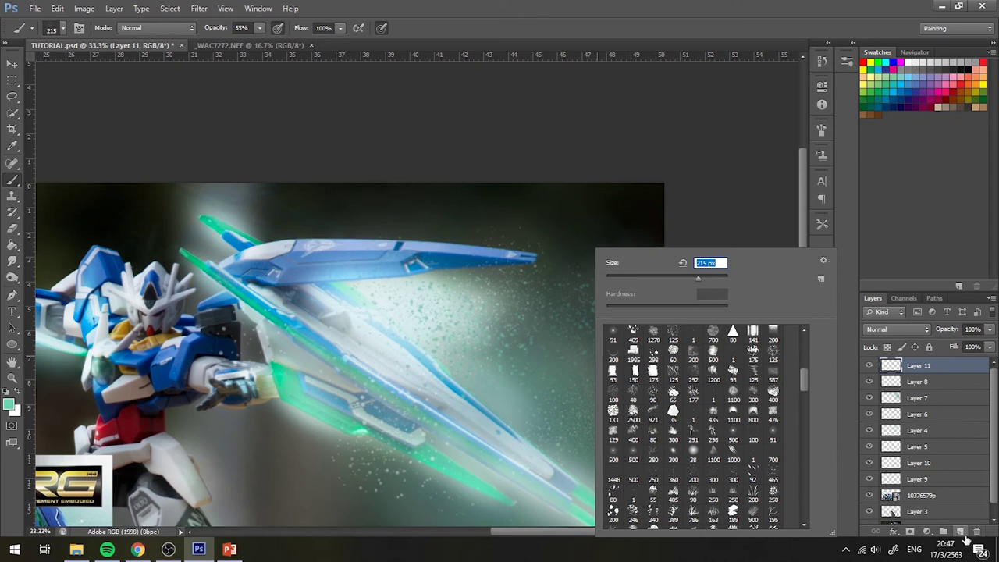
click(960, 531)
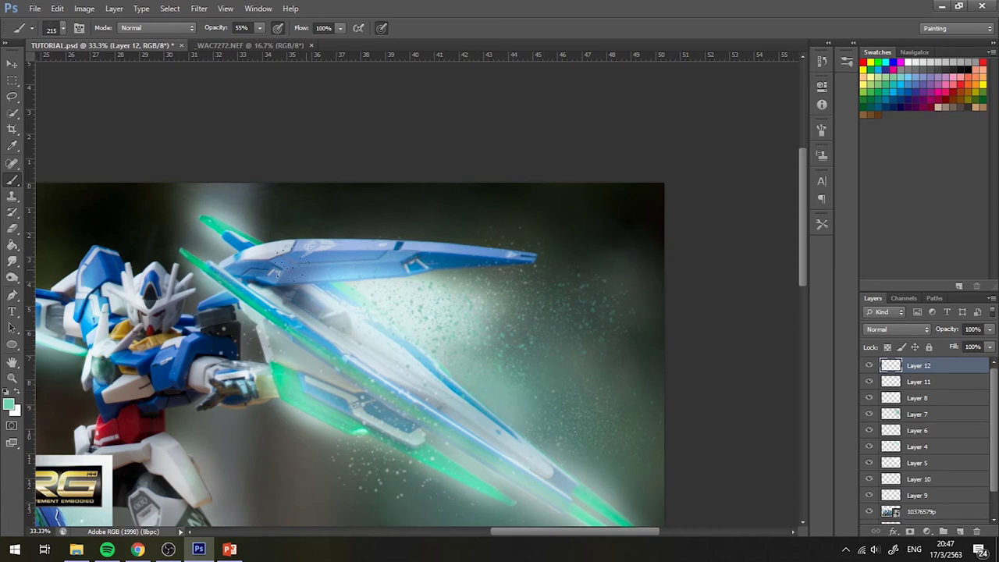
drag(460, 445, 380, 352)
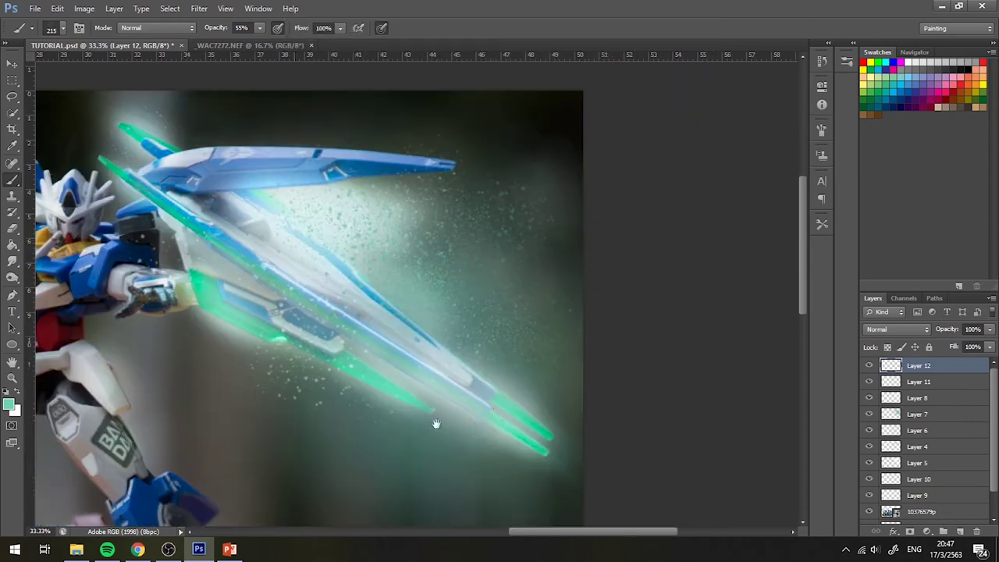
key(alt+bracketleft)
click(199, 8)
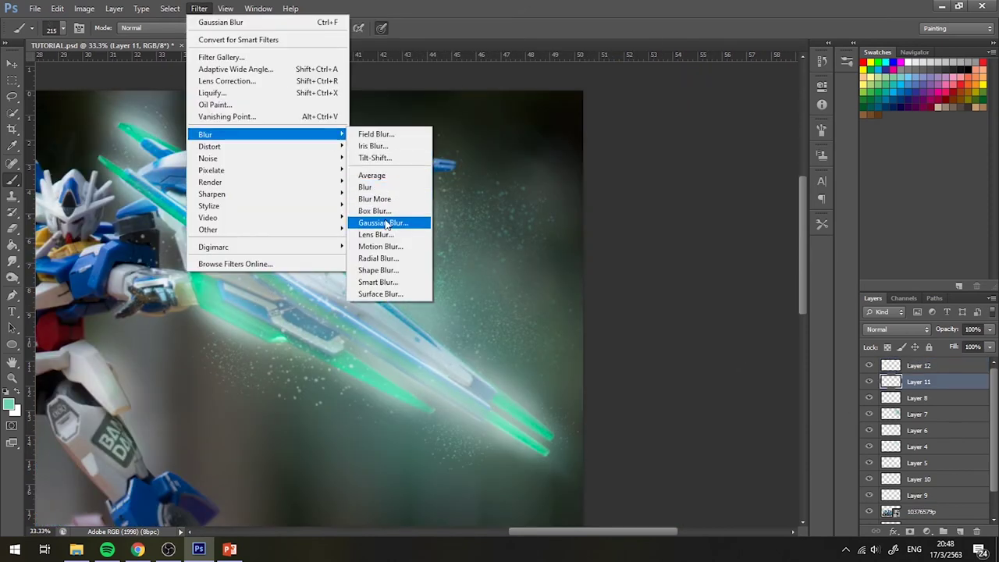
Step: Apply a Gaussian Blur to Layer 11's dust and set its opacity to 90%
click(389, 221)
mouse_move(363, 232)
mouse_down()
mouse_move(723, 234)
mouse_move(685, 234)
mouse_up()
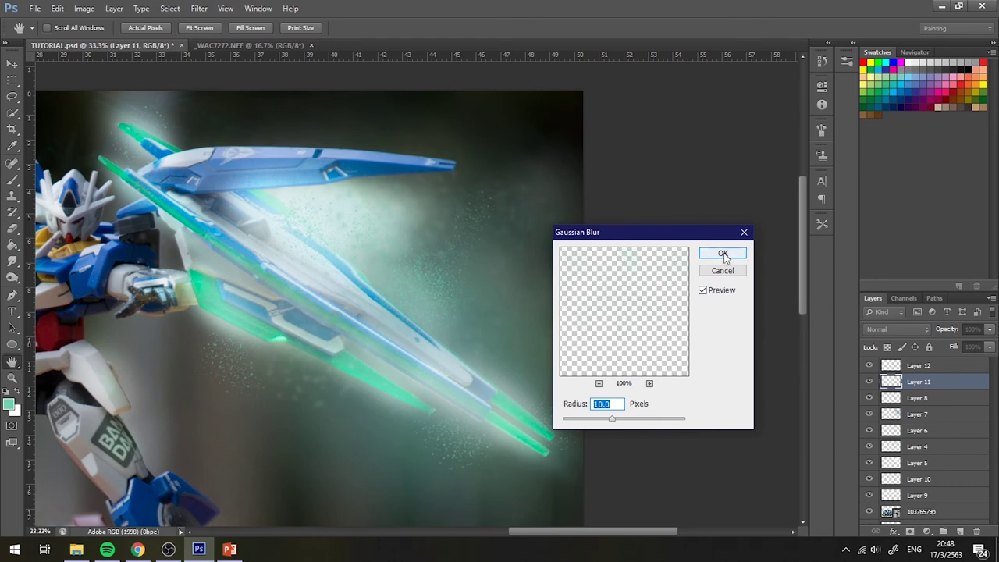
text(7)
text(5)
key(Return)
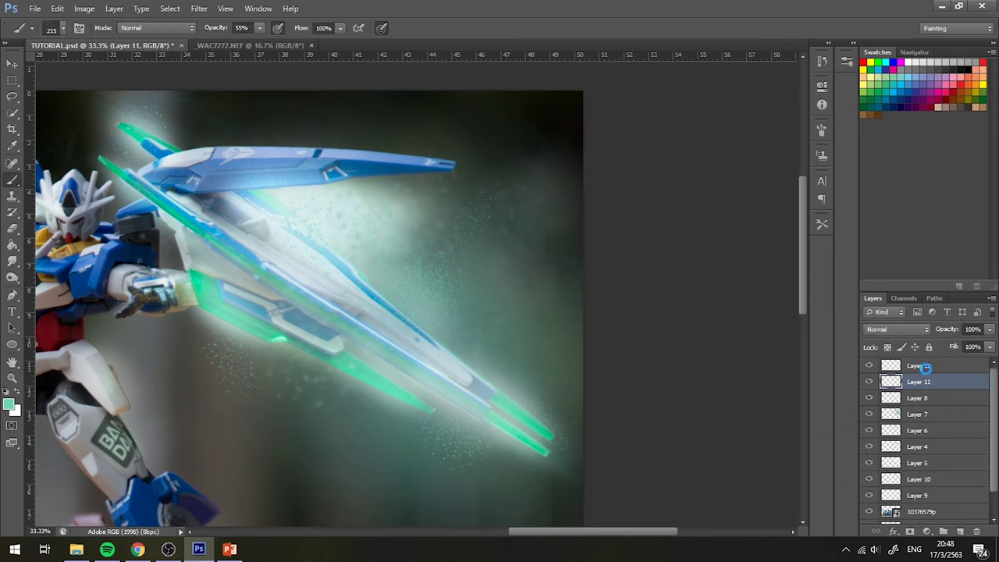
click(972, 329)
text(90)
key(Return)
Step: Give Layer 12's dust a 1-pixel Gaussian Blur and 90% opacity
click(928, 367)
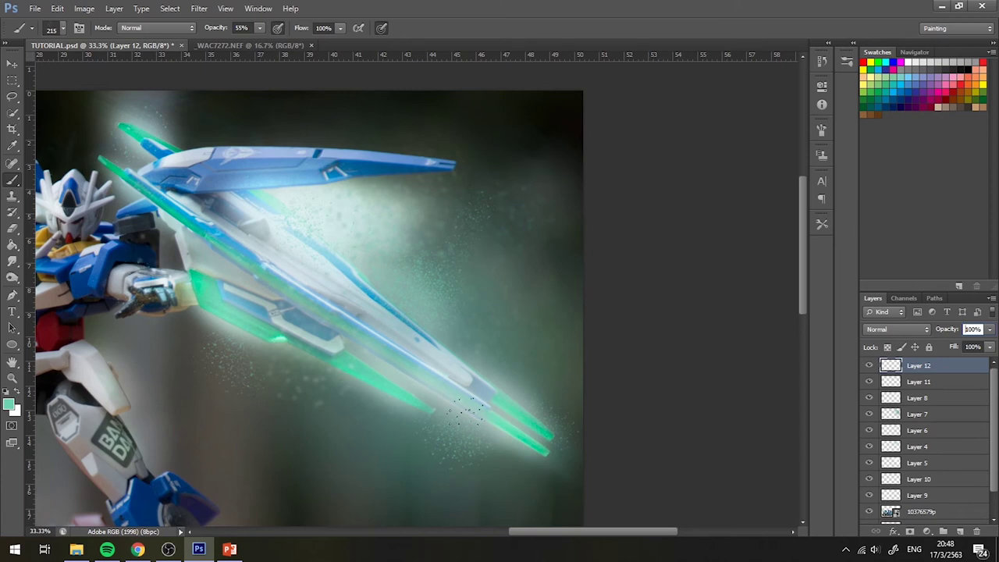
click(199, 8)
mouse_move(205, 134)
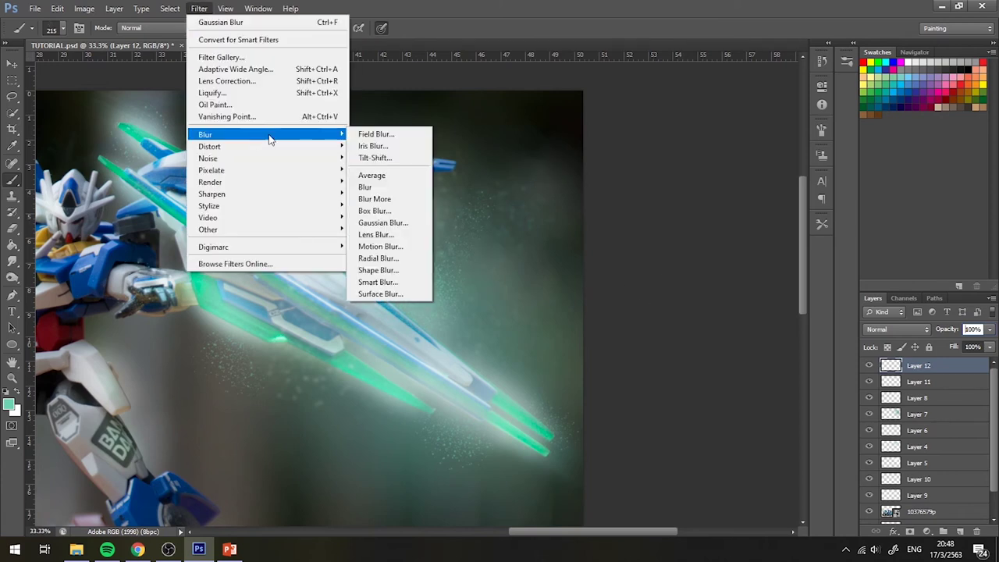
click(382, 223)
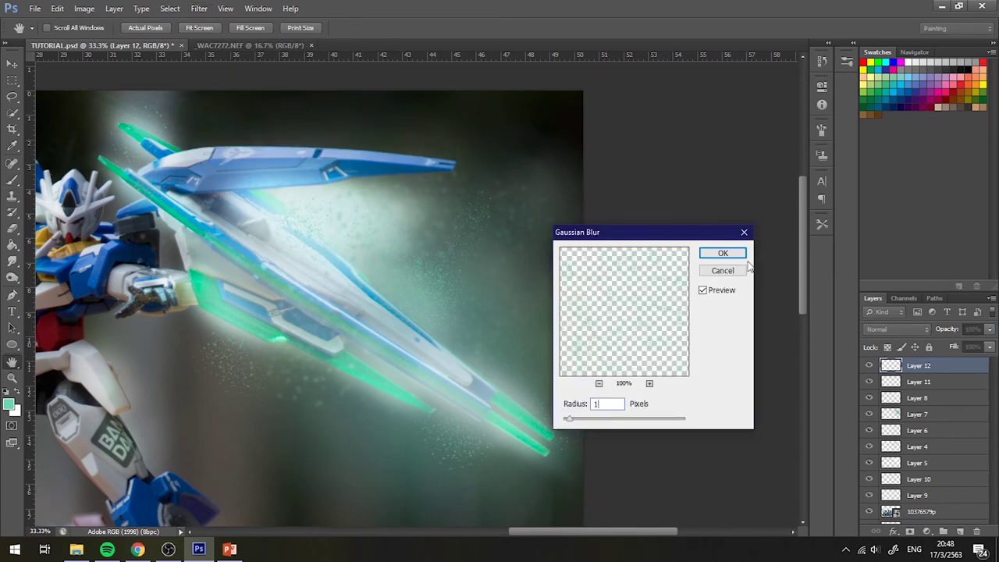
click(723, 253)
click(972, 329)
text(90)
key(Return)
Step: Zoom out and add an empty Layer 13 on top
key(ctrl+minus)
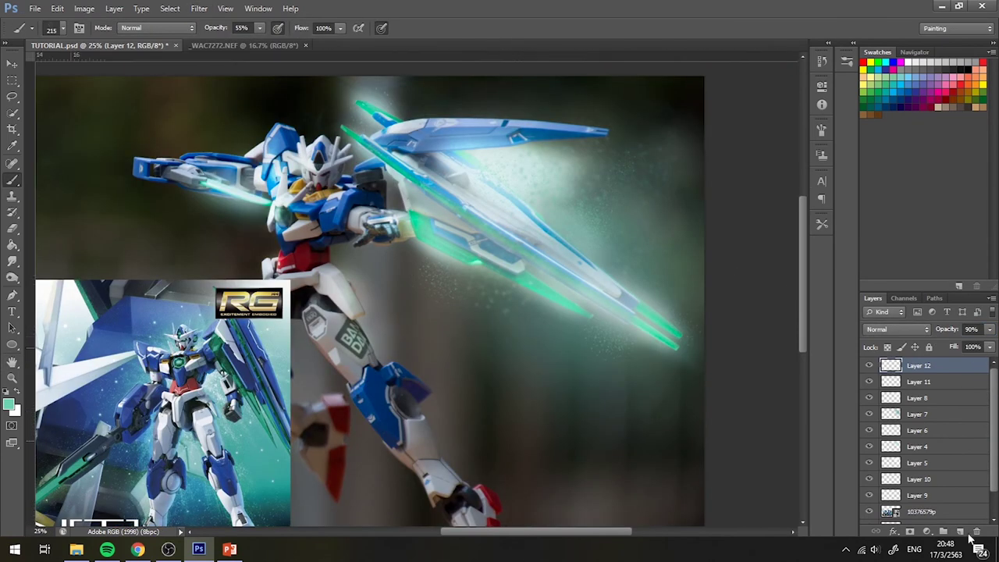
click(956, 531)
drag(555, 244, 458, 353)
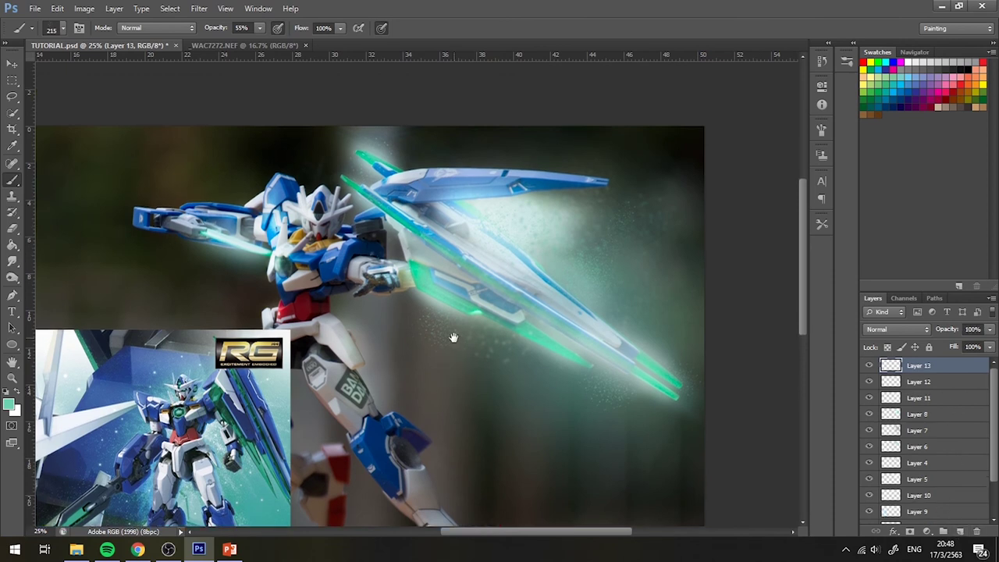
Step: Return to the brush, switch to white, and frame the figure at 50% zoom
key(ctrl+r)
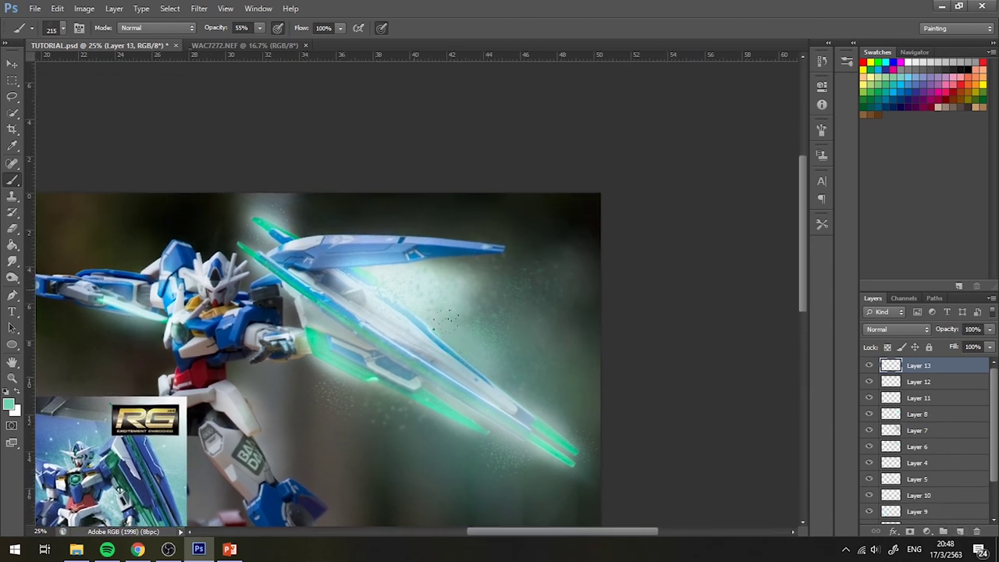
scroll(452, 331, up, 2)
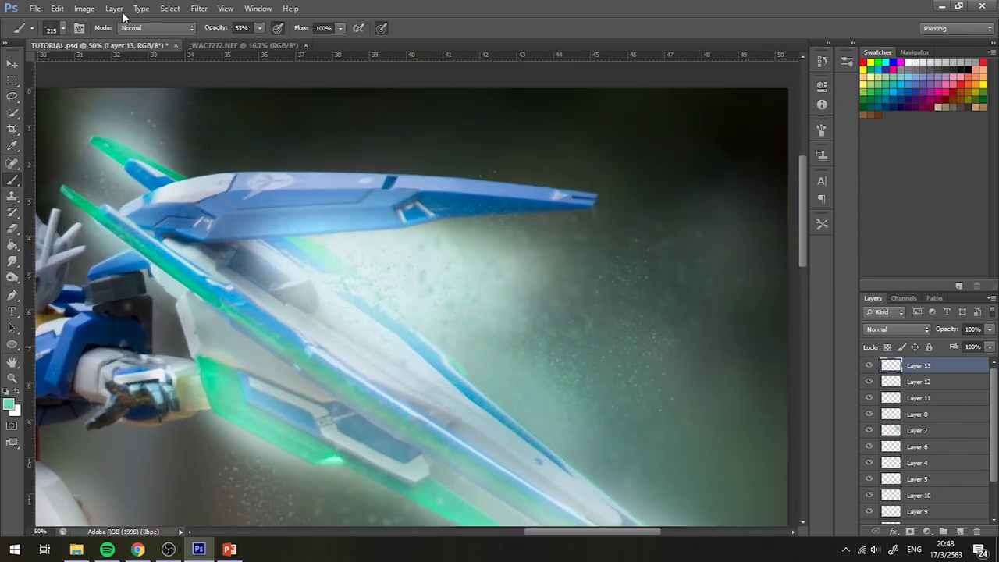
click(62, 29)
drag(581, 422, 531, 273)
key(x)
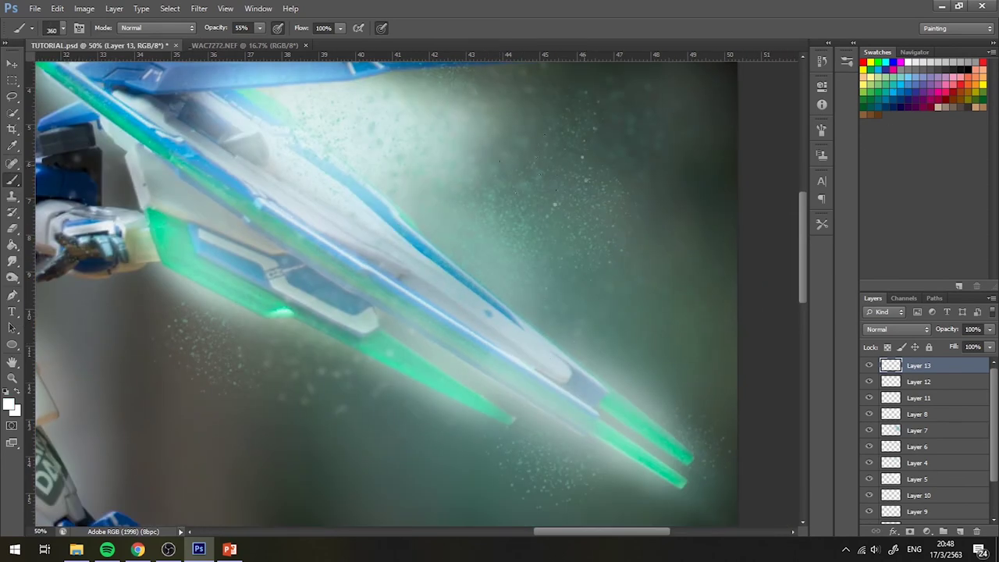
mouse_move(471, 339)
mouse_down()
mouse_move(575, 302)
mouse_move(589, 415)
mouse_move(388, 286)
mouse_move(240, 268)
mouse_up()
key(ctrl+minus)
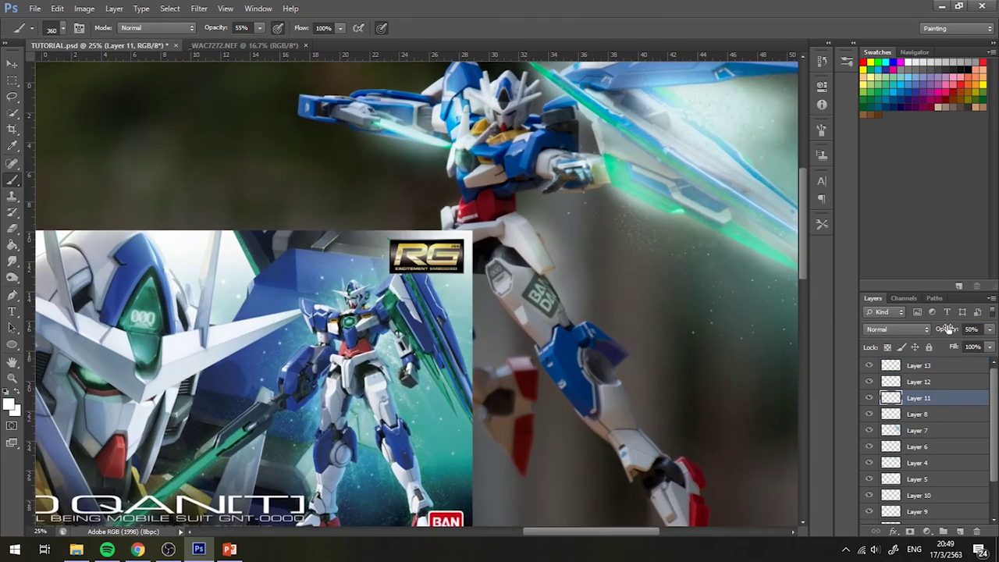
drag(367, 323, 578, 337)
key(ctrl+plus)
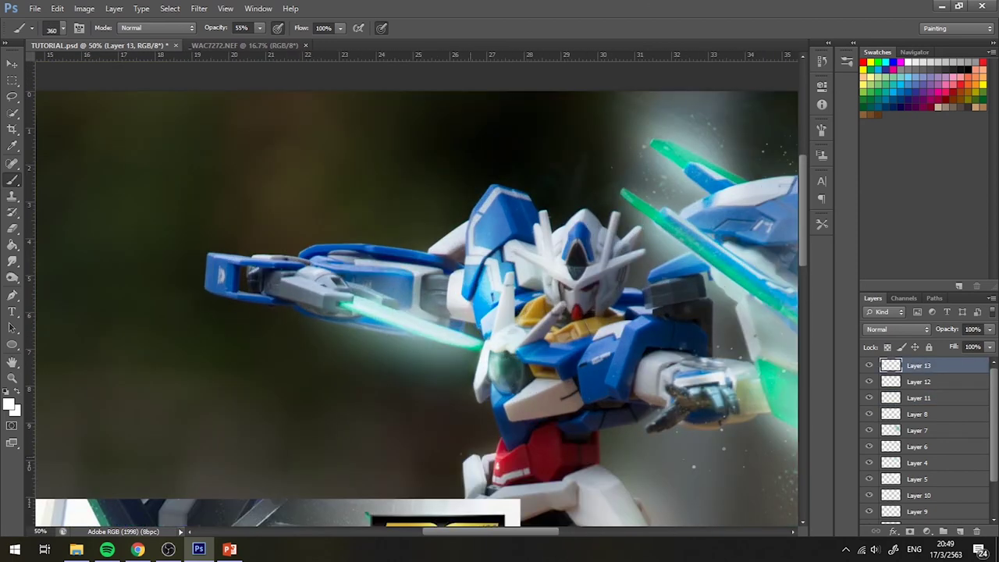
Step: Paint white dust specks around the figure's legs with a 174 px brush
right_click(493, 247)
drag(617, 283, 601, 284)
key(Return)
mouse_move(680, 365)
mouse_down()
mouse_move(649, 334)
mouse_move(520, 118)
mouse_up()
drag(570, 288, 492, 148)
drag(469, 312, 491, 308)
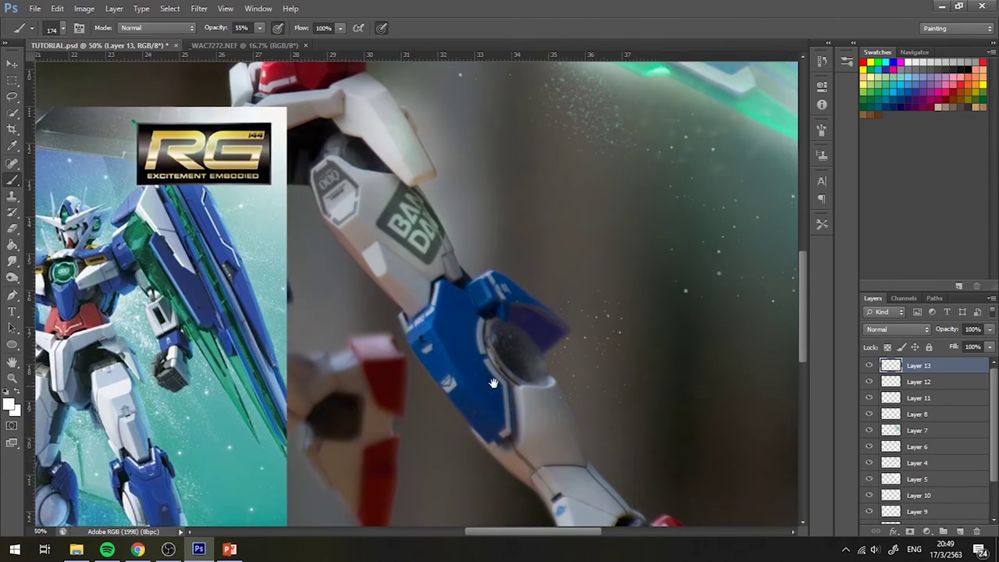
scroll(921, 437, down, 3)
Step: Hide the RG box-art reference layer and fit the whole image on screen
click(869, 484)
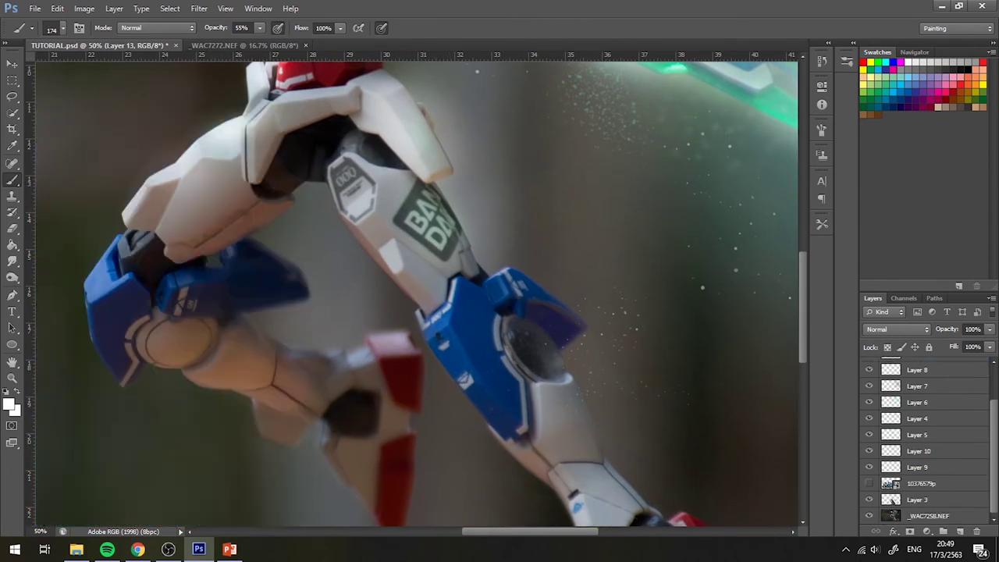
key(ctrl+0)
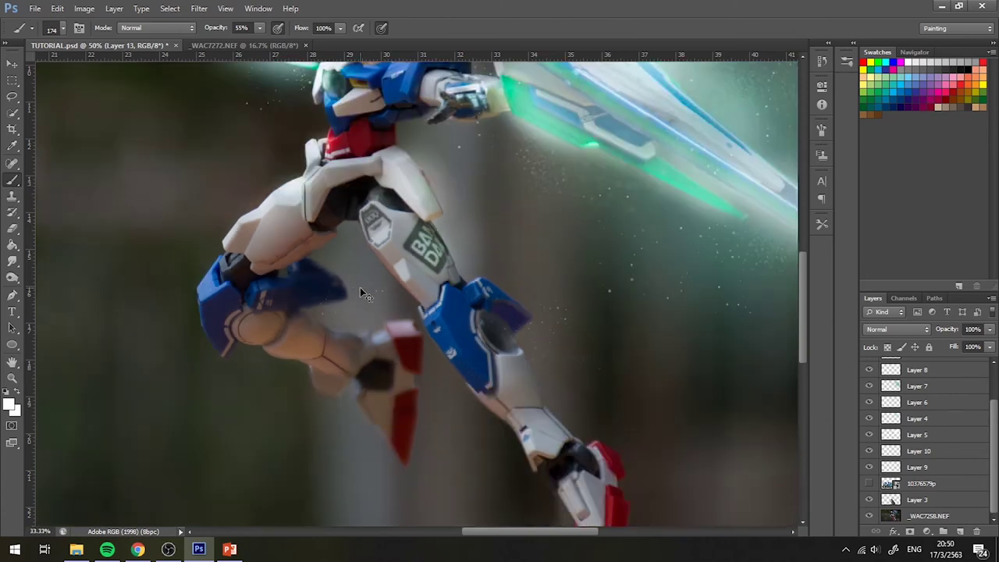
scroll(931, 491, up, 3)
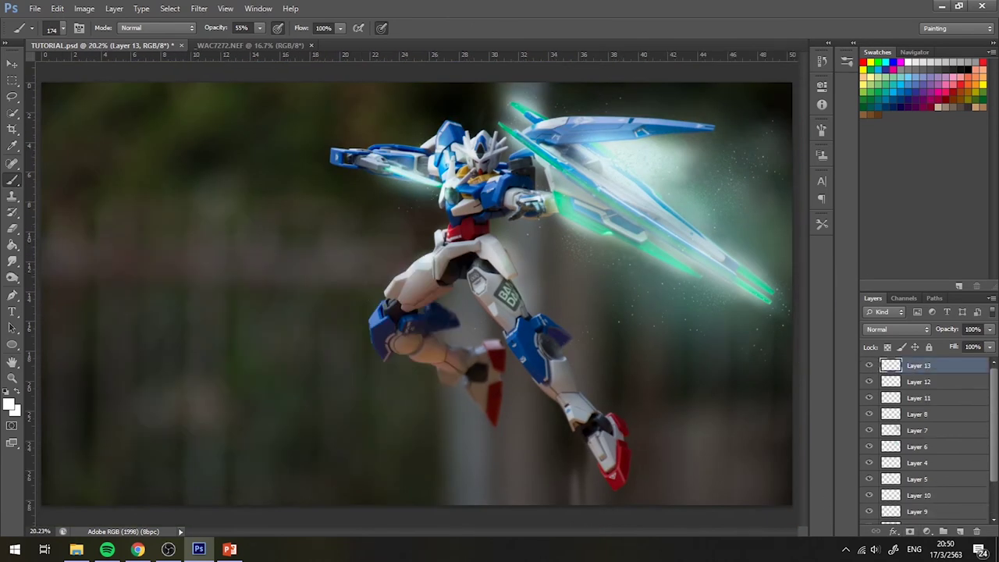
click(199, 8)
Step: Soften Layer 13's dust with a 1.0 px Gaussian Blur and set its opacity to 95%
click(226, 19)
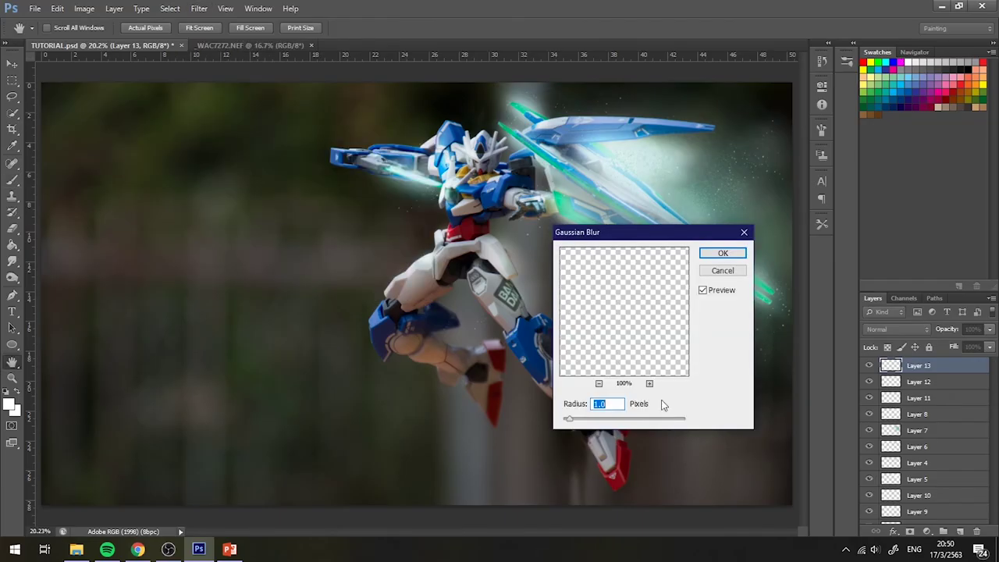
click(723, 270)
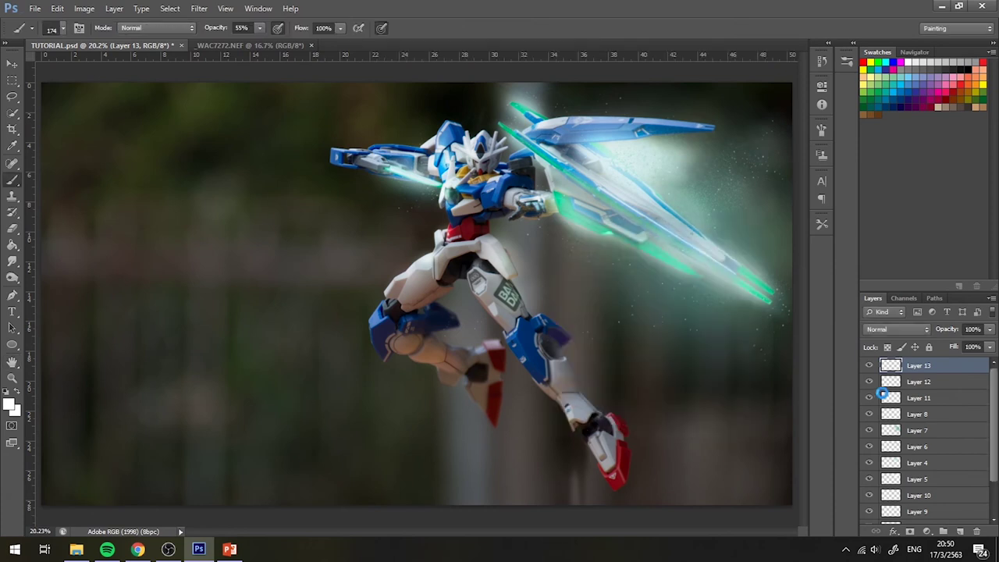
click(972, 329)
text(9)
key(Return)
click(959, 531)
Step: Set the brush to 100% opacity and 215 px, then check the specks left of the torso
key(0)
right_click(632, 177)
drag(731, 206, 746, 220)
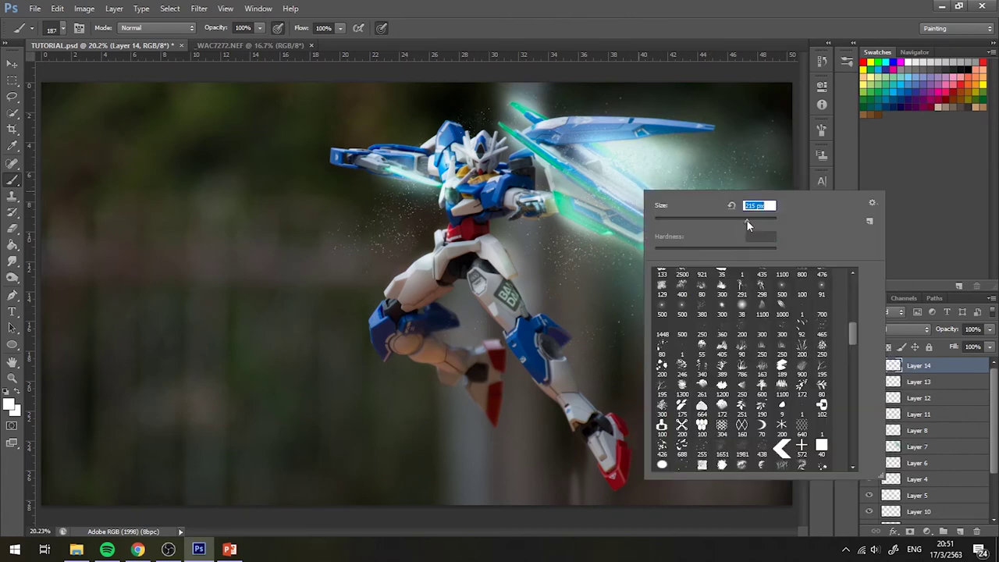
key(Return)
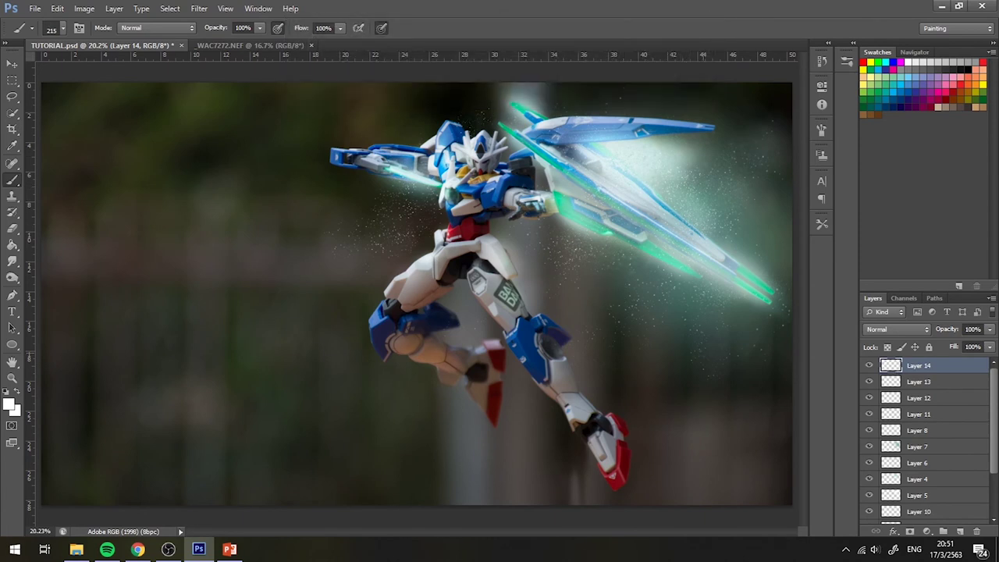
key(ctrl+minus)
key(ctrl+minus)
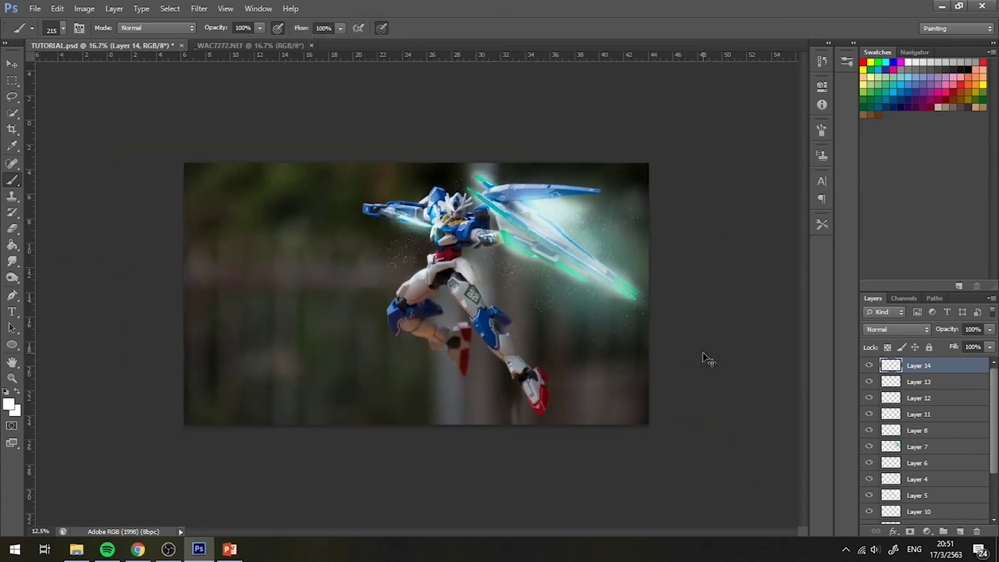
key(ctrl+0)
key(ctrl+minus)
key(ctrl+0)
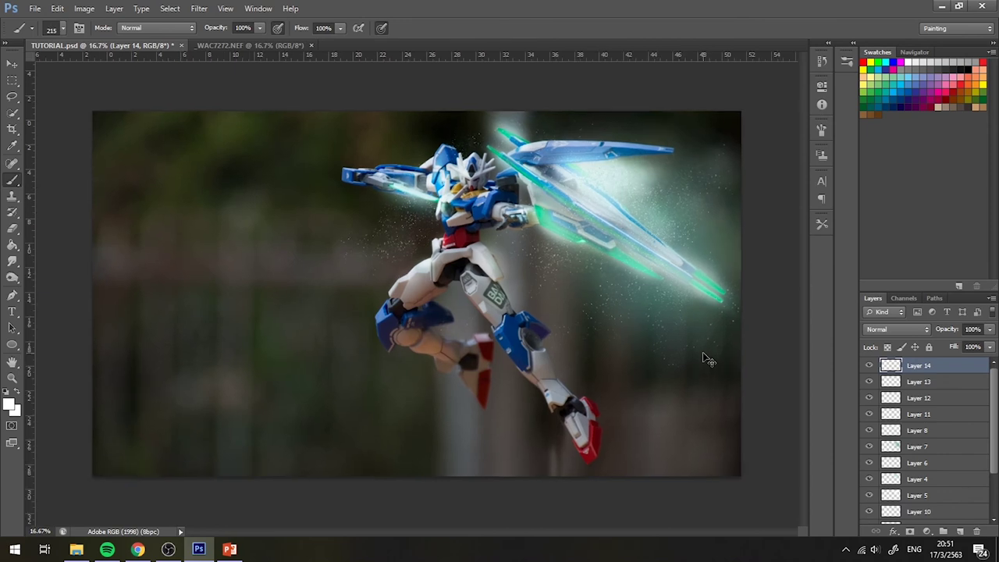
key(ctrl+minus)
key(ctrl+0)
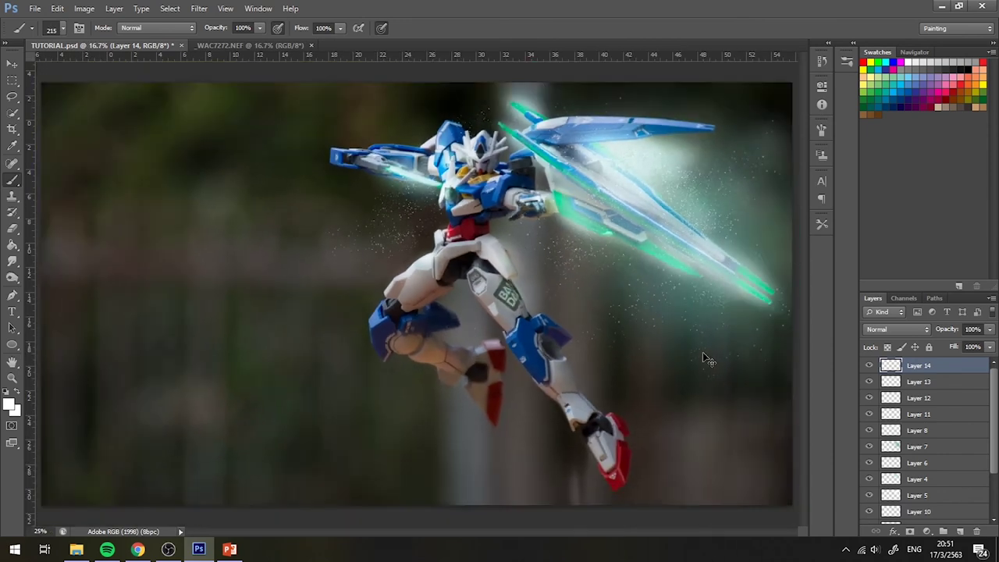
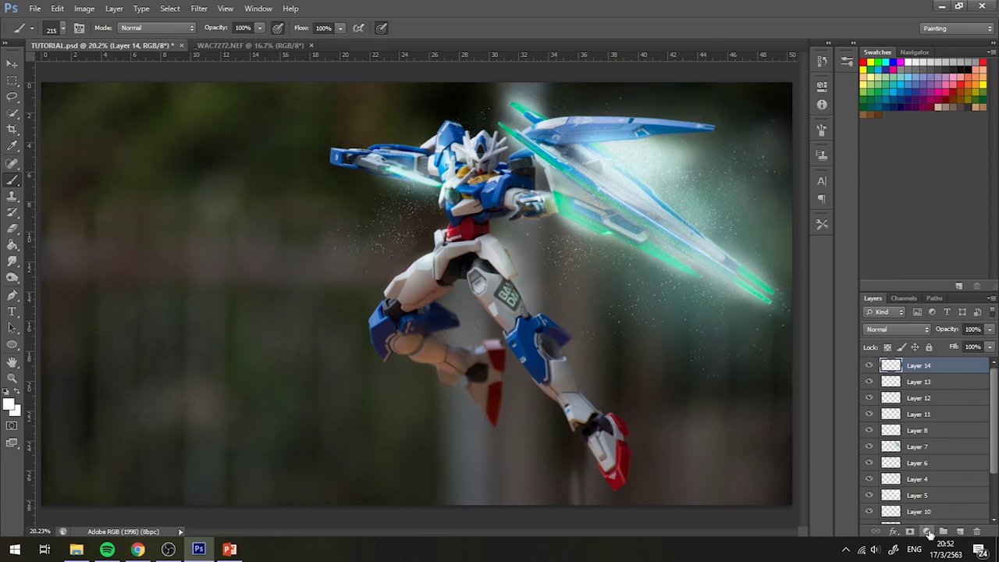
Step: Add a Gradient fill layer with its angle set to 45°
click(930, 531)
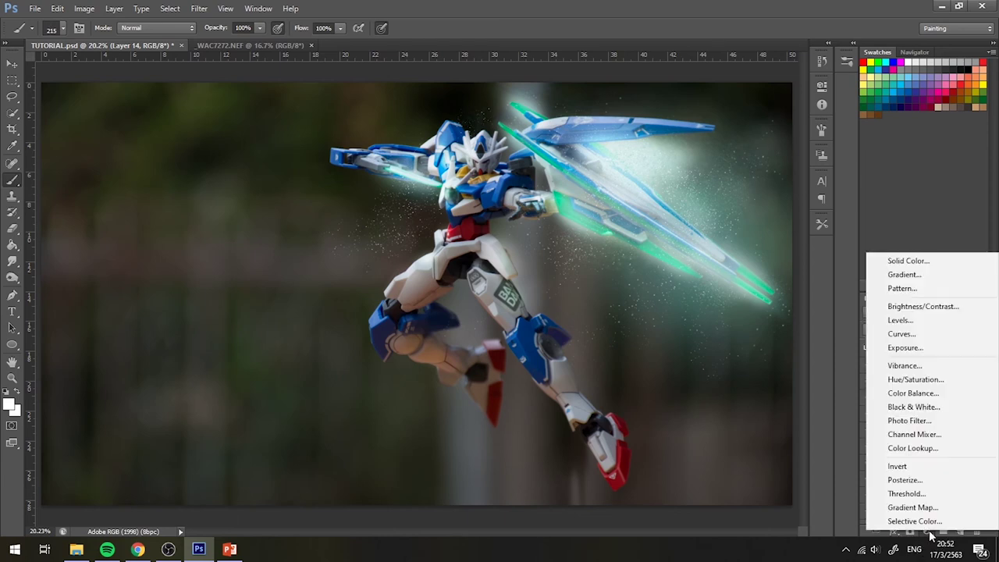
click(919, 275)
drag(598, 196, 606, 210)
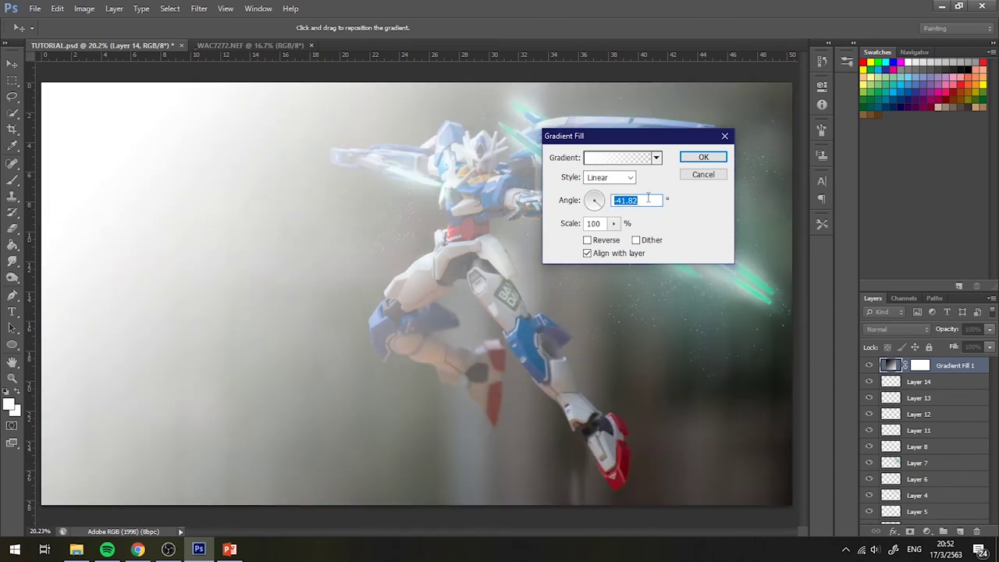
text(45)
Step: Set the gradient's left colour stop to bright yellow #fff000
click(604, 159)
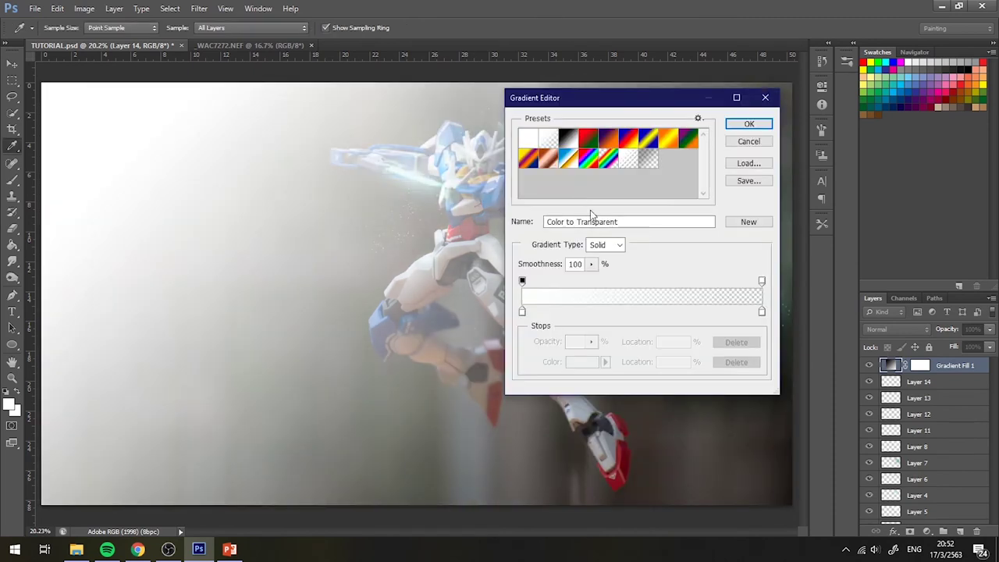
double_click(523, 311)
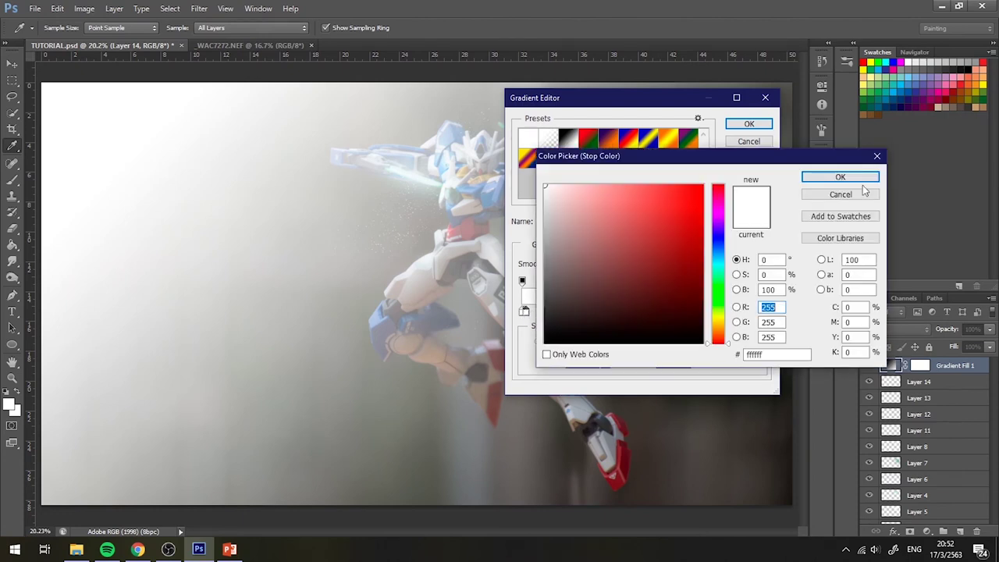
click(859, 179)
click(523, 311)
click(523, 311)
double_click(523, 311)
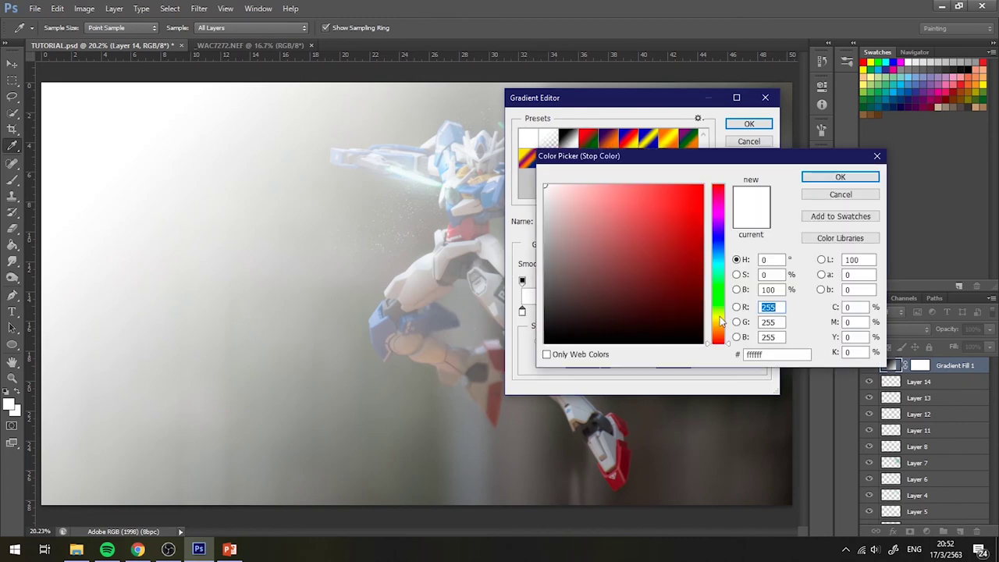
click(720, 321)
drag(656, 239, 702, 185)
click(716, 329)
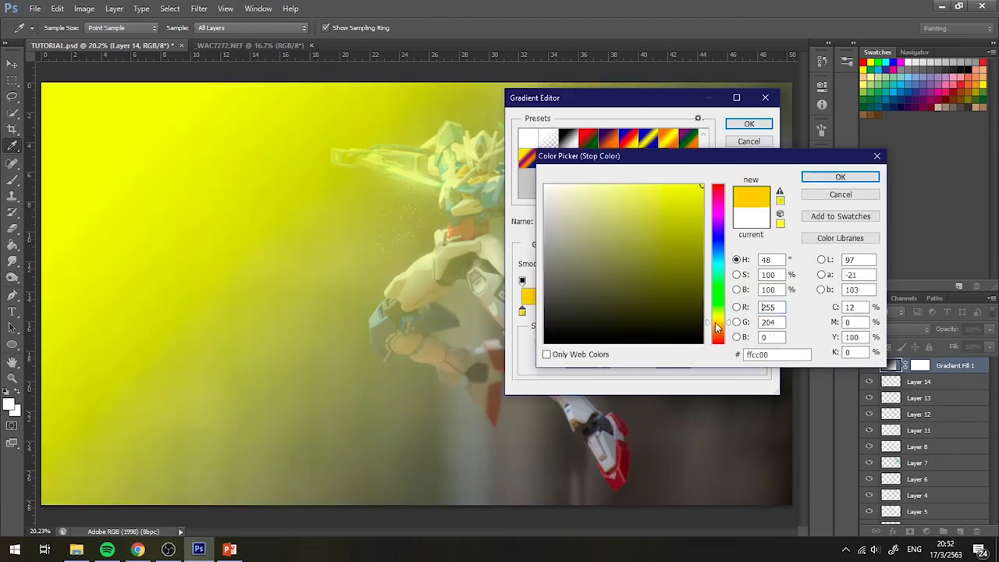
drag(717, 329, 717, 321)
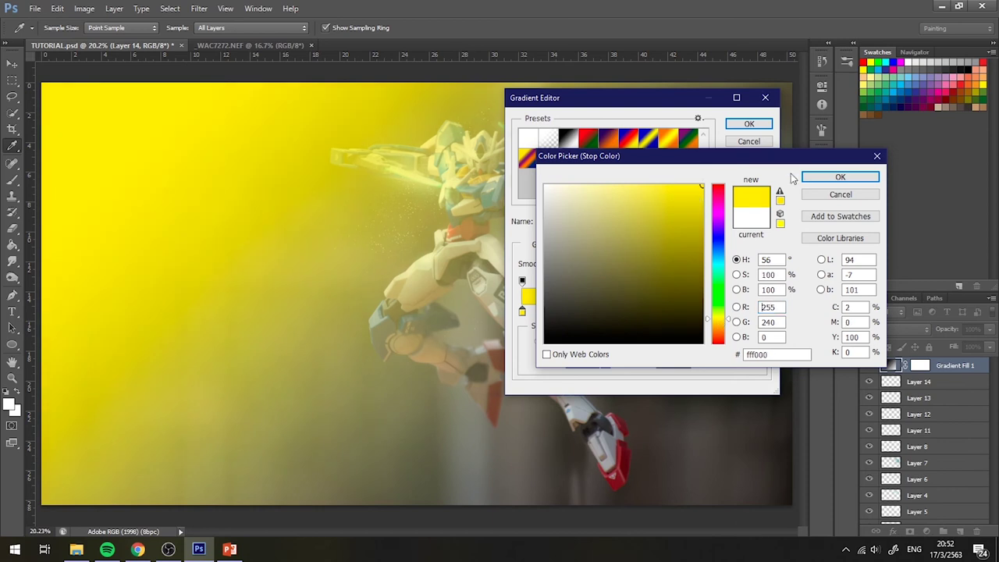
Step: Confirm the yellow-to-transparent gradient and apply the Gradient Fill 1 layer
click(834, 181)
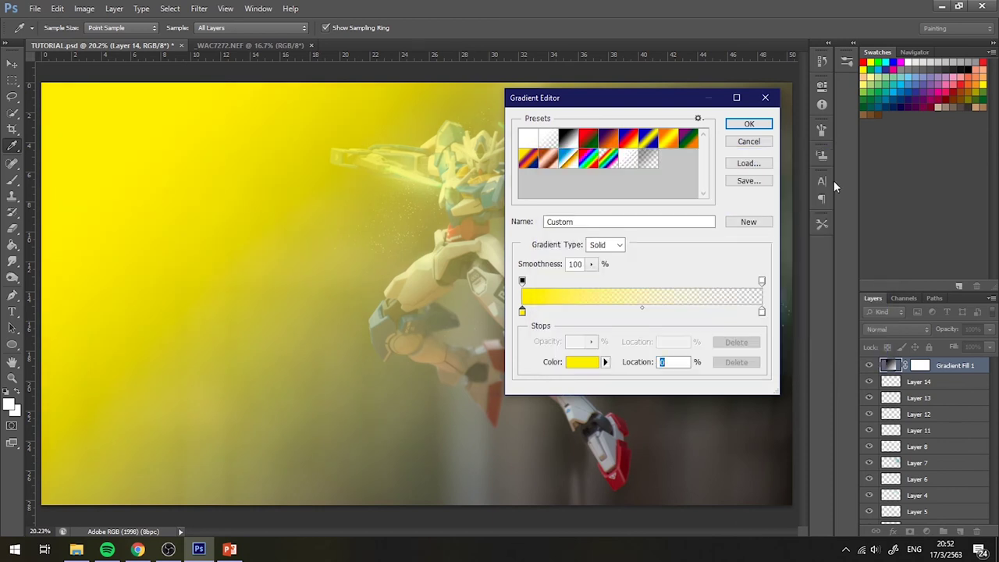
click(748, 125)
click(705, 154)
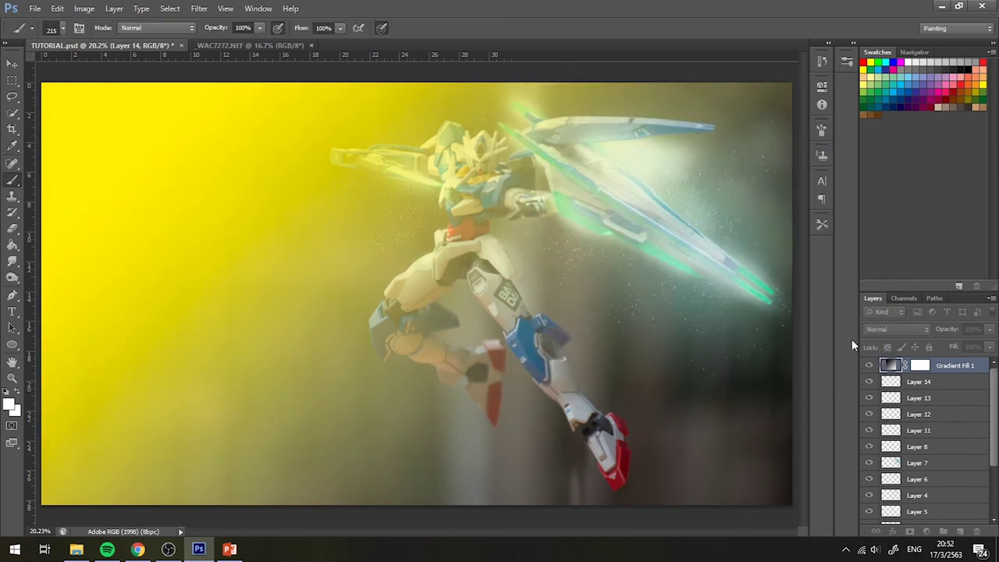
click(898, 328)
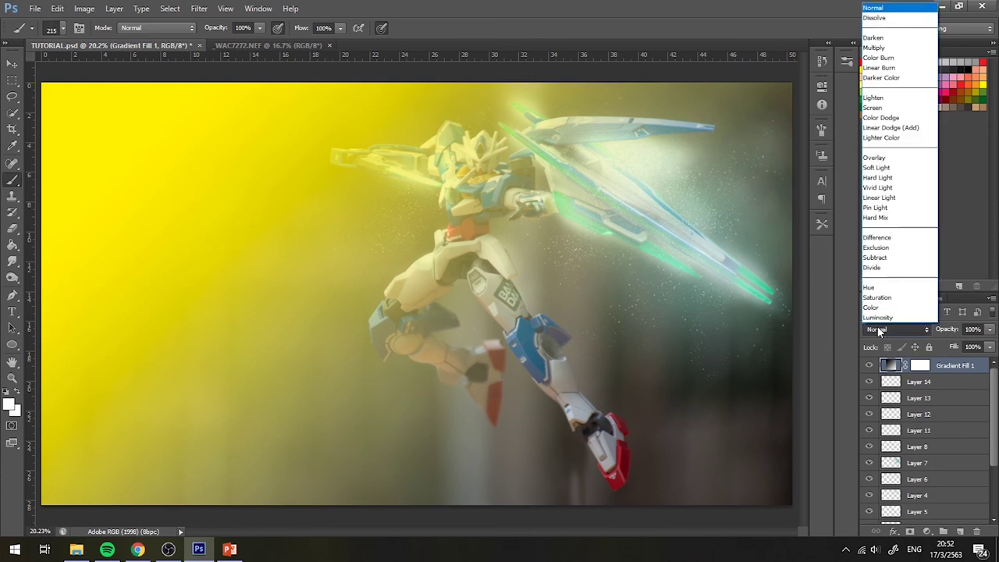
Step: Blend the gradient in Screen mode and move its unaligned glow to the upper-left
click(875, 108)
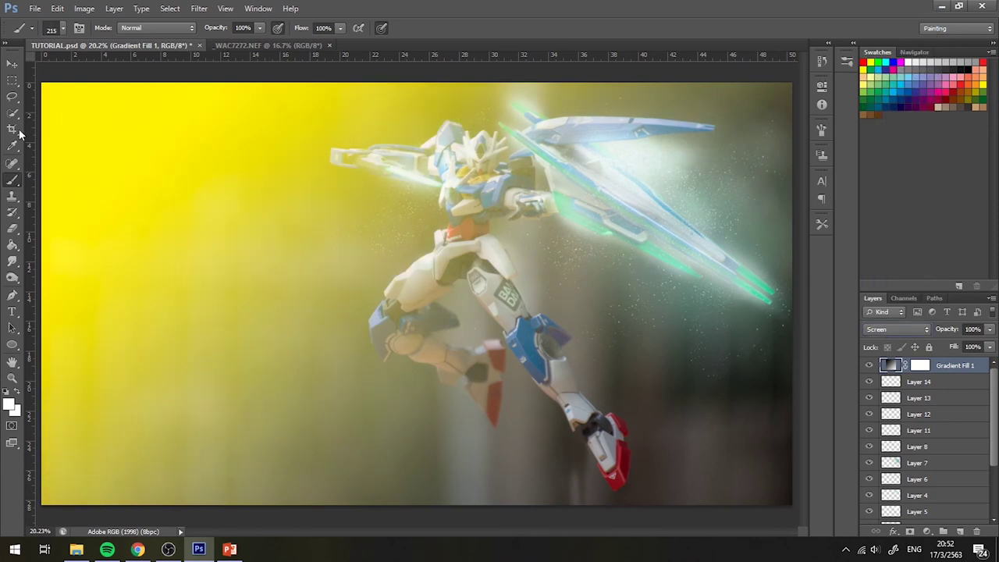
click(12, 63)
key(ctrl+minus)
key(ctrl+minus)
key(ctrl+minus)
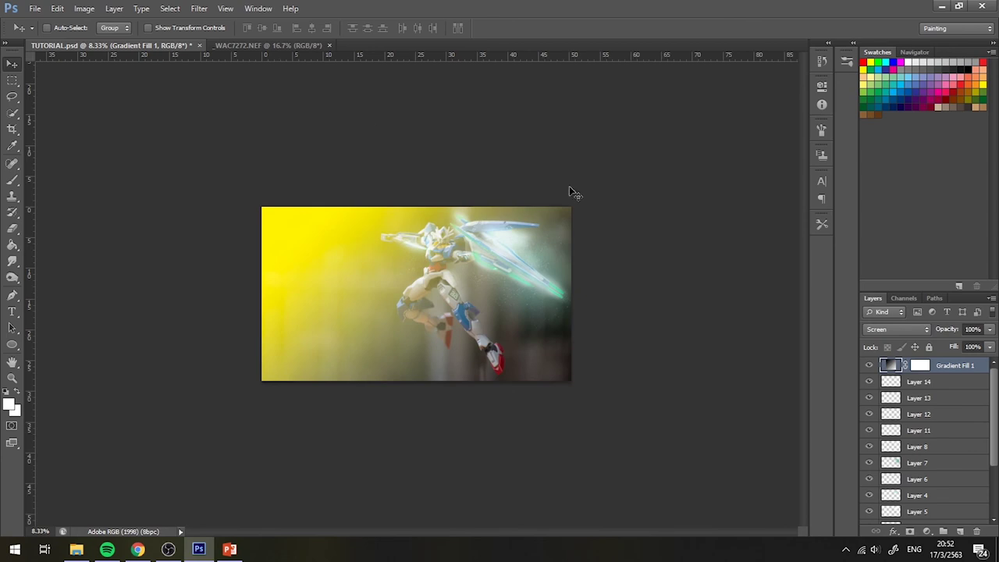
double_click(894, 366)
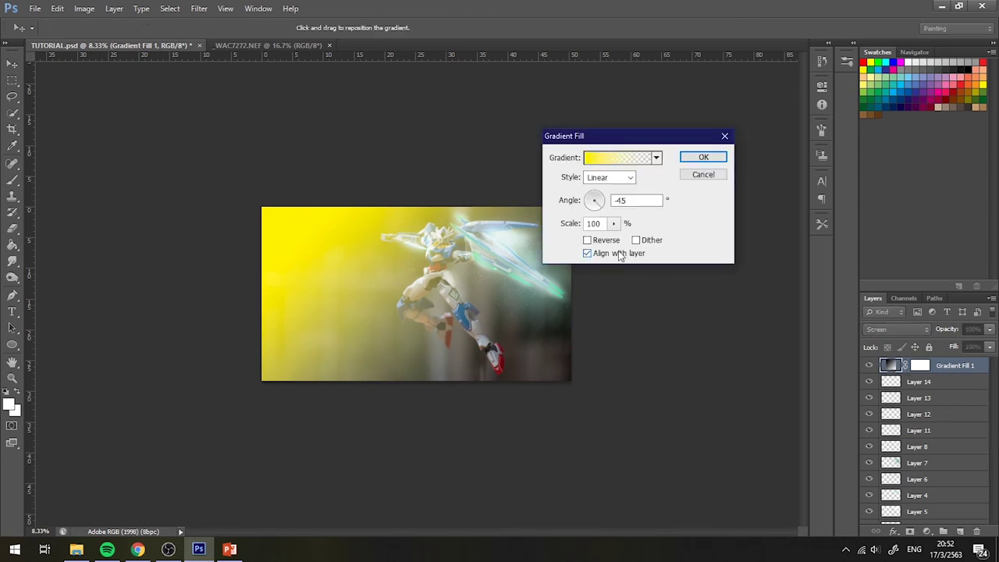
click(619, 255)
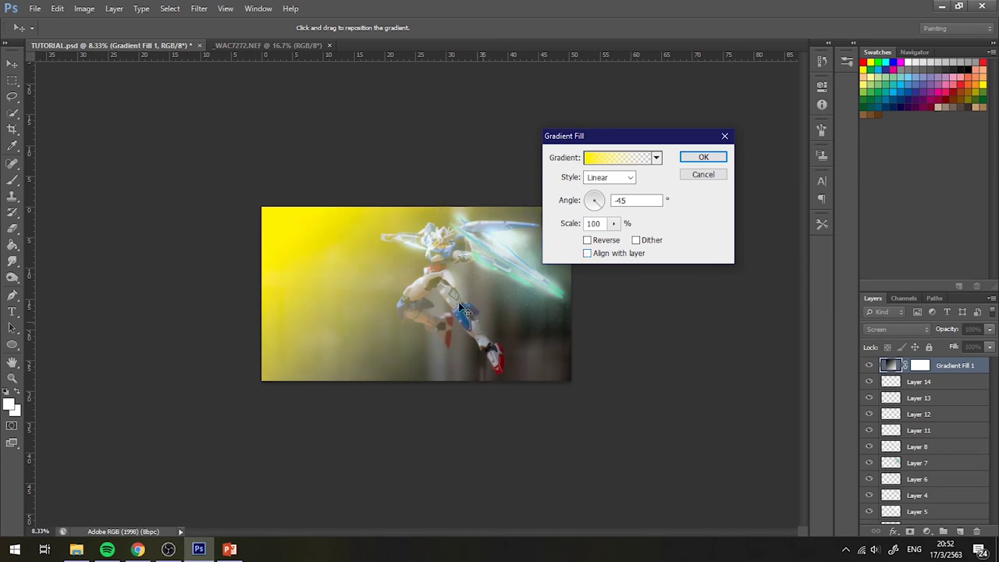
drag(470, 315, 459, 247)
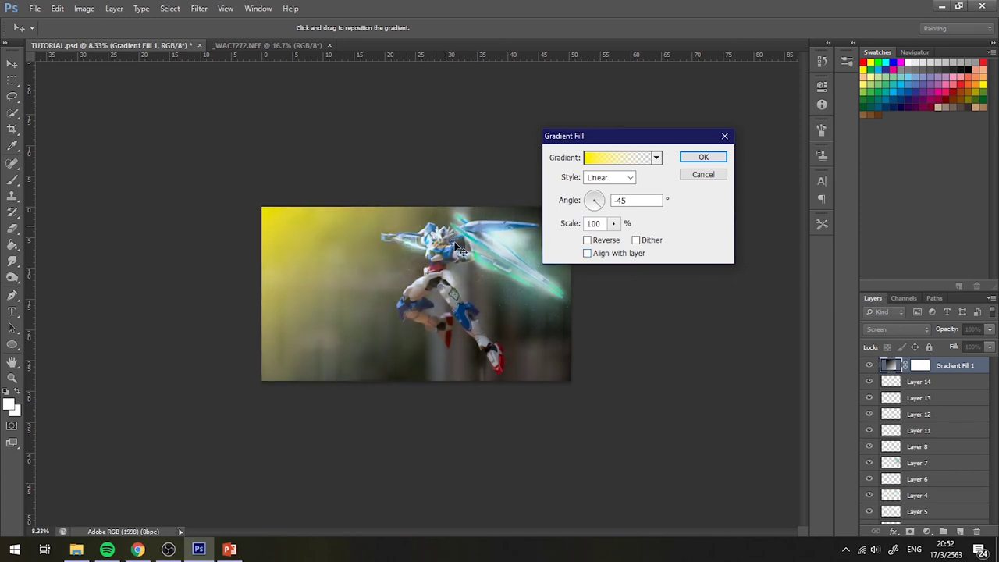
click(702, 157)
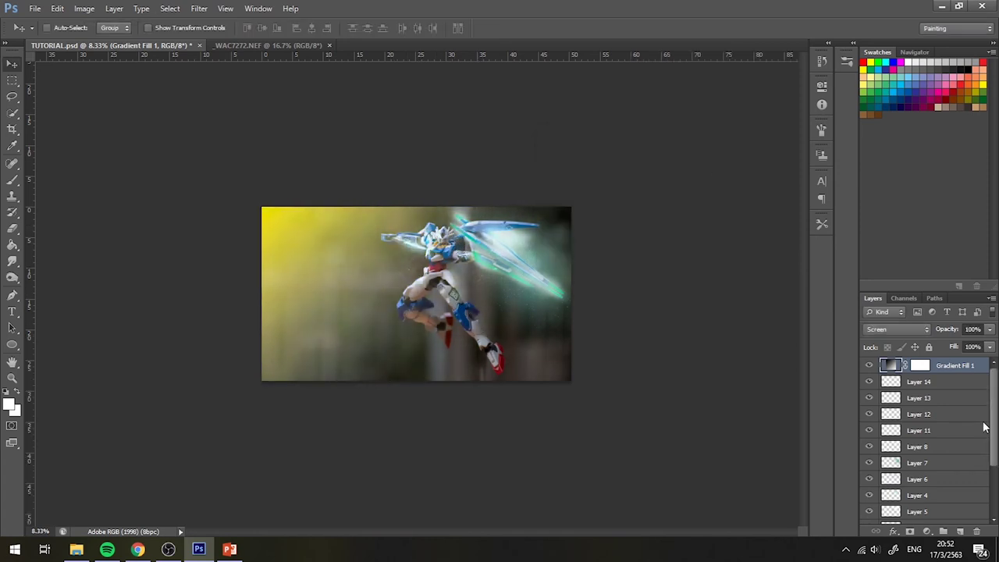
Step: Set Gradient Fill 1's opacity to 50%
click(972, 329)
text(50)
key(Return)
key(Return)
key(ctrl+plus)
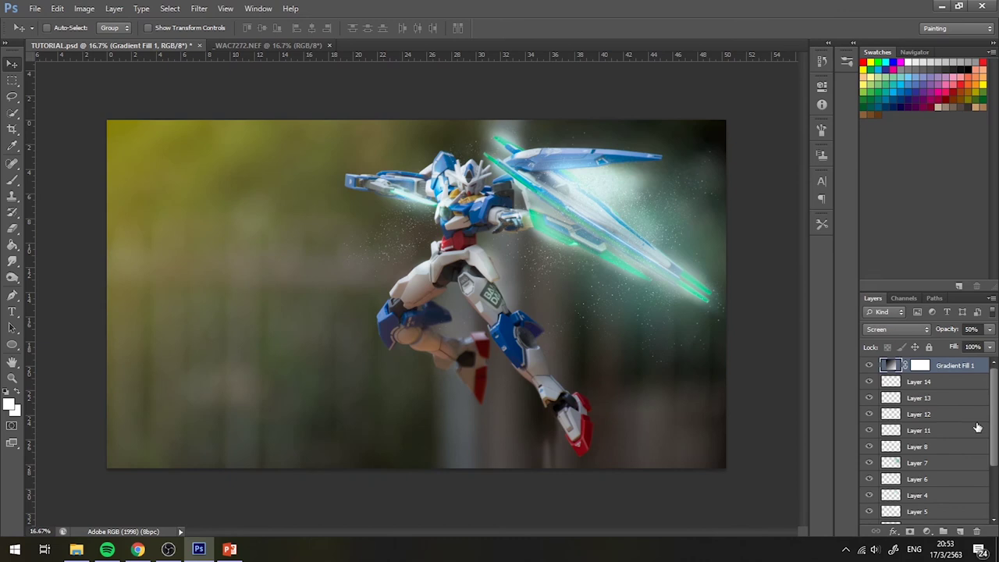
drag(944, 374, 959, 533)
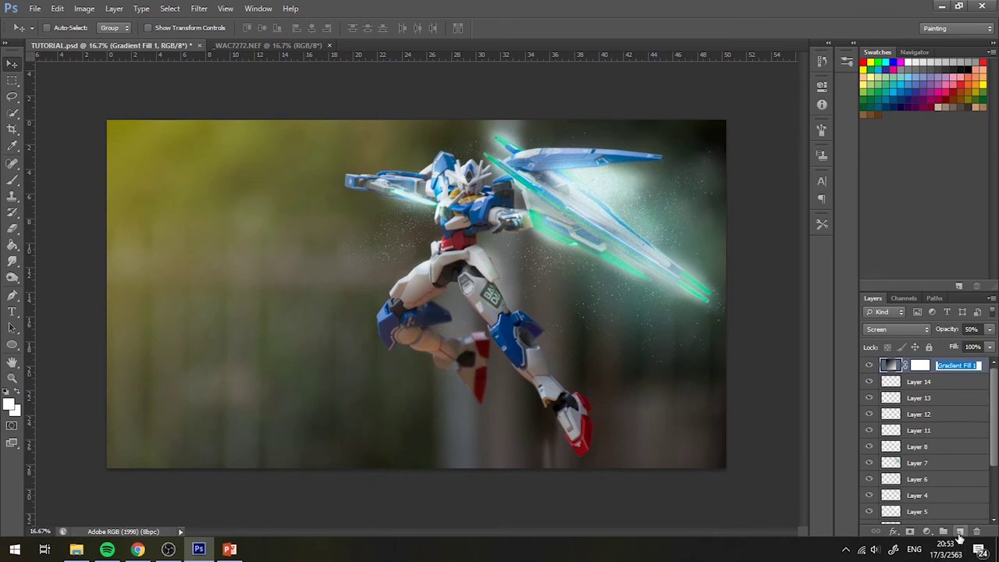
Step: Add Layer 15 filled solid black with the Paint Bucket, blended in Screen mode
click(960, 533)
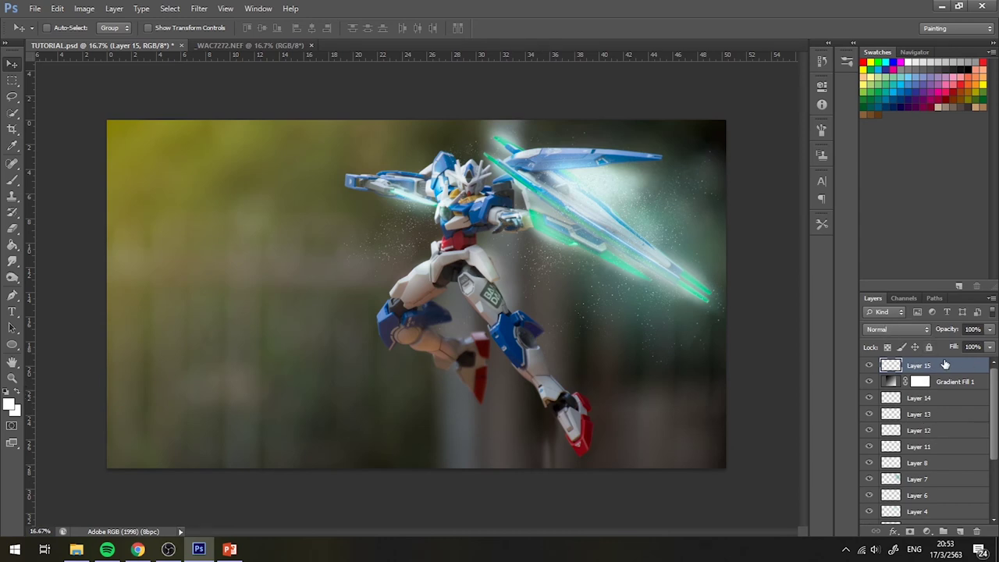
click(10, 409)
drag(652, 279, 500, 377)
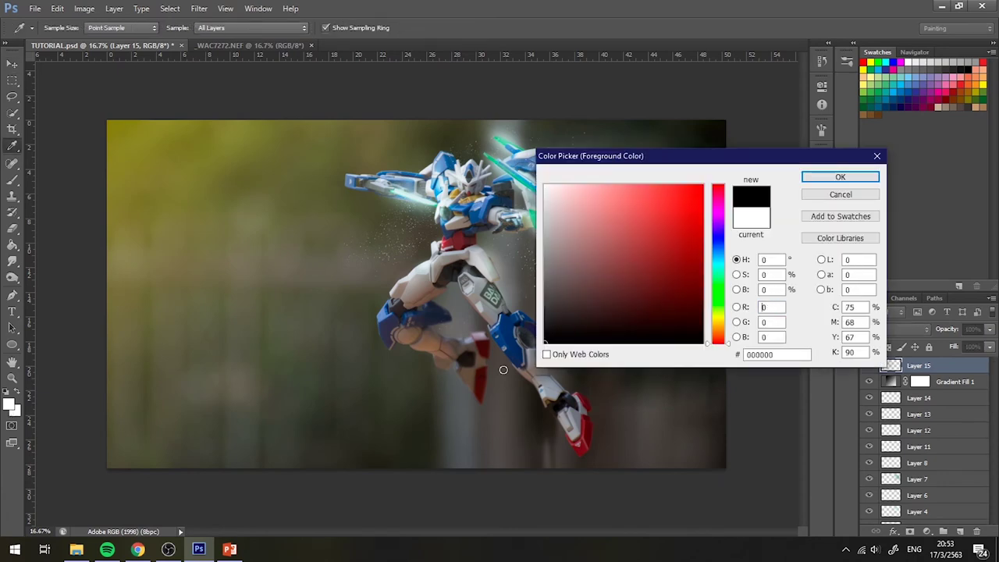
click(873, 179)
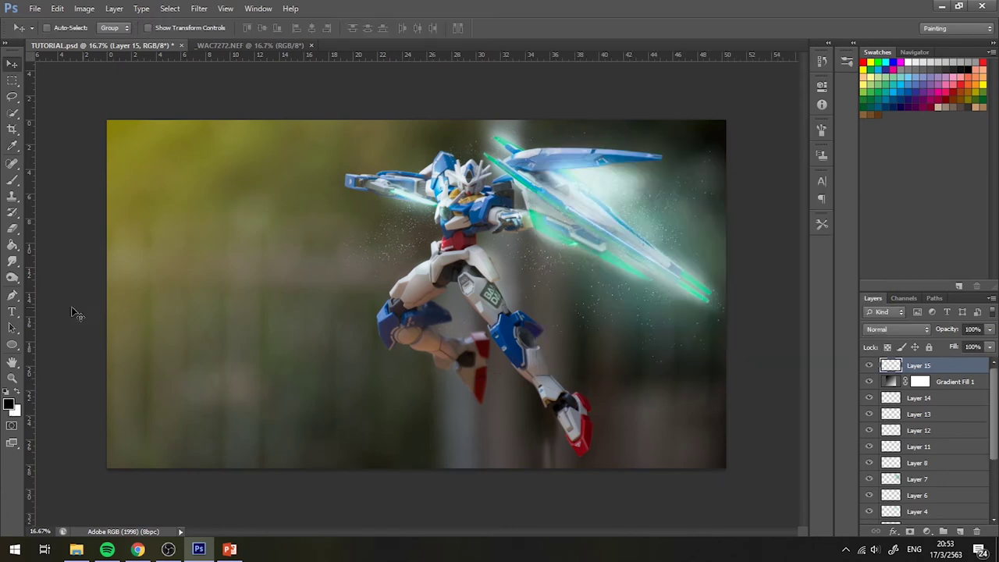
click(12, 245)
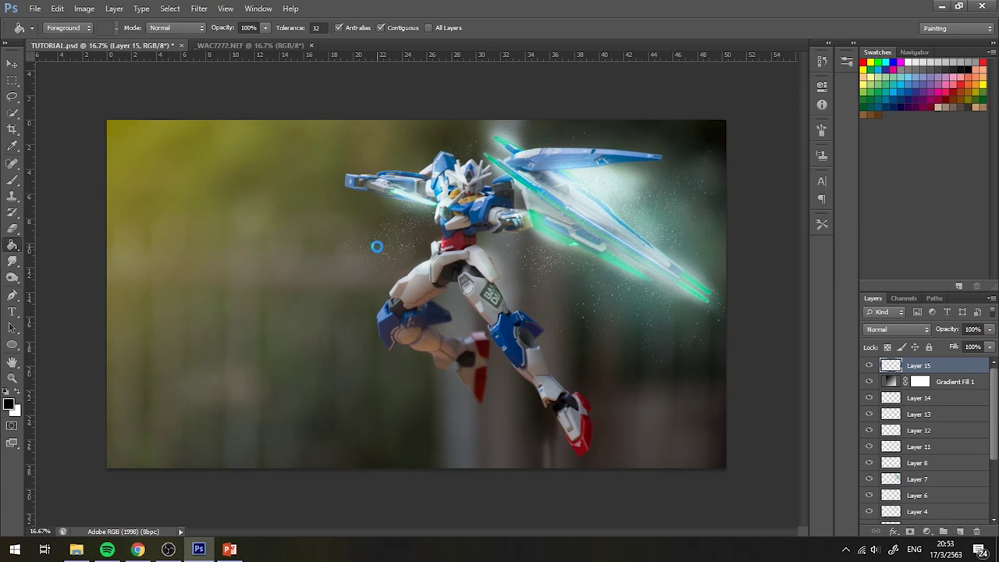
click(606, 274)
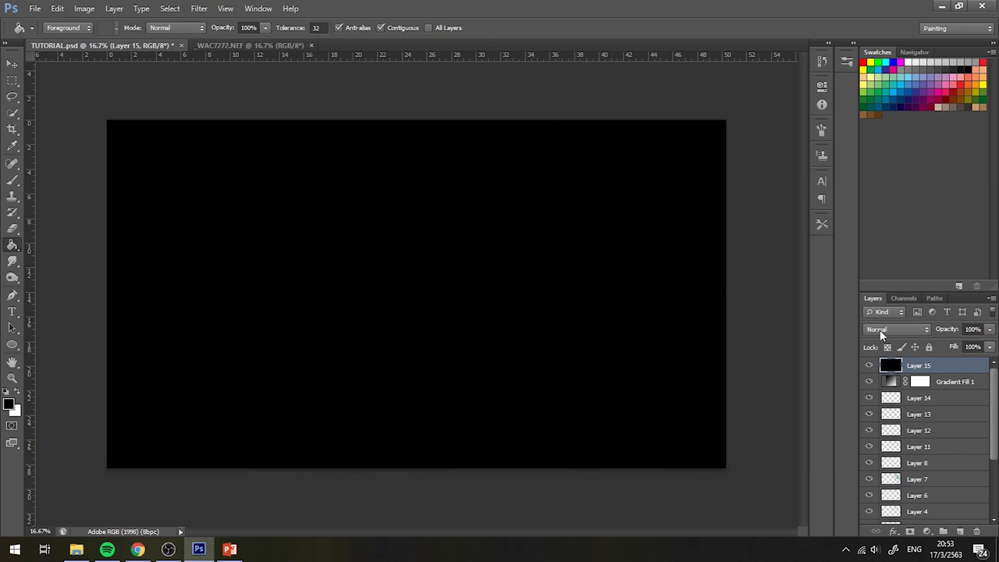
click(880, 330)
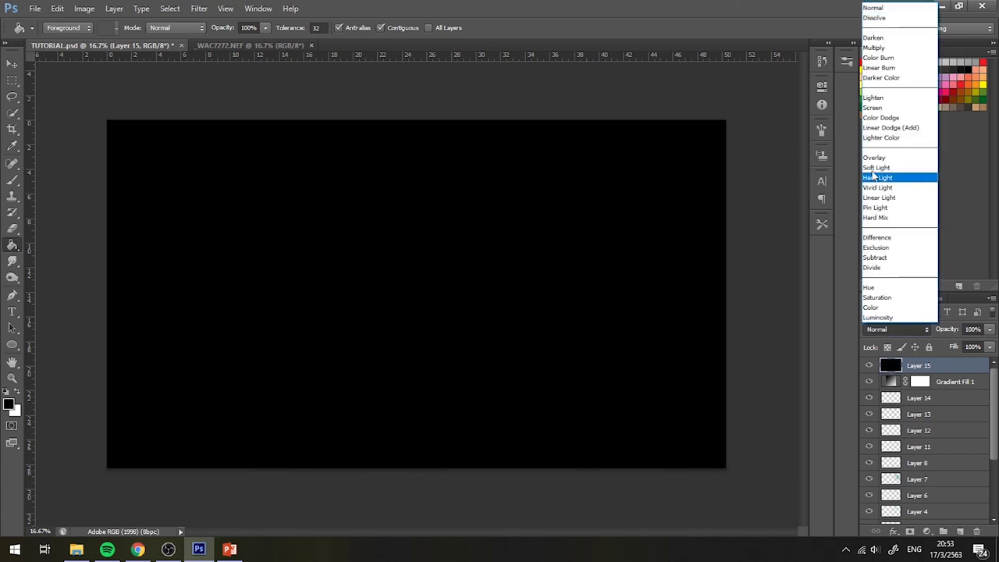
click(886, 107)
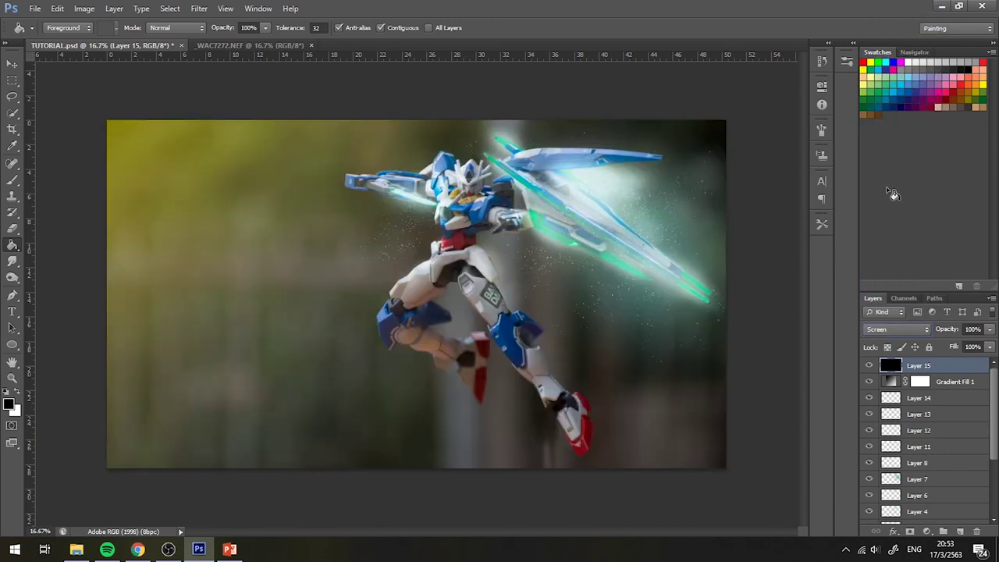
Step: Render a Lens Flare at 115% brightness centred on the image's top-left corner
click(195, 11)
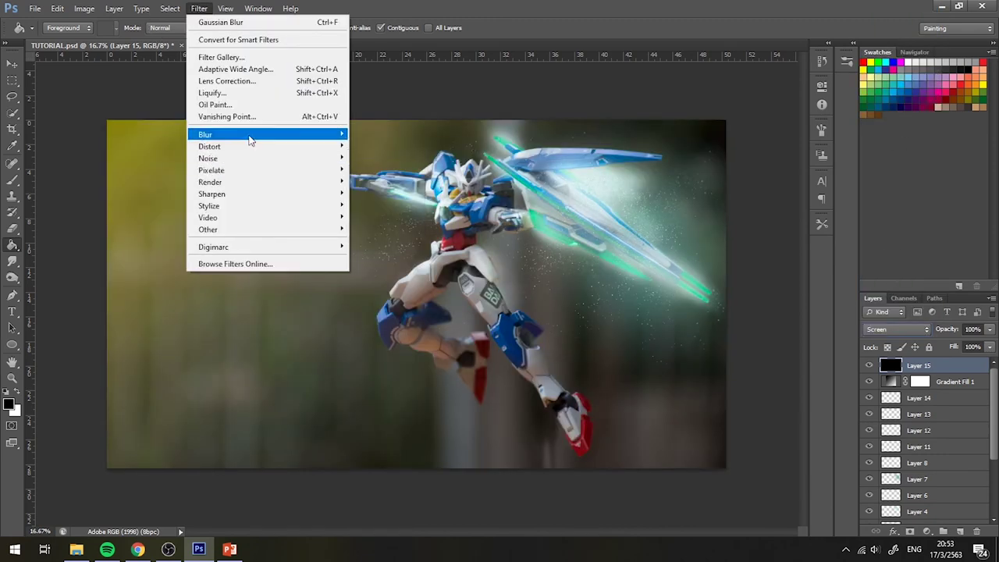
click(258, 181)
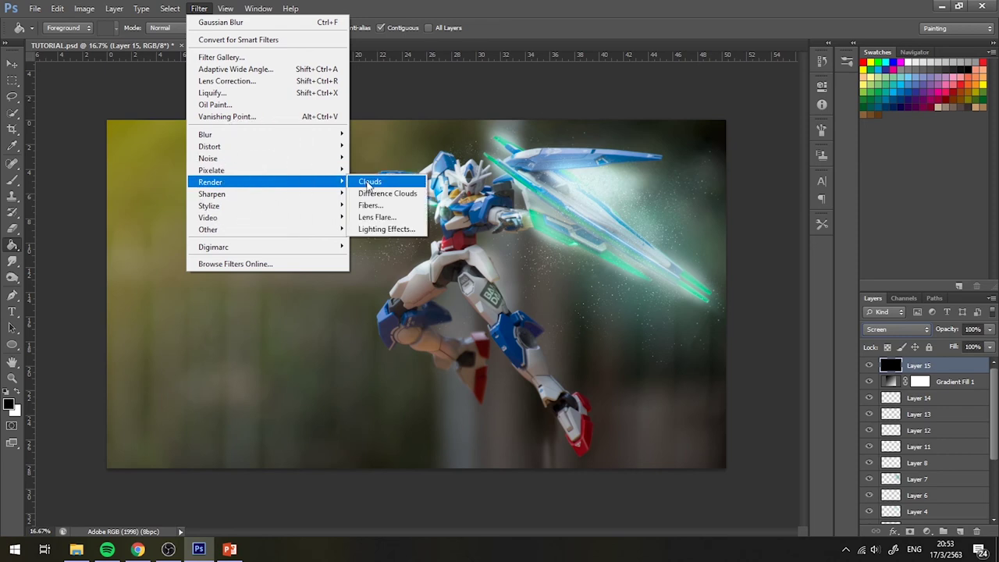
click(377, 217)
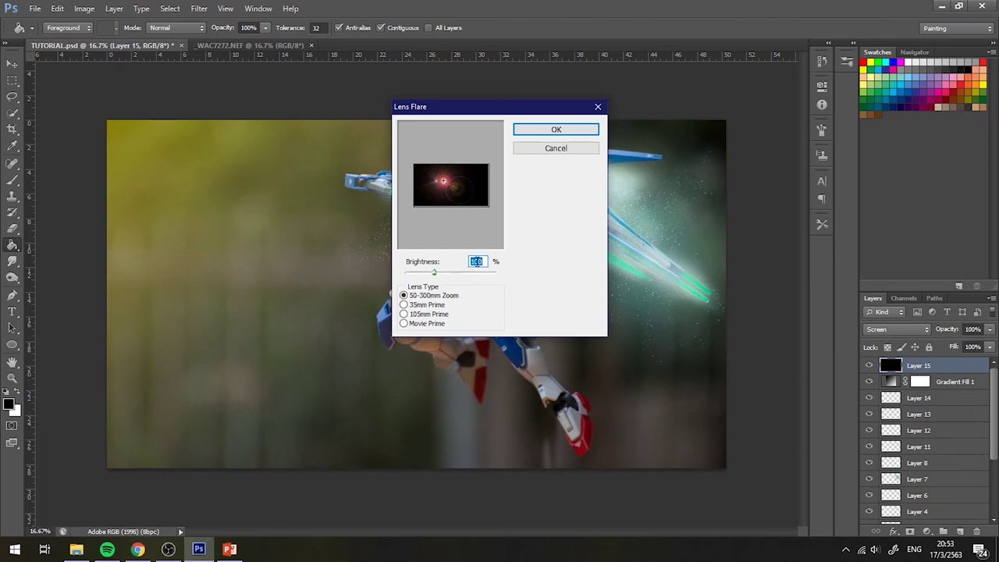
text(10)
key(BackSpace)
text(15)
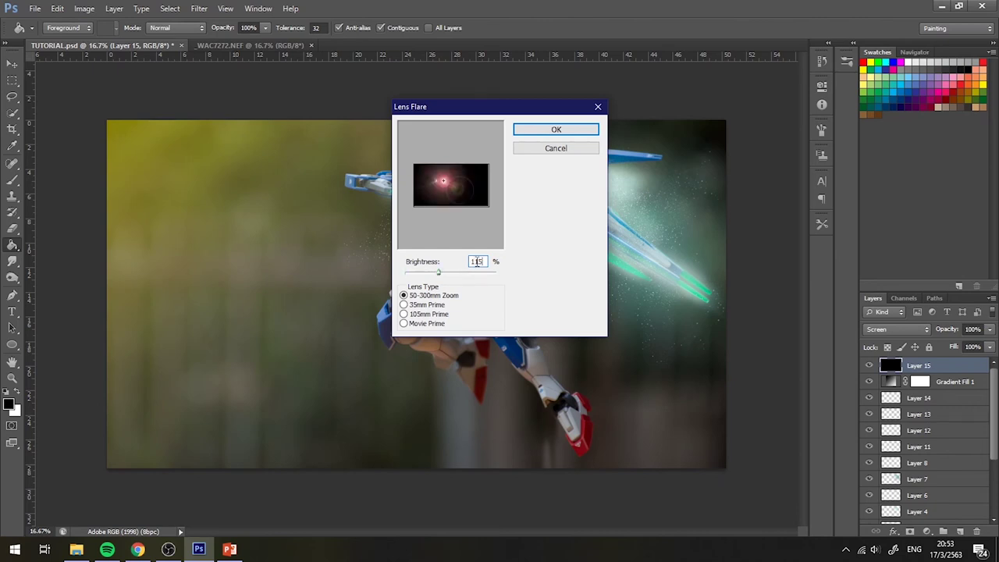
click(442, 177)
drag(453, 185, 366, 138)
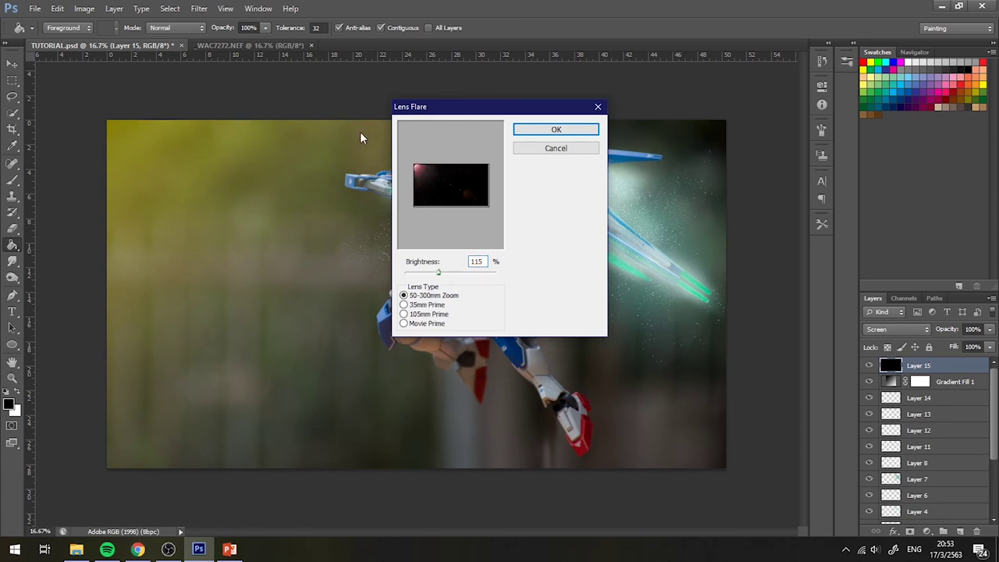
click(551, 130)
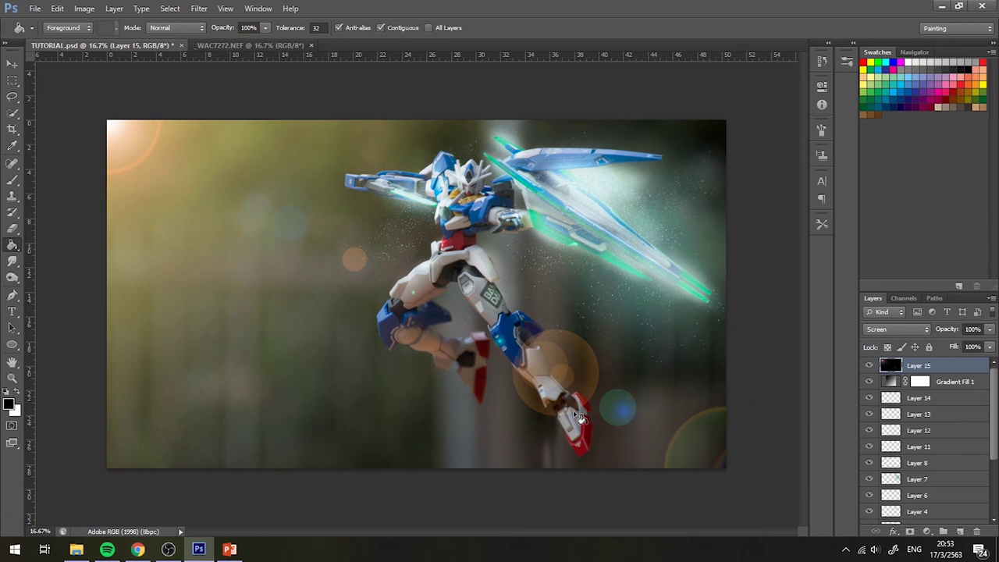
Step: Blur the lens flare with a radius of 40
click(200, 8)
mouse_move(205, 134)
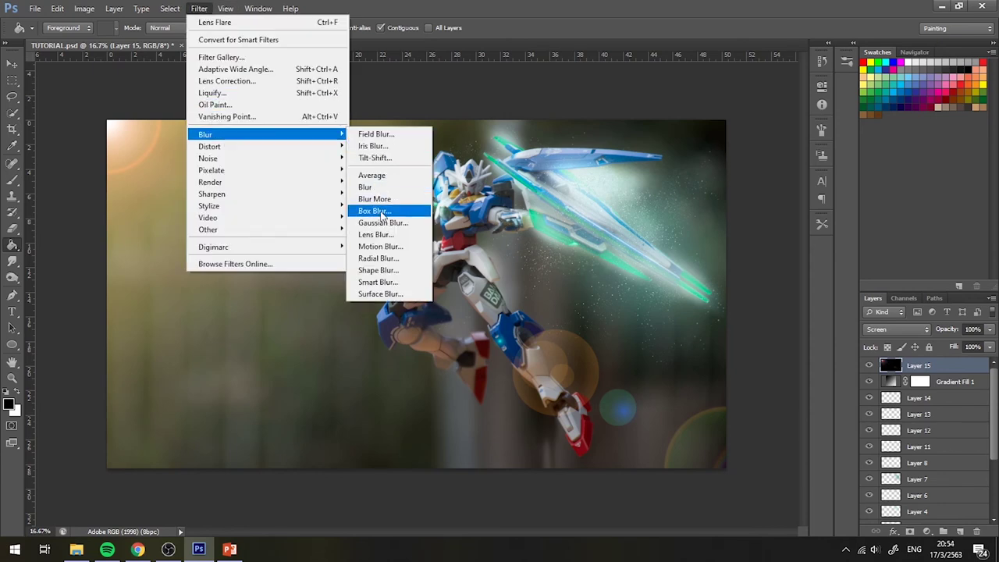
click(383, 222)
text(10)
key(BackSpace)
key(BackSpace)
text(40)
key(Return)
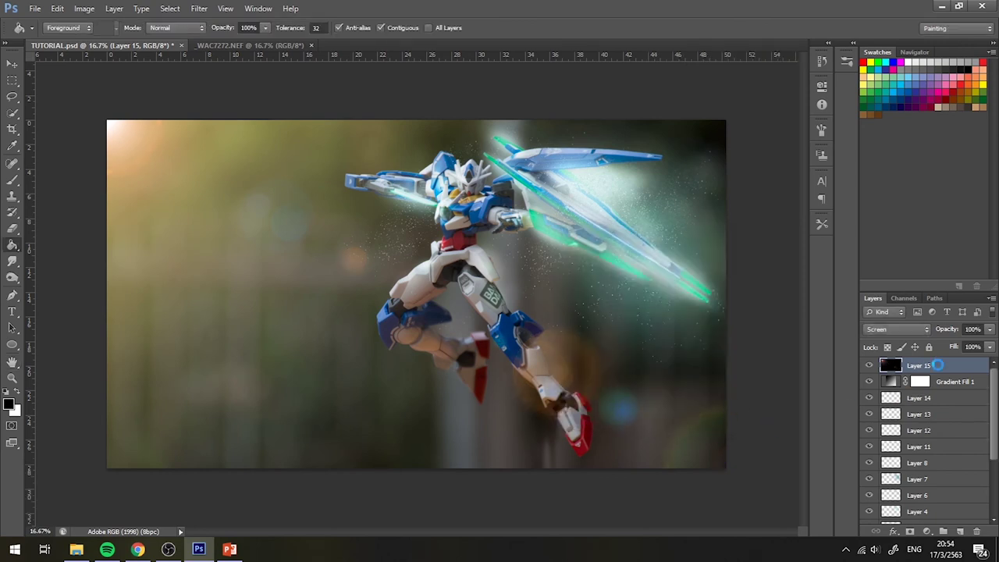
Step: Set Layer 15's opacity to 85%, briefly comparing it at 0%
click(942, 331)
text(0)
key(Return)
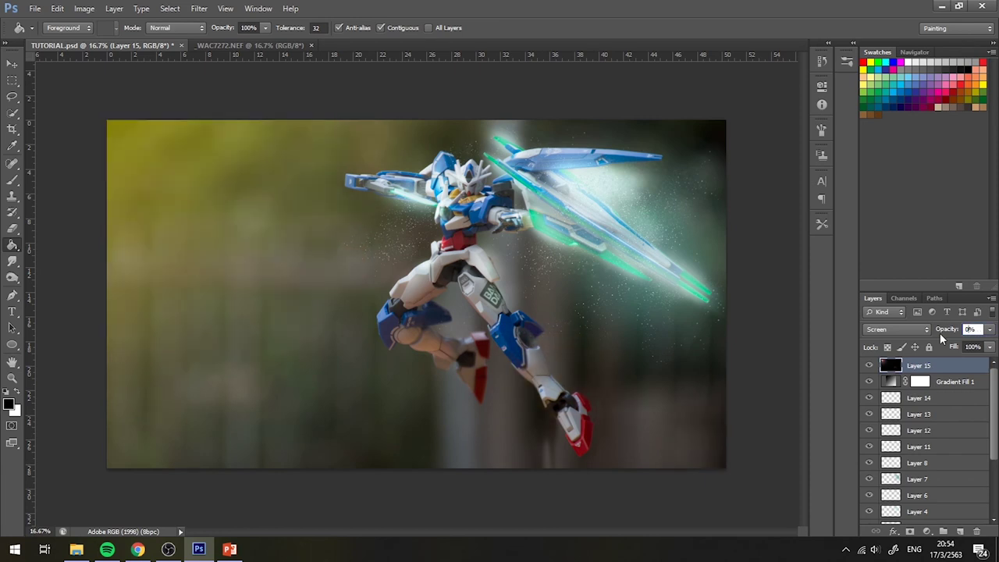
text(85)
key(Return)
key(v)
scroll(783, 401, up, 2)
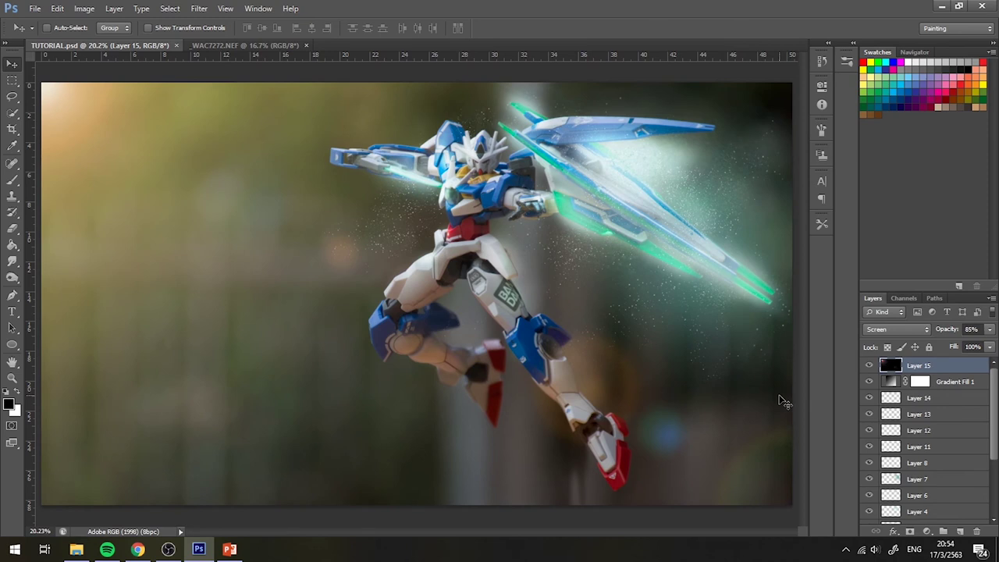
click(168, 549)
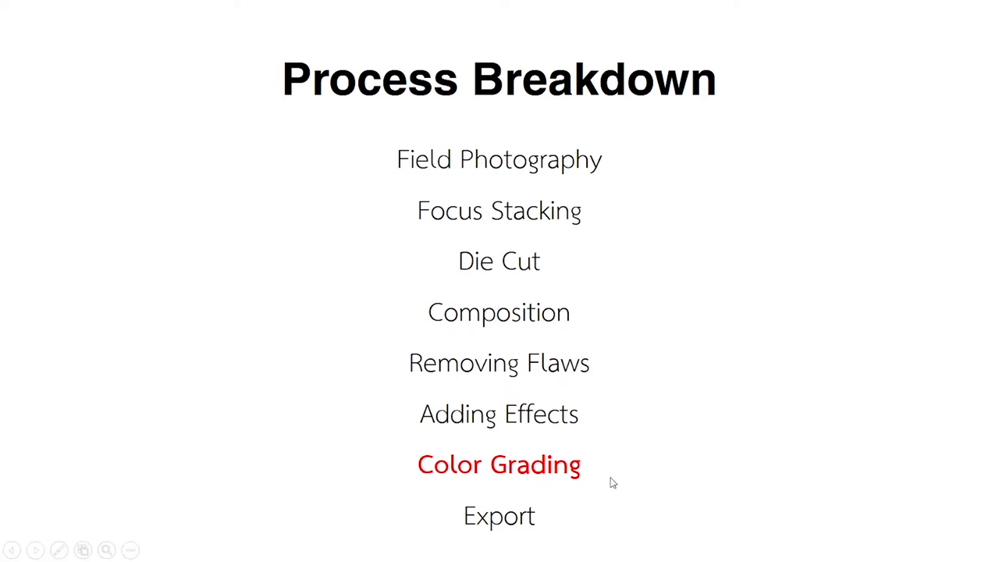
key(alt+Tab)
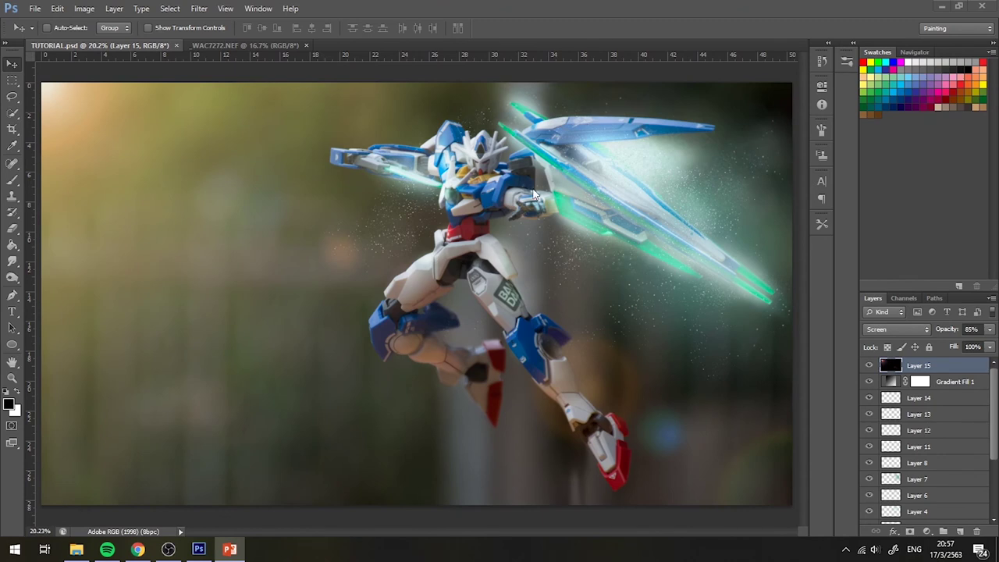
Step: Exit Photoshop from the File menu, leaving Lightroom's Library on screen
click(36, 9)
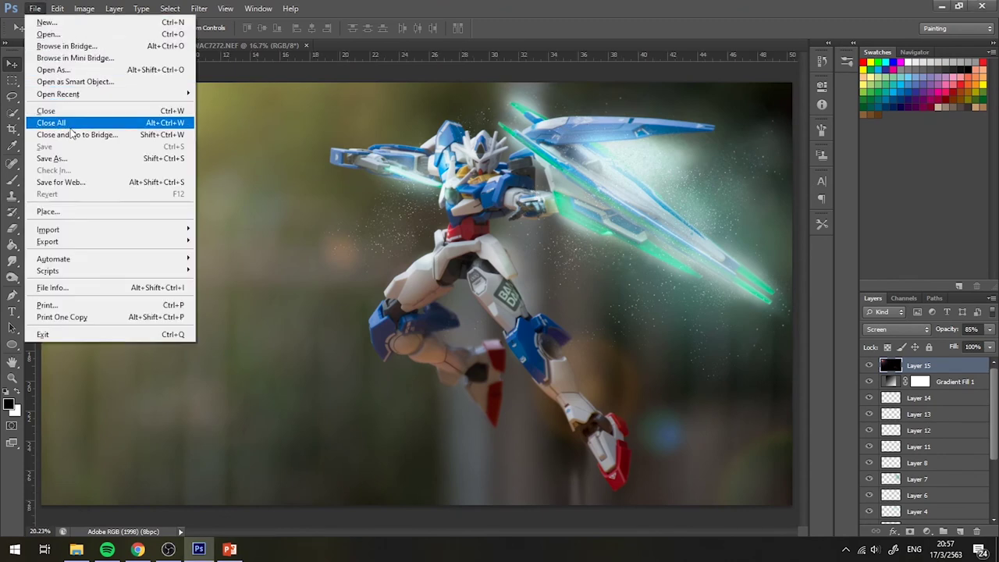
click(514, 6)
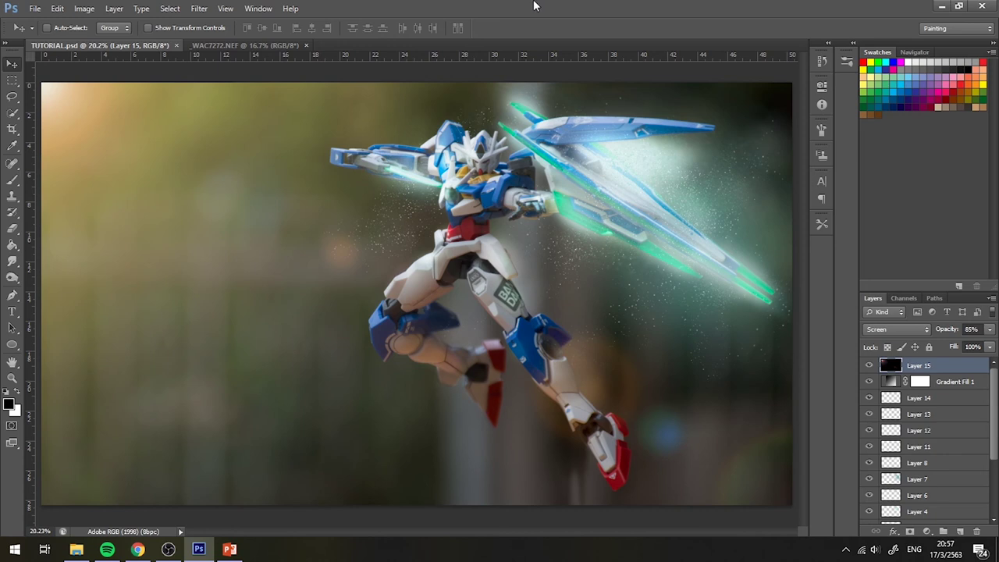
click(35, 8)
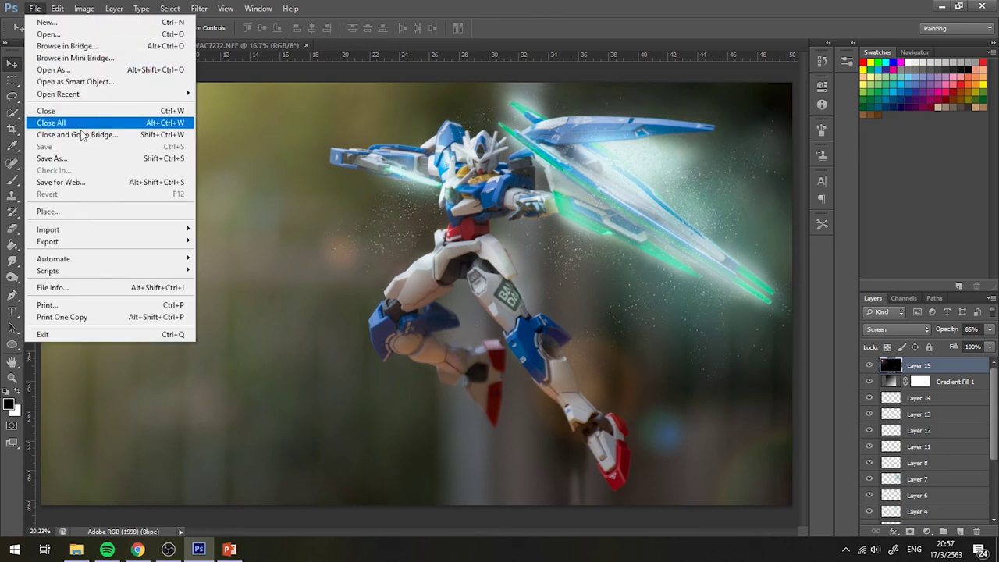
click(556, 6)
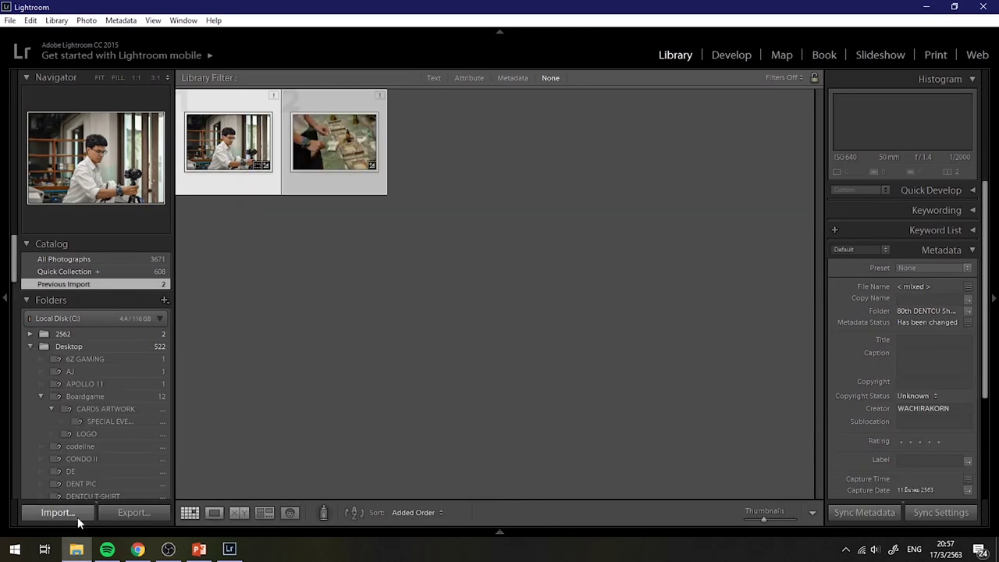
Step: Import TUTORIAL.psd from the TUTORIAL folder on D: and select its thumbnail
click(76, 513)
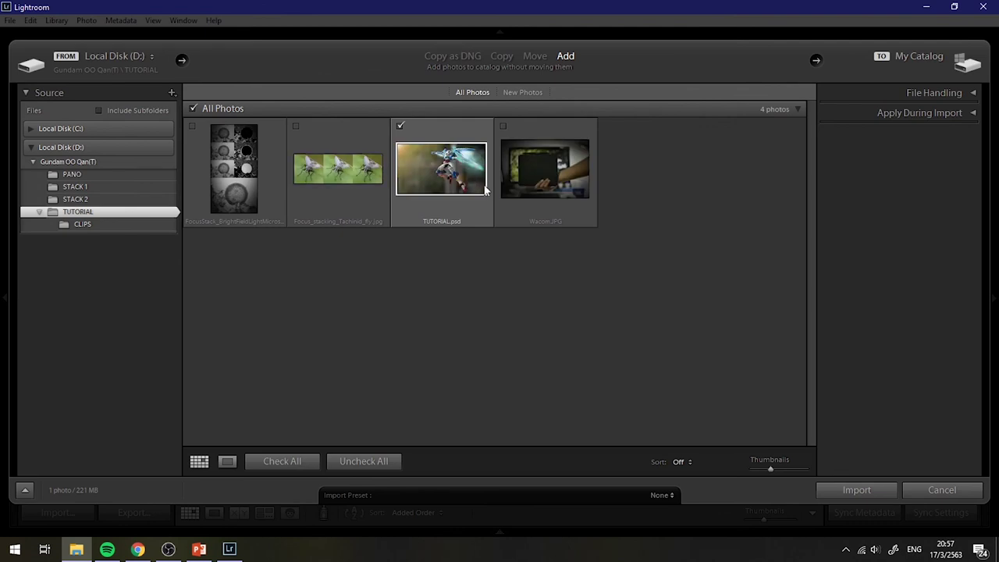
click(851, 490)
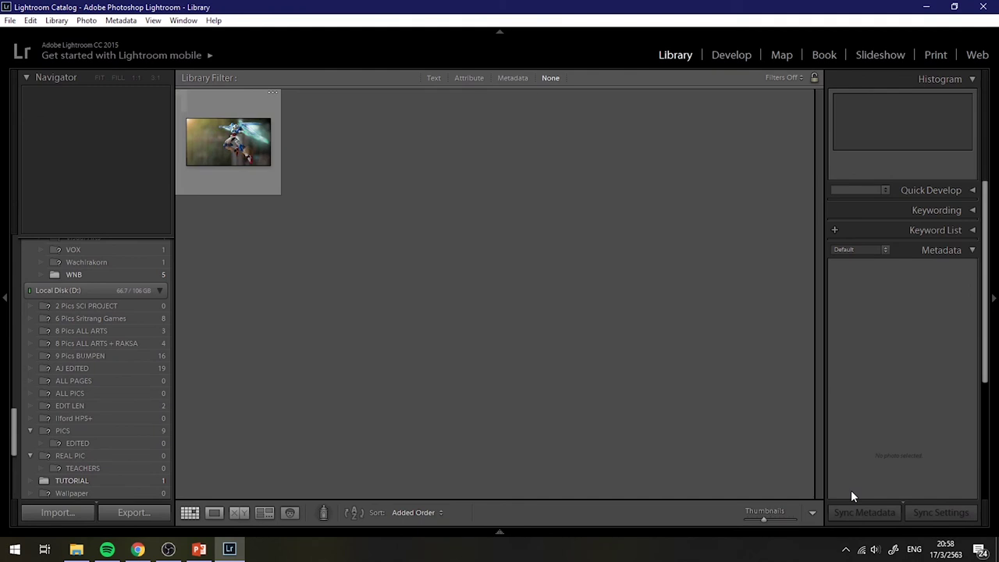
click(194, 140)
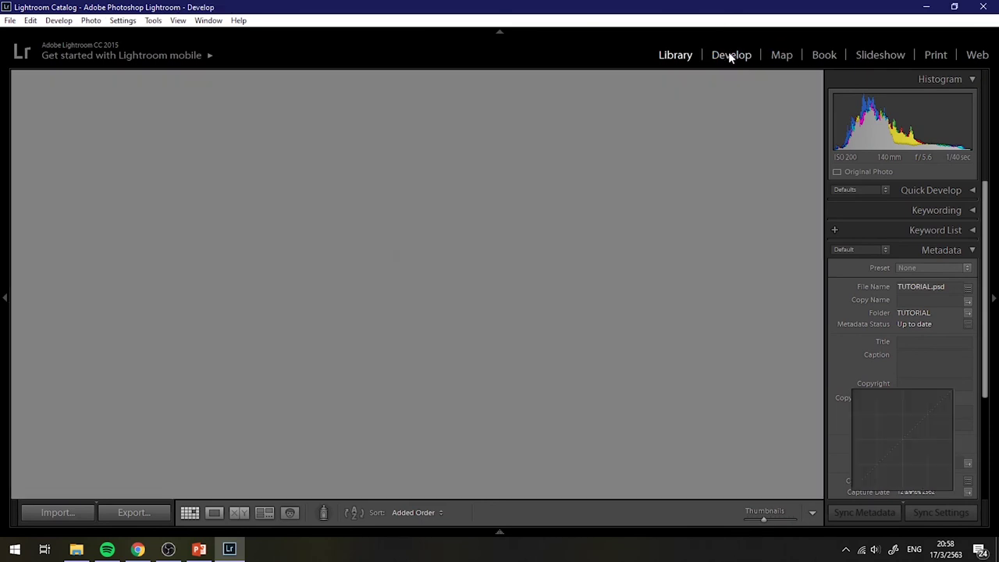
Step: In Develop, set Temp −5, Tint −10 and Exposure −0.24
click(729, 52)
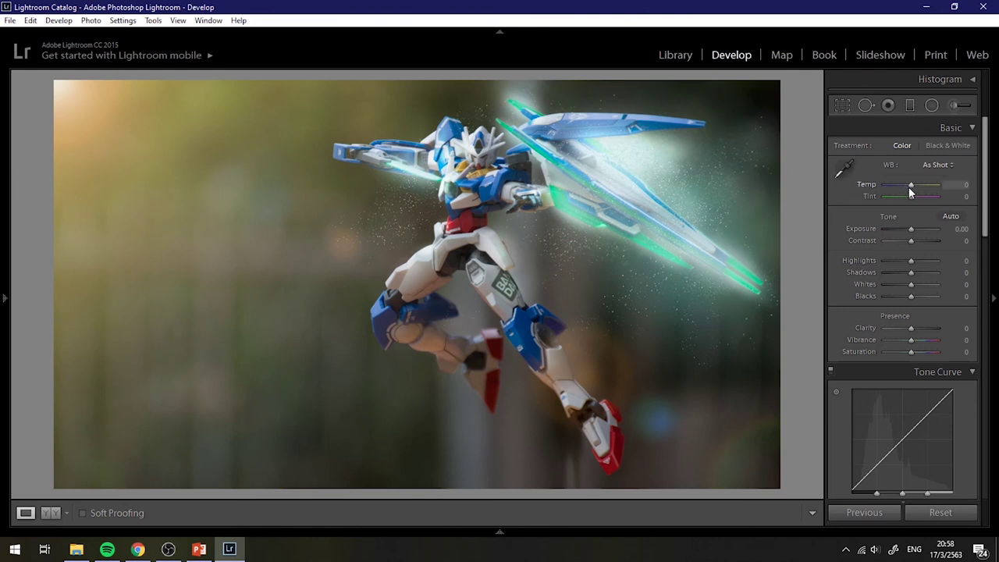
drag(913, 190, 910, 184)
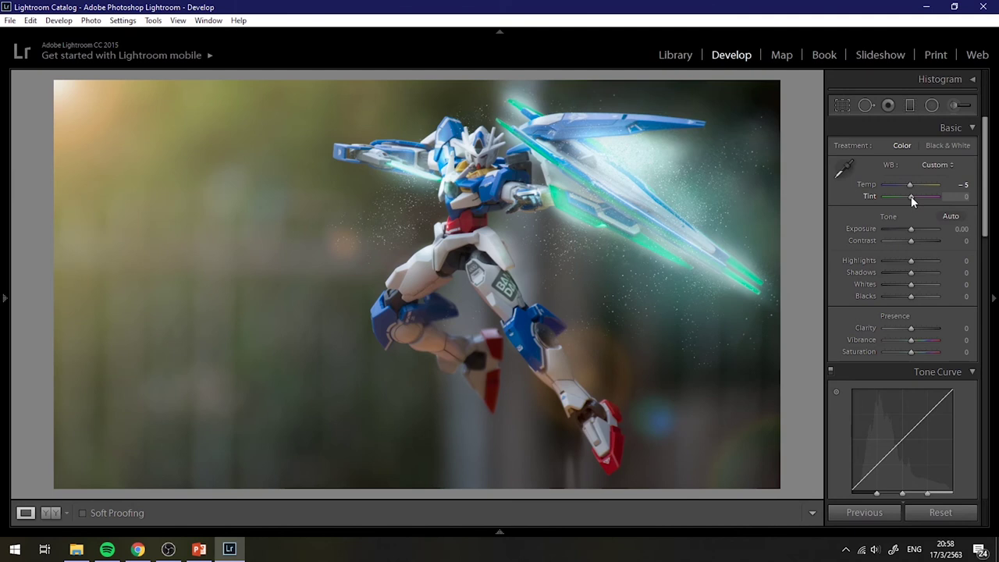
drag(909, 196, 908, 197)
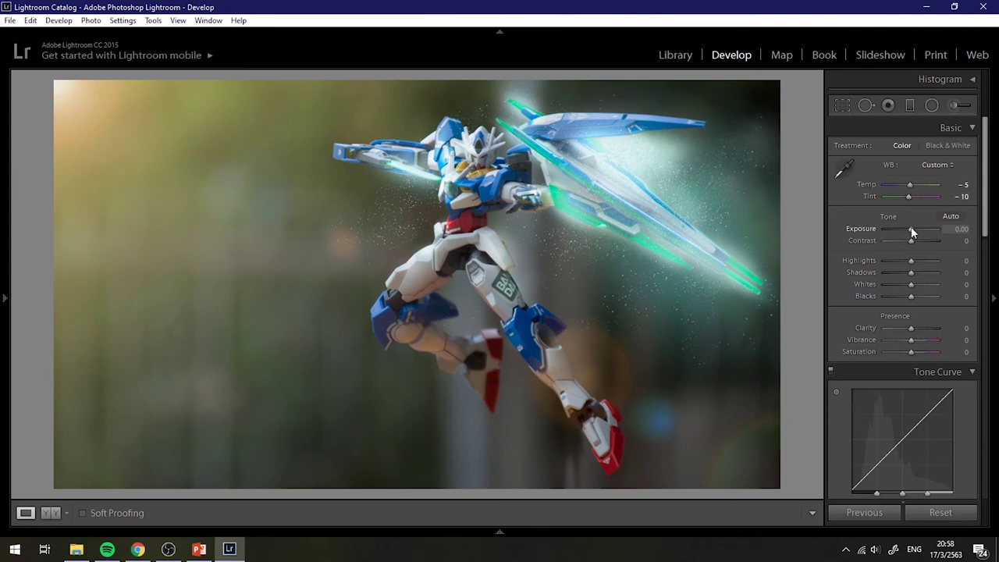
drag(912, 229, 910, 229)
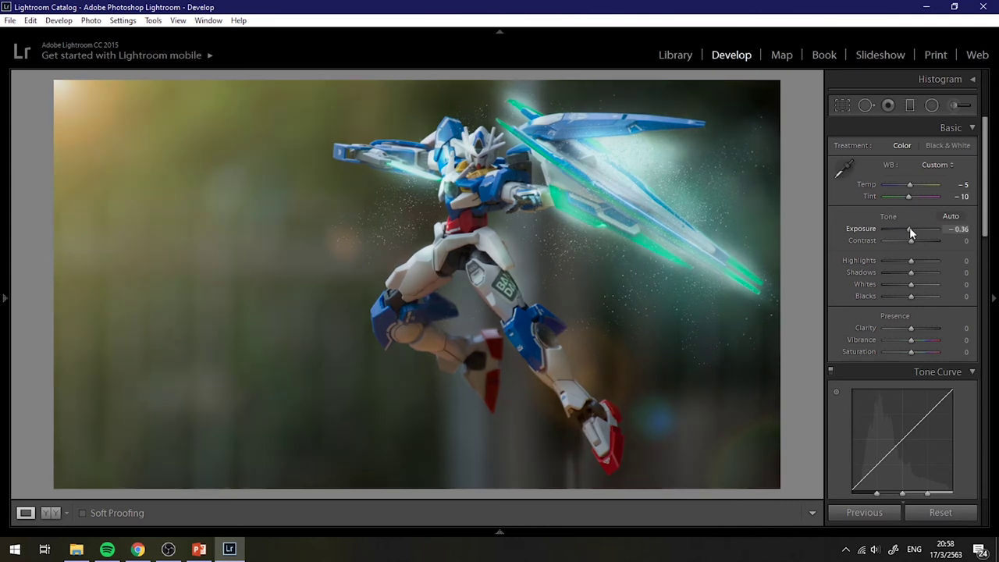
mouse_move(910, 228)
mouse_down()
mouse_move(922, 246)
mouse_move(949, 246)
mouse_move(882, 277)
mouse_move(934, 272)
mouse_move(918, 274)
mouse_move(925, 286)
mouse_move(914, 283)
mouse_up()
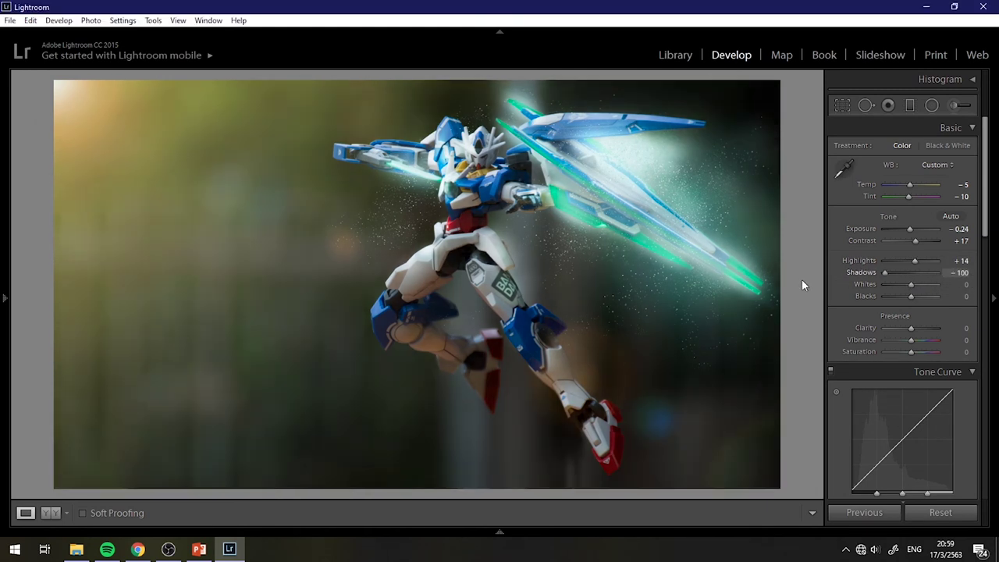
Step: Darken Shadows and Blacks to −31
drag(913, 277, 909, 292)
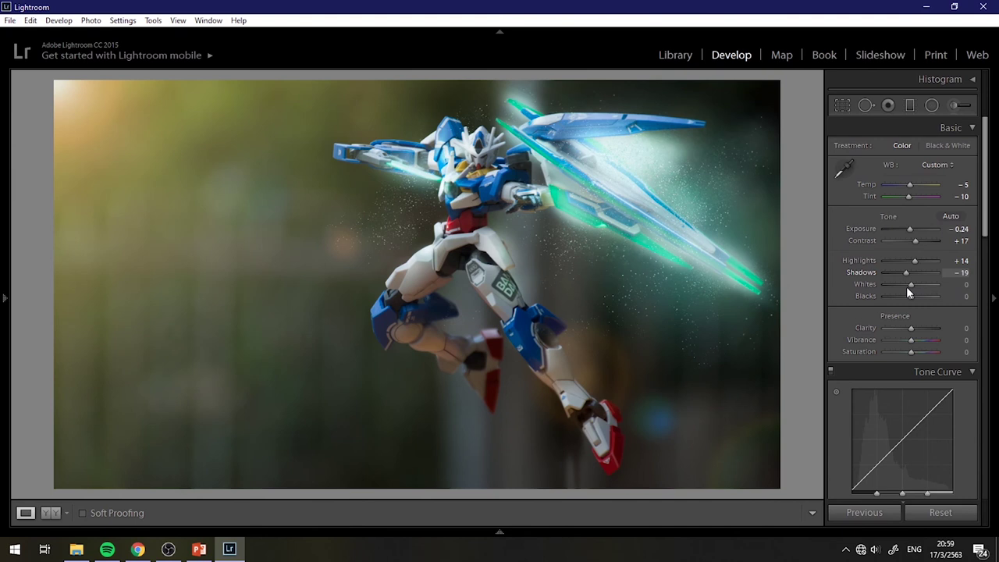
drag(909, 288, 916, 286)
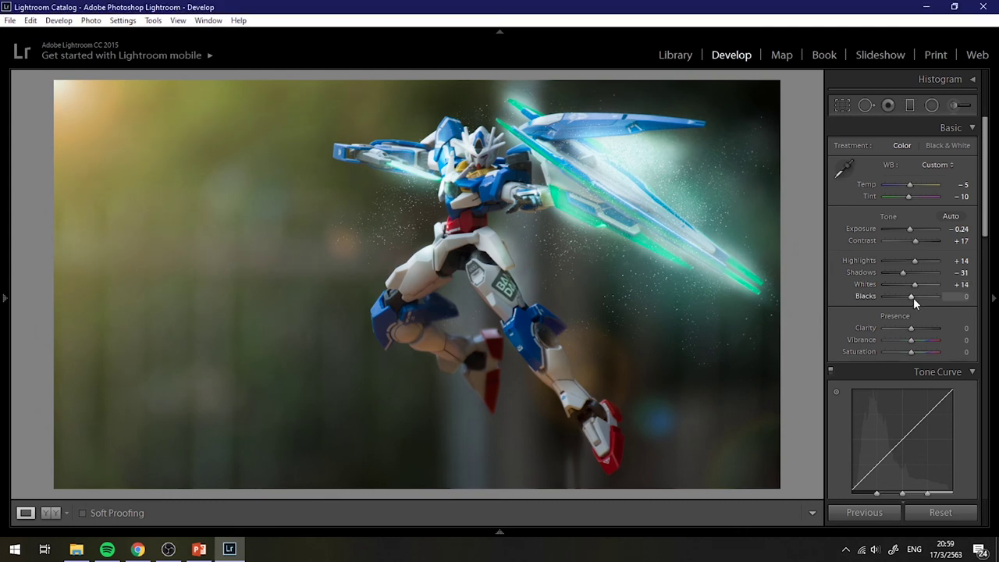
drag(912, 299, 903, 302)
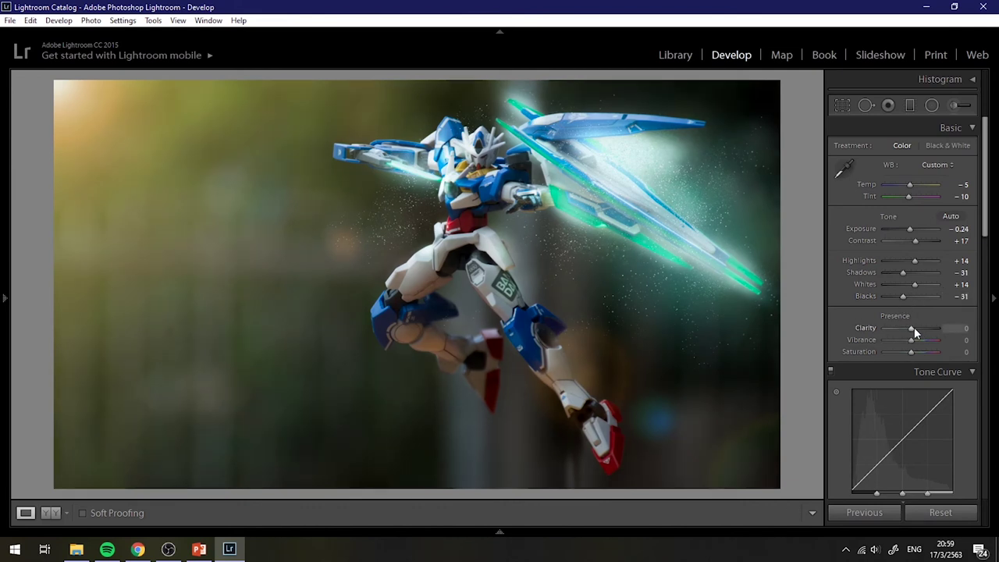
scroll(910, 296, down, 2)
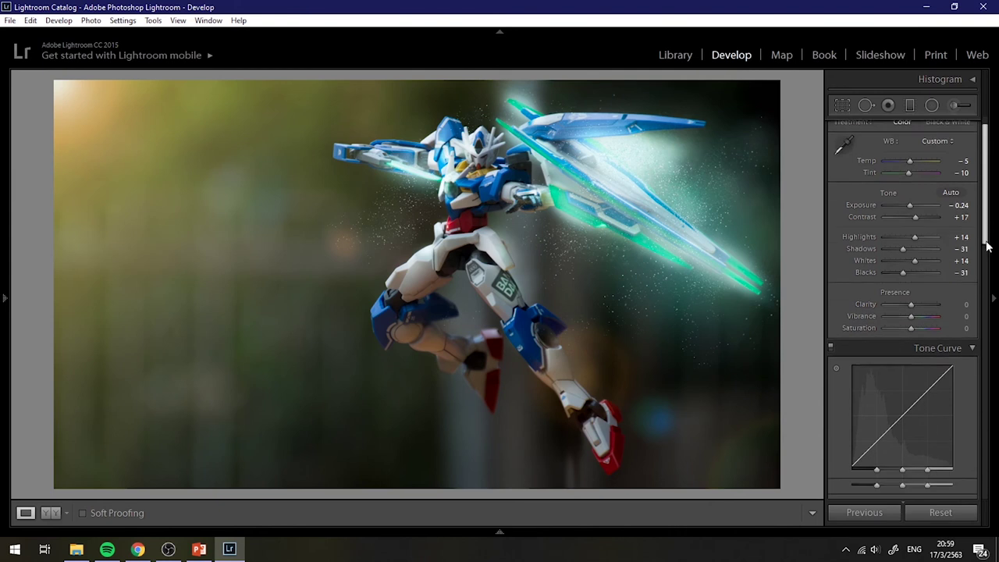
Step: Set Clarity to +38 and Vibrance to +12
mouse_move(913, 276)
mouse_down()
mouse_move(923, 280)
mouse_move(873, 300)
mouse_up()
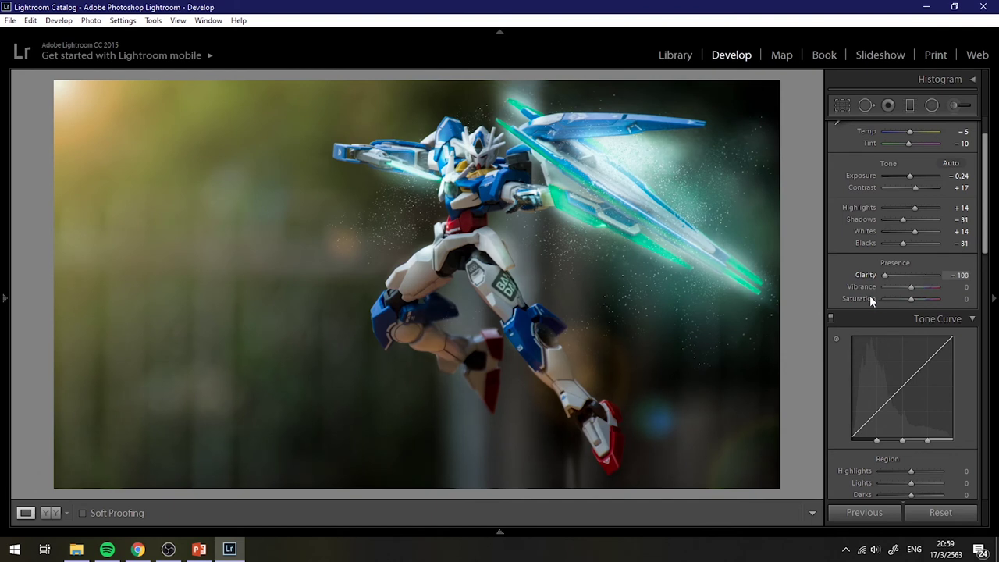
drag(871, 301, 923, 303)
scroll(986, 252, down, 1)
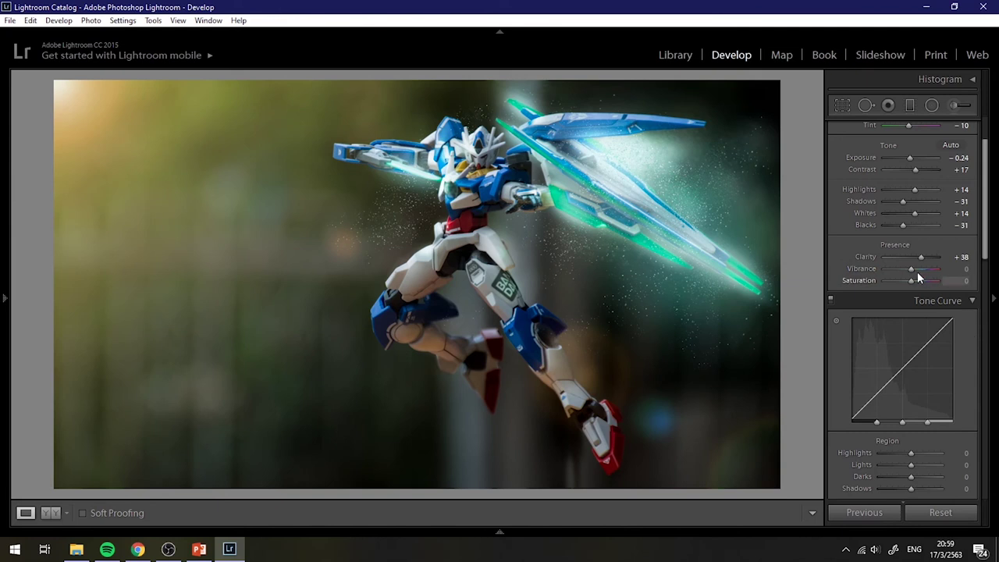
drag(909, 269, 913, 268)
Step: Set Tone Curve regions to Highlights +15, Lights −3 and Darks −1
drag(989, 232, 988, 285)
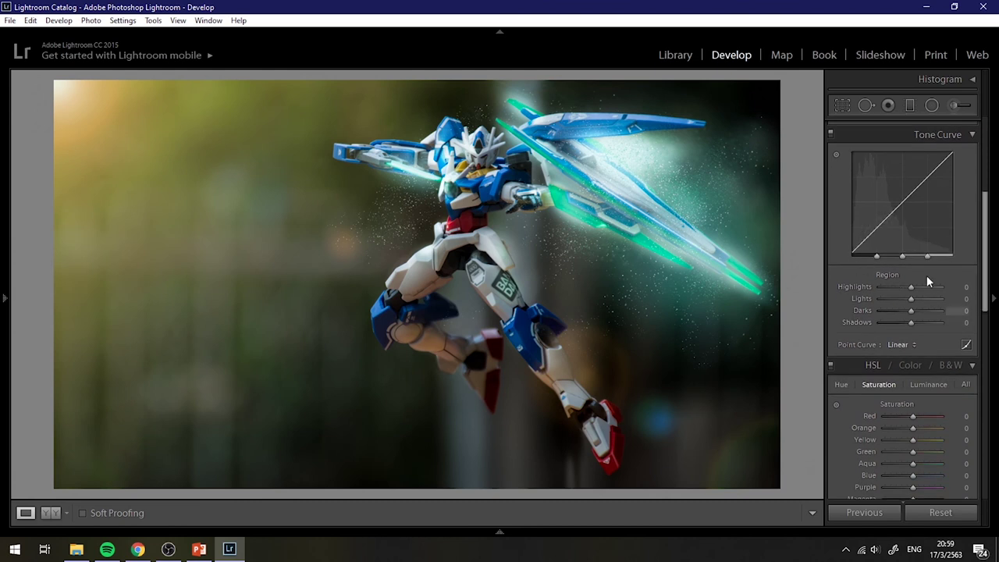
drag(912, 288, 917, 288)
drag(912, 299, 914, 306)
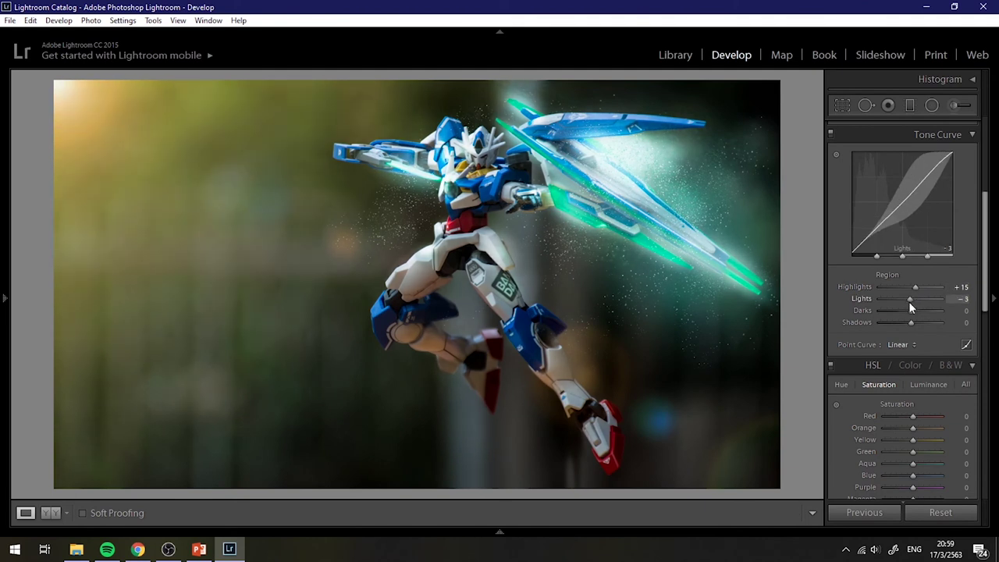
click(909, 301)
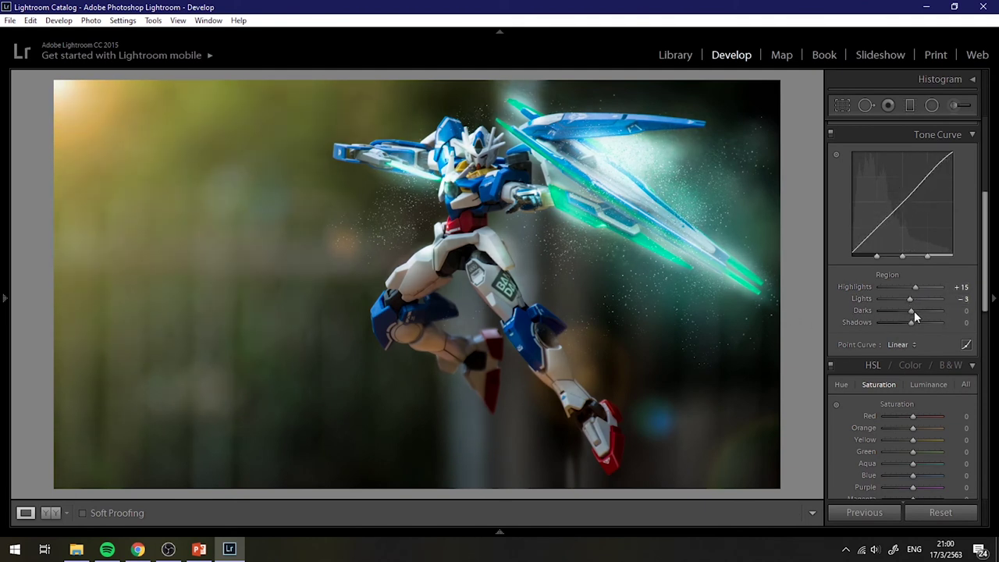
mouse_move(921, 312)
mouse_down()
mouse_move(912, 313)
mouse_move(924, 332)
mouse_move(913, 335)
mouse_up()
Step: Set HSL saturation for Red and Orange to +22
scroll(856, 386, down, 3)
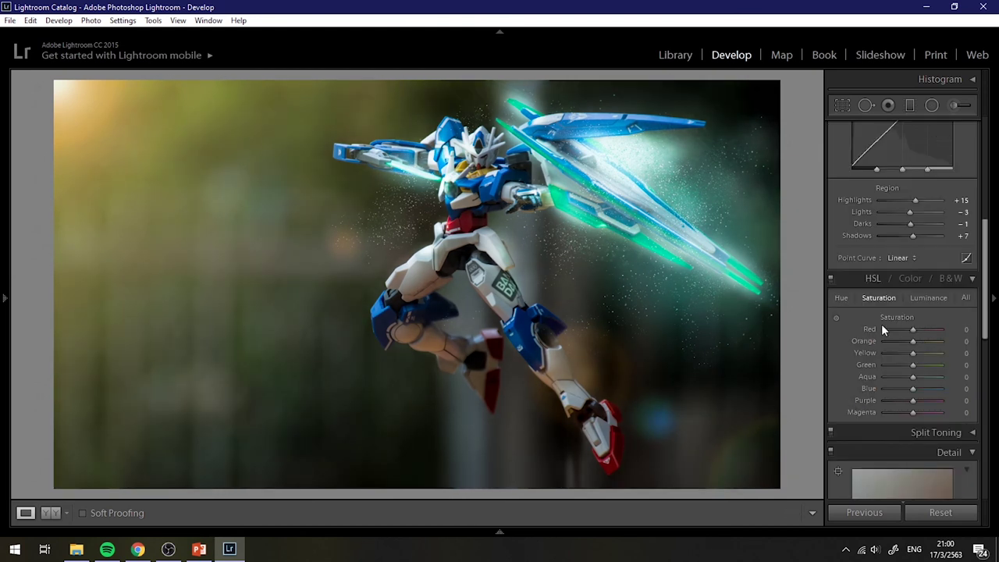
scroll(887, 312, down, 3)
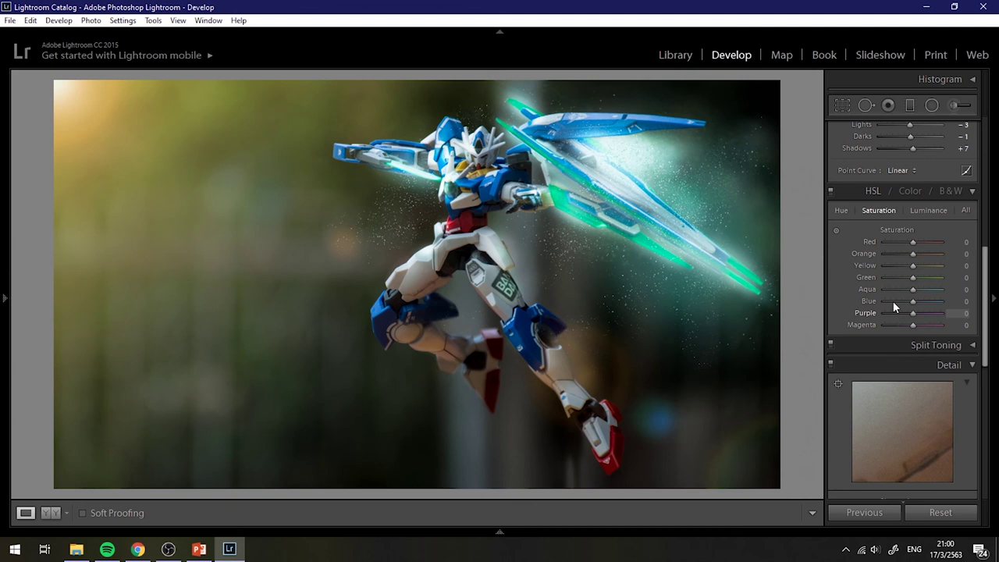
drag(914, 244, 853, 245)
click(943, 242)
click(919, 242)
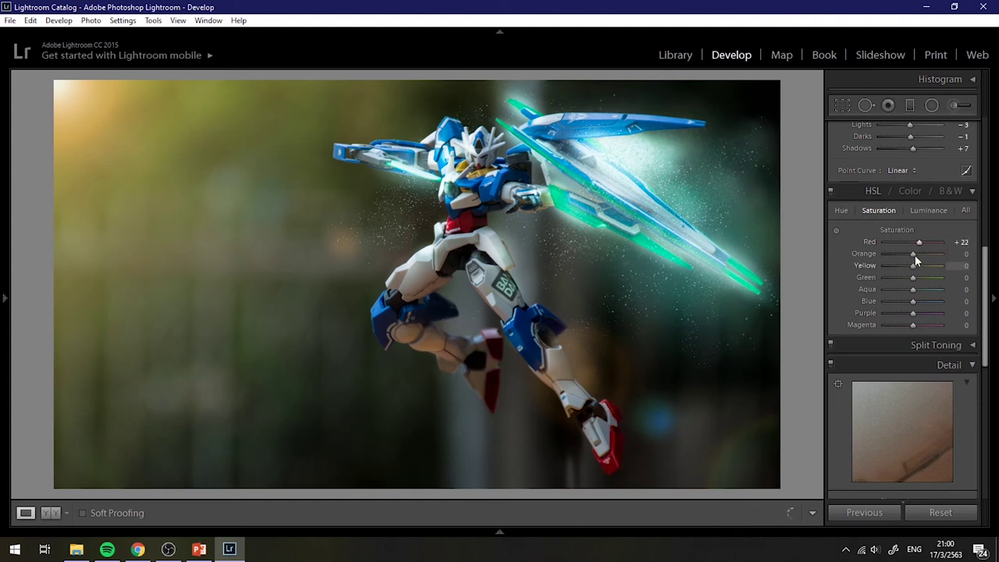
click(928, 255)
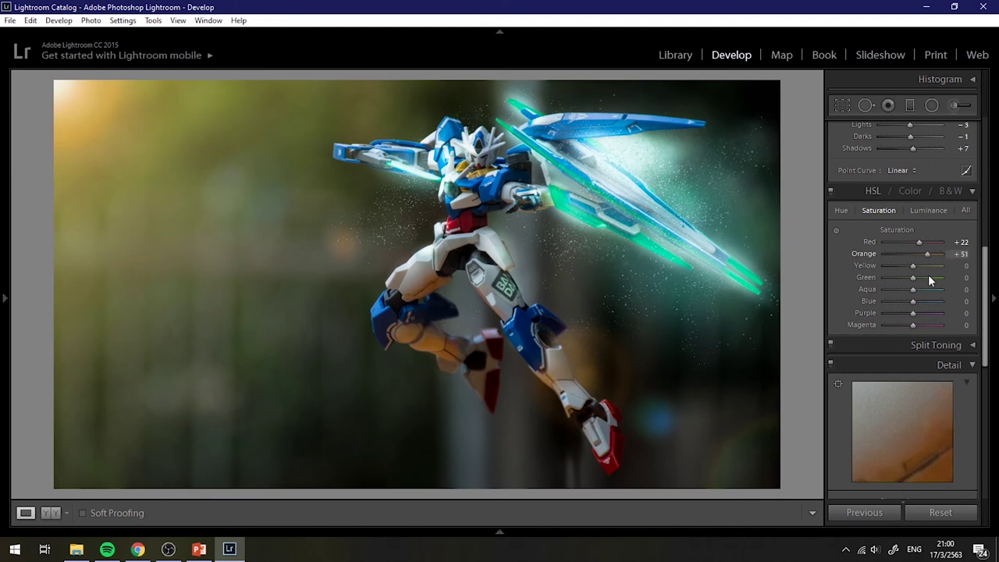
mouse_move(929, 276)
mouse_down()
mouse_move(920, 284)
mouse_move(974, 281)
mouse_up()
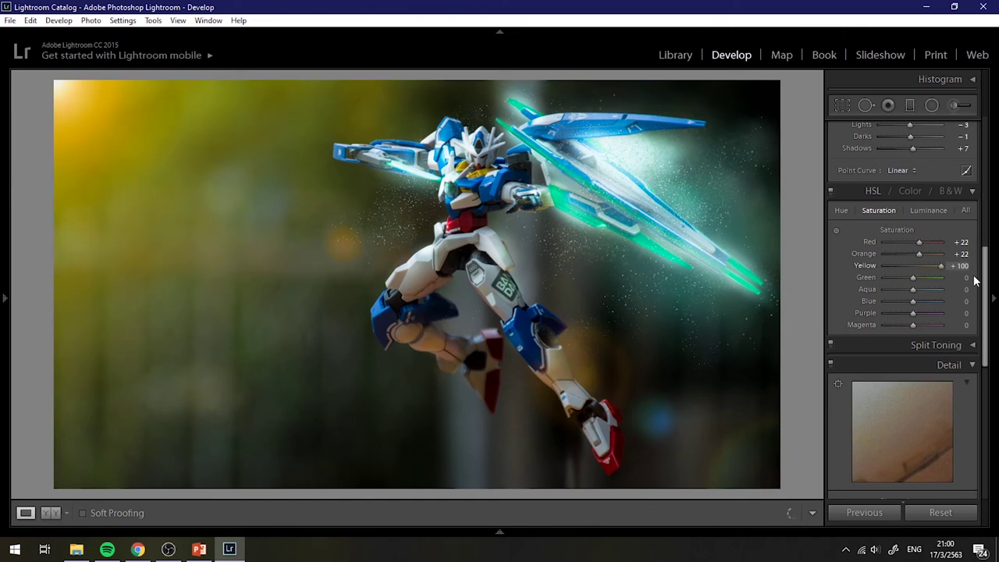
key(ctrl+z)
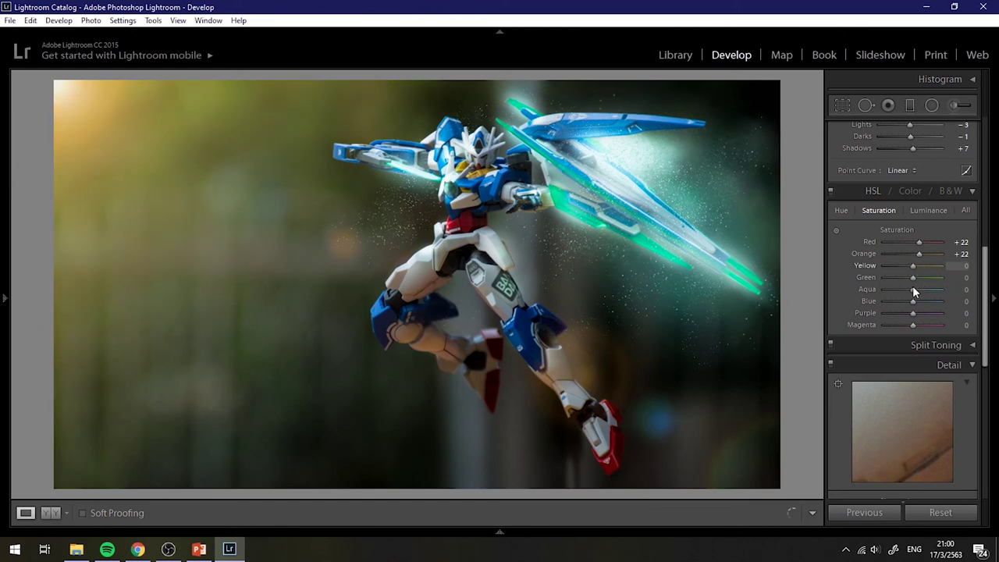
Step: Set saturation Yellow +7, Green +58, Aqua +87, Blue +18, Purple and Magenta +16
mouse_move(915, 266)
mouse_down()
mouse_move(943, 278)
mouse_move(935, 302)
mouse_move(914, 291)
mouse_up()
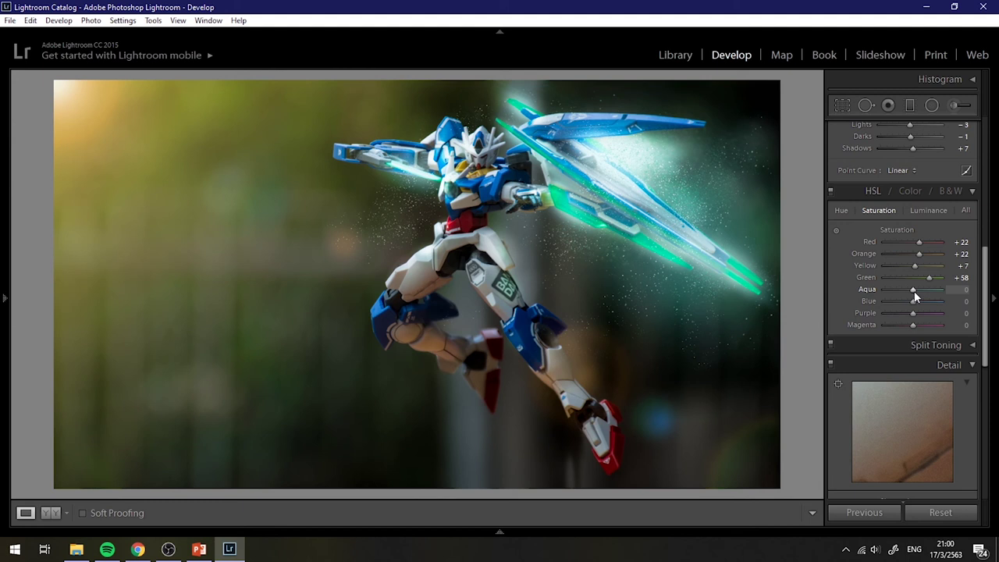
mouse_move(914, 291)
mouse_down()
mouse_move(938, 293)
mouse_move(851, 323)
mouse_move(939, 329)
mouse_move(918, 306)
mouse_up()
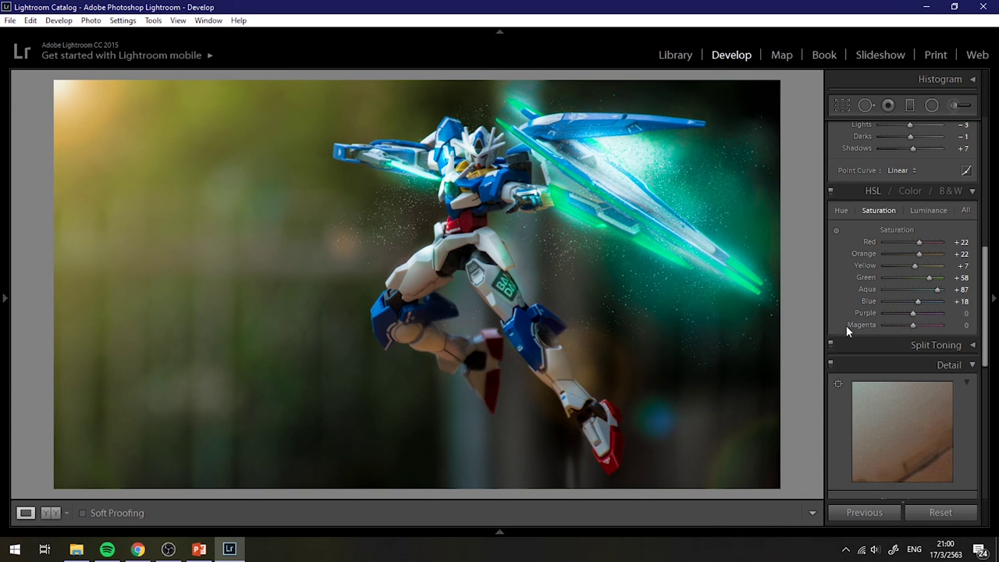
mouse_move(914, 314)
mouse_down()
mouse_move(958, 326)
mouse_move(914, 328)
mouse_up()
drag(914, 326, 918, 327)
scroll(849, 423, down, 5)
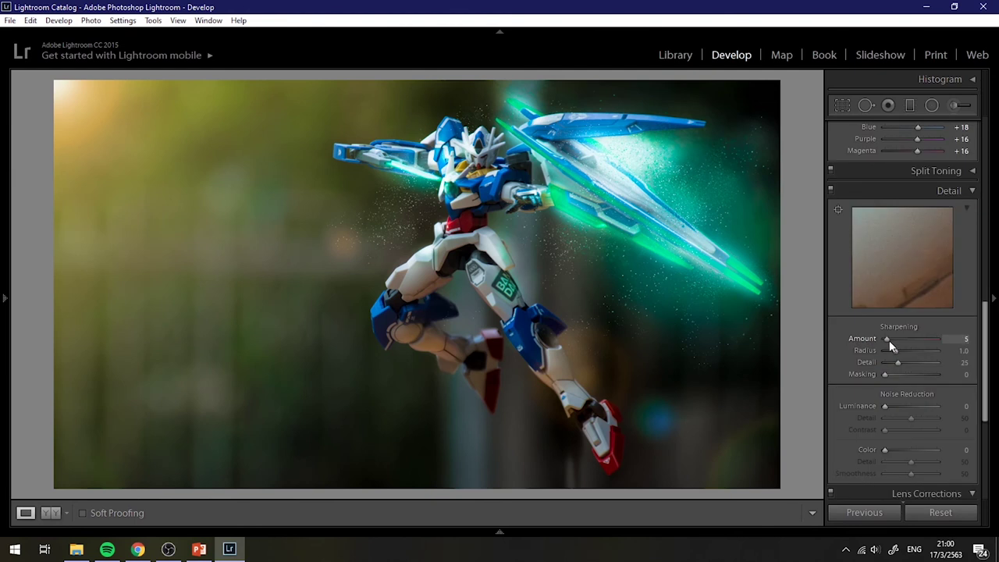
Step: Set Sharpening Amount to 18 and Noise Reduction Luminance to 7
drag(889, 340, 894, 341)
click(889, 407)
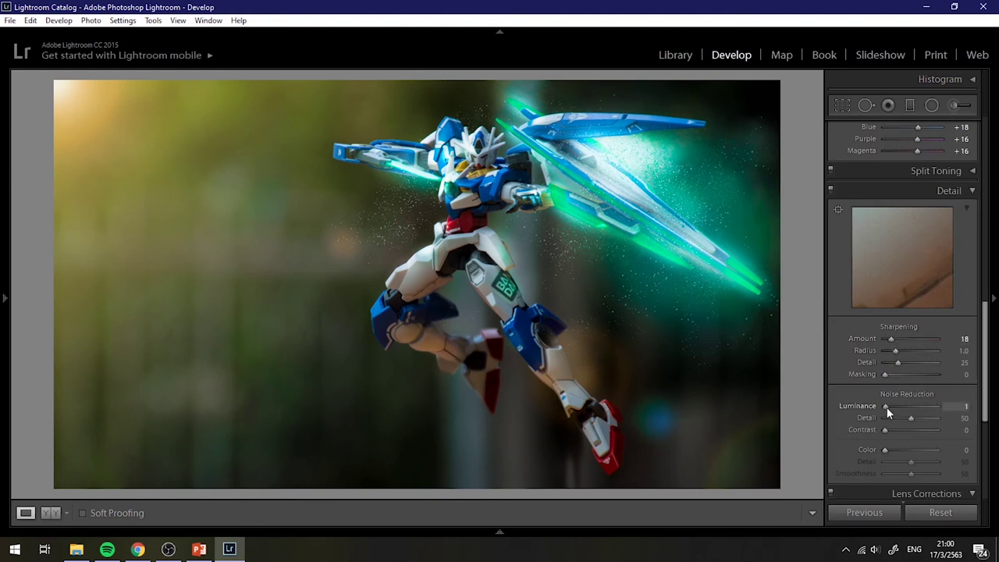
scroll(847, 435, down, 2)
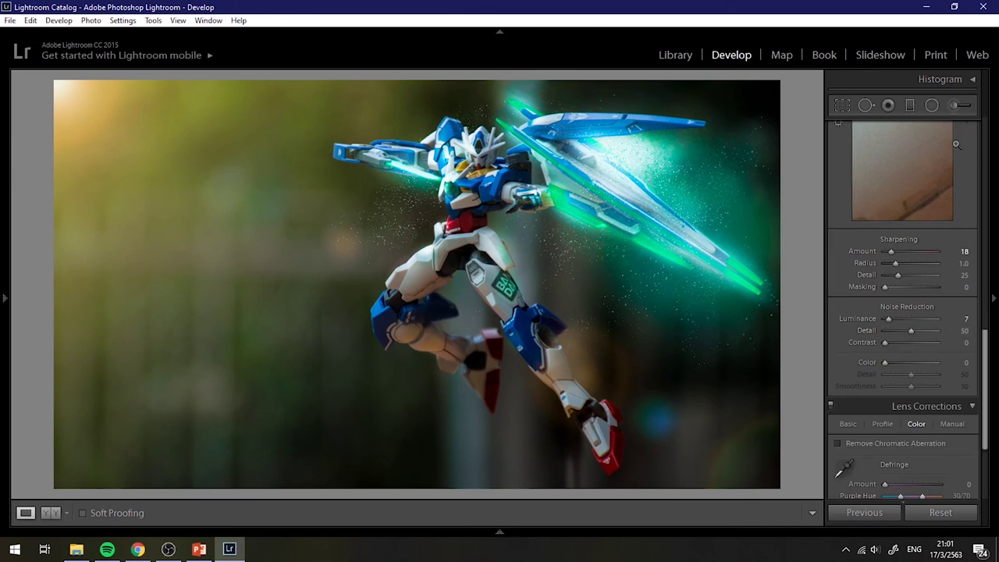
click(932, 105)
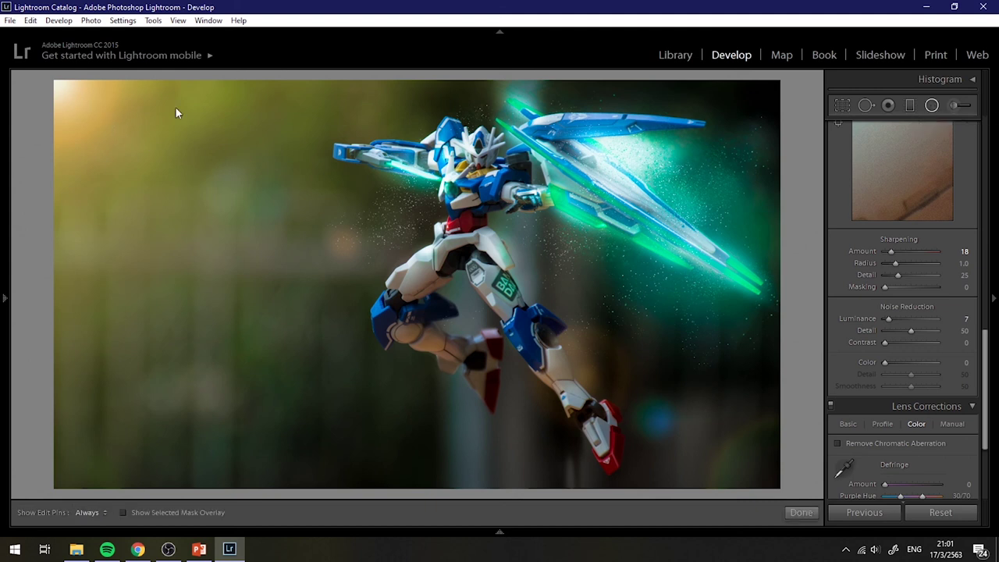
Step: Draw a top-left radial filter with temperature 0 and exposure −0.22, then close it
scroll(866, 140, up, 10)
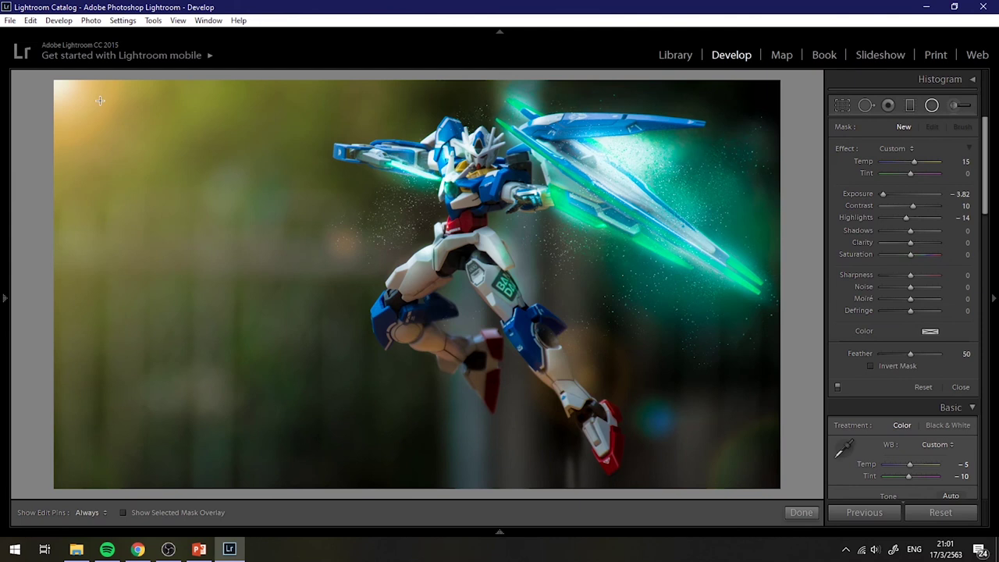
mouse_move(52, 80)
mouse_down()
mouse_move(719, 508)
mouse_move(884, 552)
mouse_up()
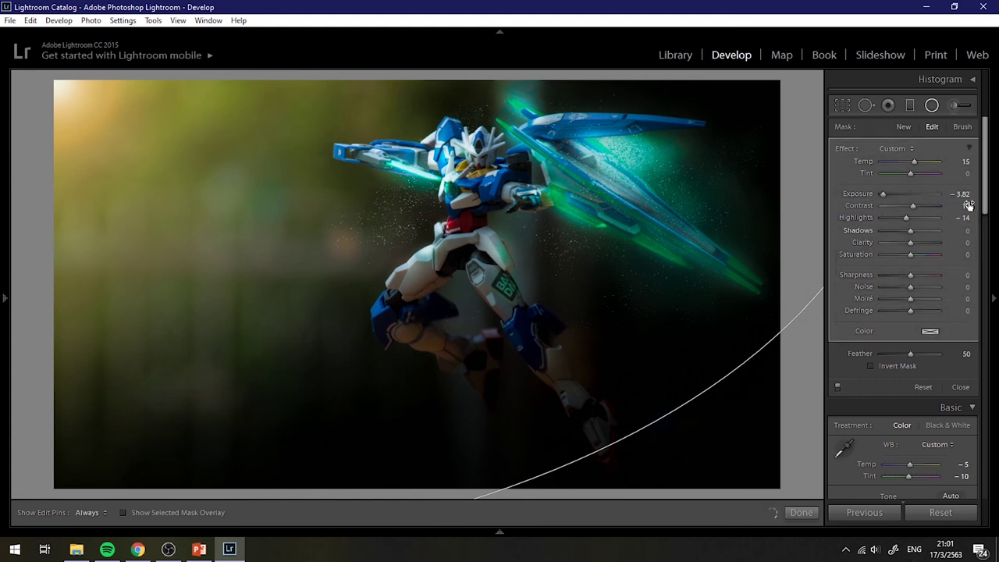
click(962, 162)
text(0)
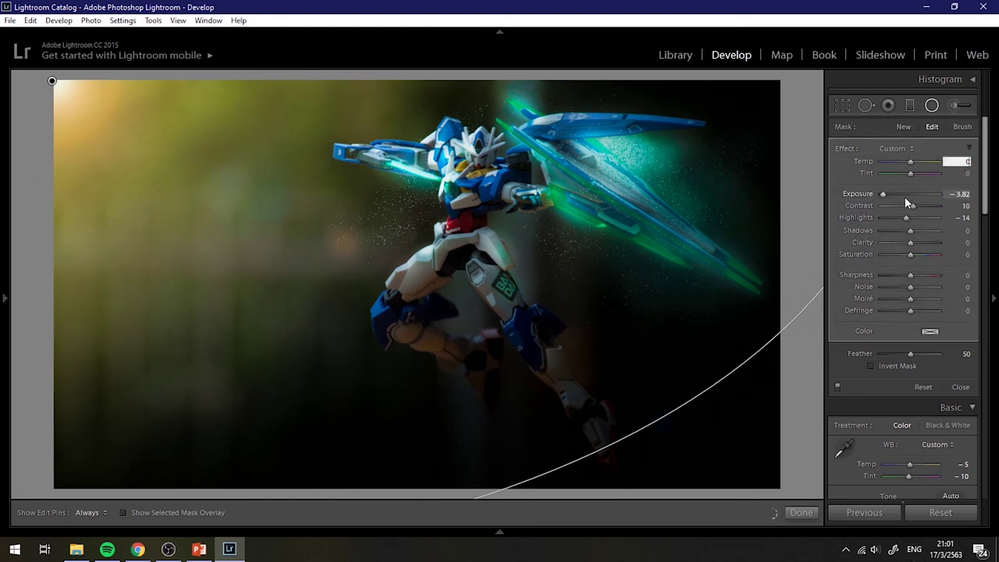
click(902, 195)
drag(901, 201, 908, 201)
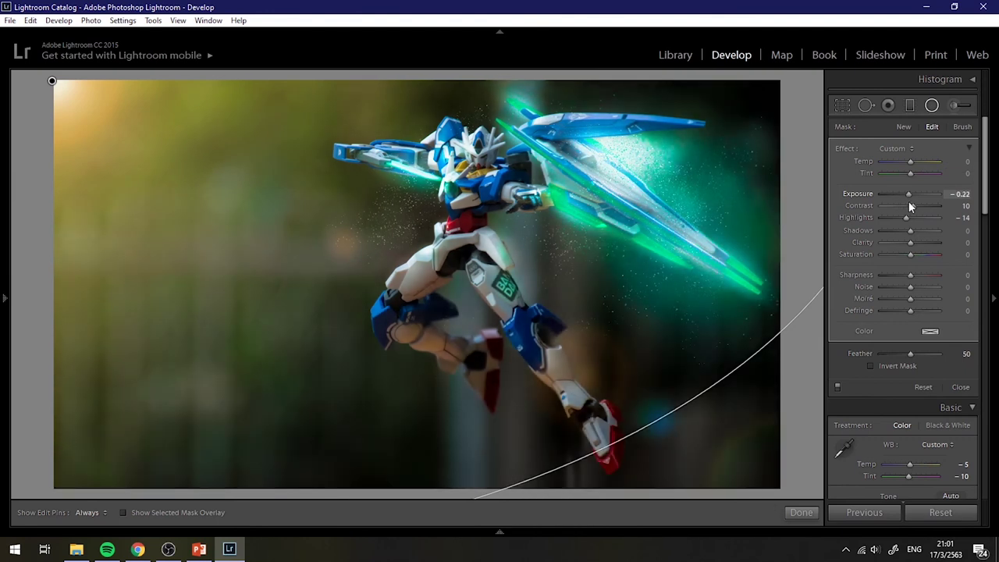
click(800, 513)
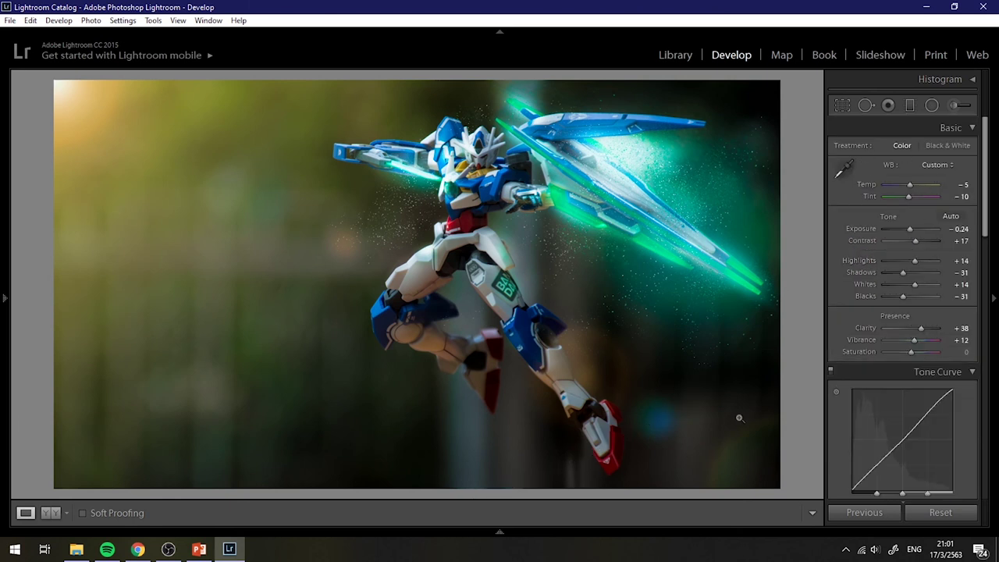
click(911, 105)
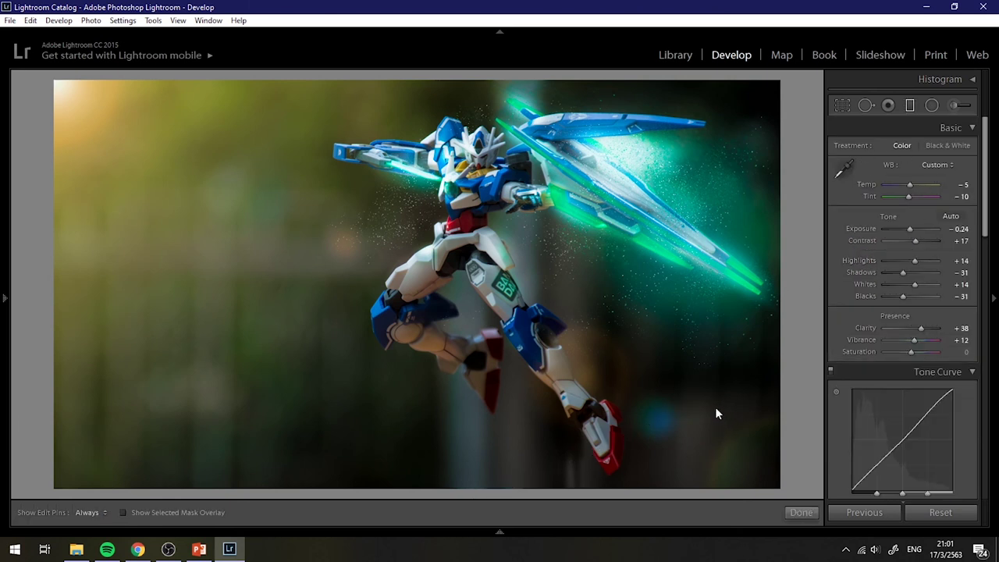
Step: Draw a diagonal graduated filter with temperature 0, exposure −0.40, contrast 25 and highlights 16
mouse_move(702, 375)
mouse_down()
mouse_move(613, 251)
mouse_move(600, 252)
mouse_up()
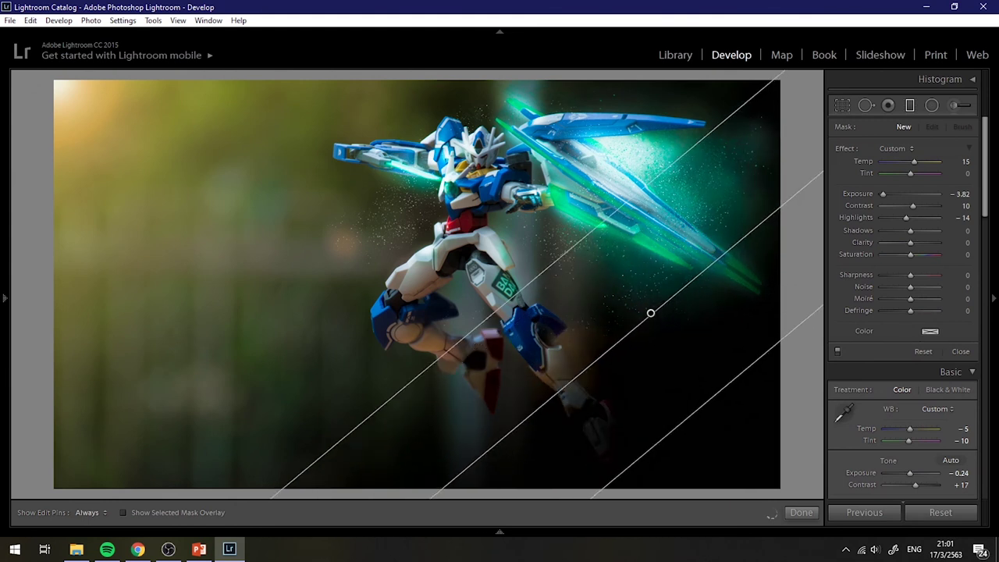
click(966, 161)
text(0)
key(Return)
drag(902, 195, 905, 199)
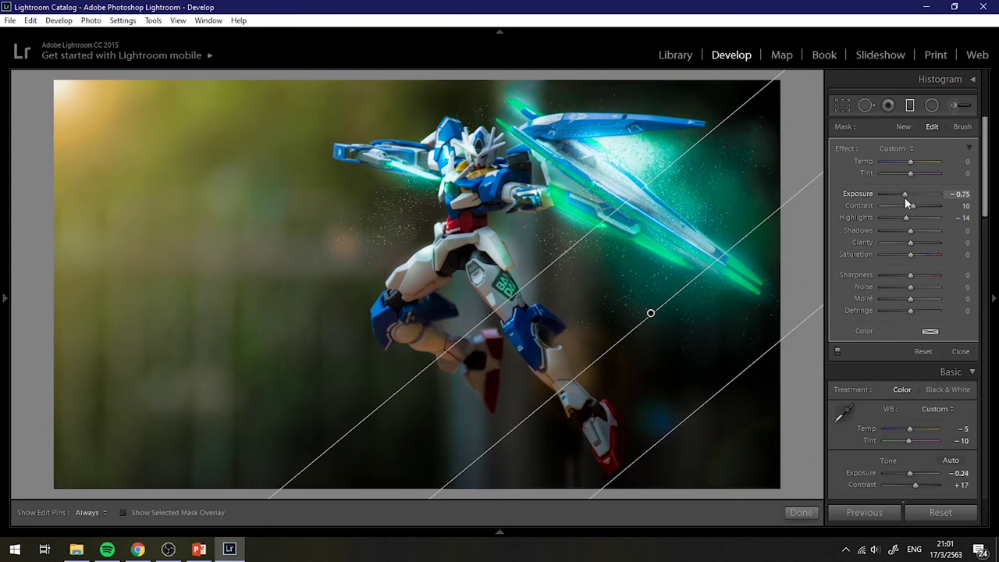
key(Up)
key(Up)
key(Up)
mouse_move(908, 218)
mouse_down()
mouse_move(917, 218)
mouse_move(907, 193)
mouse_up()
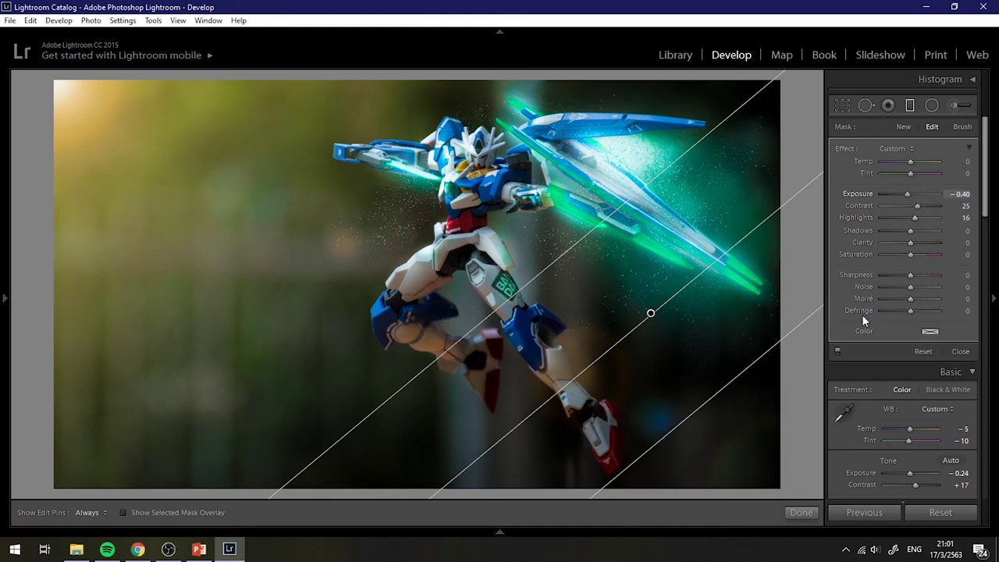
click(811, 513)
click(472, 159)
mouse_move(628, 267)
mouse_down()
mouse_move(587, 308)
mouse_move(669, 219)
mouse_up()
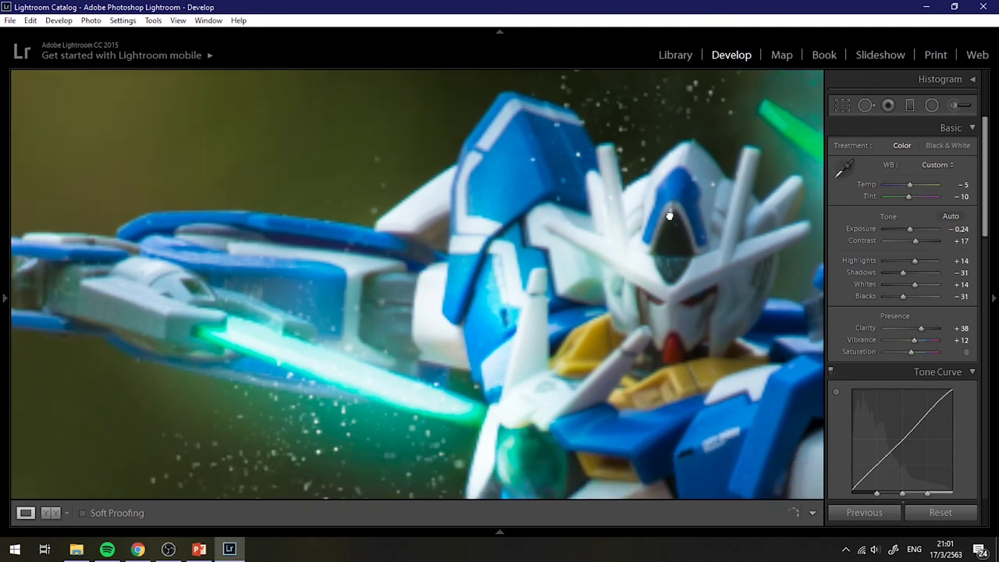
drag(234, 265, 441, 265)
mouse_move(484, 328)
mouse_down()
mouse_move(617, 281)
mouse_move(773, 285)
mouse_move(587, 335)
mouse_up()
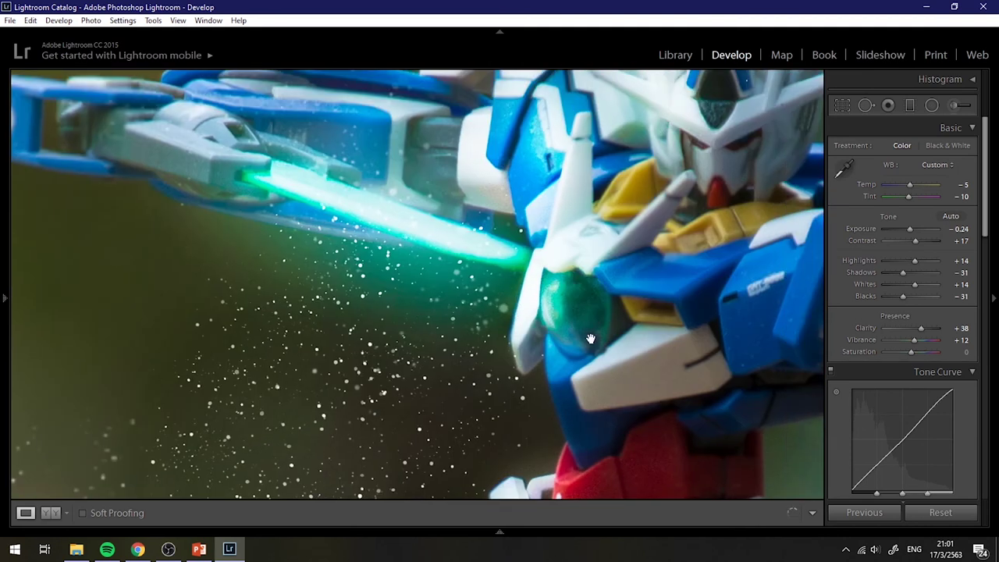
click(687, 304)
drag(302, 294, 64, 268)
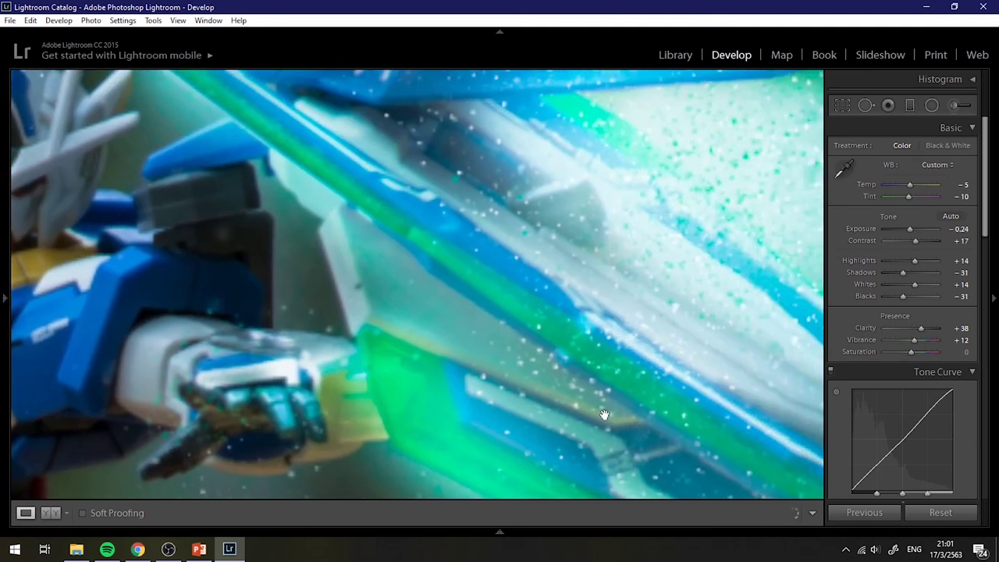
mouse_move(617, 402)
mouse_down()
mouse_move(655, 331)
mouse_move(556, 187)
mouse_move(494, 349)
mouse_up()
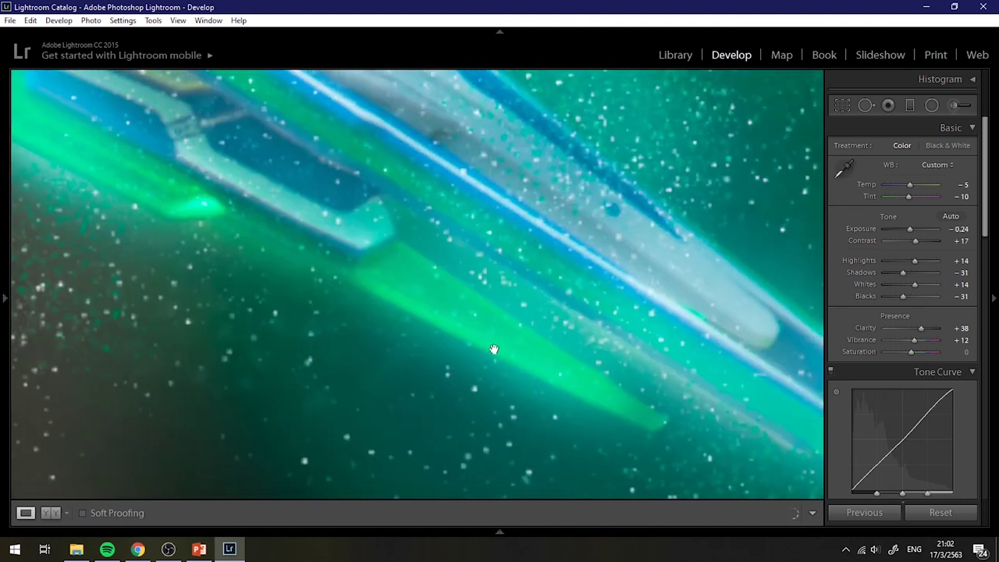
mouse_move(621, 190)
mouse_down()
mouse_move(529, 293)
mouse_move(620, 341)
mouse_up()
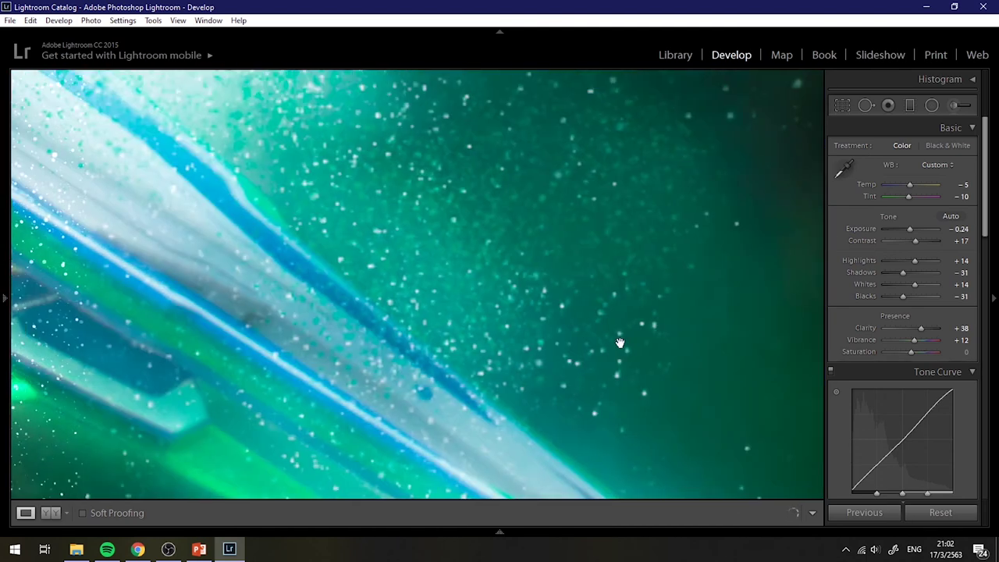
click(620, 195)
click(639, 189)
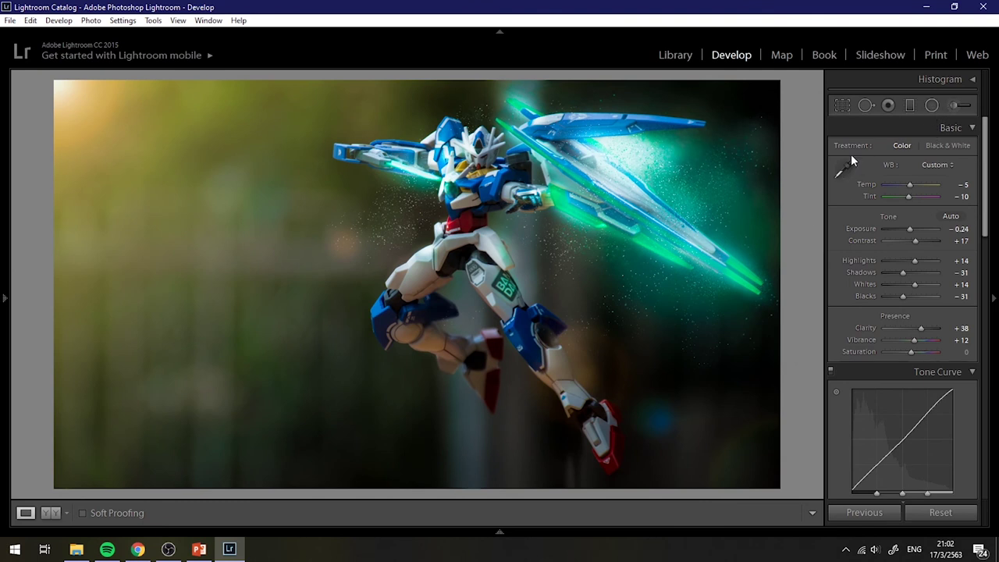
click(932, 104)
Step: Draw an inverted elliptical radial filter over the wing, rotated to match its angle
mouse_move(639, 187)
mouse_down()
mouse_move(658, 213)
mouse_move(751, 251)
mouse_up()
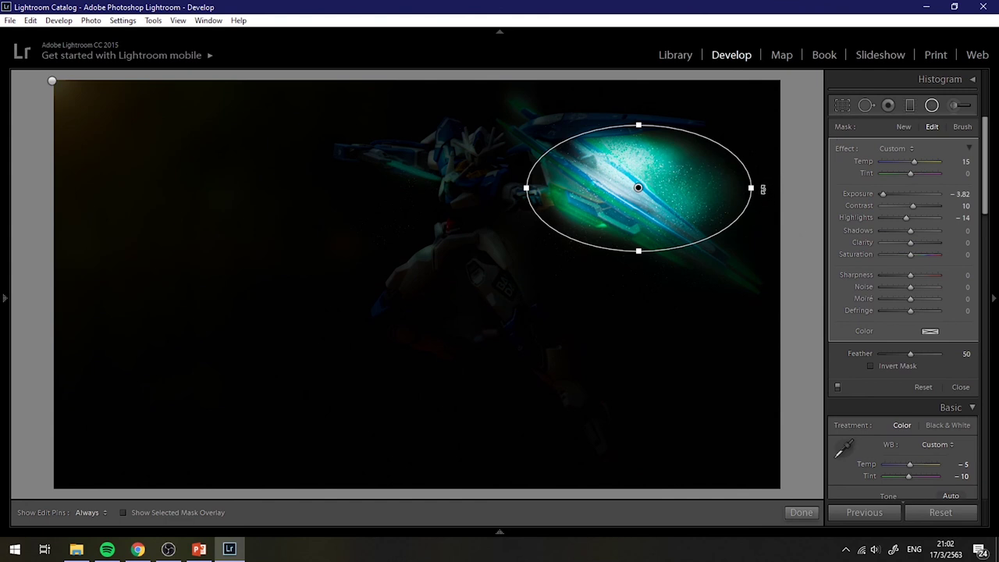
drag(762, 189, 764, 226)
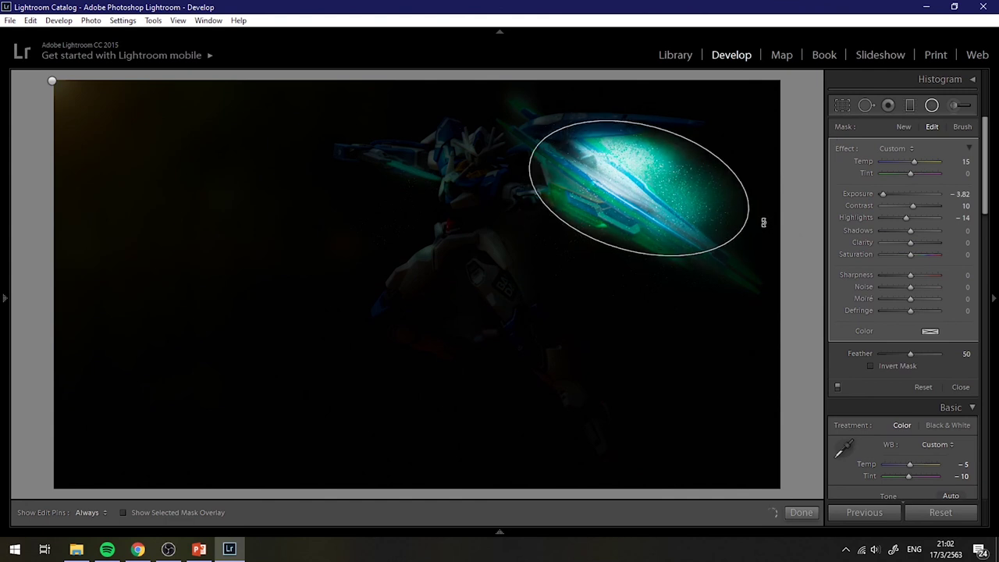
click(884, 368)
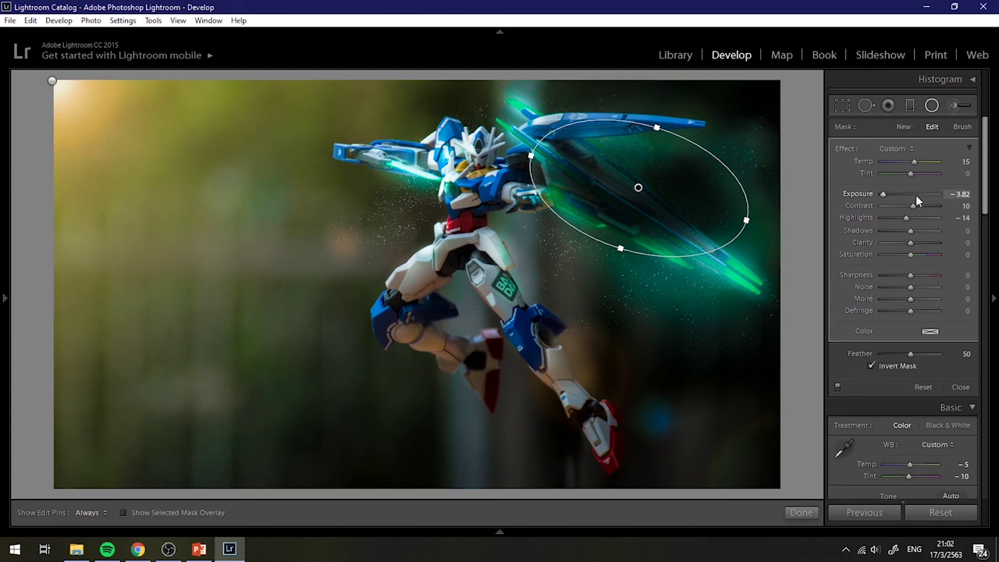
Step: Set the wing filter to exposure 0.48, temperature −5, tint −19, contrast 23, highlights 12
drag(916, 194, 912, 194)
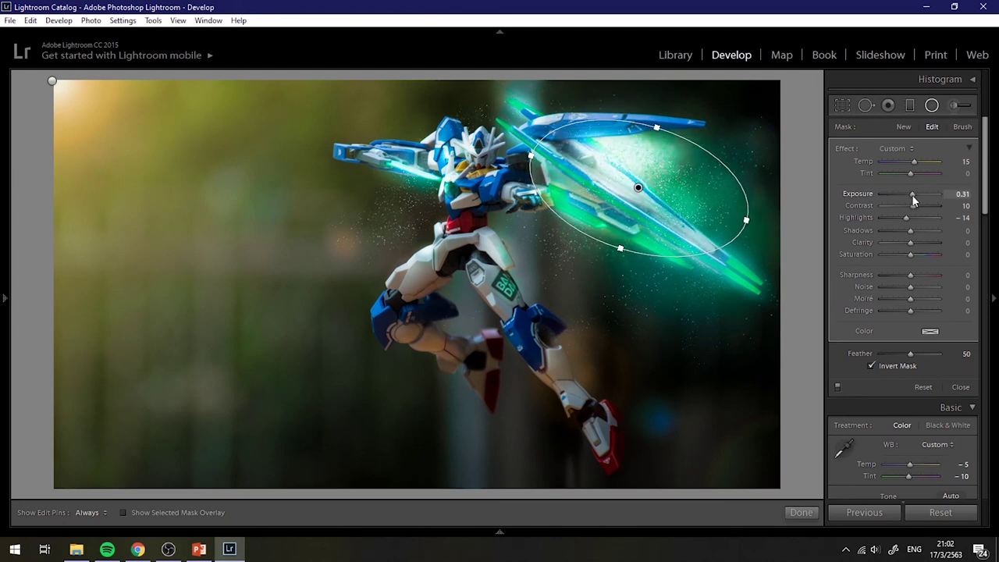
drag(913, 161, 895, 185)
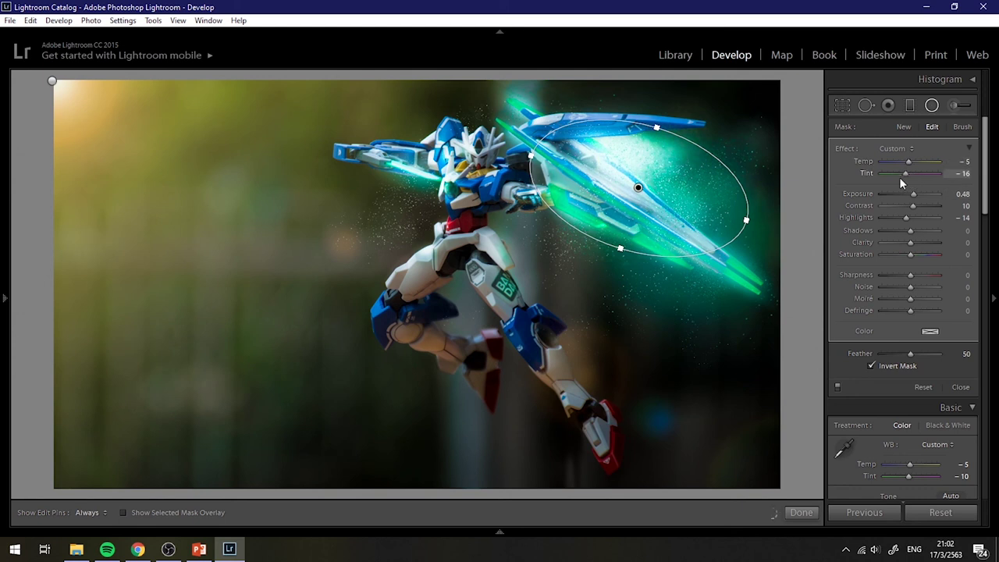
mouse_move(895, 187)
mouse_down()
mouse_move(936, 209)
mouse_move(909, 218)
mouse_move(949, 220)
mouse_move(915, 233)
mouse_up()
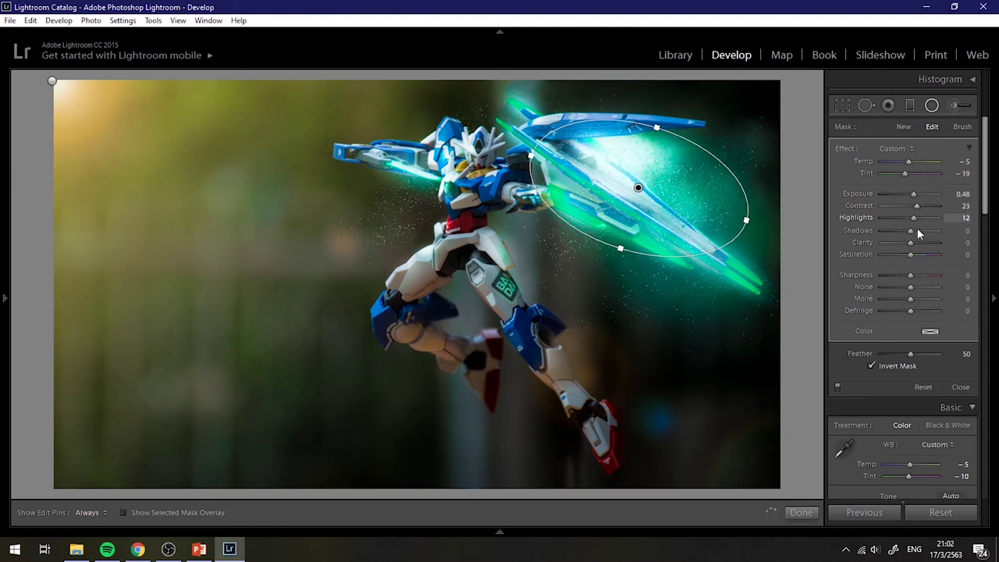
mouse_move(914, 232)
mouse_down()
mouse_move(951, 227)
mouse_move(861, 248)
mouse_move(934, 242)
mouse_move(903, 250)
mouse_move(928, 258)
mouse_move(915, 256)
mouse_move(922, 275)
mouse_up()
click(801, 513)
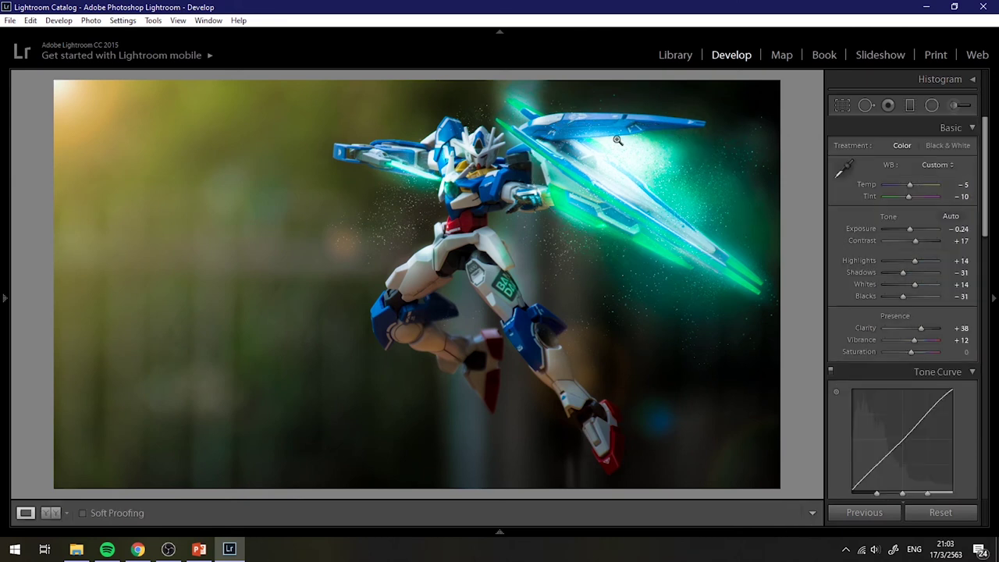
click(671, 174)
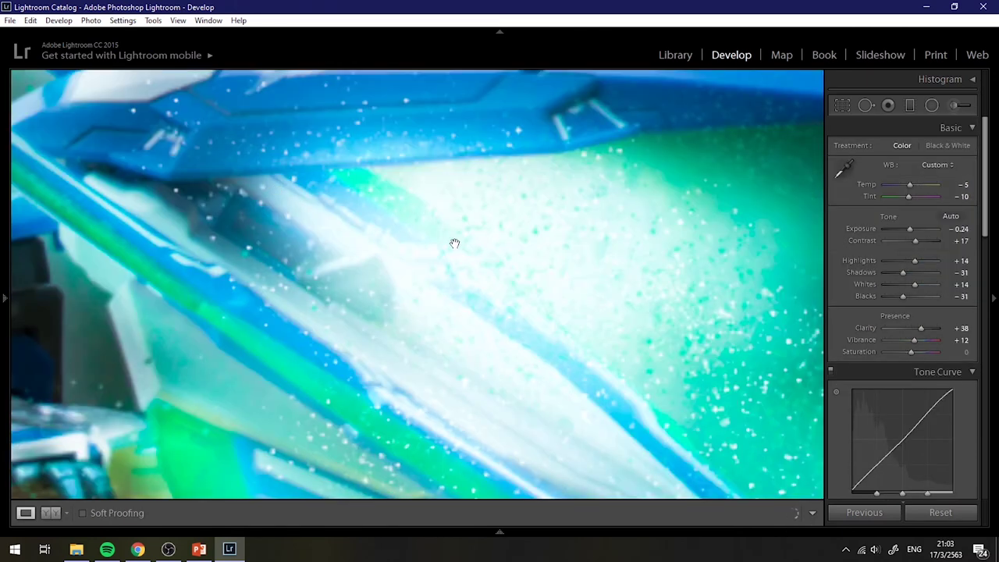
click(453, 243)
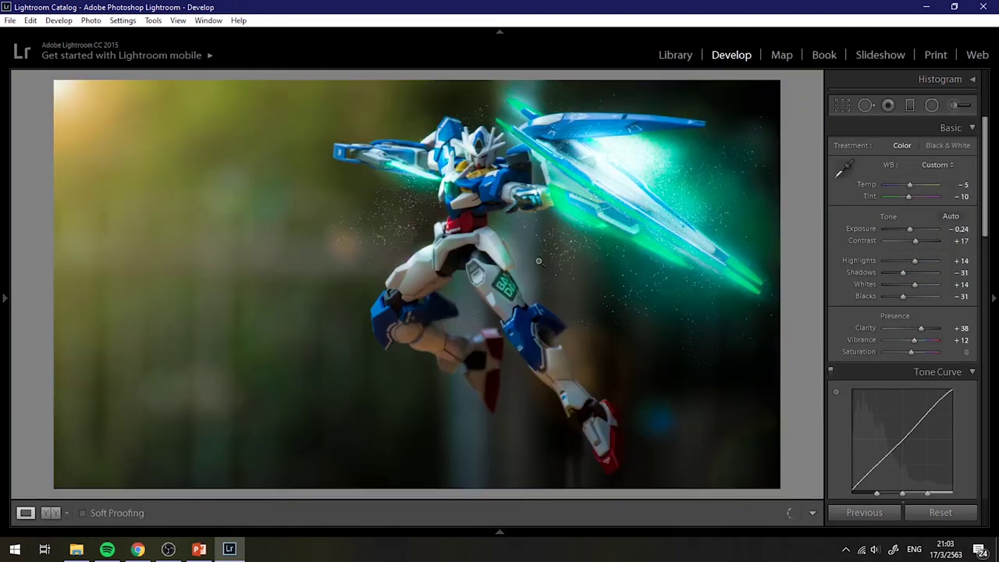
click(168, 549)
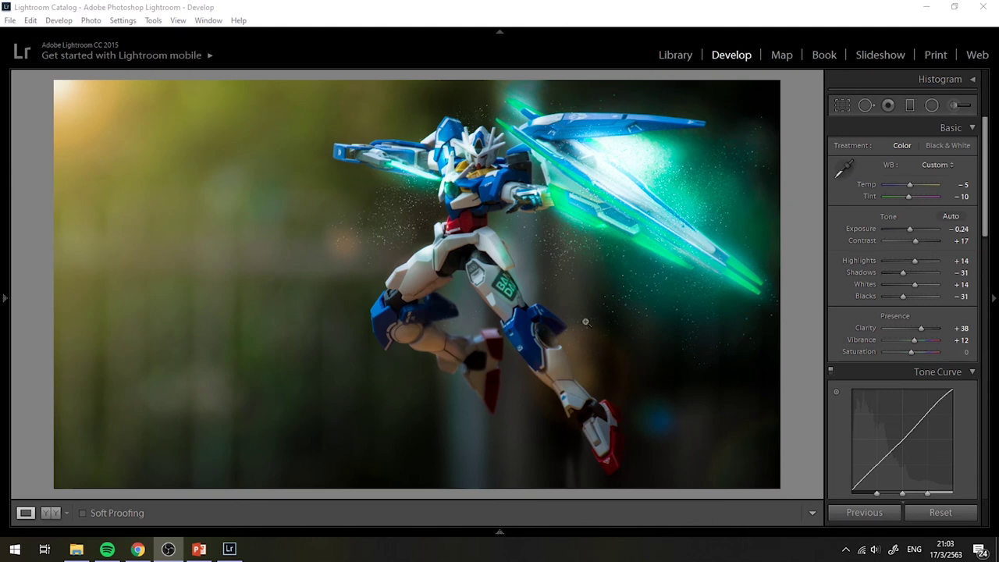
click(671, 55)
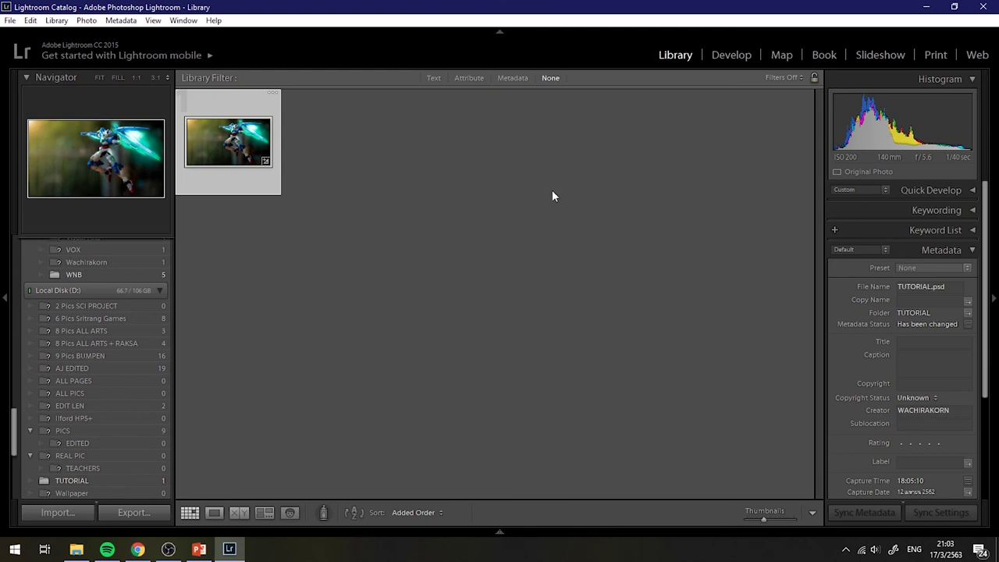
Step: Export the TUTORIAL photo as a quality-100 sRGB JPEG with High screen sharpening
click(348, 208)
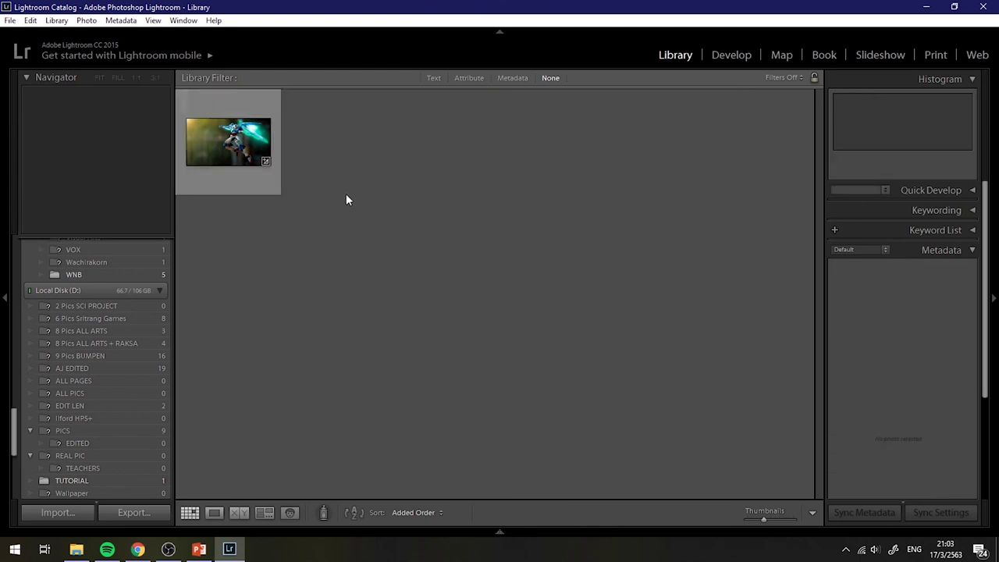
click(228, 141)
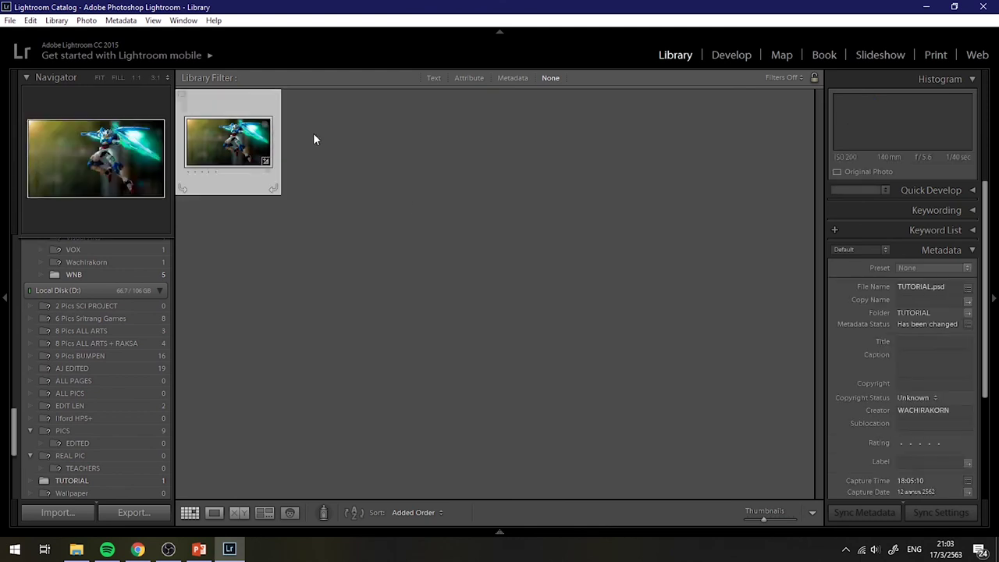
click(144, 513)
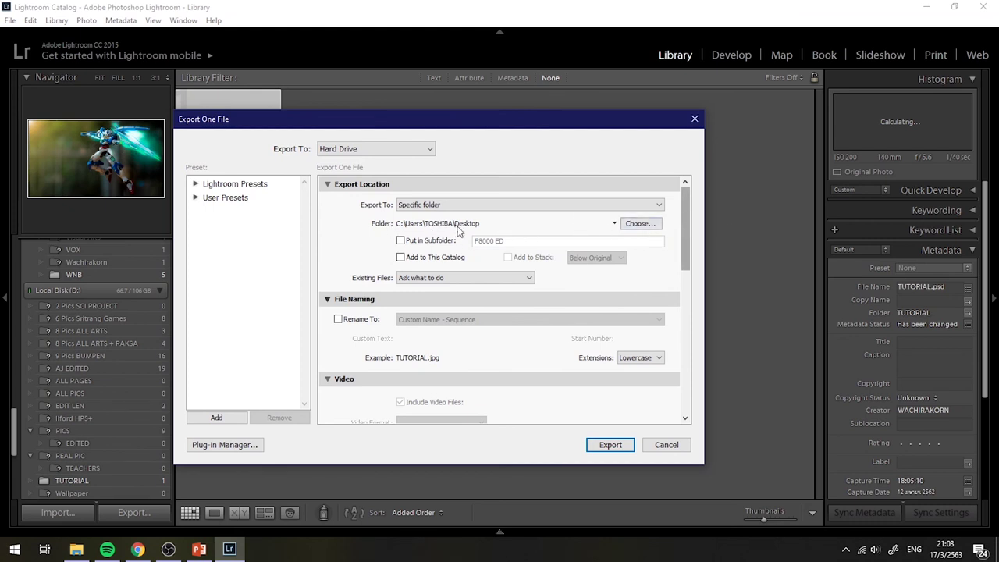
drag(686, 222, 709, 293)
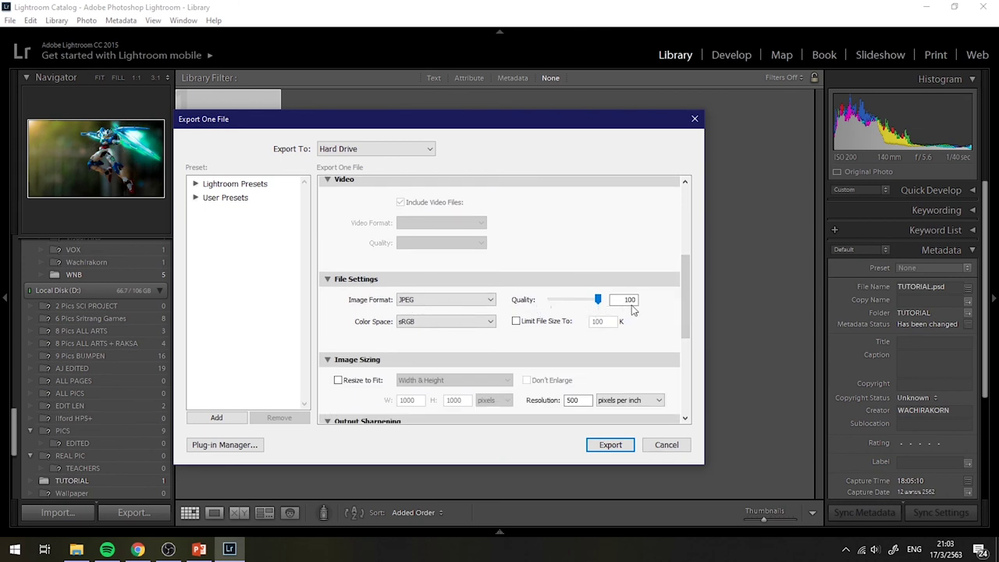
drag(682, 306, 684, 381)
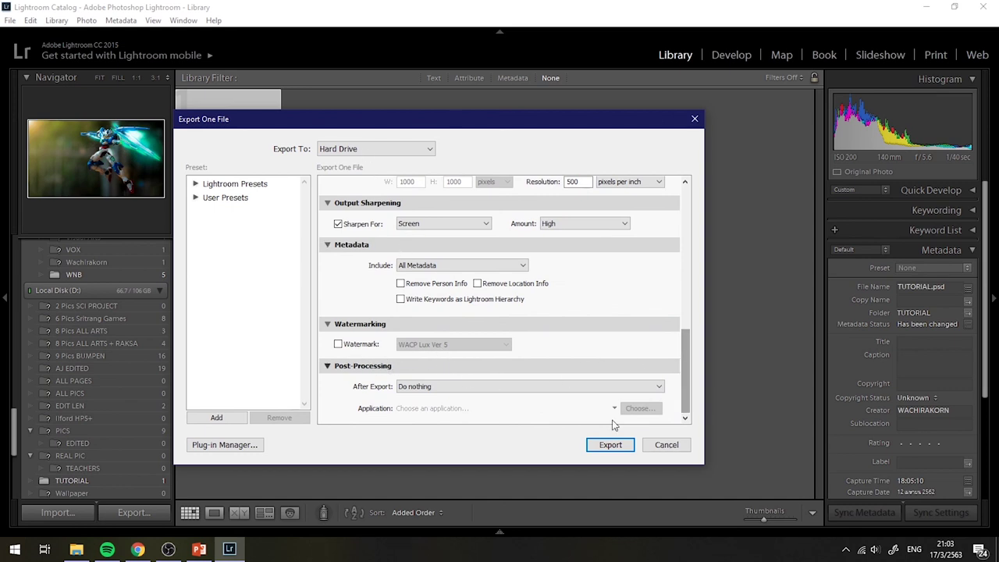
click(612, 445)
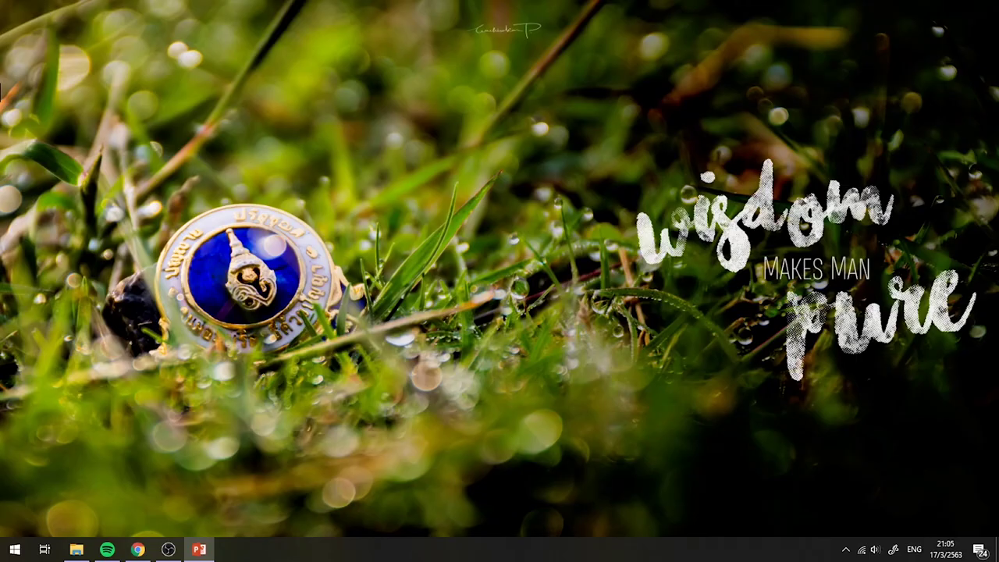